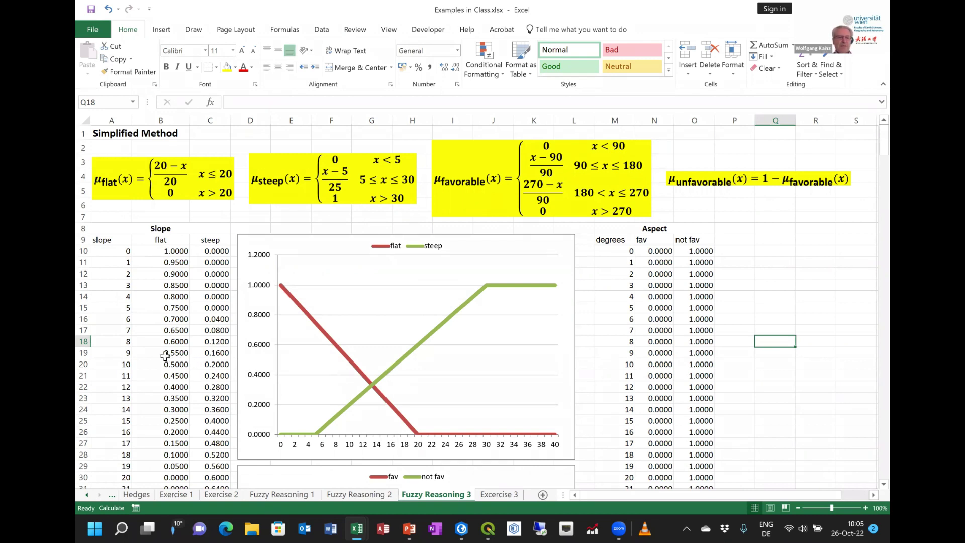
Examine the flat membership formula in cell B10 of the slope table
{"action": "left_click", "coordinate": [171, 253]}
{"action": "left_click", "coordinate": [252, 102]}
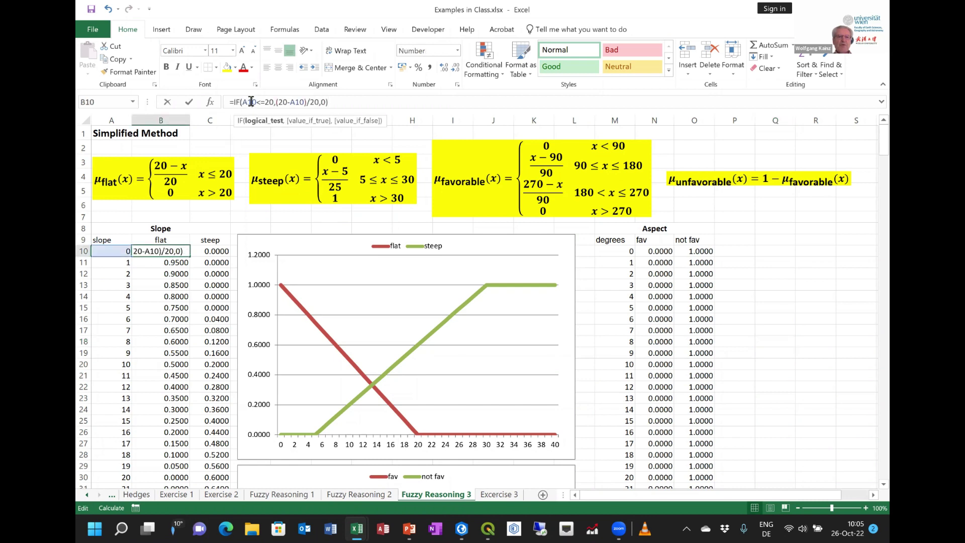
{"action": "left_click", "coordinate": [166, 251]}
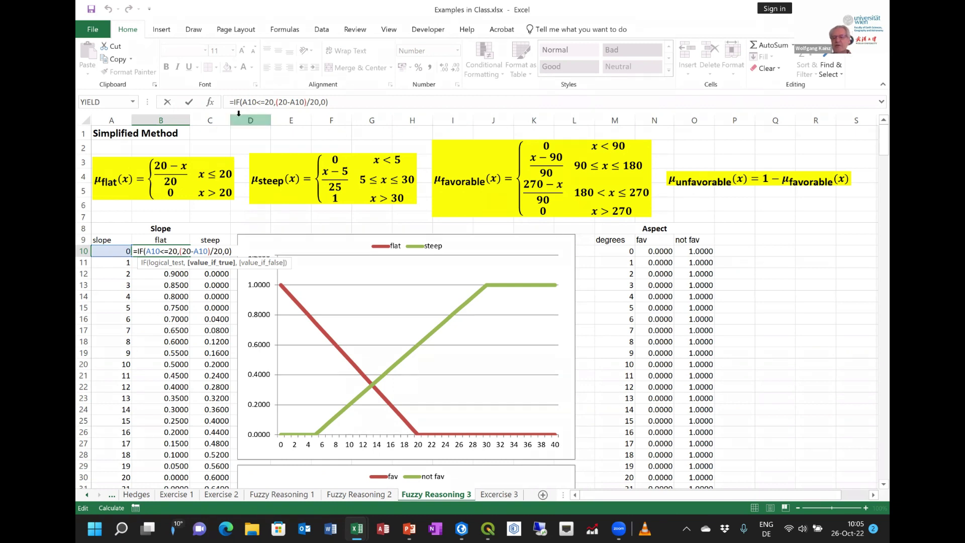
{"action": "left_click", "coordinate": [800, 253]}
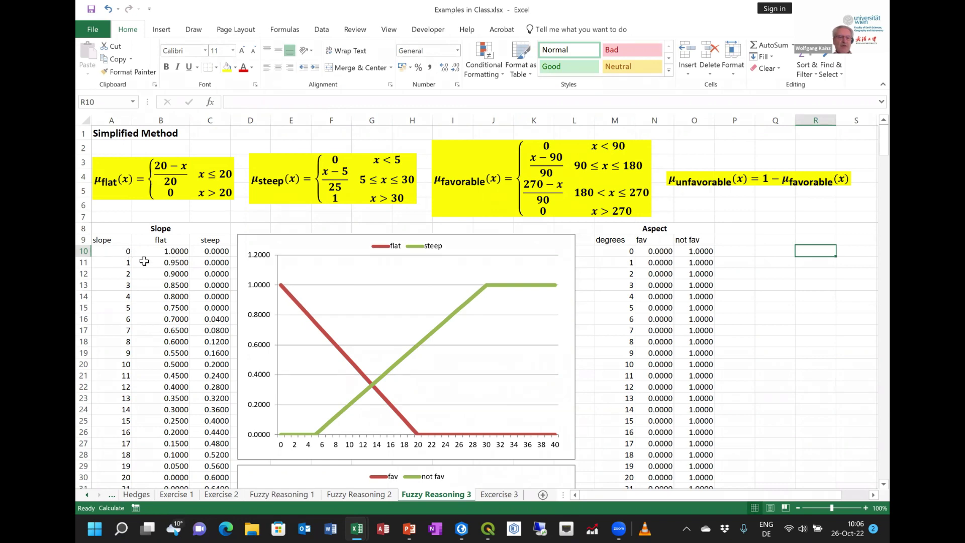
Look through the slope table down to slope 40 and compare the flat formulas in B10 and B11
{"action": "scroll", "coordinate": [144, 252], "scroll_direction": "down", "scroll_amount": 3}
{"action": "scroll", "coordinate": [132, 405], "scroll_direction": "down", "scroll_amount": 6}
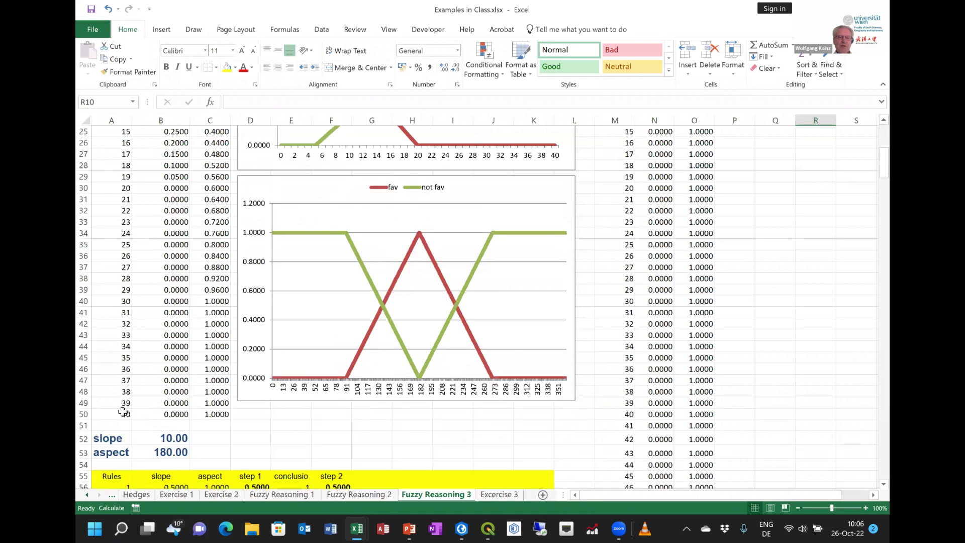
{"action": "scroll", "coordinate": [123, 411], "scroll_direction": "up", "scroll_amount": 8}
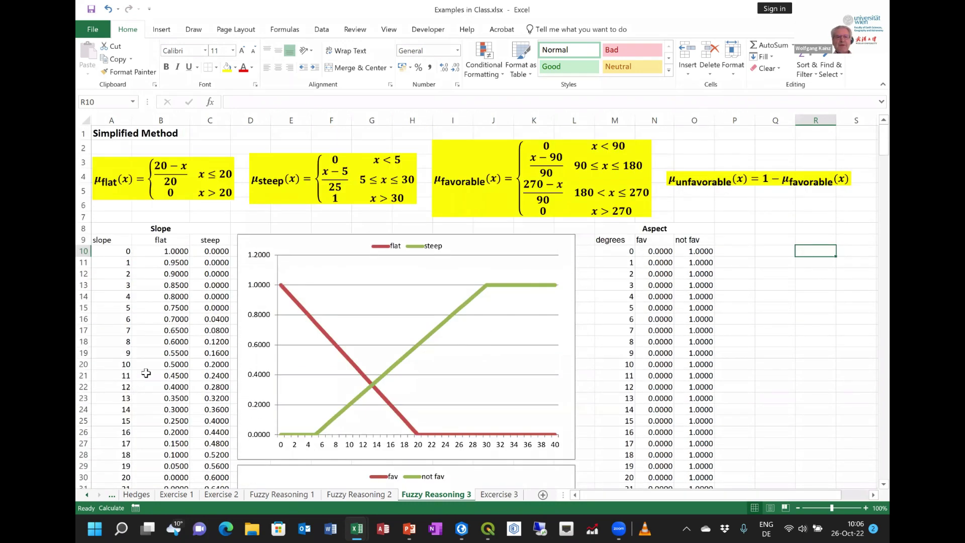
{"action": "left_click", "coordinate": [173, 252]}
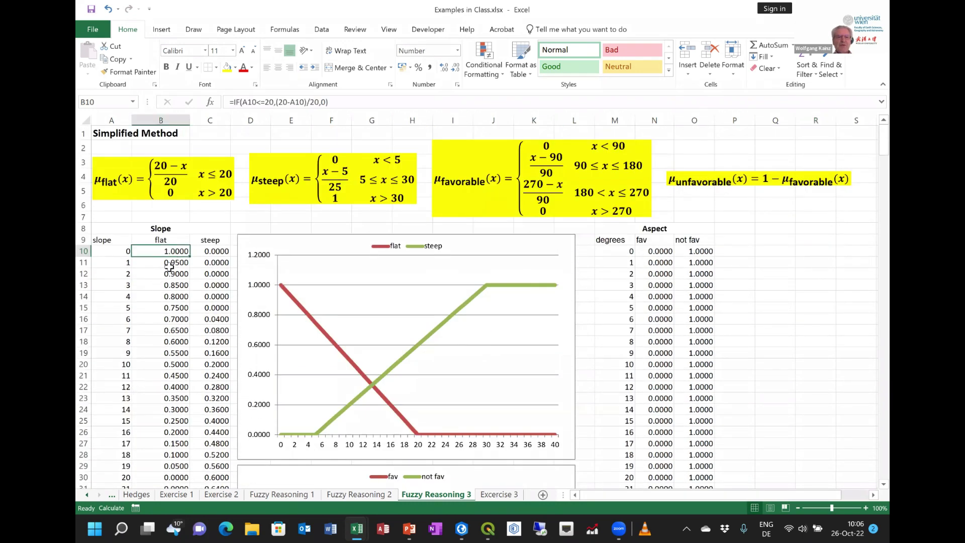
{"action": "left_click", "coordinate": [173, 263]}
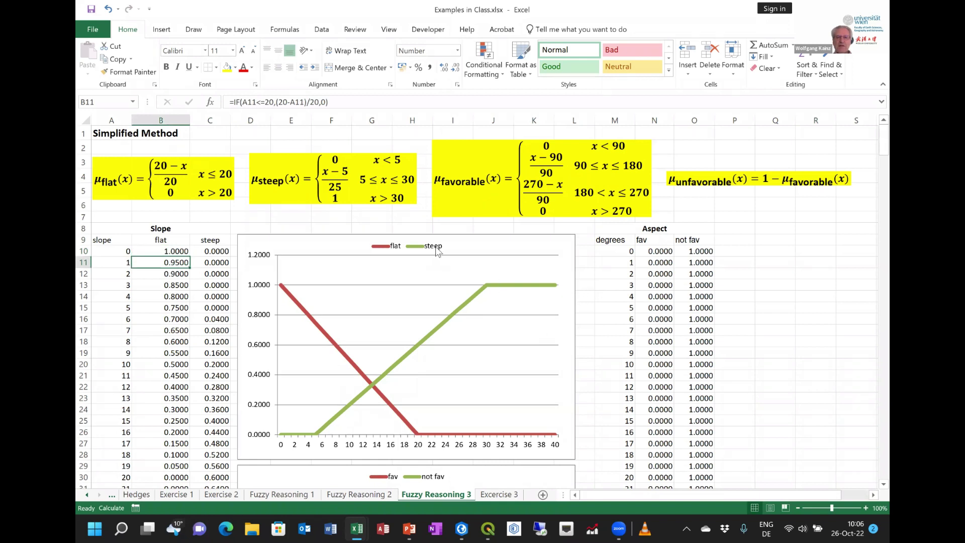
Filter the slope chart to show only the flat series
{"action": "left_click", "coordinate": [566, 266]}
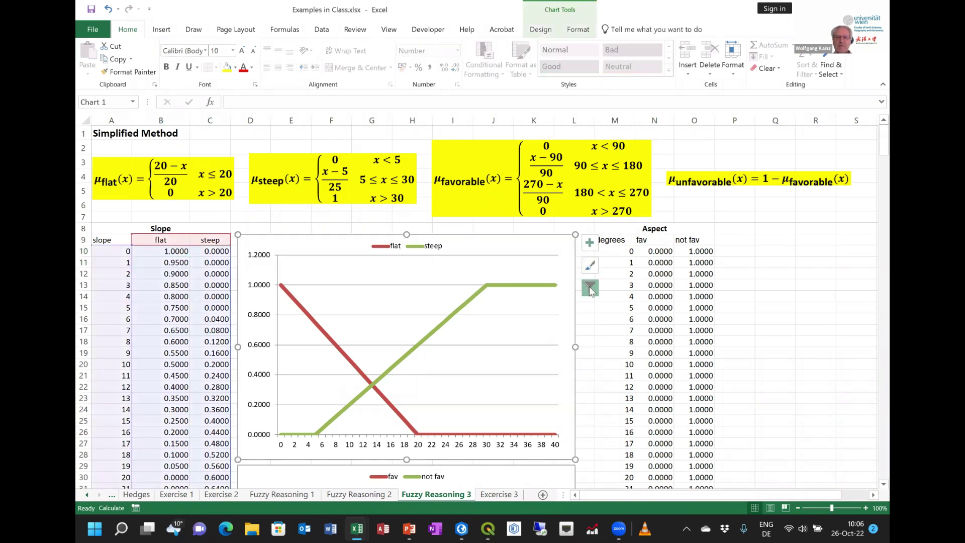
{"action": "left_click", "coordinate": [590, 287]}
{"action": "left_click", "coordinate": [623, 289]}
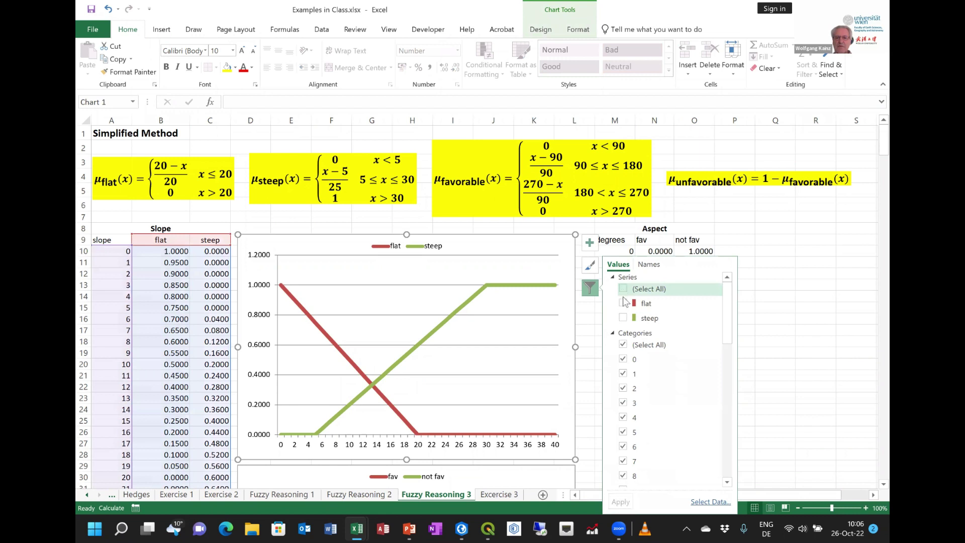
{"action": "left_click", "coordinate": [623, 303]}
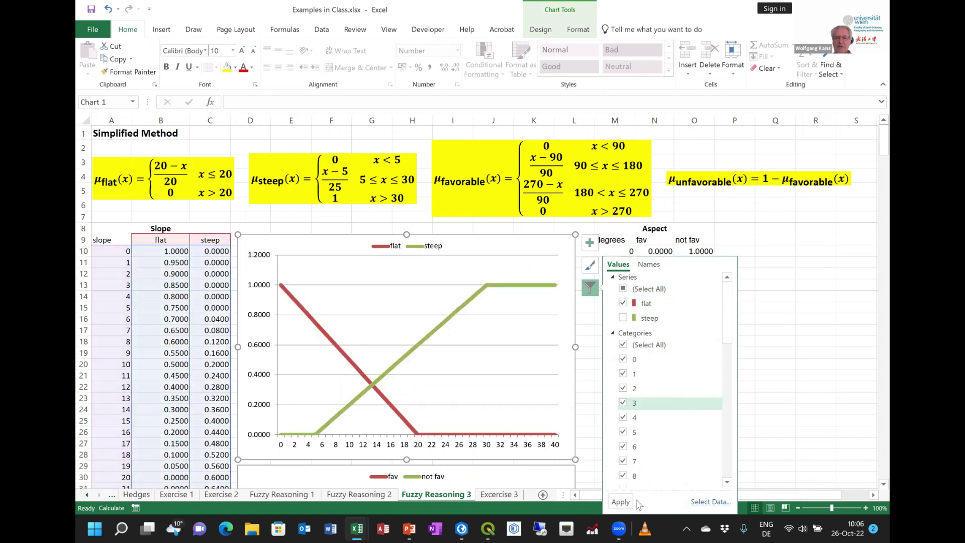
{"action": "left_click", "coordinate": [620, 502]}
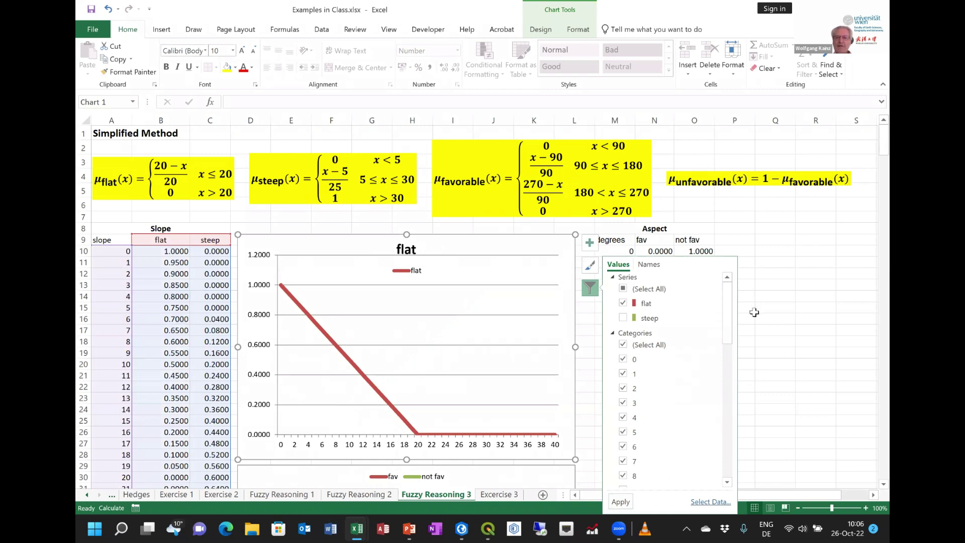
Show the steep series alone in the slope chart, and restore both the flat and steep series
{"action": "left_click", "coordinate": [623, 318]}
{"action": "left_click", "coordinate": [621, 502]}
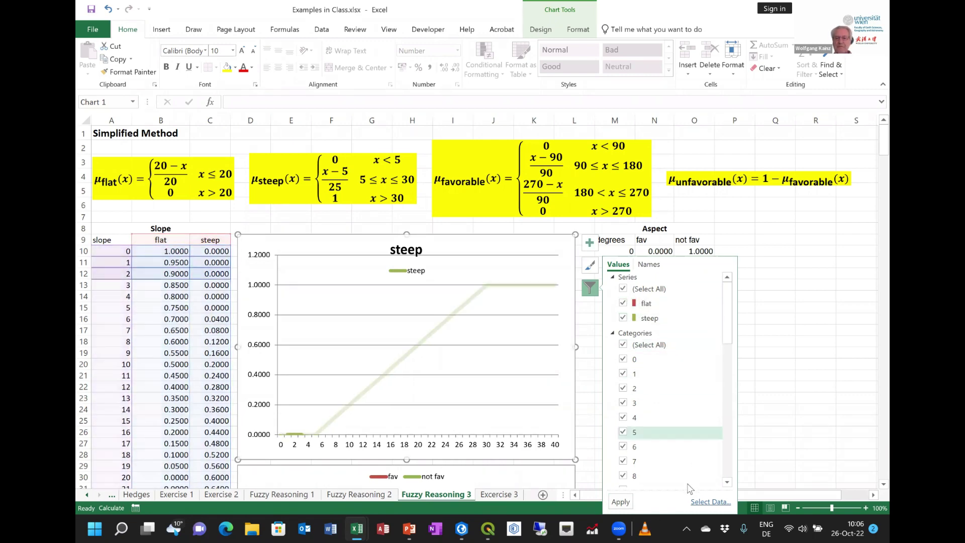
{"action": "left_click", "coordinate": [619, 502]}
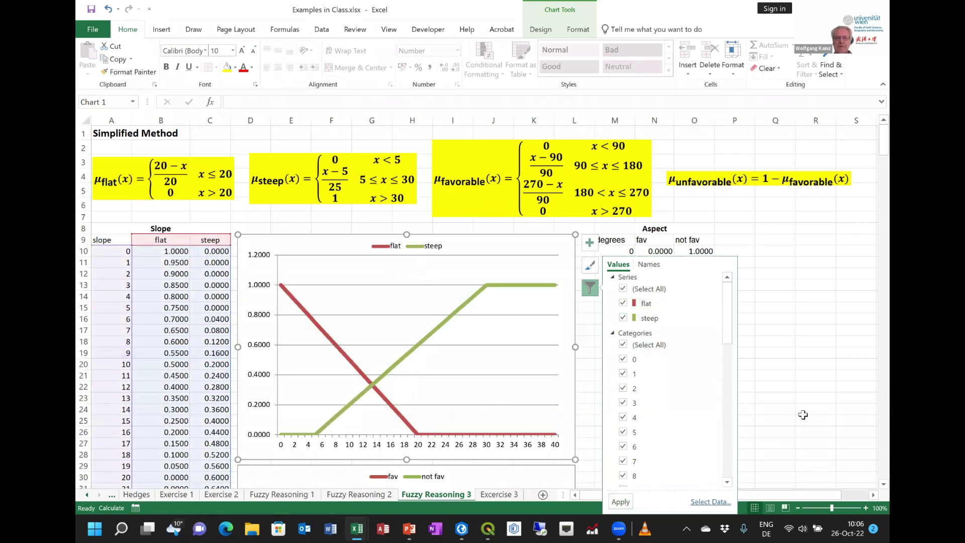
{"action": "left_click", "coordinate": [800, 414]}
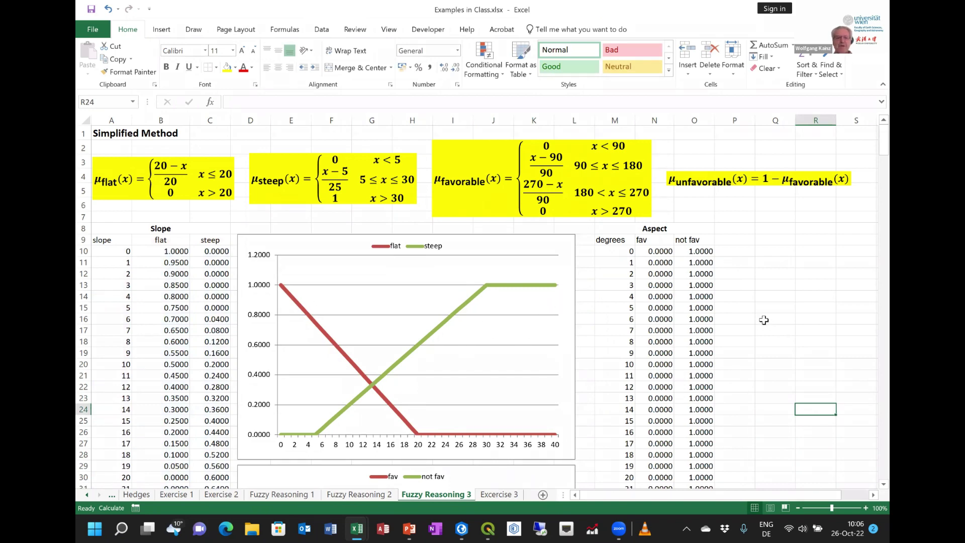
Examine the steep membership formula in cell C30, in the row for slope 20
{"action": "scroll", "coordinate": [764, 320], "scroll_direction": "down", "scroll_amount": 4}
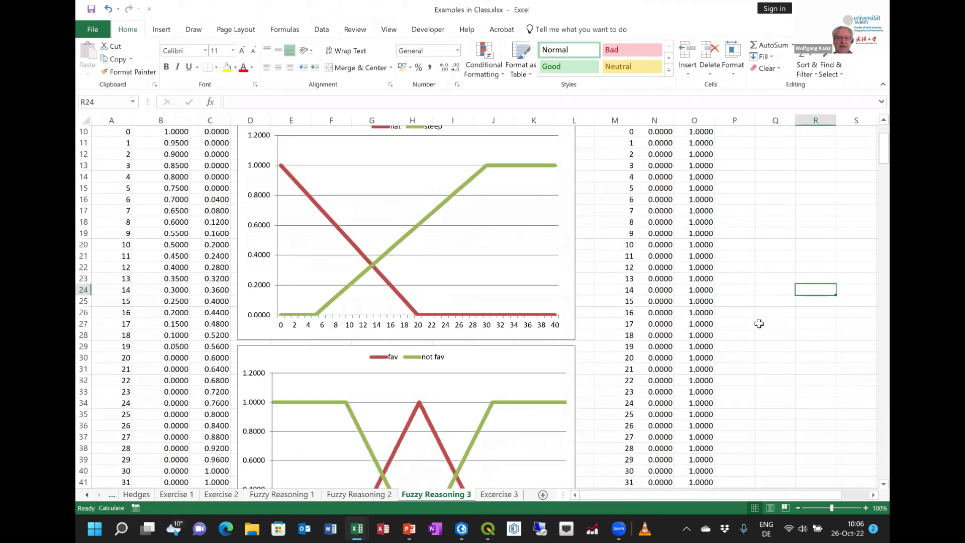
{"action": "scroll", "coordinate": [758, 323], "scroll_direction": "down", "scroll_amount": 2}
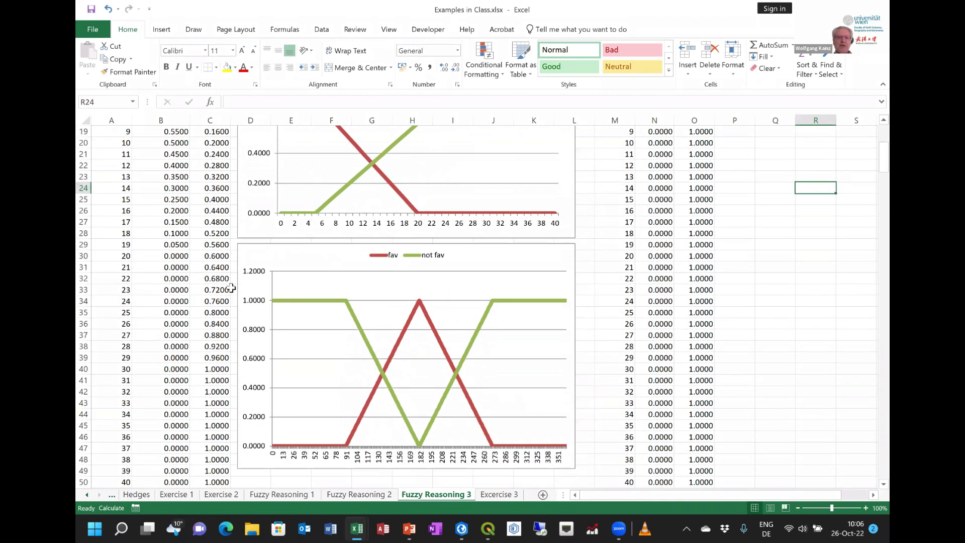
{"action": "left_click", "coordinate": [216, 257]}
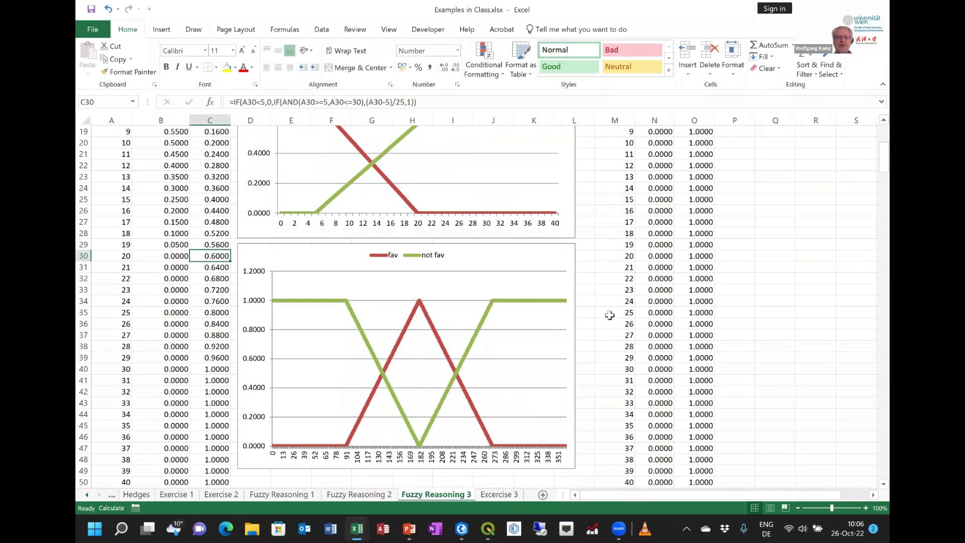
Examine the conditions of the favorable-aspect formula in N11, from 90 to 180 and 180 to 270, and discard the accidental edit
{"action": "scroll", "coordinate": [604, 312], "scroll_direction": "up", "scroll_amount": 6}
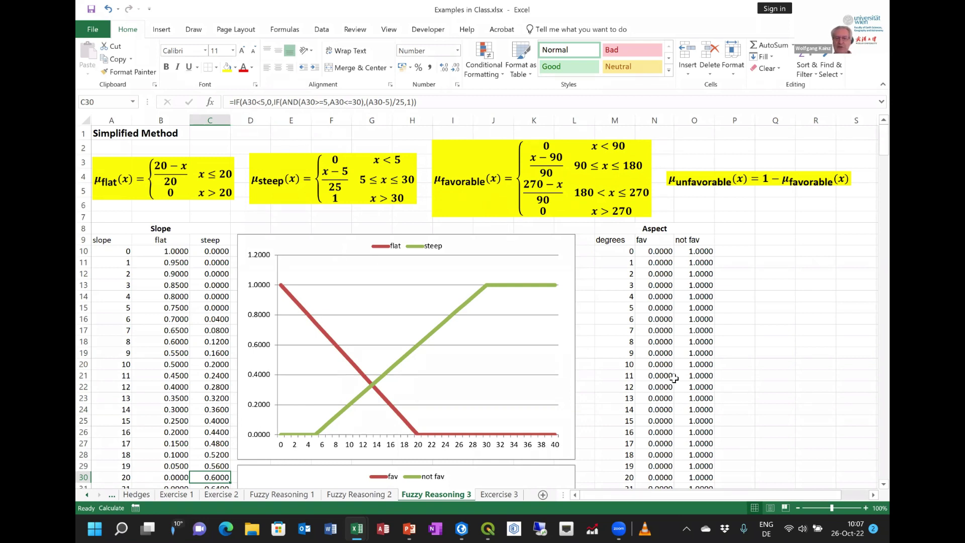
{"action": "left_click", "coordinate": [663, 261]}
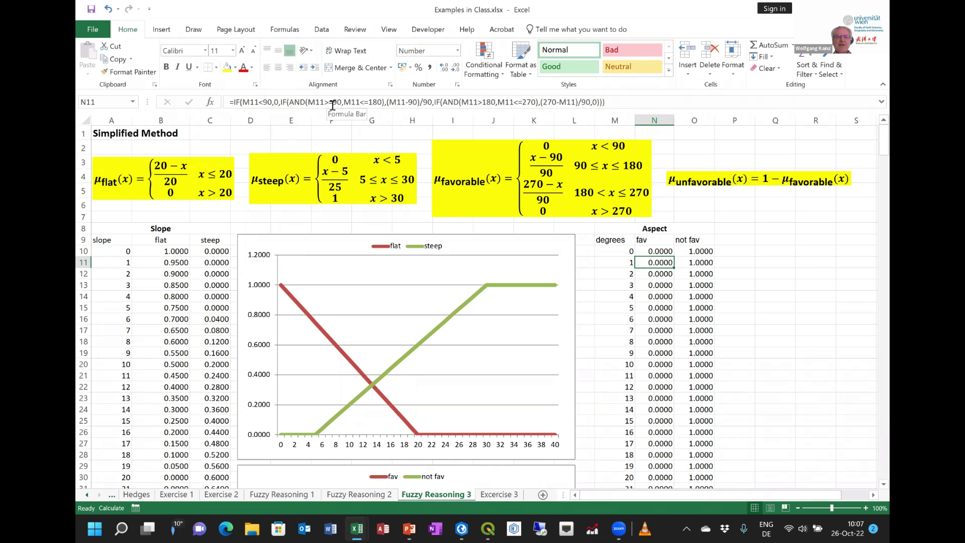
{"action": "left_click_drag", "start_coordinate": [330, 103], "coordinate": [382, 103]}
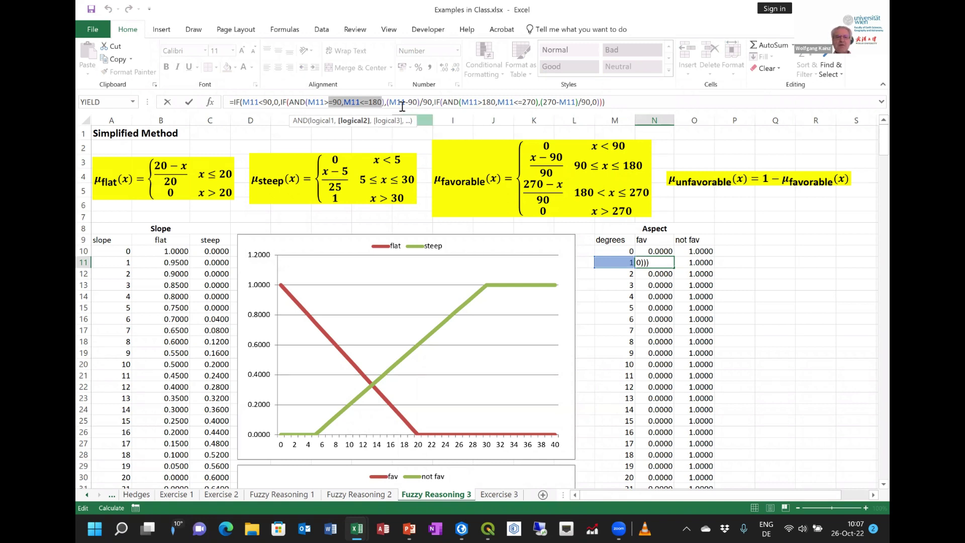
{"action": "left_click_drag", "start_coordinate": [388, 102], "coordinate": [425, 102]}
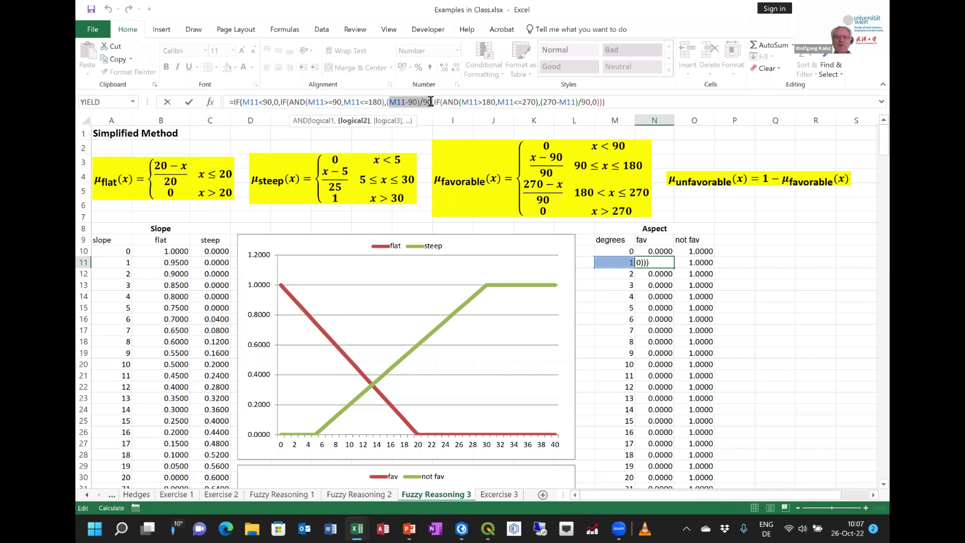
{"action": "left_click", "coordinate": [470, 102]}
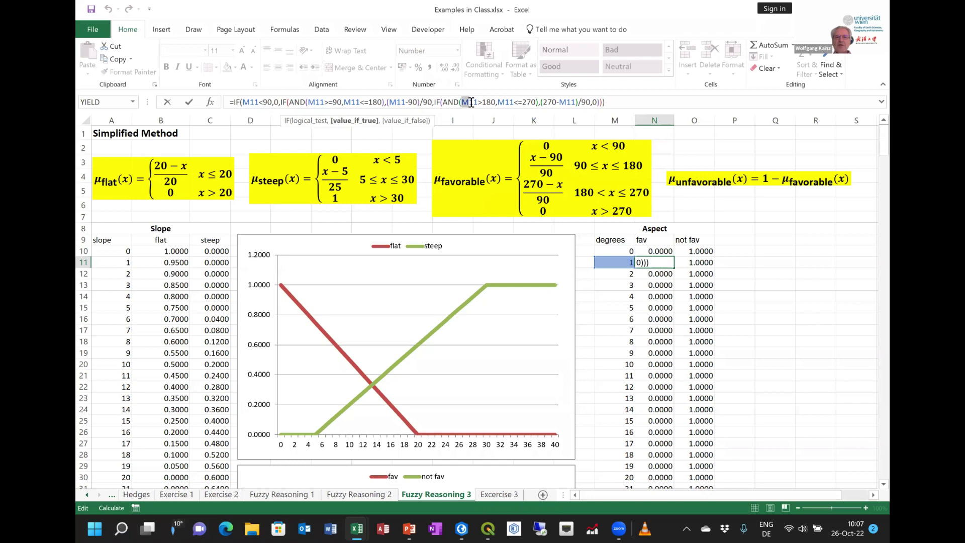
{"action": "left_click_drag", "start_coordinate": [471, 102], "coordinate": [585, 102]}
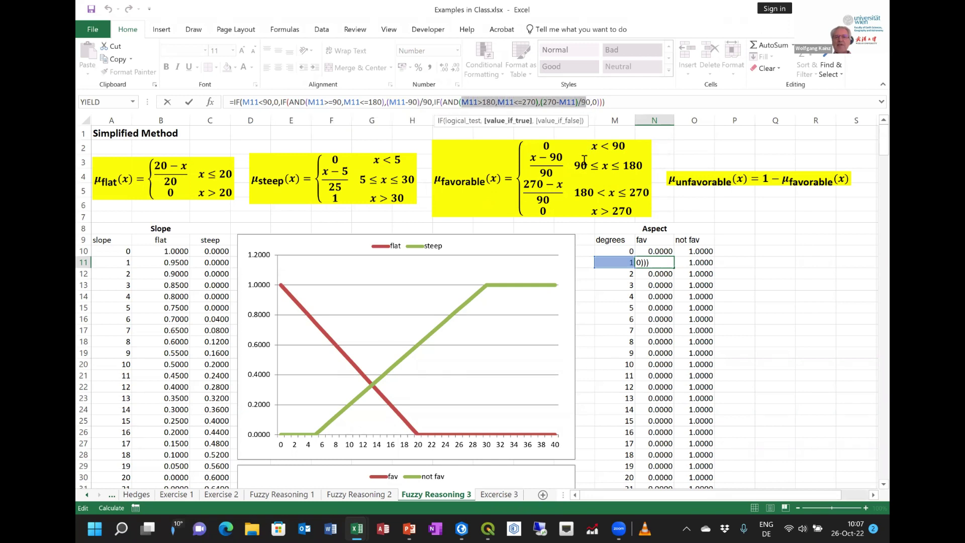
{"action": "left_click", "coordinate": [729, 264]}
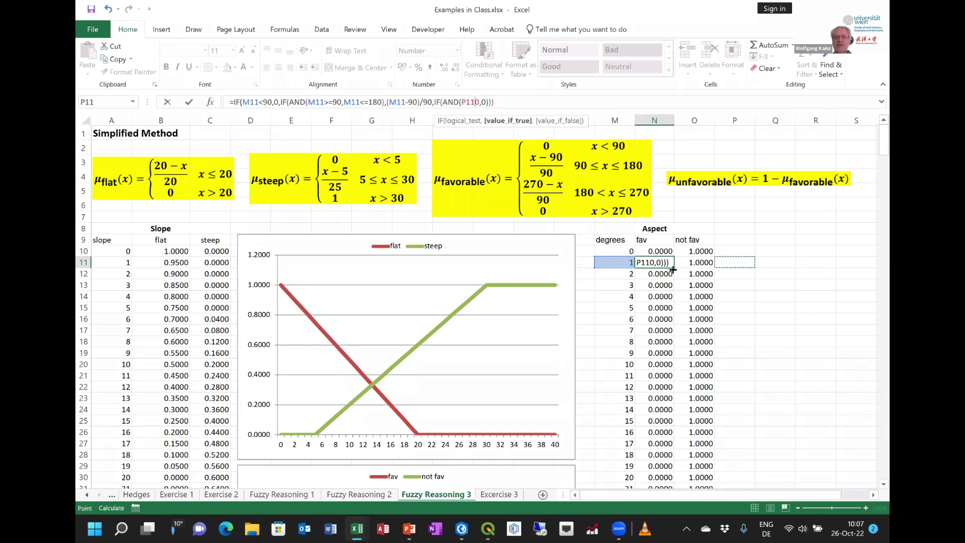
{"action": "left_click", "coordinate": [168, 103]}
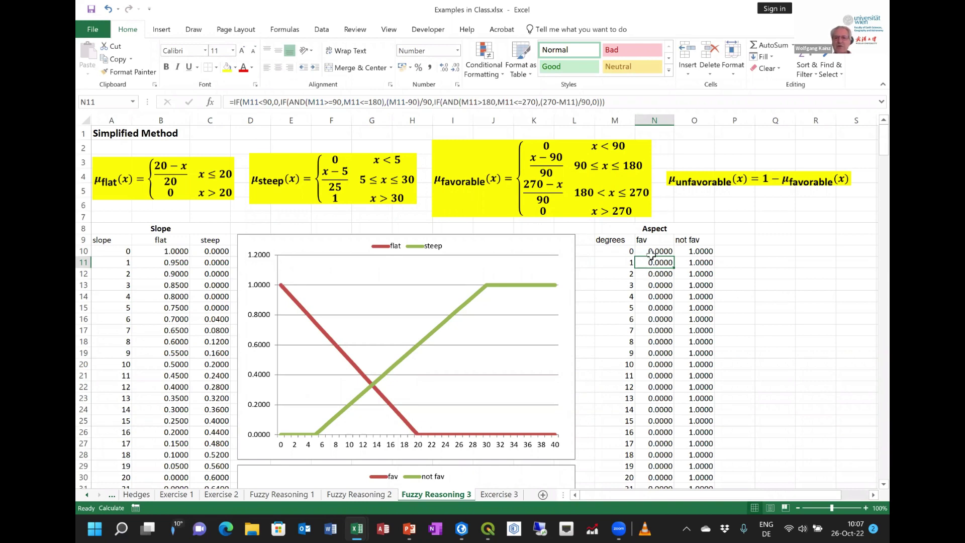
Inspect the first row of the aspect table: the degrees value in M10 and the fav and not fav formulas in N10 and O10
{"action": "left_click", "coordinate": [619, 251]}
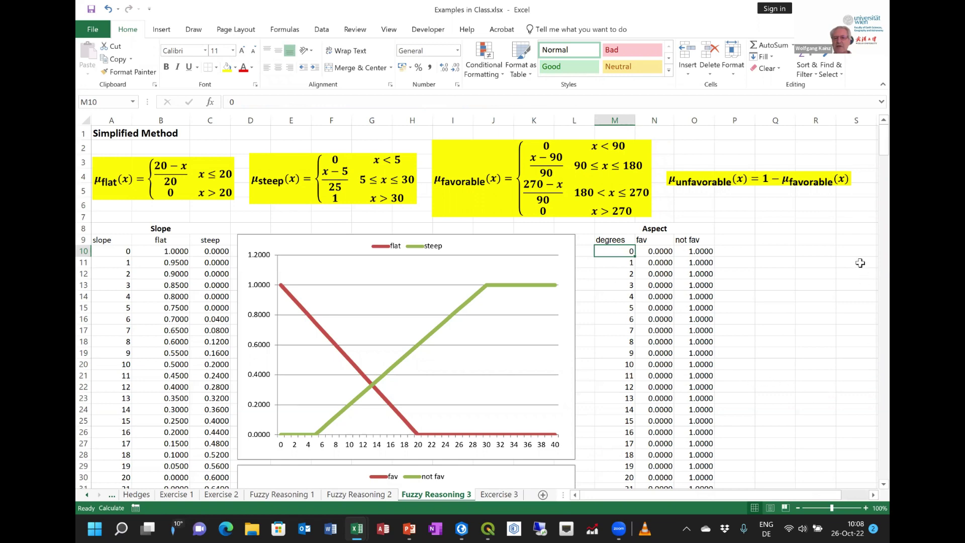
{"action": "left_click_drag", "start_coordinate": [883, 132], "coordinate": [873, 80]}
{"action": "left_click", "coordinate": [651, 253]}
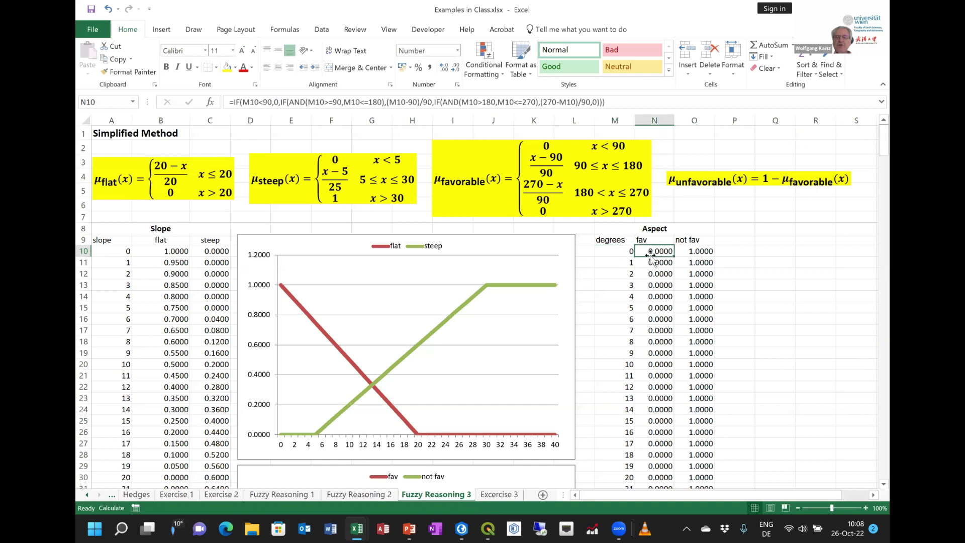
{"action": "left_click", "coordinate": [701, 250]}
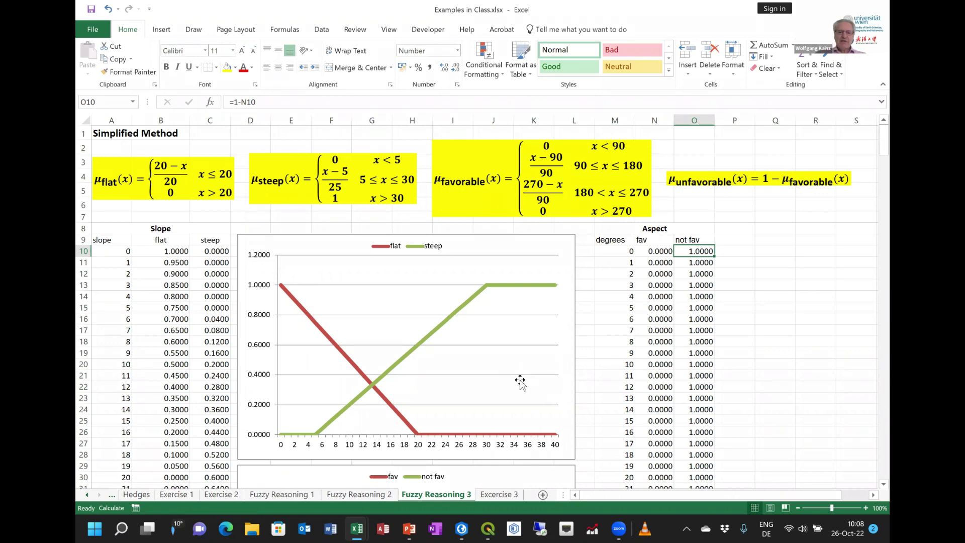
Filter the aspect chart to show only the fav series
{"action": "scroll", "coordinate": [520, 376], "scroll_direction": "down", "scroll_amount": 2}
{"action": "scroll", "coordinate": [521, 377], "scroll_direction": "down", "scroll_amount": 4}
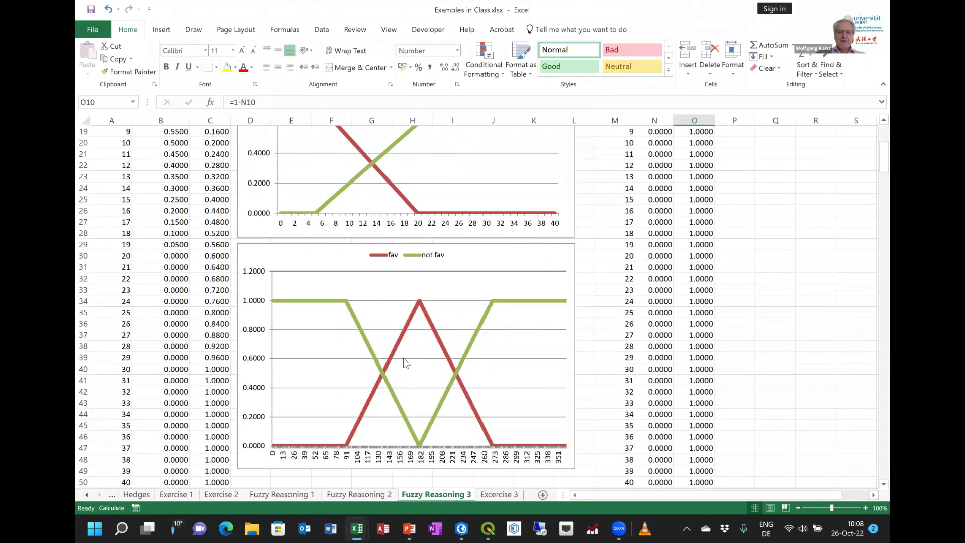
{"action": "left_click", "coordinate": [535, 297]}
{"action": "left_click", "coordinate": [590, 298]}
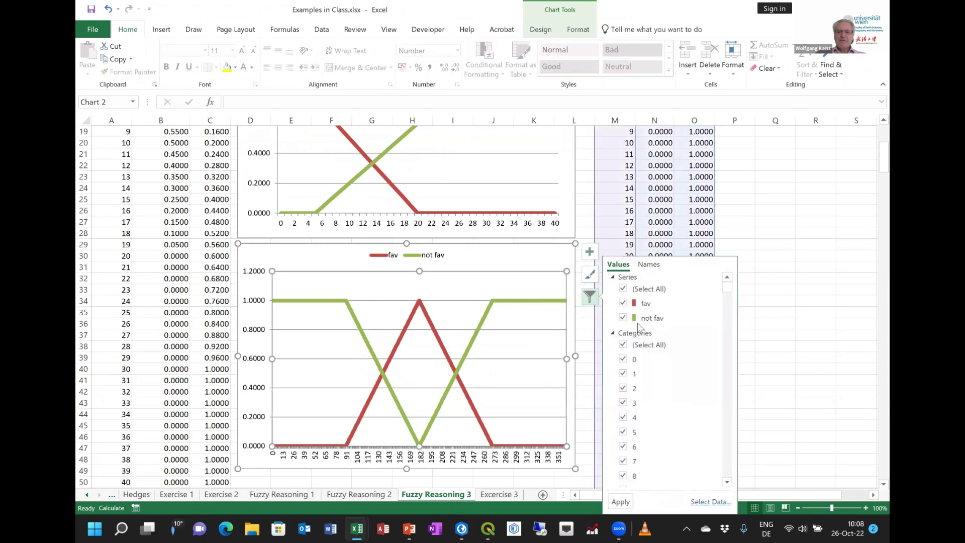
{"action": "left_click", "coordinate": [646, 289]}
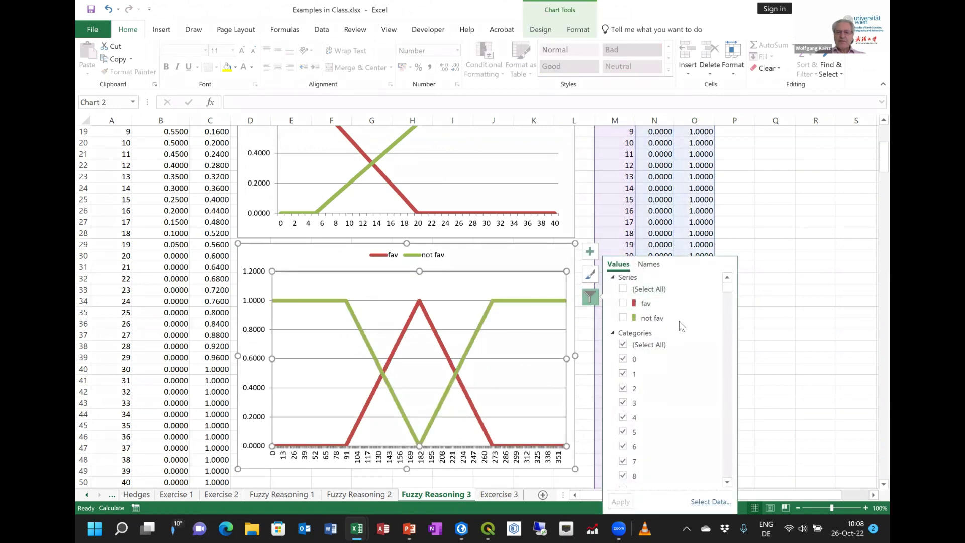
{"action": "left_click", "coordinate": [624, 303]}
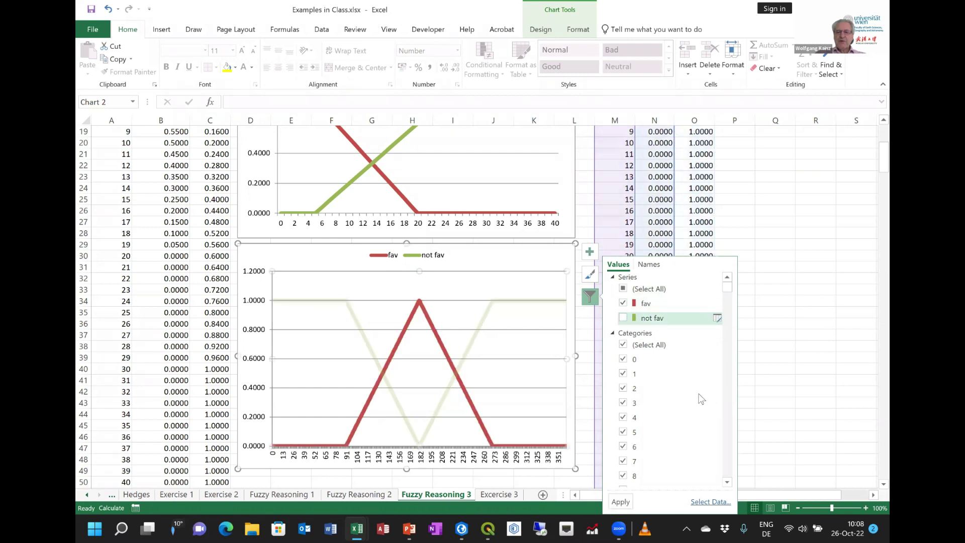
{"action": "left_click", "coordinate": [621, 501]}
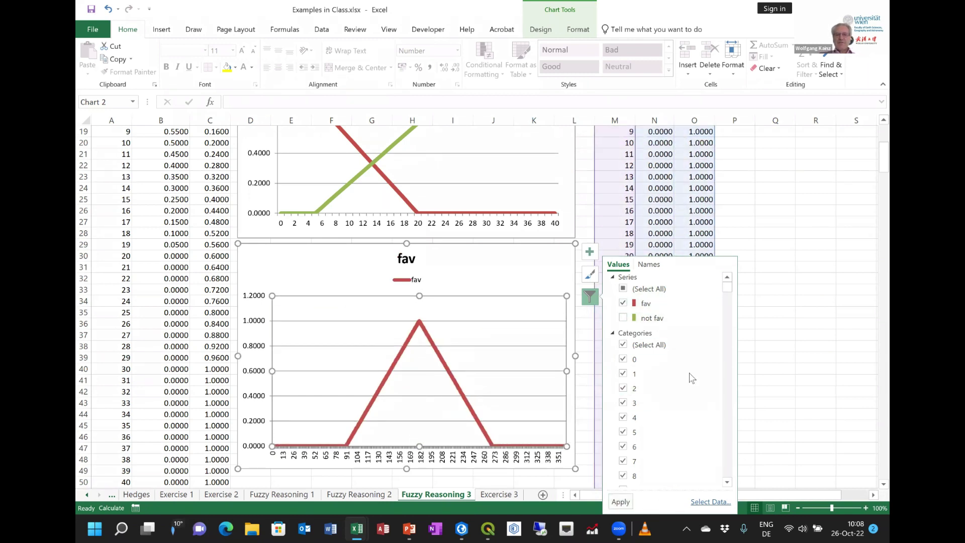
Change the aspect chart's filter to show only the not fav series
{"action": "left_click", "coordinate": [624, 318]}
{"action": "left_click", "coordinate": [624, 303]}
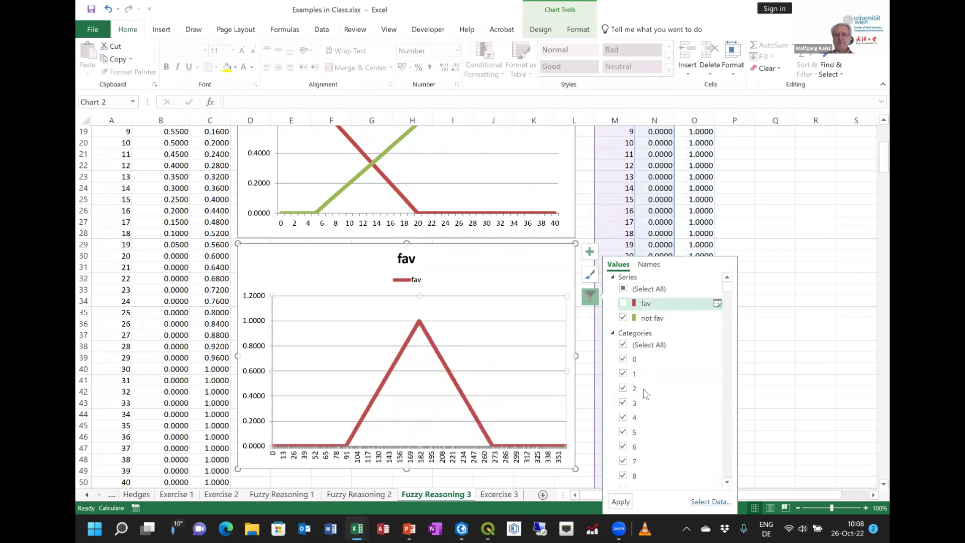
{"action": "left_click", "coordinate": [621, 501]}
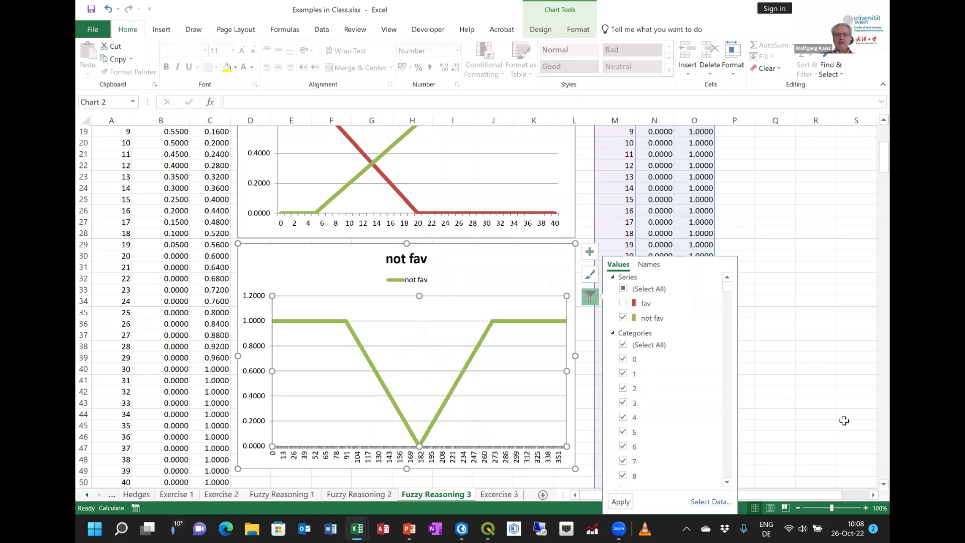
Restore the fav series in the aspect chart's filter so both fav and not fav are plotted
{"action": "left_click", "coordinate": [623, 303]}
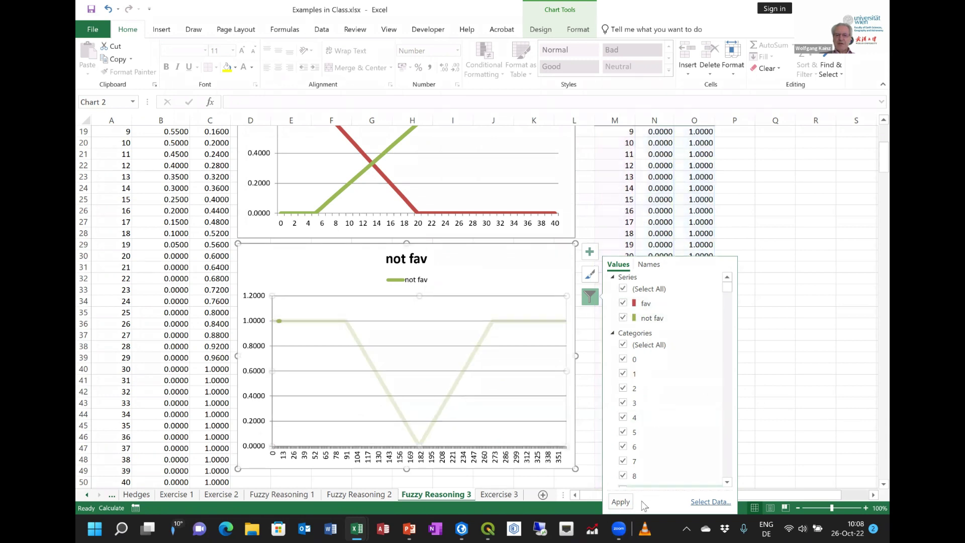
{"action": "left_click", "coordinate": [620, 502]}
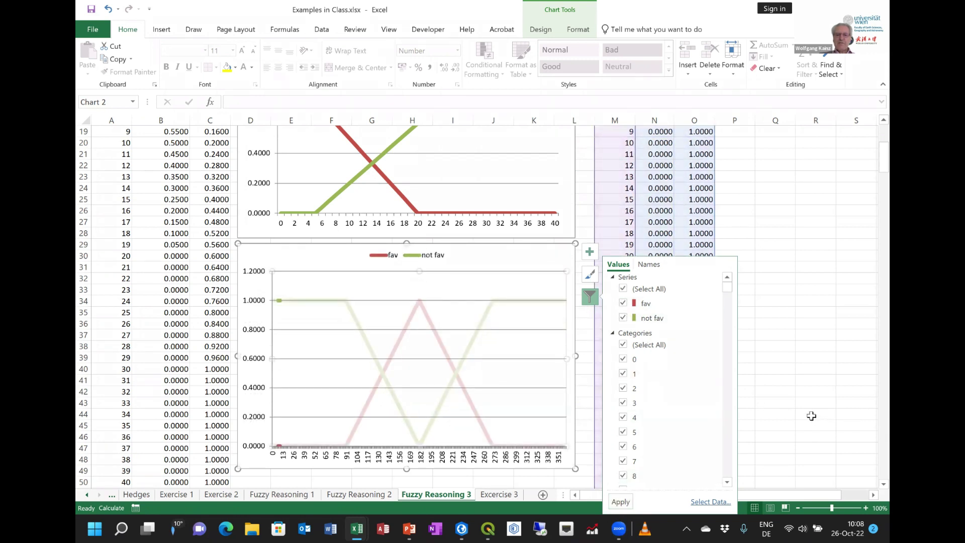
{"action": "left_click", "coordinate": [782, 416]}
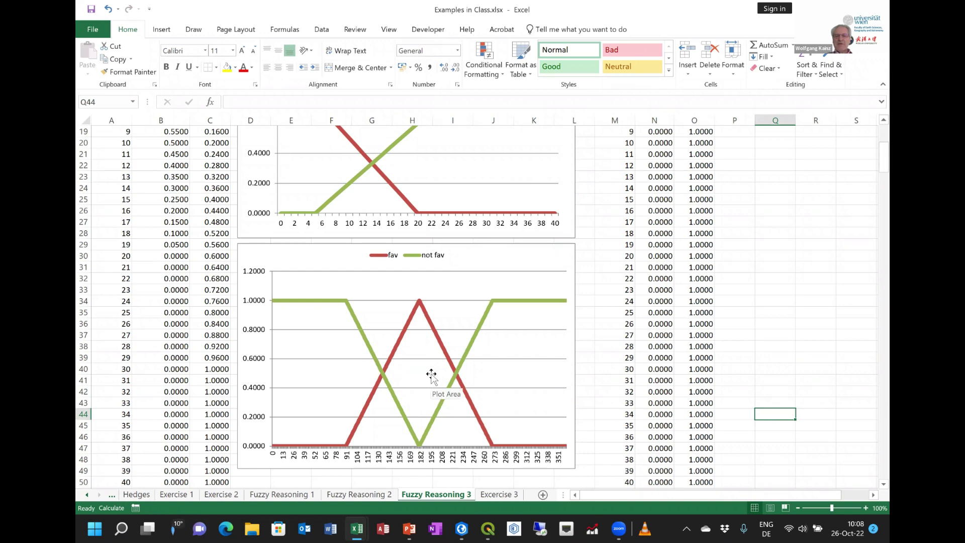
Examine the slope and aspect inputs in B52 and B53 and rule 1's slope formula in B56
{"action": "scroll", "coordinate": [419, 362], "scroll_direction": "down", "scroll_amount": 4}
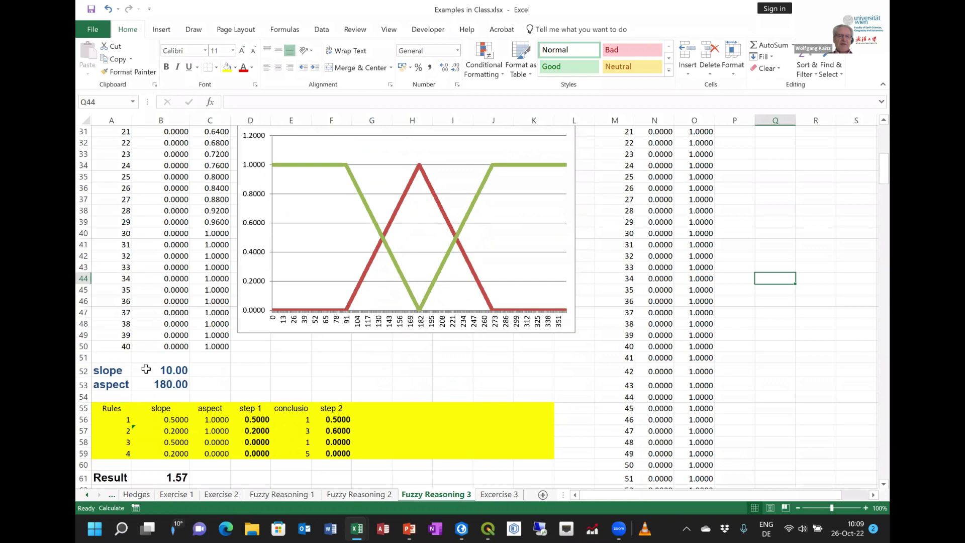
{"action": "left_click", "coordinate": [166, 370]}
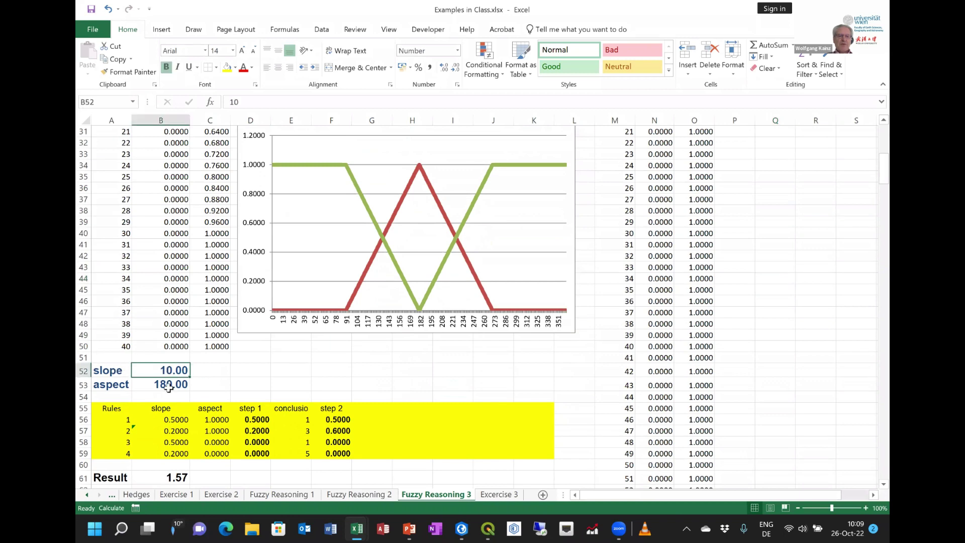
{"action": "left_click", "coordinate": [166, 385]}
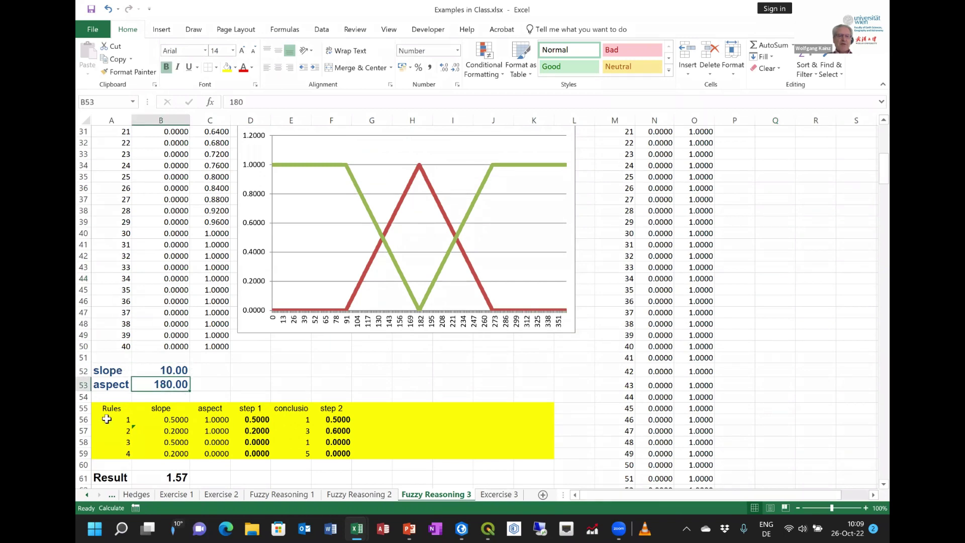
{"action": "left_click", "coordinate": [171, 419]}
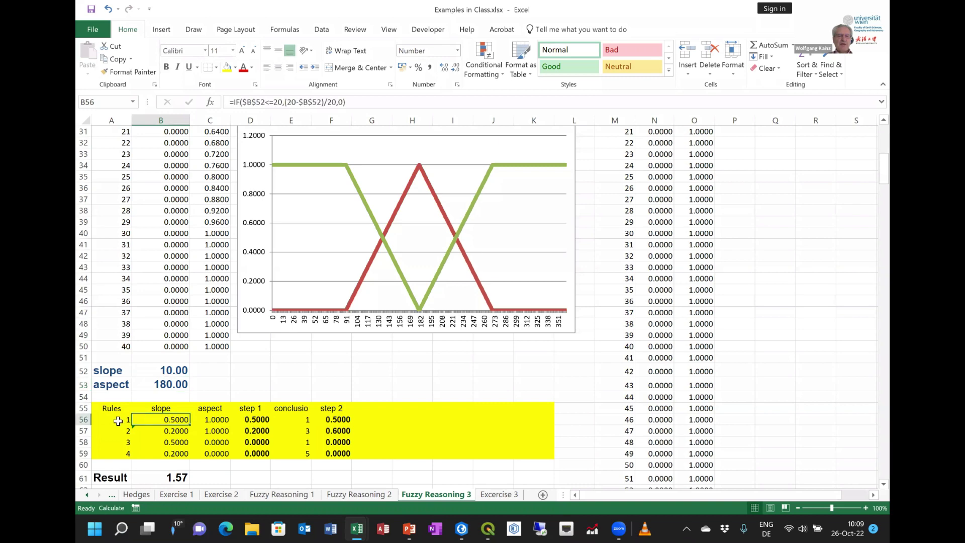
Trace how the slope and aspect inputs feed rule 1's membership formulas in B56 and C56
{"action": "scroll", "coordinate": [124, 415], "scroll_direction": "down", "scroll_amount": 2}
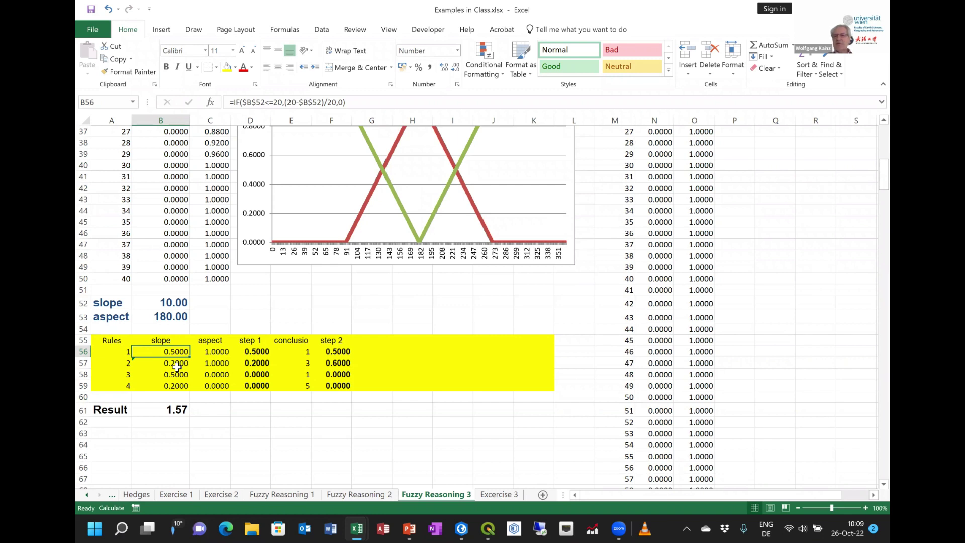
{"action": "left_click", "coordinate": [165, 301]}
{"action": "left_click", "coordinate": [174, 318]}
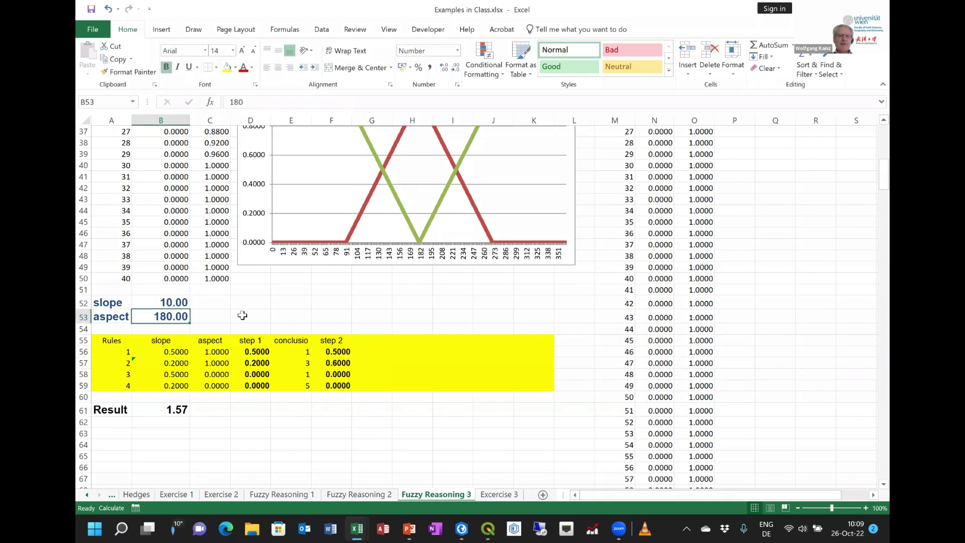
{"action": "left_click", "coordinate": [172, 354]}
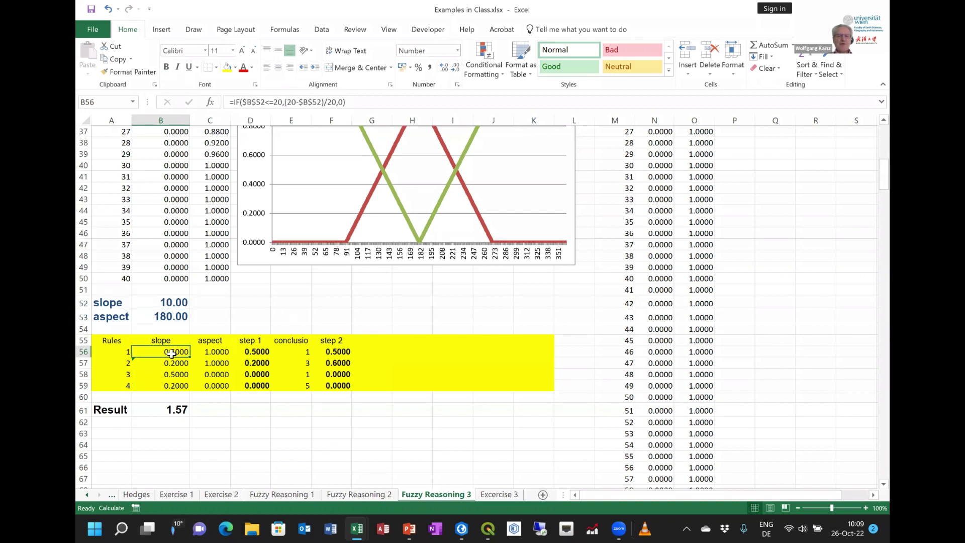
{"action": "left_click", "coordinate": [219, 354]}
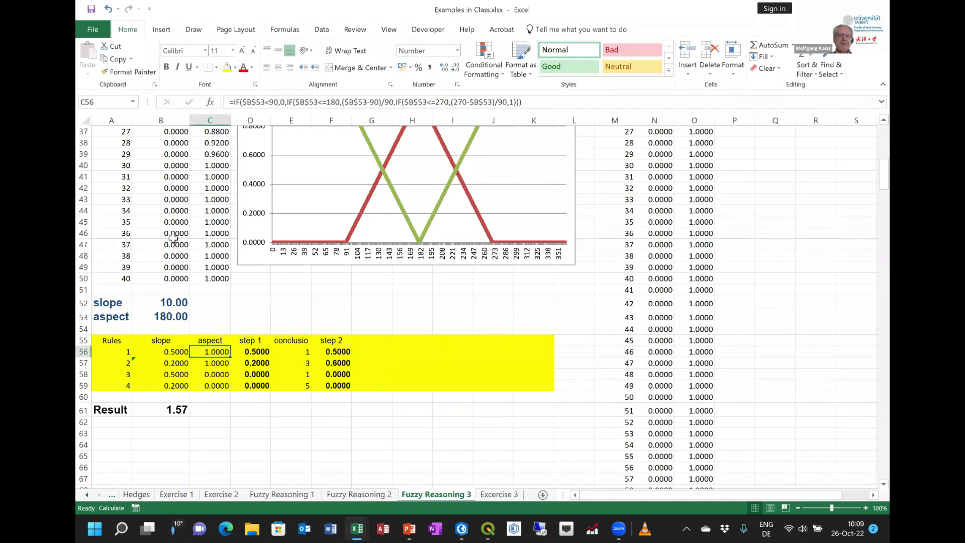
Review the membership charts, and inspect the slope and aspect formulas of all four rules in B56:C59
{"action": "scroll", "coordinate": [175, 243], "scroll_direction": "up", "scroll_amount": 9}
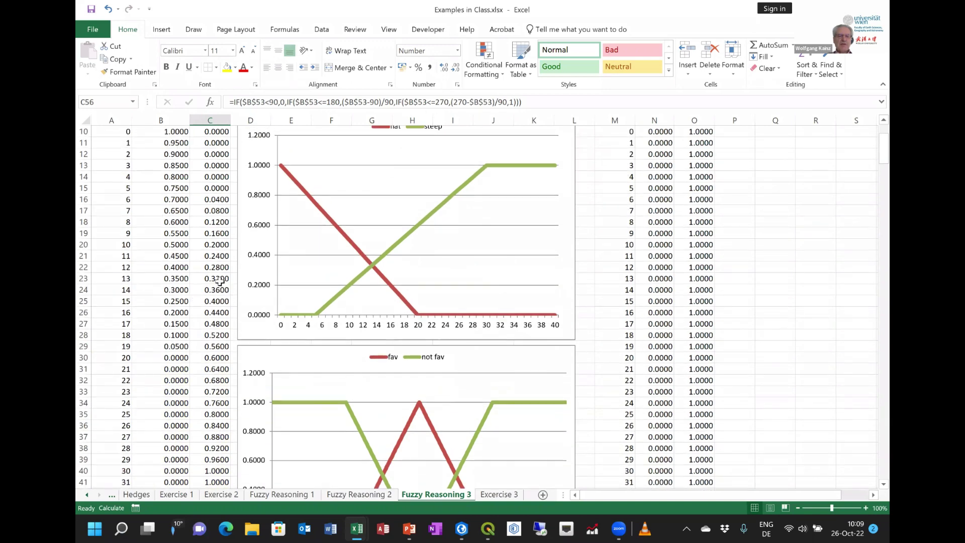
{"action": "scroll", "coordinate": [221, 291], "scroll_direction": "down", "scroll_amount": 4}
{"action": "scroll", "coordinate": [222, 291], "scroll_direction": "down", "scroll_amount": 4}
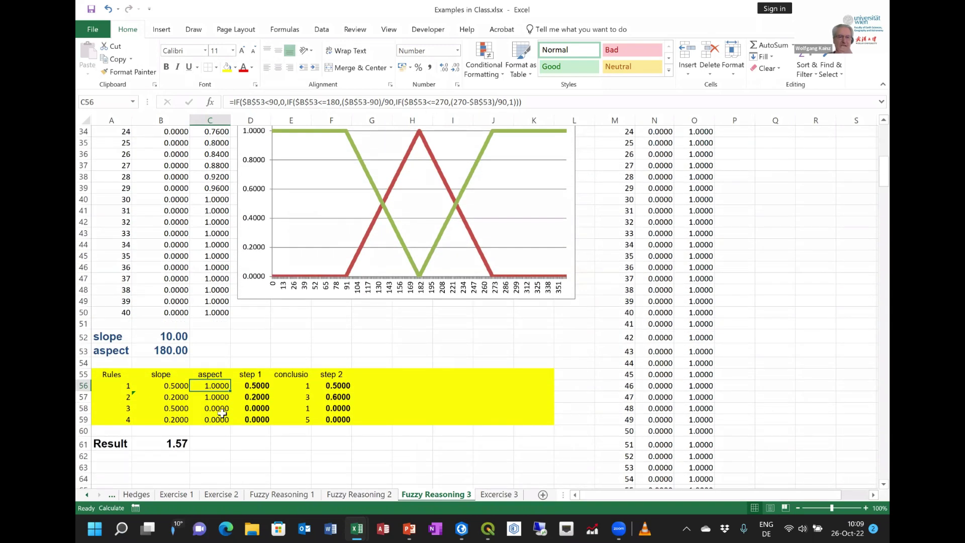
{"action": "left_click", "coordinate": [177, 388]}
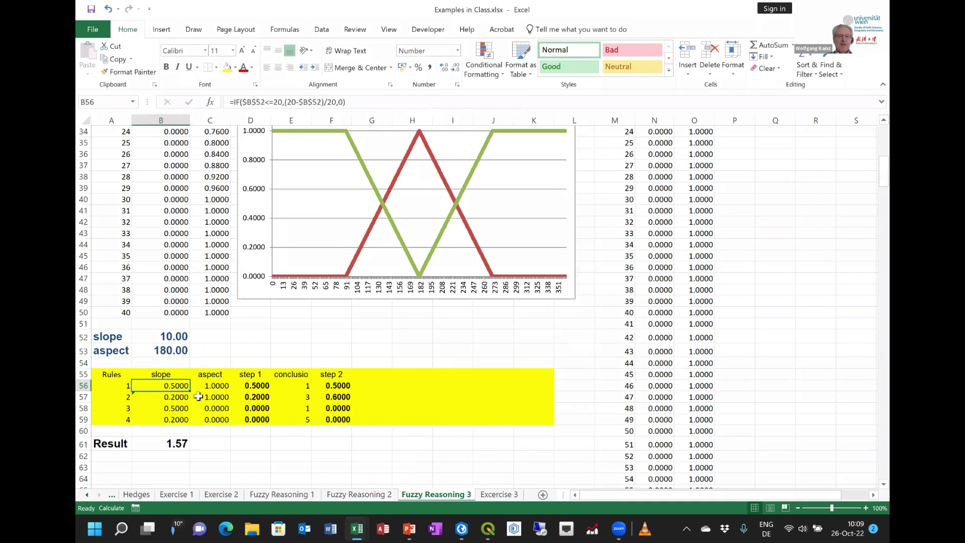
{"action": "left_click", "coordinate": [218, 387]}
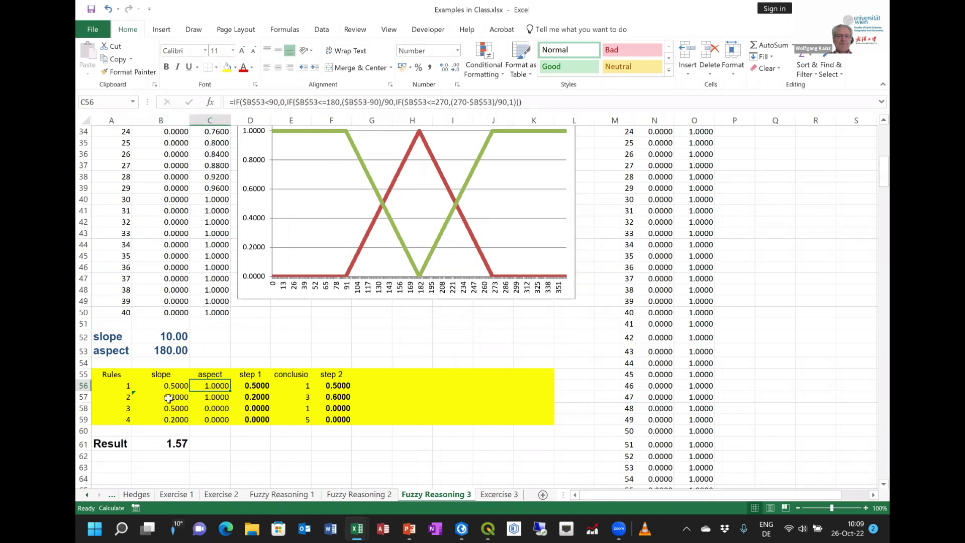
{"action": "left_click", "coordinate": [168, 397]}
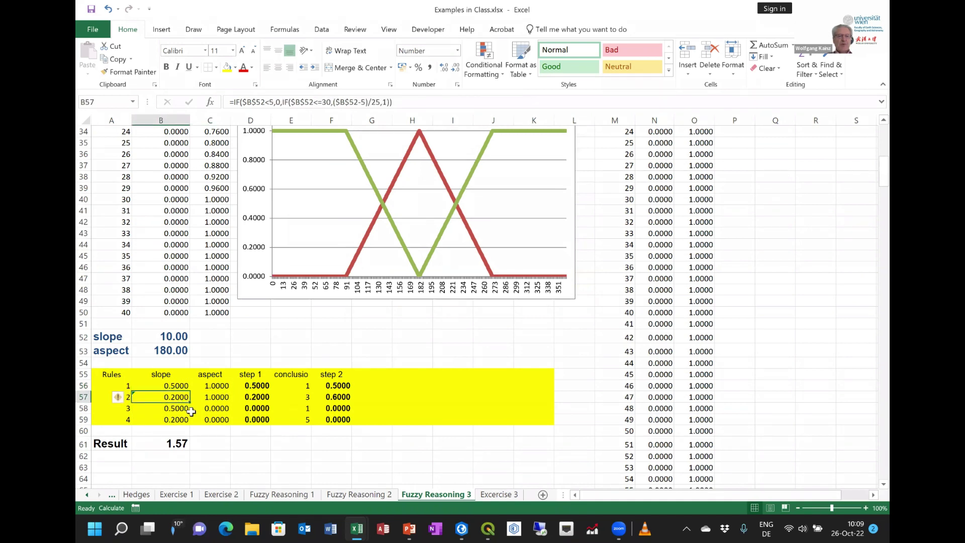
{"action": "left_click", "coordinate": [221, 400]}
{"action": "left_click", "coordinate": [184, 408]}
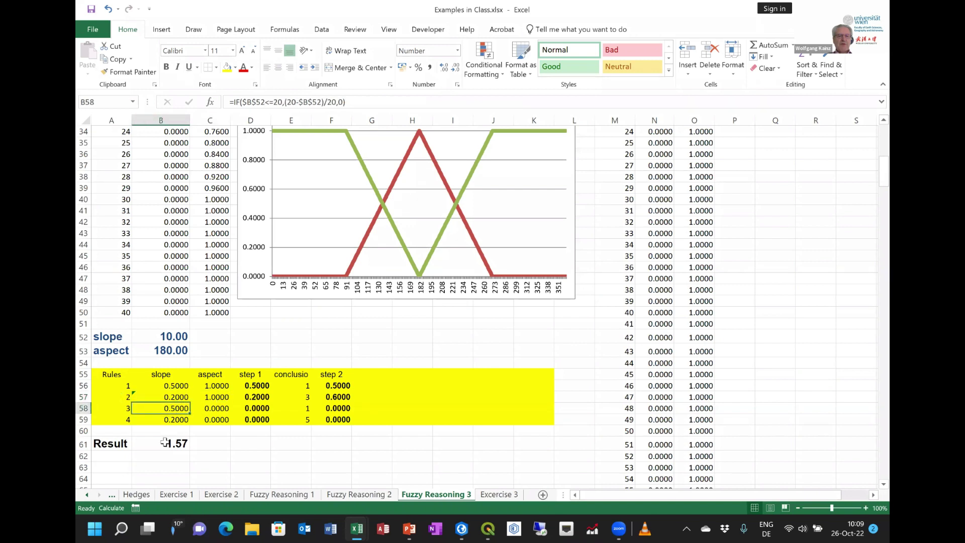
{"action": "left_click", "coordinate": [219, 410]}
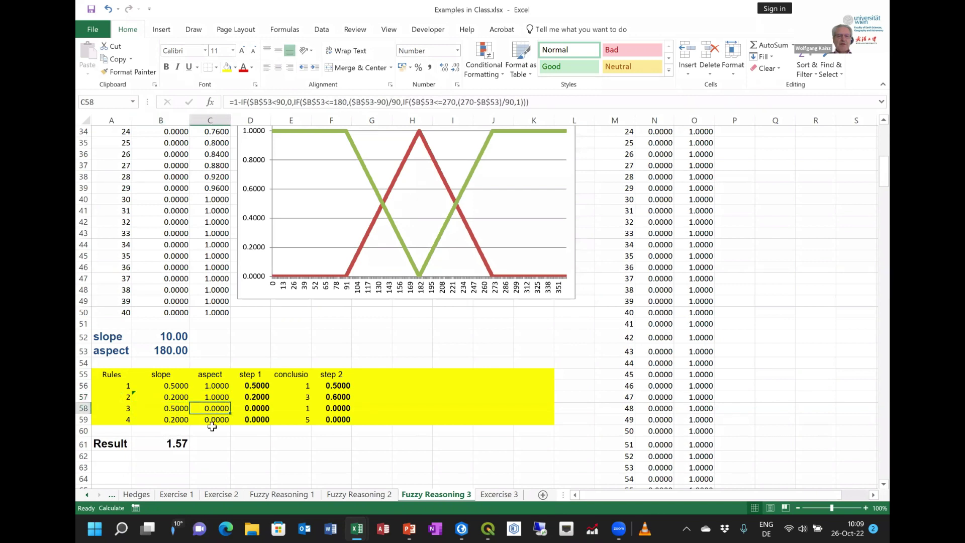
{"action": "left_click", "coordinate": [172, 418]}
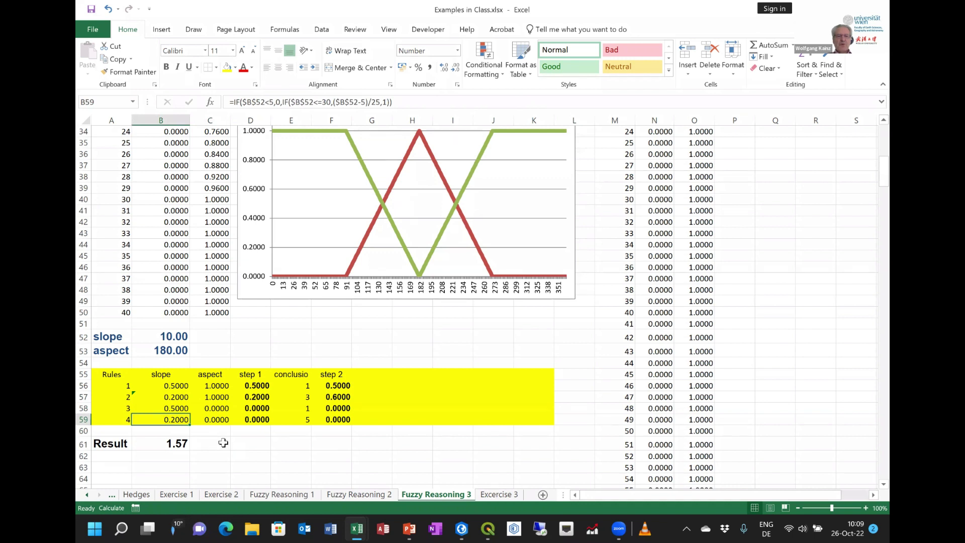
{"action": "left_click", "coordinate": [216, 419]}
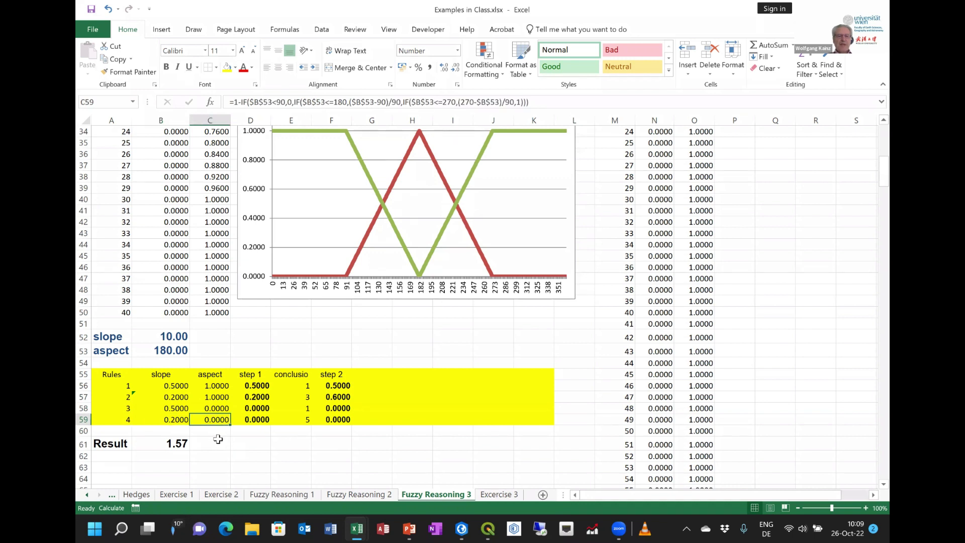
Inspect the cell references of rule 1's step 1 MIN formula in D56 without changing it
{"action": "left_click", "coordinate": [256, 386]}
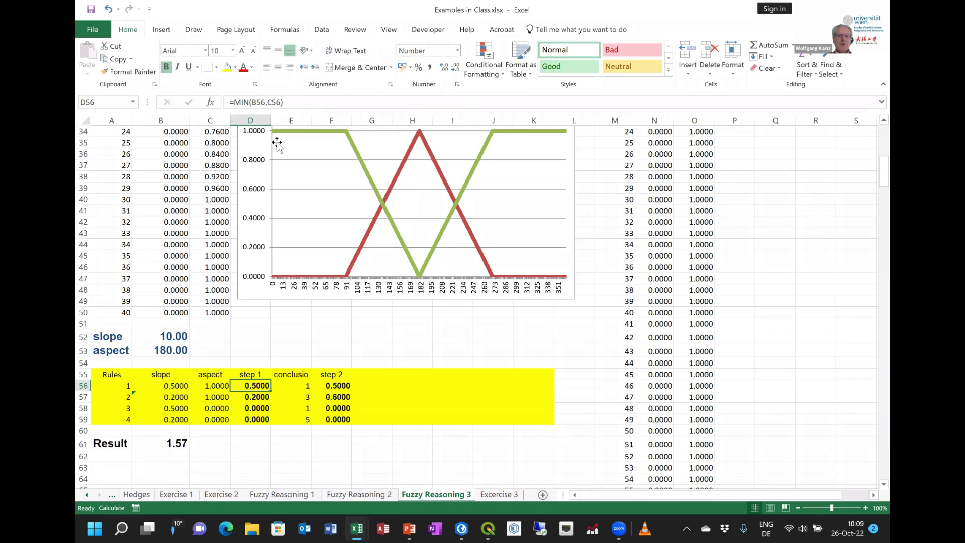
{"action": "left_click", "coordinate": [255, 102]}
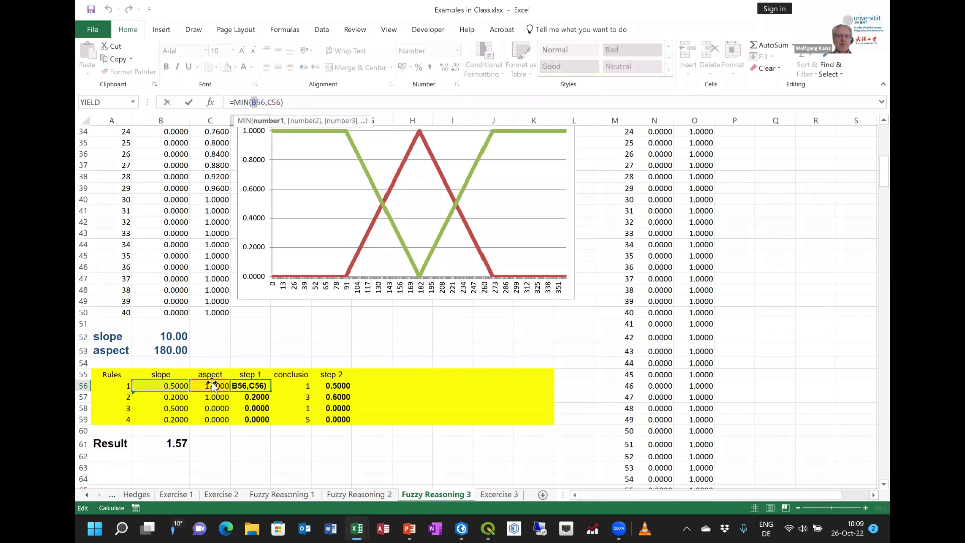
{"action": "left_click", "coordinate": [167, 103]}
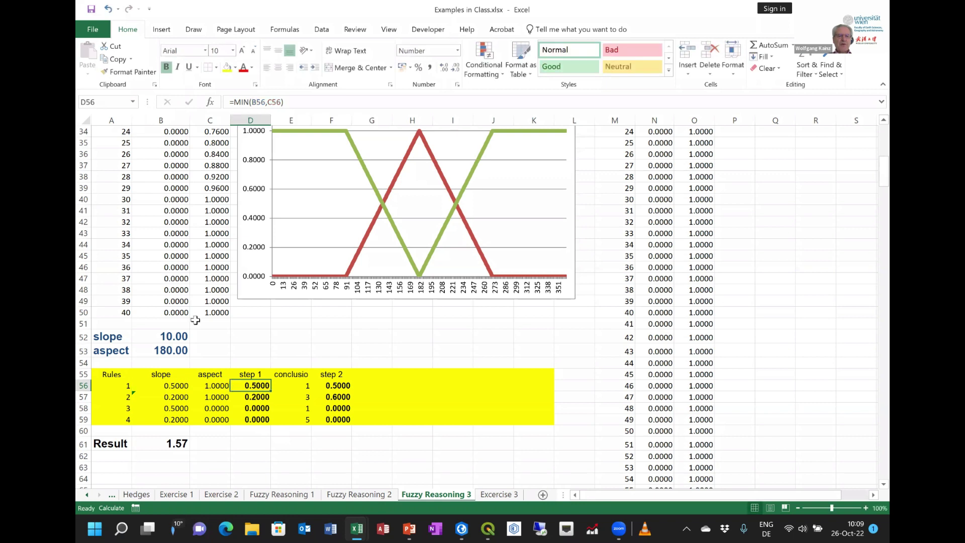
{"action": "left_click", "coordinate": [250, 451]}
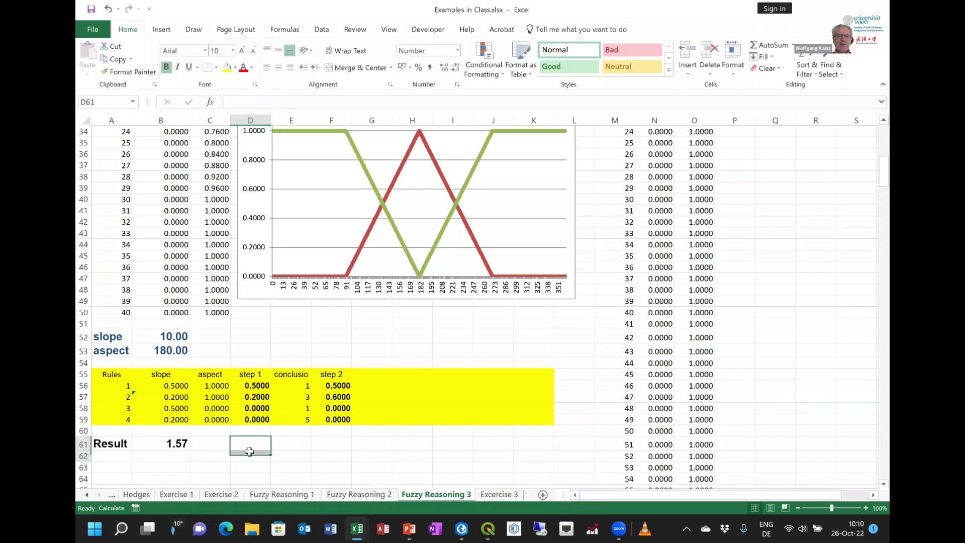
Go through the conclusion values of the four rules in E56:E59
{"action": "left_click", "coordinate": [299, 384]}
{"action": "left_click", "coordinate": [295, 398]}
{"action": "left_click", "coordinate": [296, 408]}
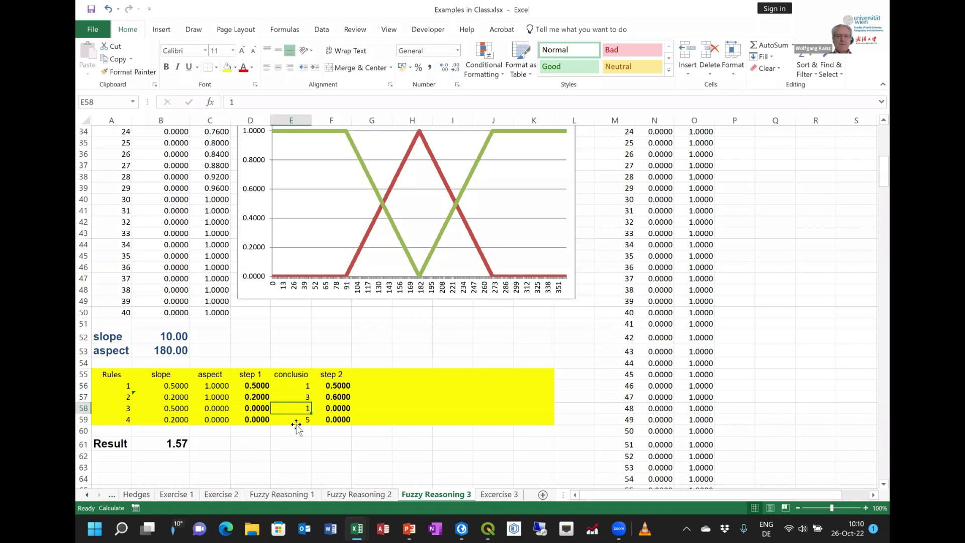
{"action": "left_click", "coordinate": [295, 421]}
{"action": "left_click", "coordinate": [294, 450]}
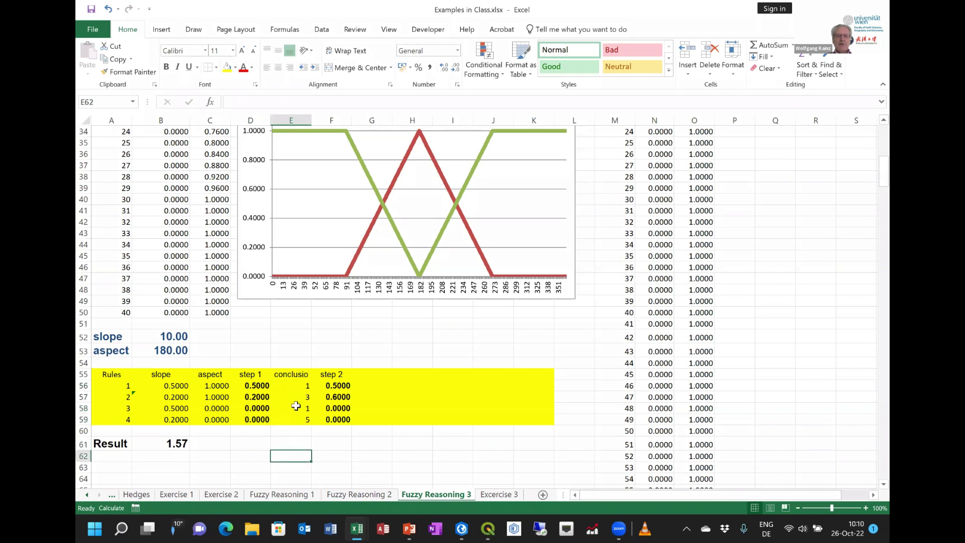
{"action": "left_click", "coordinate": [300, 397]}
{"action": "left_click", "coordinate": [297, 408]}
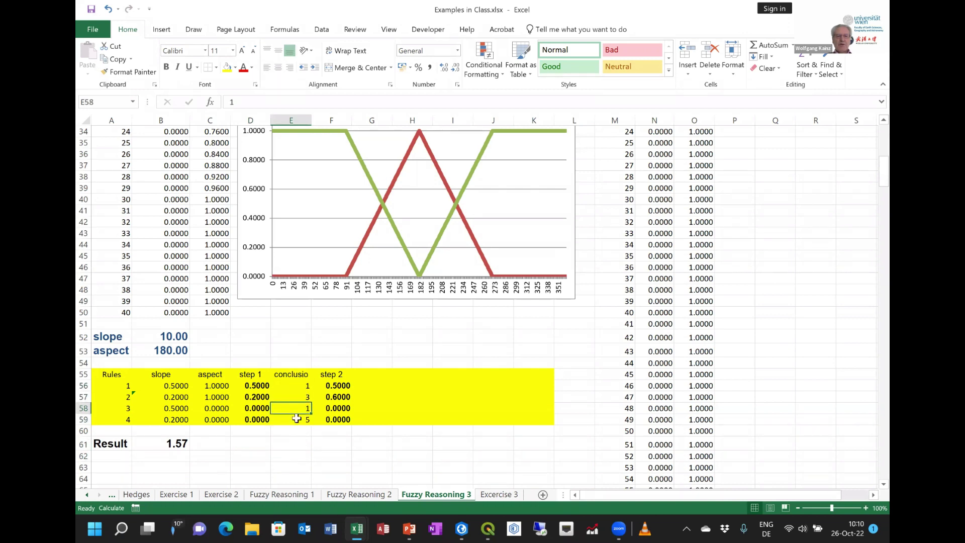
{"action": "left_click", "coordinate": [297, 420]}
{"action": "left_click", "coordinate": [297, 443]}
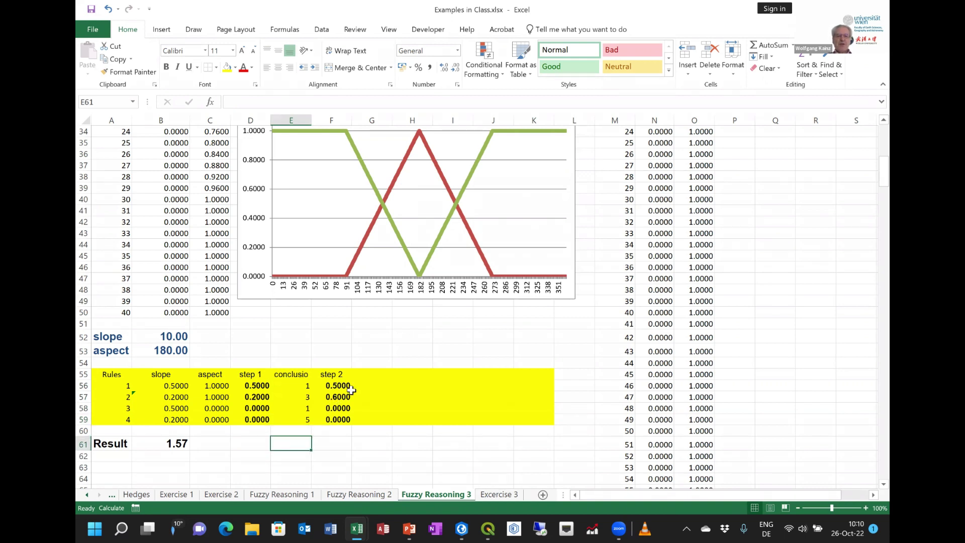
Examine the references in rule 1's step 2 product formula in F56, leaving the formula as it is
{"action": "left_click", "coordinate": [339, 386]}
{"action": "left_click", "coordinate": [250, 102]}
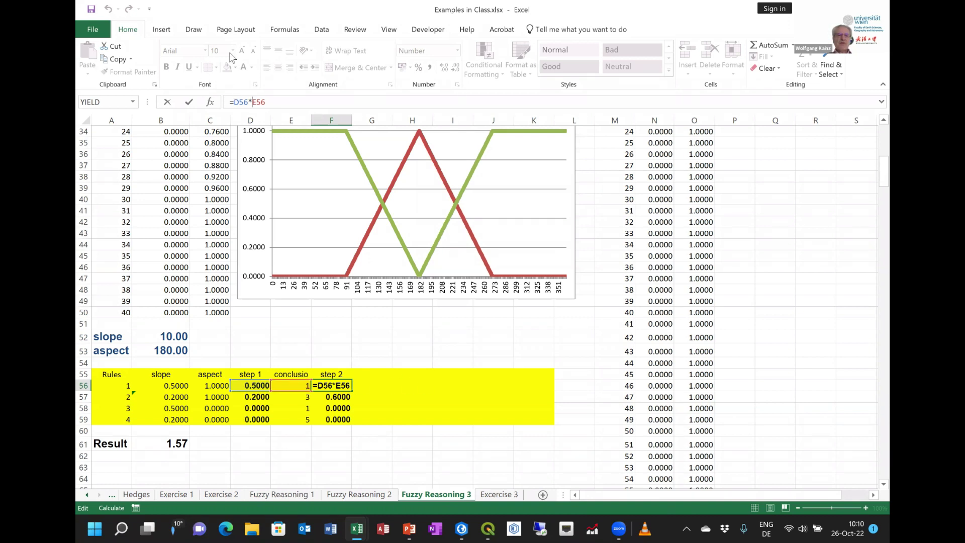
{"action": "left_click", "coordinate": [167, 102]}
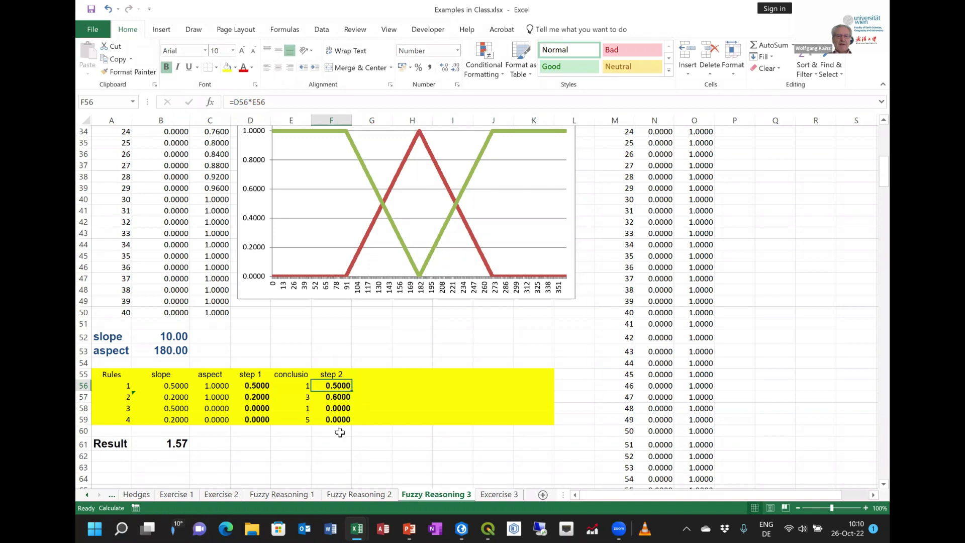
Examine the Result formula in B61 and the step 2 and step 1 ranges it sums, keeping it unchanged
{"action": "left_click", "coordinate": [176, 444]}
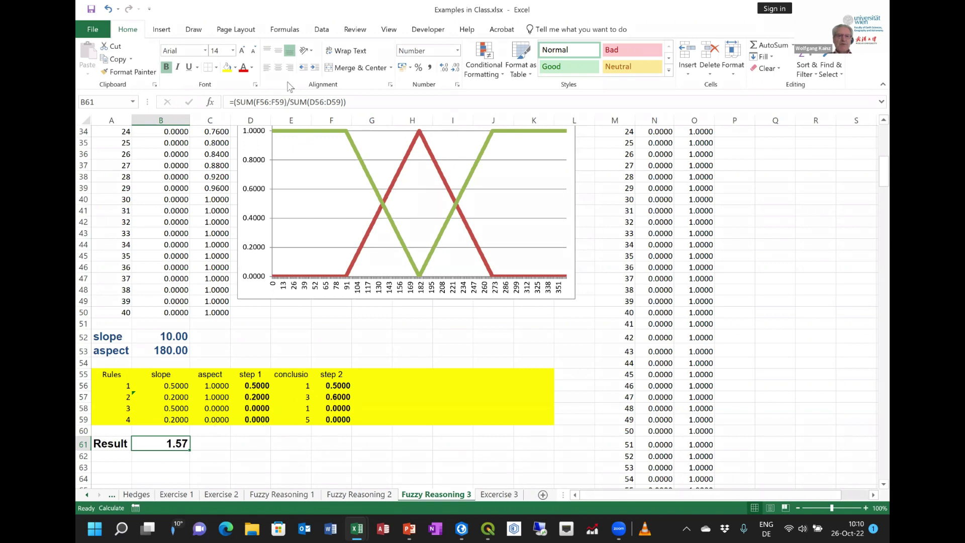
{"action": "left_click", "coordinate": [290, 102]}
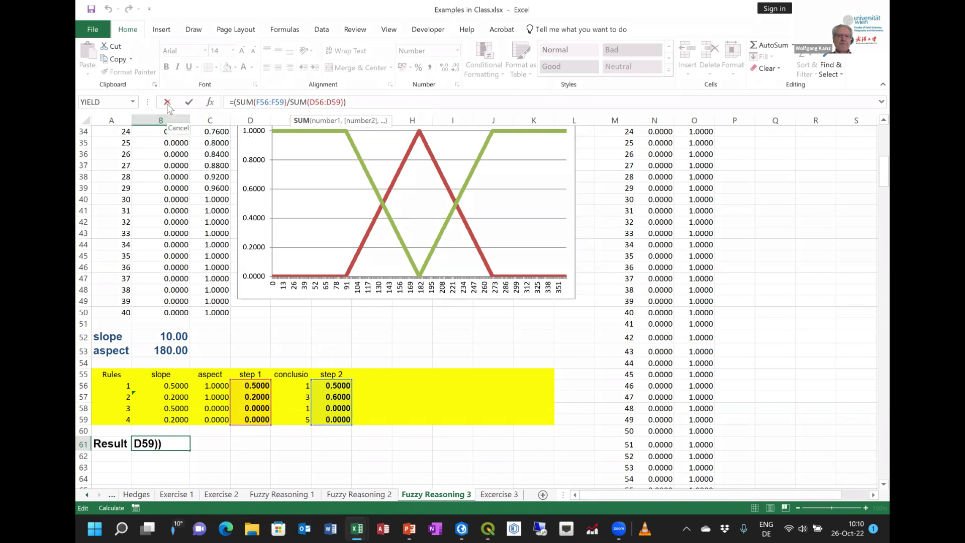
{"action": "key", "text": "Return"}
{"action": "left_click", "coordinate": [234, 454]}
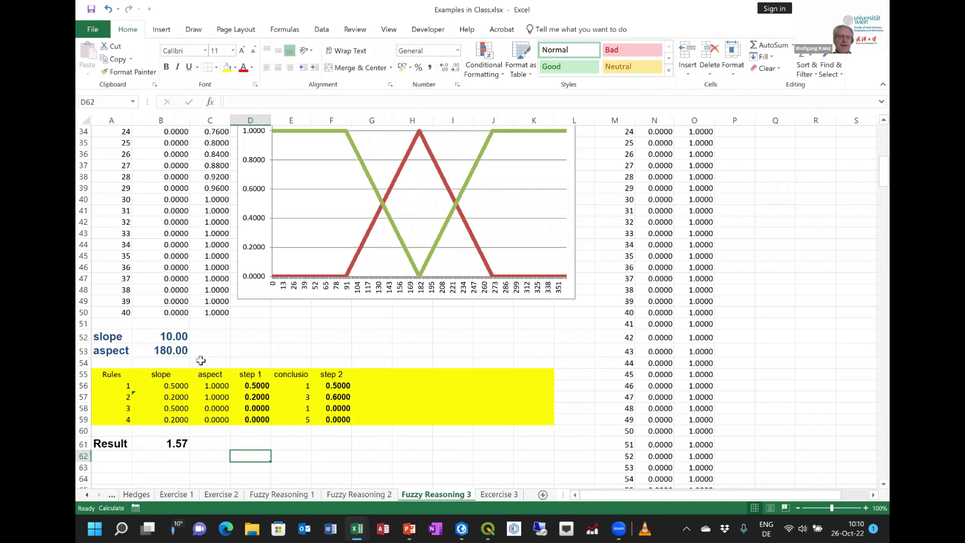
Set the slope input in B52 to 20 and the aspect input in B53 to 90 to test the rules
{"action": "left_click", "coordinate": [170, 336]}
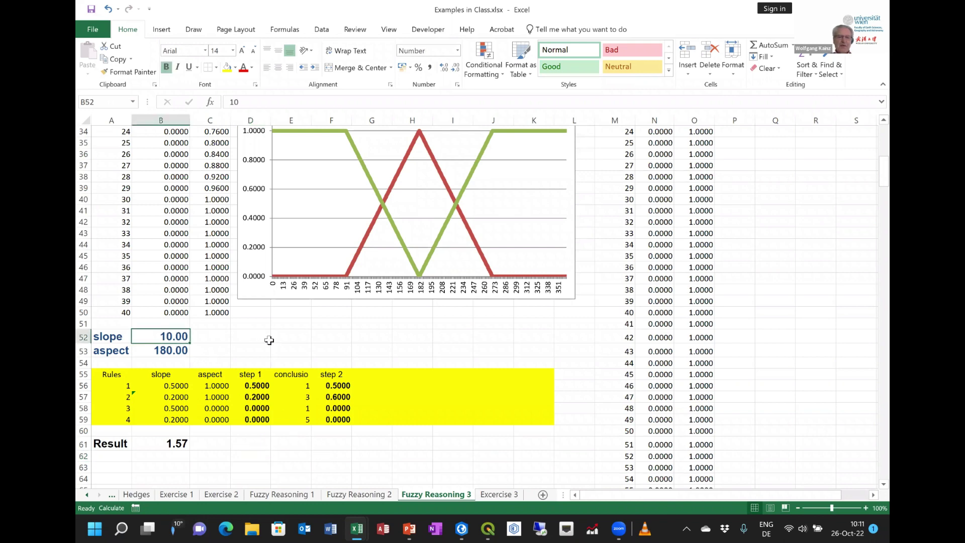
{"action": "type", "text": "20"}
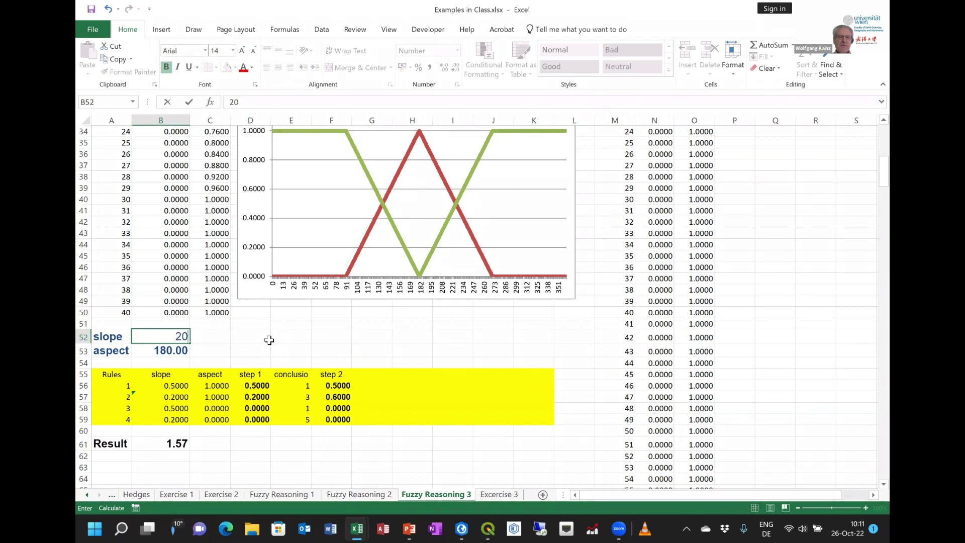
{"action": "key", "text": "Return"}
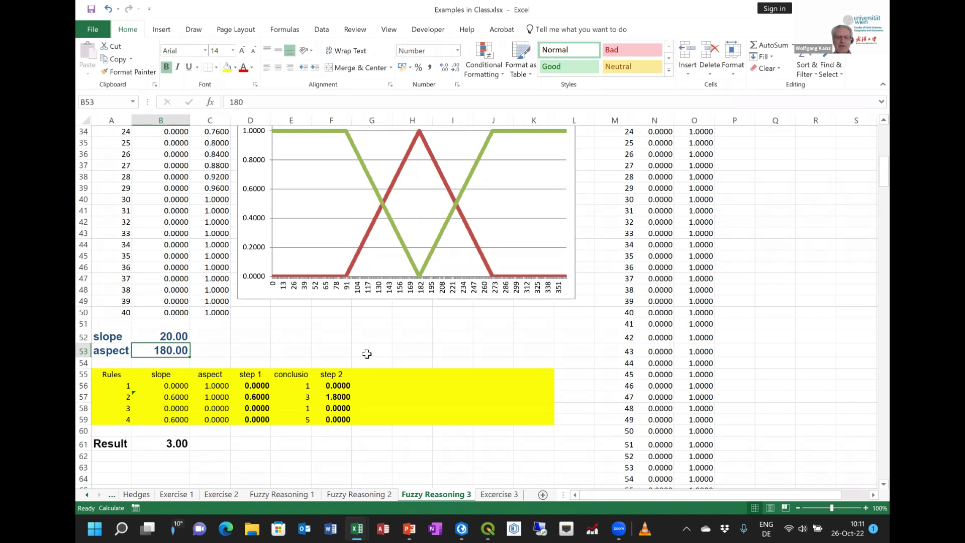
{"action": "type", "text": "90"}
{"action": "key", "text": "Return"}
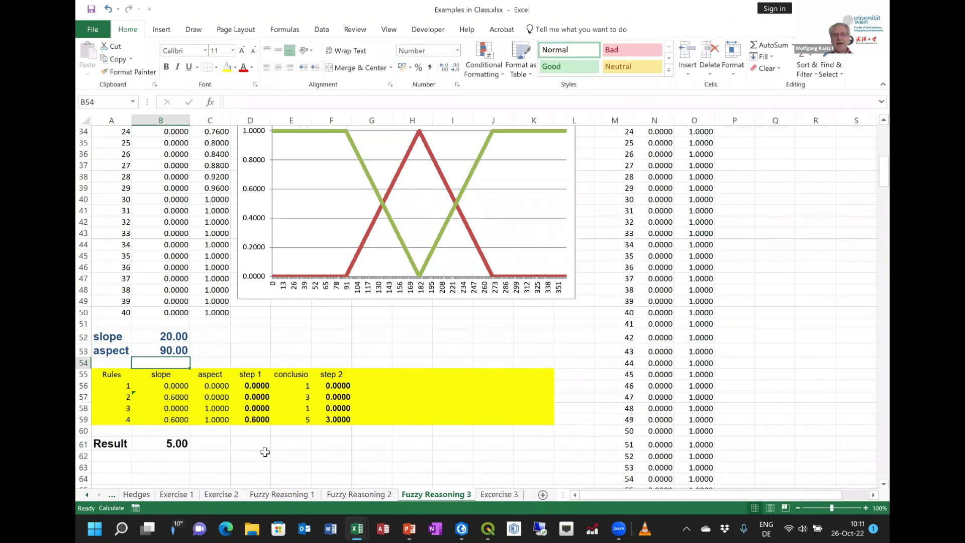
Set the aspect input in B53 to 100
{"action": "left_click", "coordinate": [172, 350]}
{"action": "type", "text": "100"}
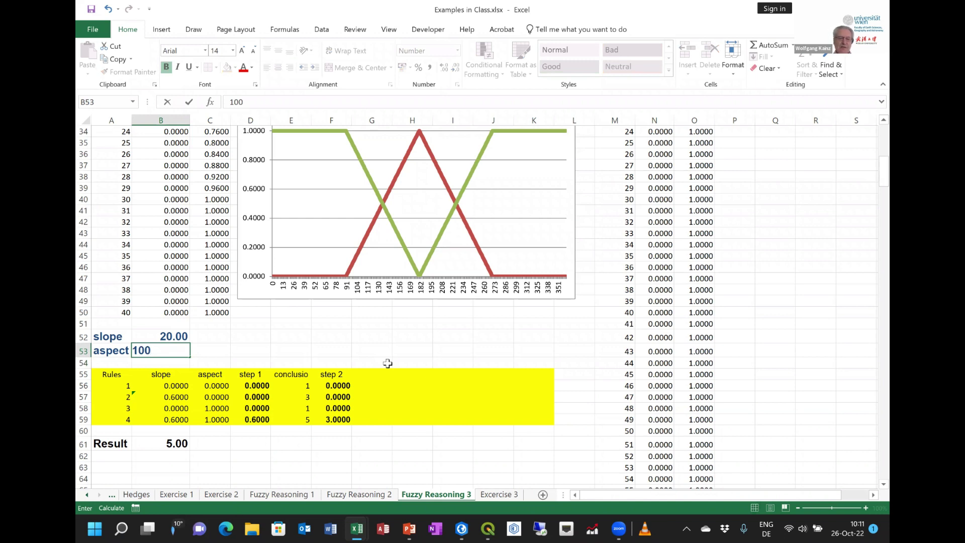
{"action": "key", "text": "Return"}
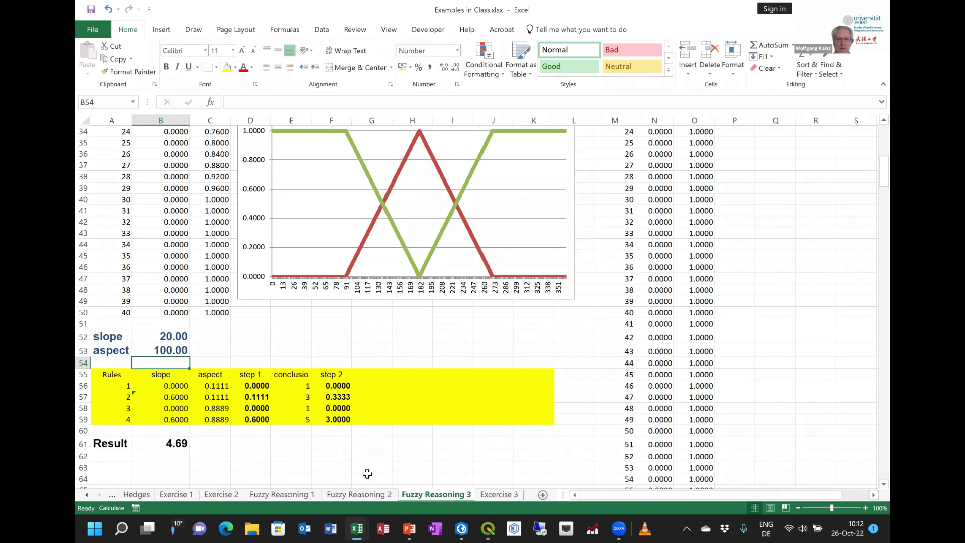
Switch to the PowerPoint presentation and show the Exercise 3 slide as a slide show
{"action": "left_click", "coordinate": [409, 528]}
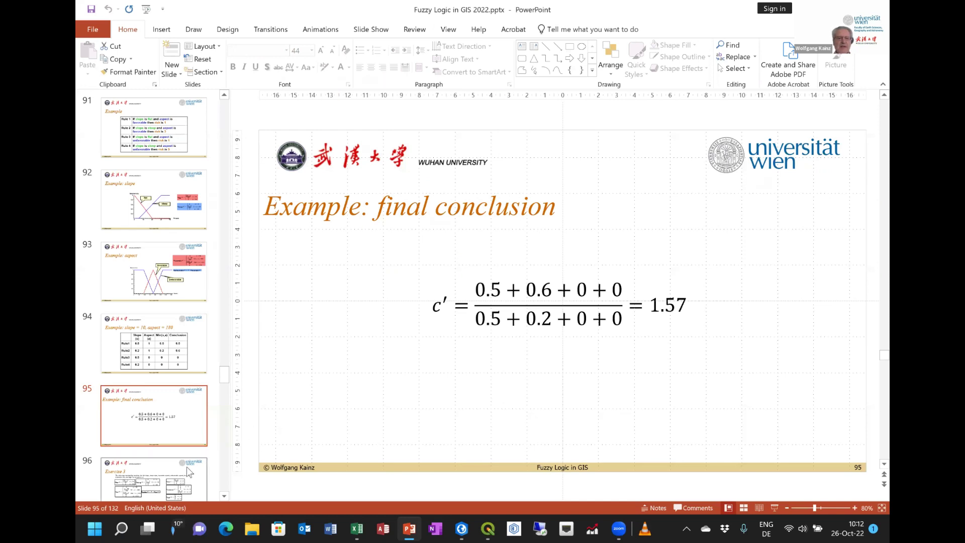
{"action": "left_click", "coordinate": [774, 508]}
{"action": "left_click", "coordinate": [694, 409]}
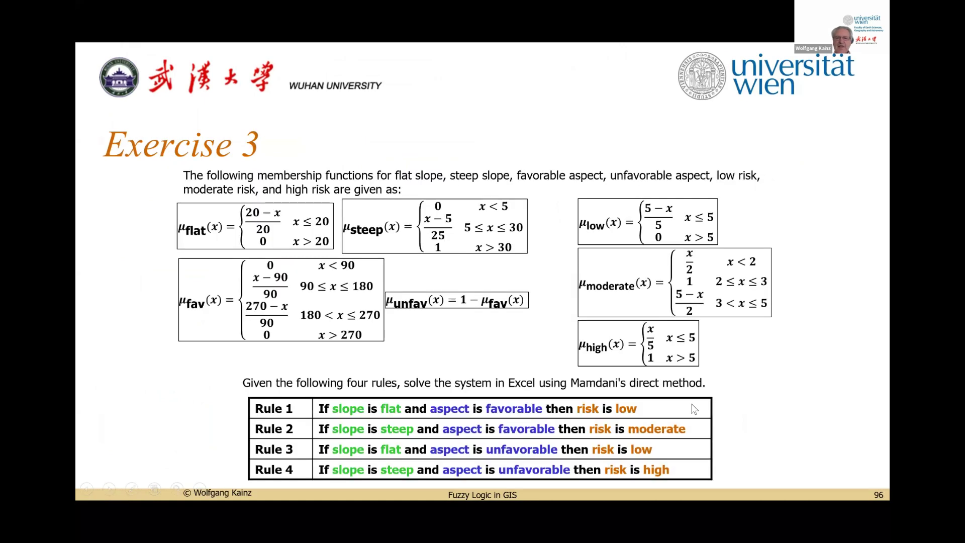
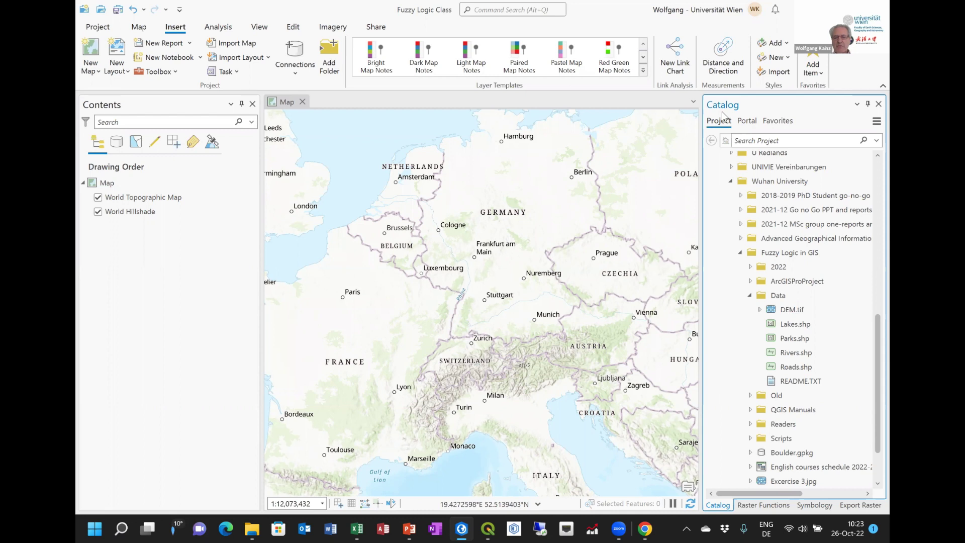
{"action": "left_click", "coordinate": [139, 27]}
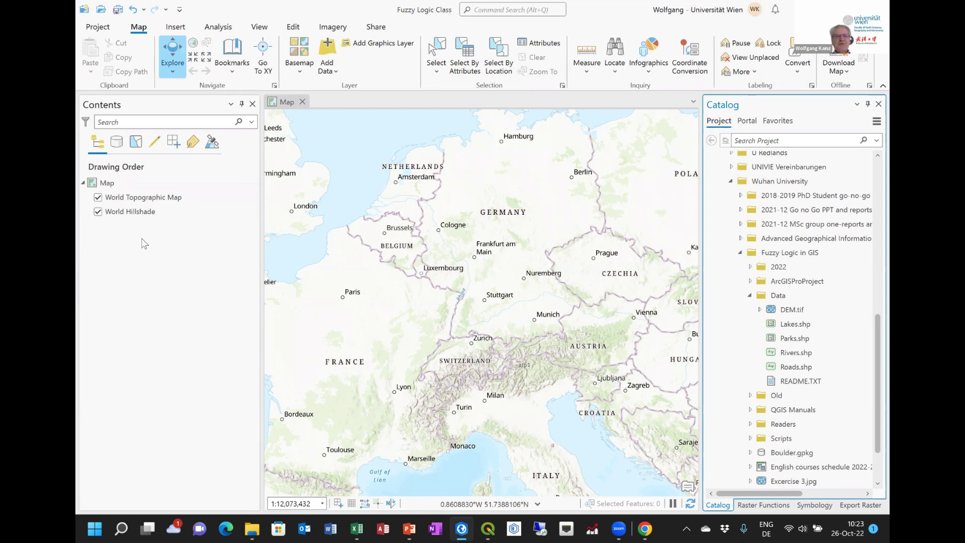
{"action": "left_click", "coordinate": [136, 200]}
{"action": "left_click", "coordinate": [145, 215]}
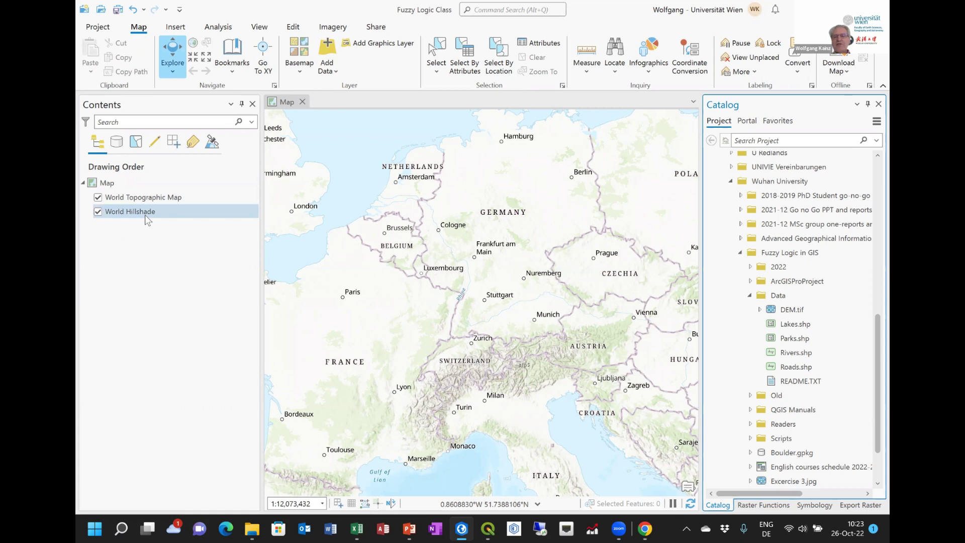
{"action": "left_click", "coordinate": [145, 225]}
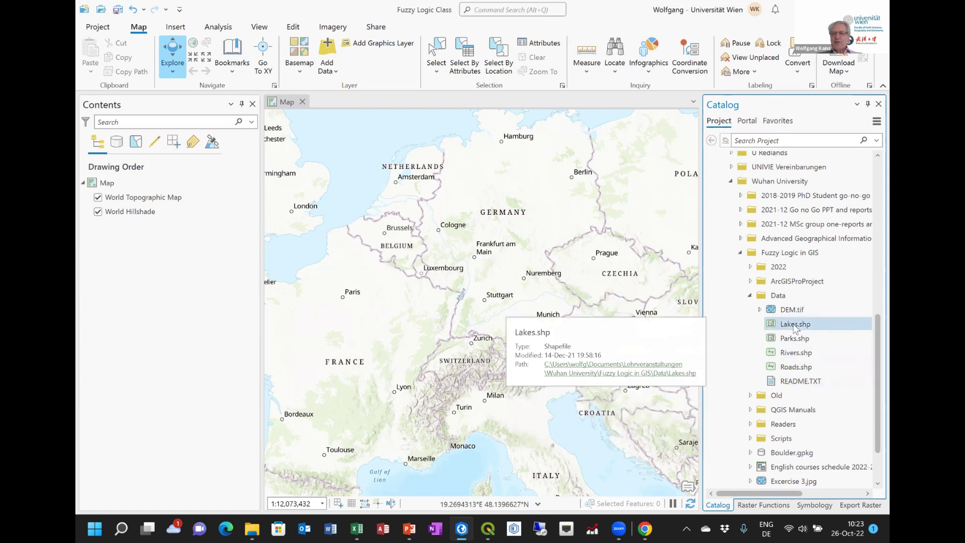
Add the Lakes, Parks, Rivers and Roads shapefiles from the Fuzzy Logic in GIS Data folder to the current map
{"action": "left_click_drag", "start_coordinate": [794, 325], "coordinate": [554, 326]}
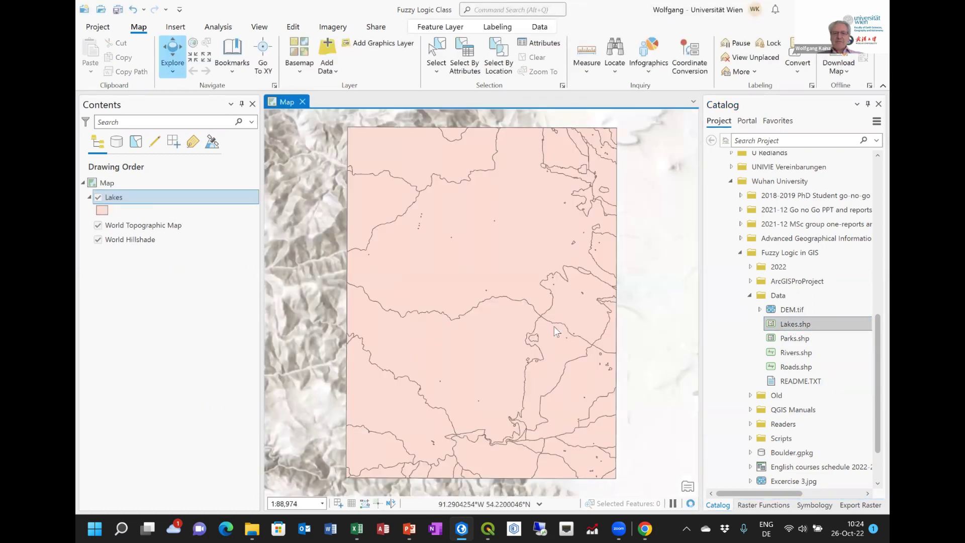
{"action": "left_click_drag", "start_coordinate": [793, 338], "coordinate": [507, 350]}
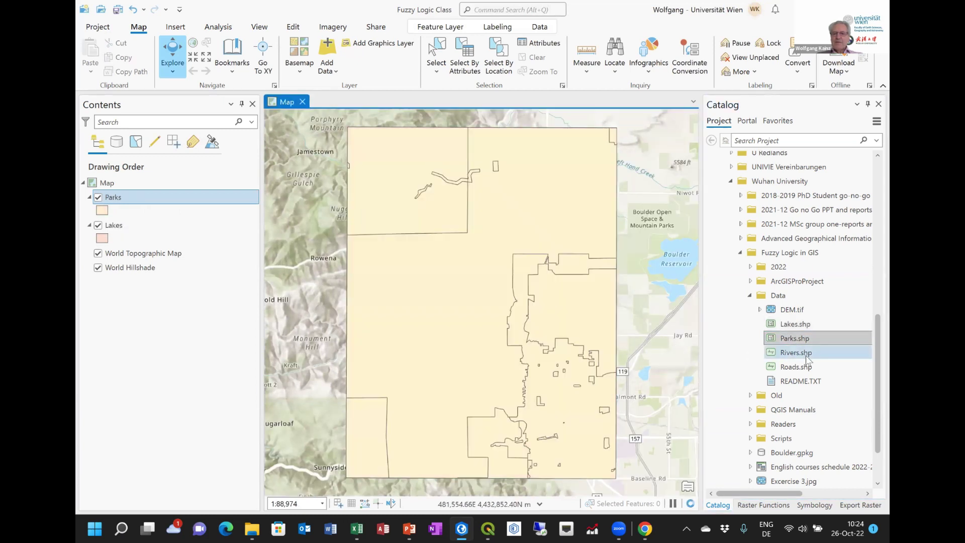
{"action": "left_click_drag", "start_coordinate": [804, 355], "coordinate": [571, 371]}
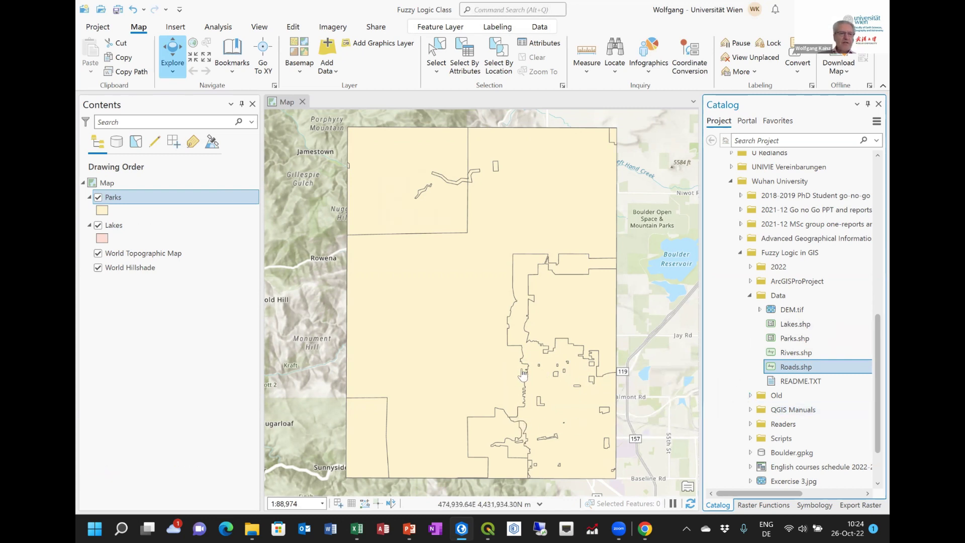
{"action": "left_click", "coordinate": [789, 352]}
{"action": "right_click", "coordinate": [789, 353]}
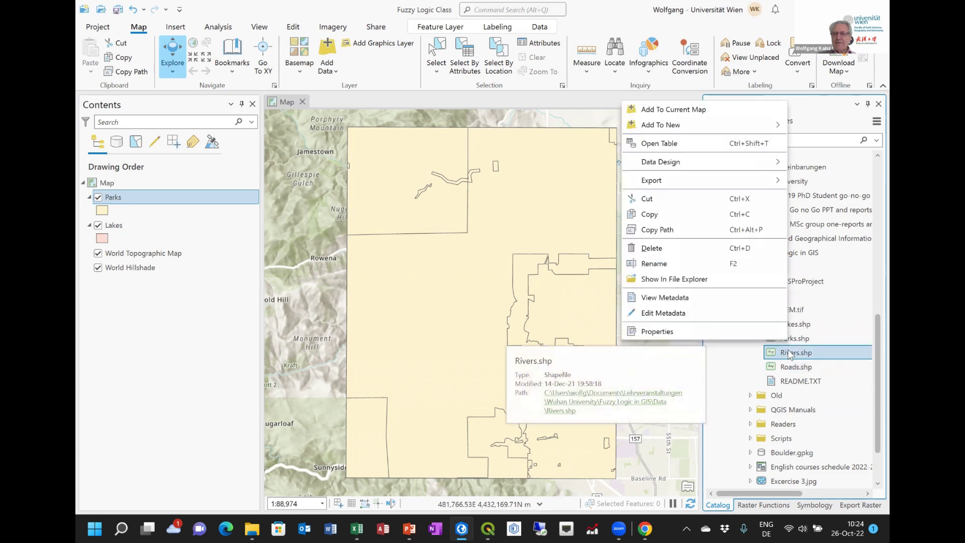
{"action": "left_click", "coordinate": [741, 117]}
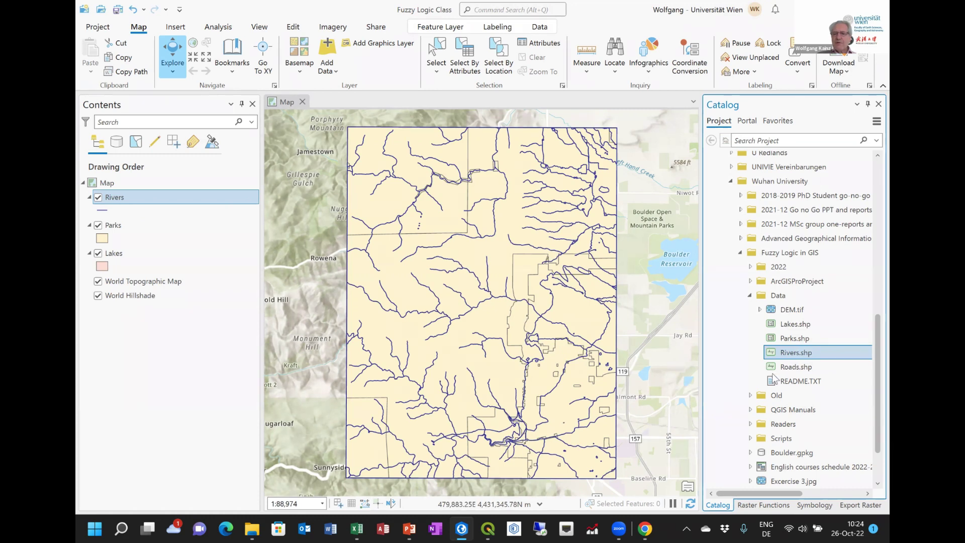
{"action": "right_click", "coordinate": [790, 370]}
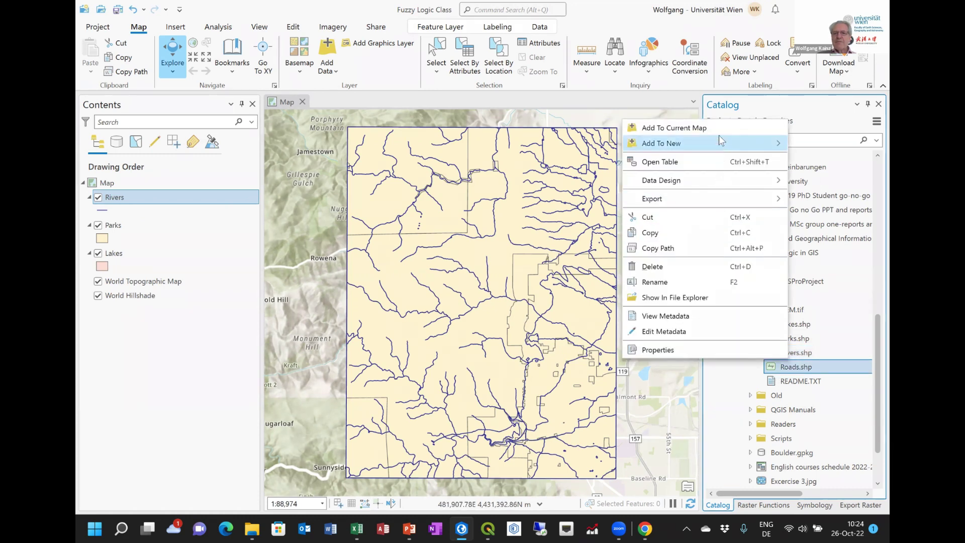
{"action": "left_click", "coordinate": [719, 128]}
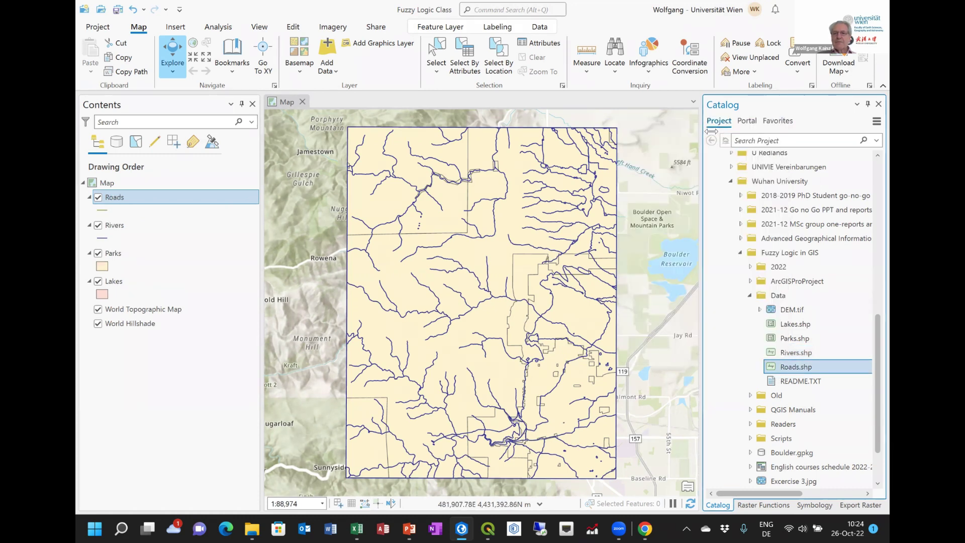
Add the DEM.tif raster from the Data folder to the current map
{"action": "left_click", "coordinate": [793, 314]}
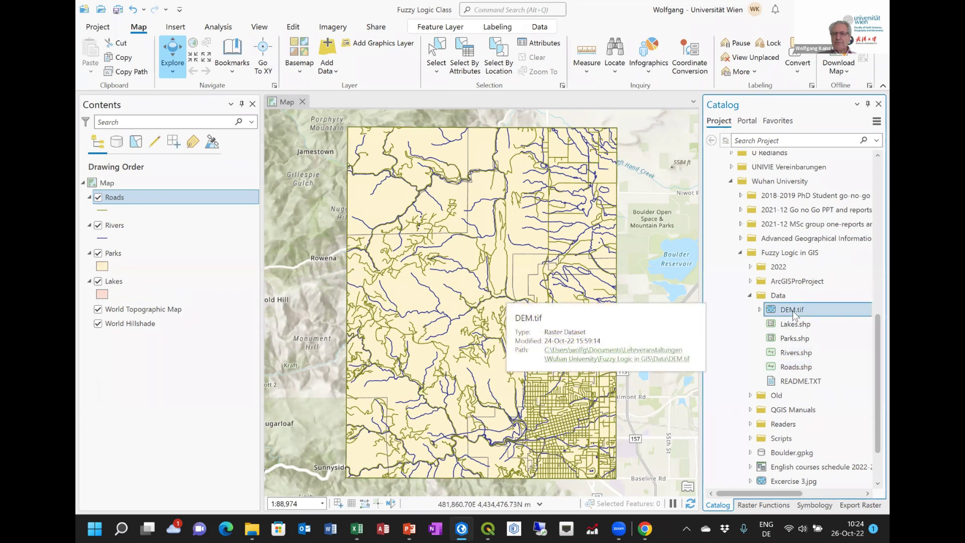
{"action": "right_click", "coordinate": [794, 314]}
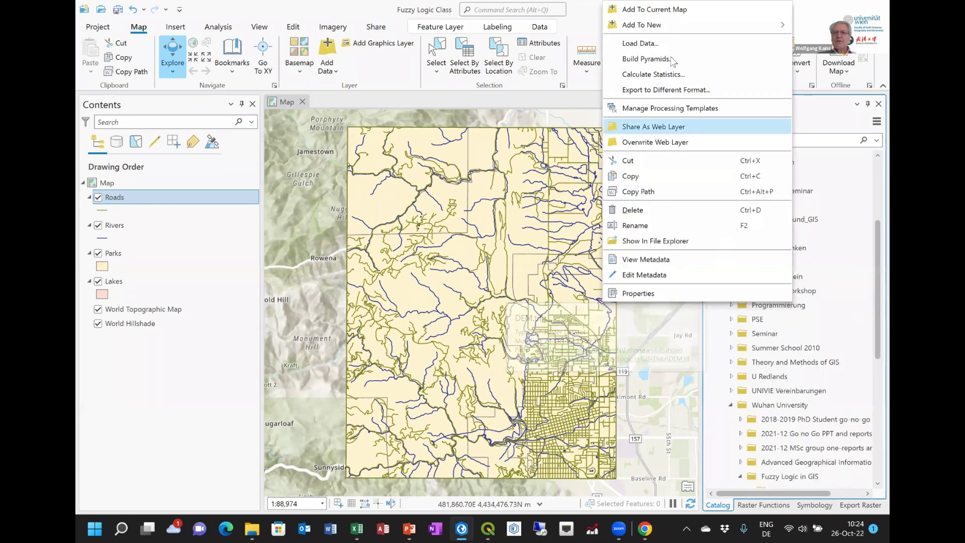
{"action": "left_click", "coordinate": [677, 10]}
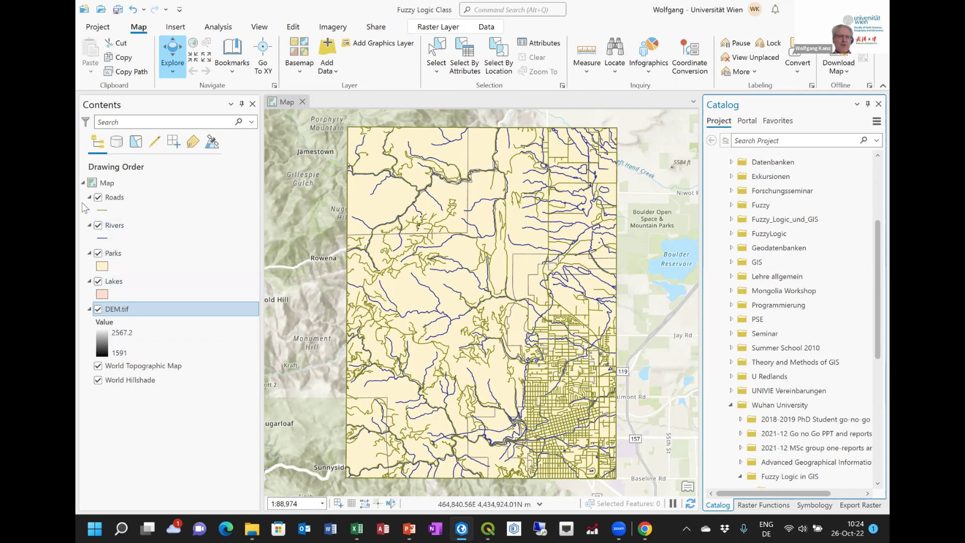
Hide the Roads, Rivers, Parks and Lakes layers, keeping DEM.tif visible above the basemap
{"action": "left_click", "coordinate": [98, 197]}
{"action": "left_click", "coordinate": [98, 225]}
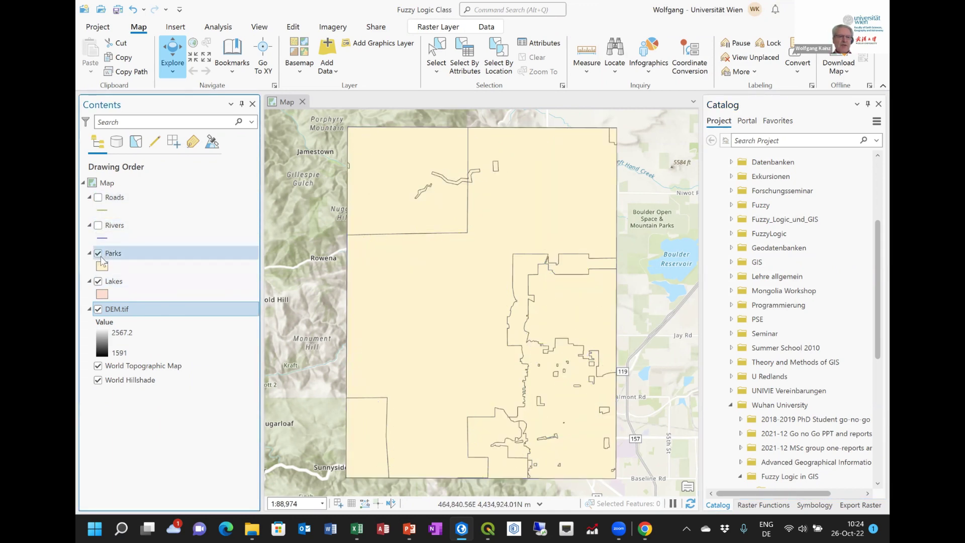
{"action": "left_click", "coordinate": [98, 253]}
{"action": "left_click", "coordinate": [98, 281]}
{"action": "left_click", "coordinate": [98, 309]}
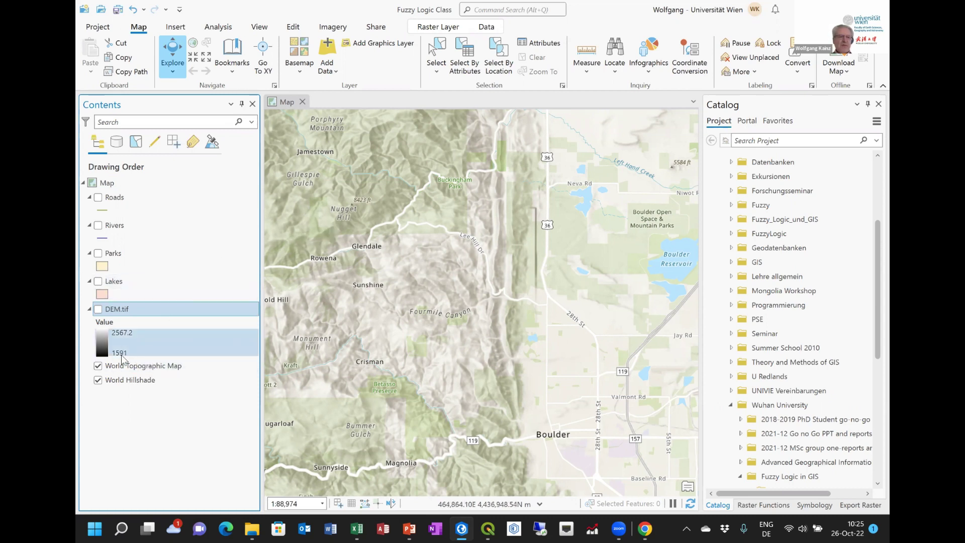
{"action": "left_click", "coordinate": [98, 308]}
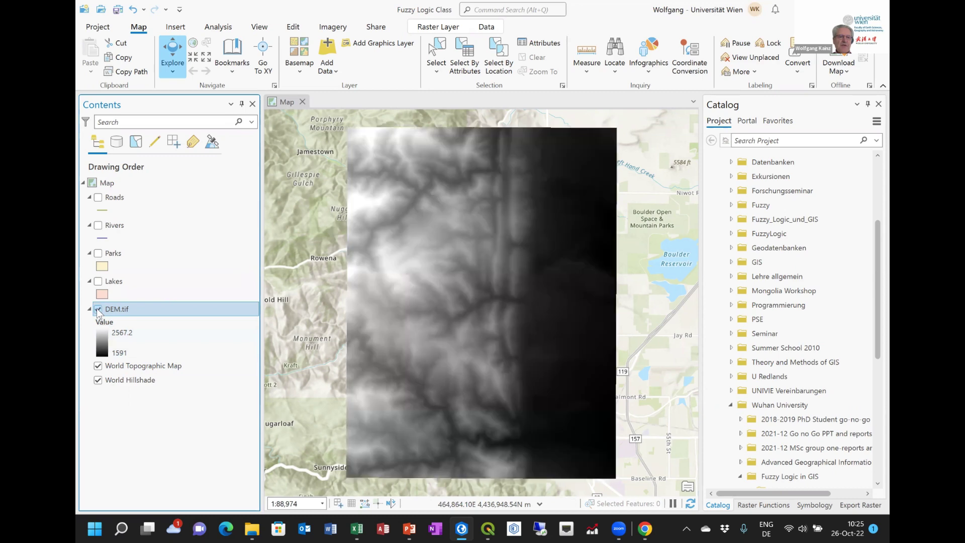
Change the stretch color scheme of DEM.tif to the continuous red-yellow-green ramp
{"action": "left_click", "coordinate": [102, 336]}
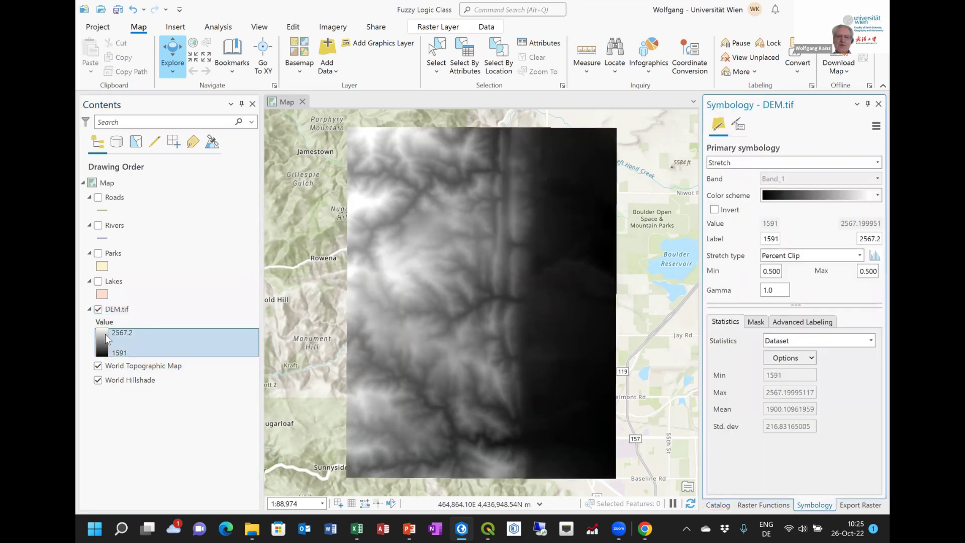
{"action": "left_click", "coordinate": [871, 195]}
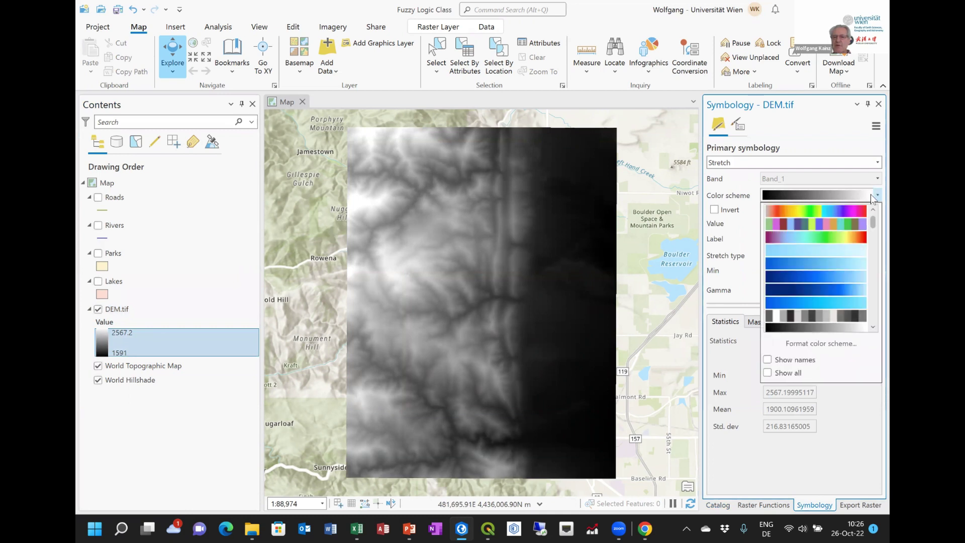
{"action": "scroll", "coordinate": [852, 243], "scroll_direction": "down", "scroll_amount": 4}
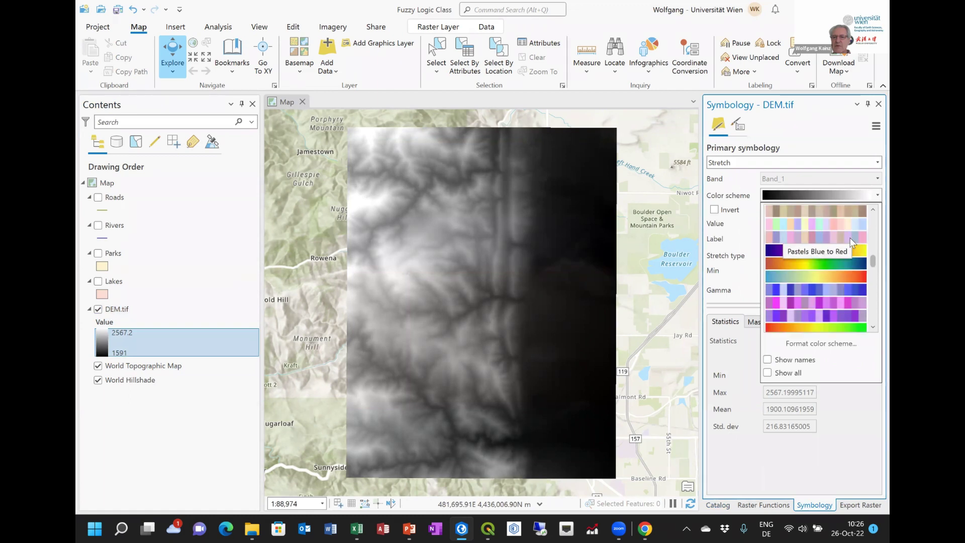
{"action": "left_click", "coordinate": [838, 328]}
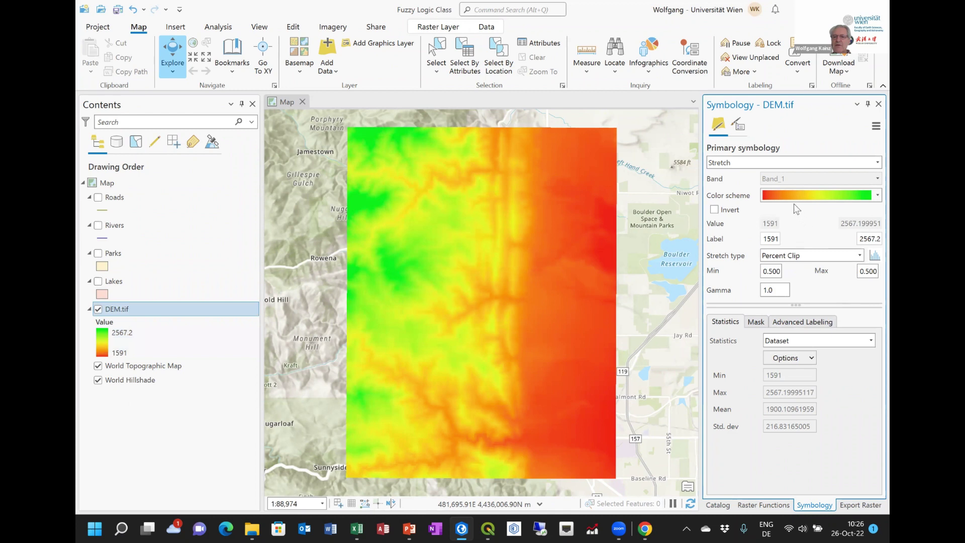
Invert the DEM.tif color ramp so it runs from green for low to red for high elevations, and collapse its legend
{"action": "left_click", "coordinate": [102, 339]}
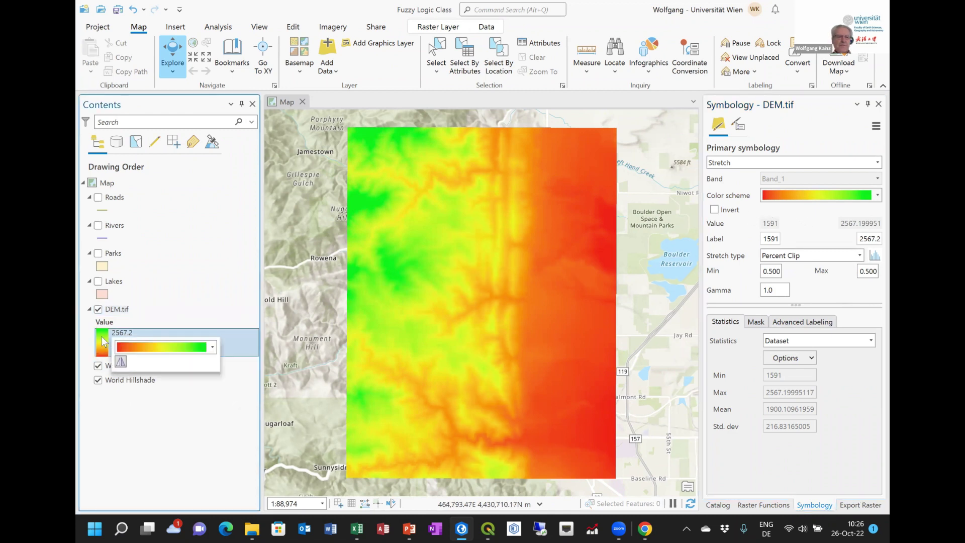
{"action": "left_click", "coordinate": [120, 362]}
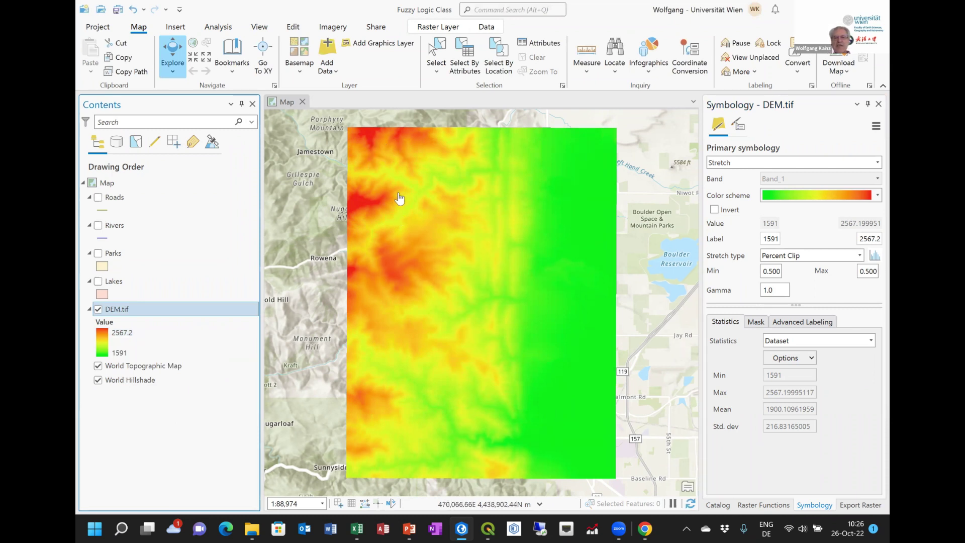
{"action": "left_click", "coordinate": [89, 310]}
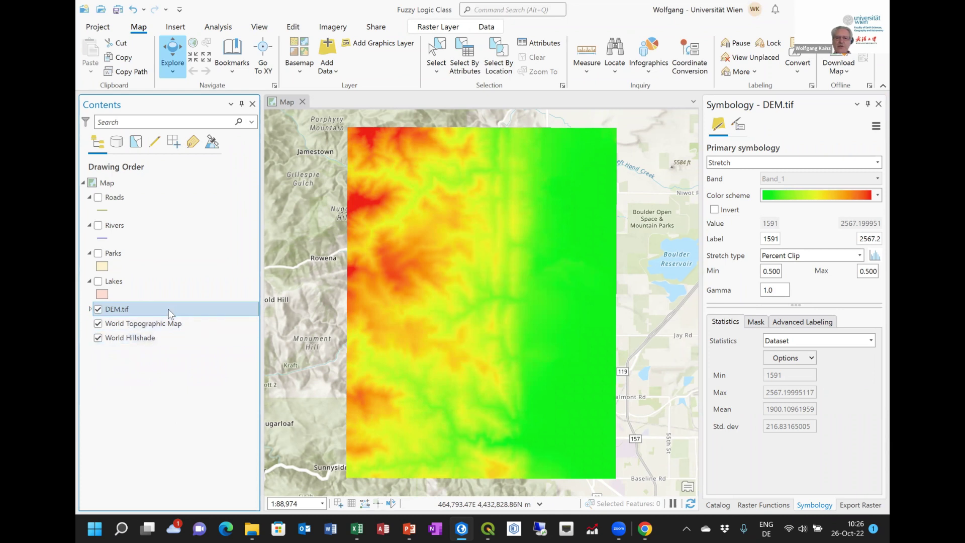
Make the Lakes layer visible and view its general layer properties, closing them without changes
{"action": "left_click", "coordinate": [99, 282]}
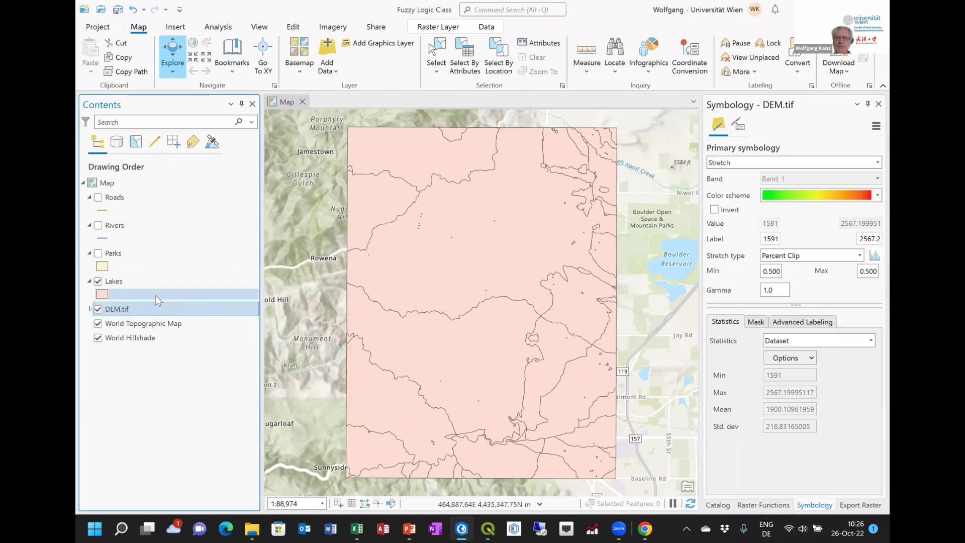
{"action": "double_click", "coordinate": [115, 281]}
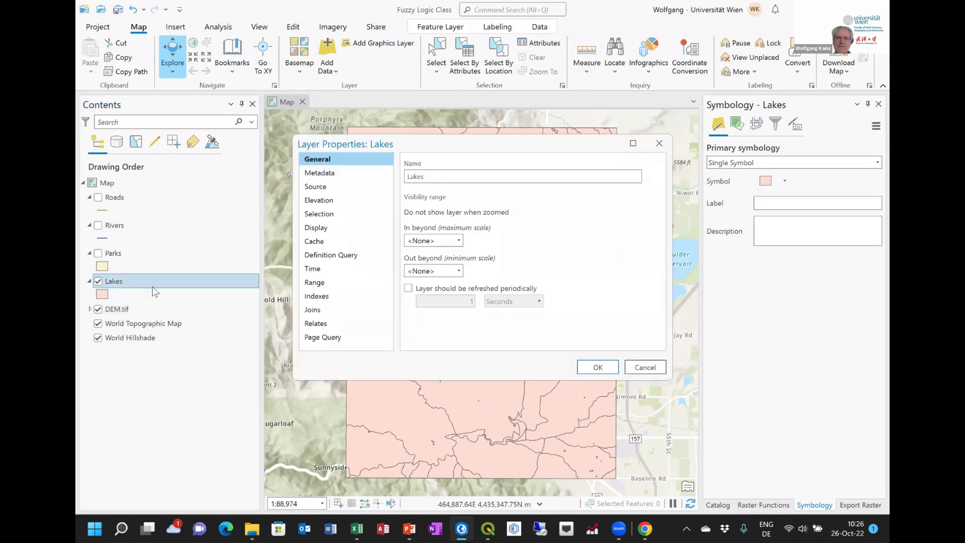
{"action": "left_click", "coordinate": [646, 368]}
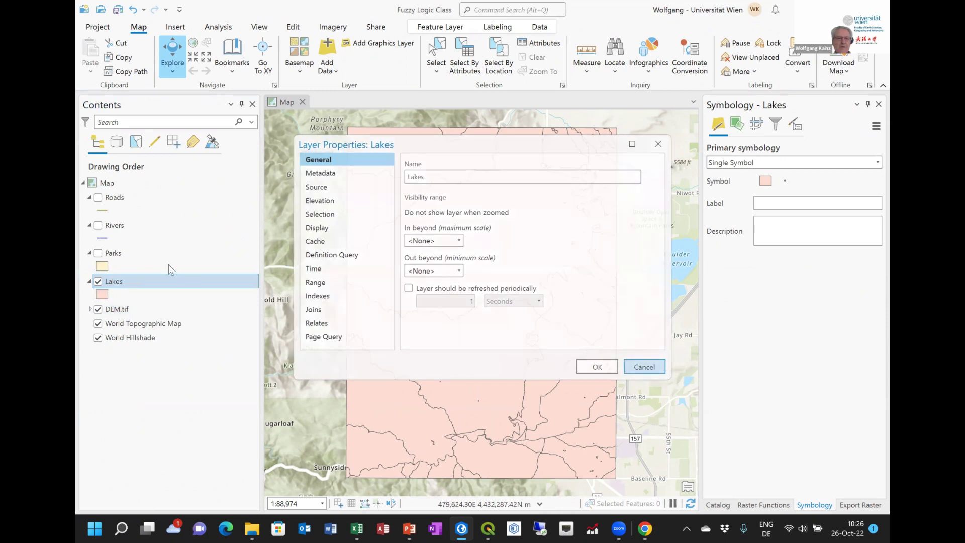
Symbolize the Lakes layer with unique values based on the ENTITY_DEF field
{"action": "left_click", "coordinate": [125, 296]}
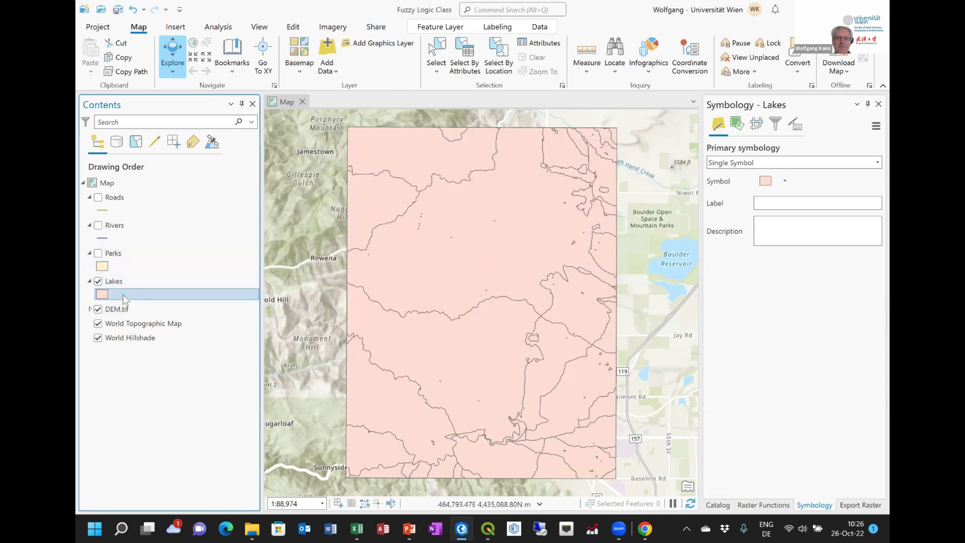
{"action": "left_click", "coordinate": [874, 163]}
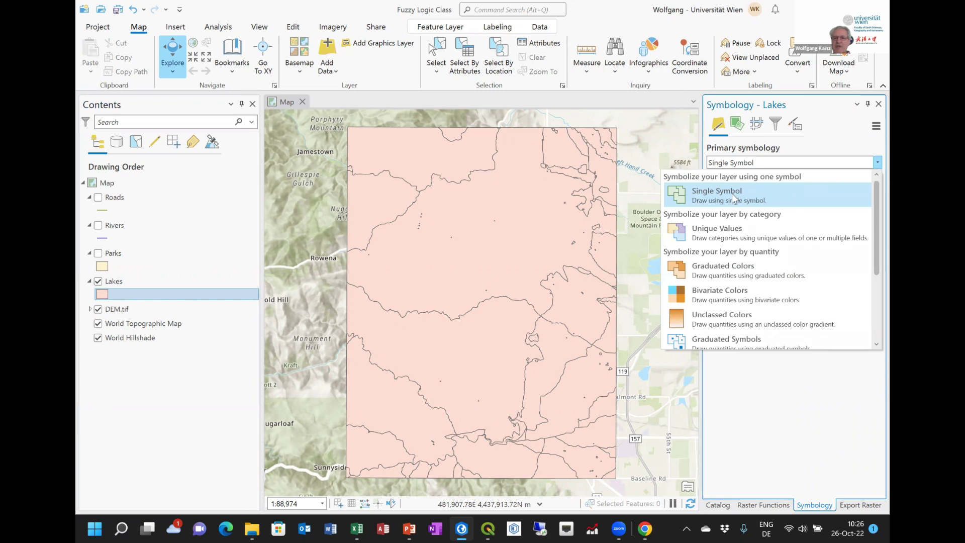
{"action": "left_click", "coordinate": [722, 234]}
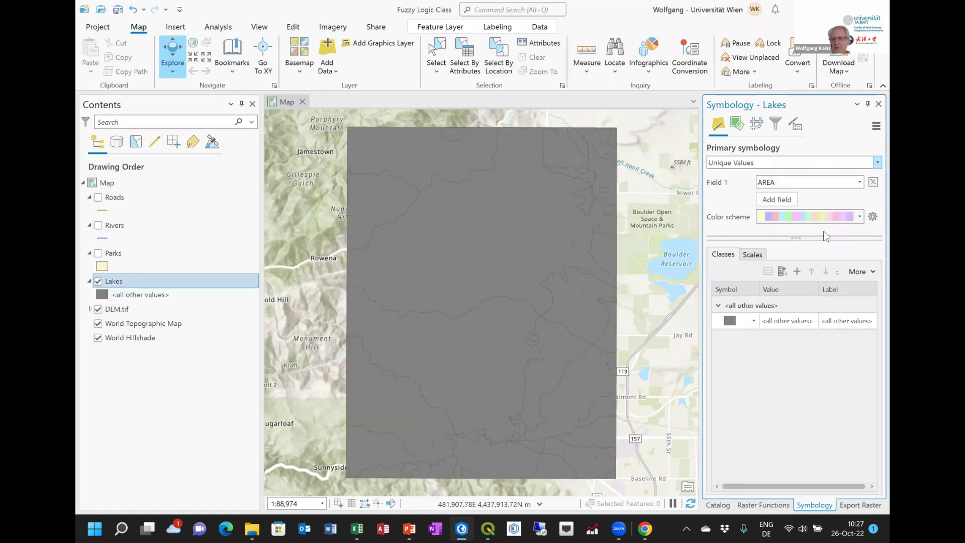
{"action": "left_click", "coordinate": [858, 182]}
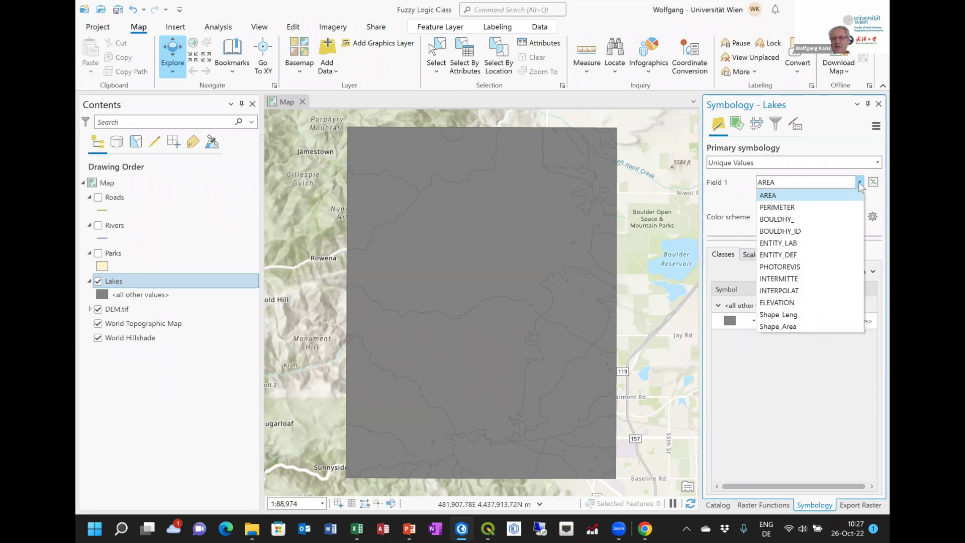
{"action": "left_click", "coordinate": [781, 255]}
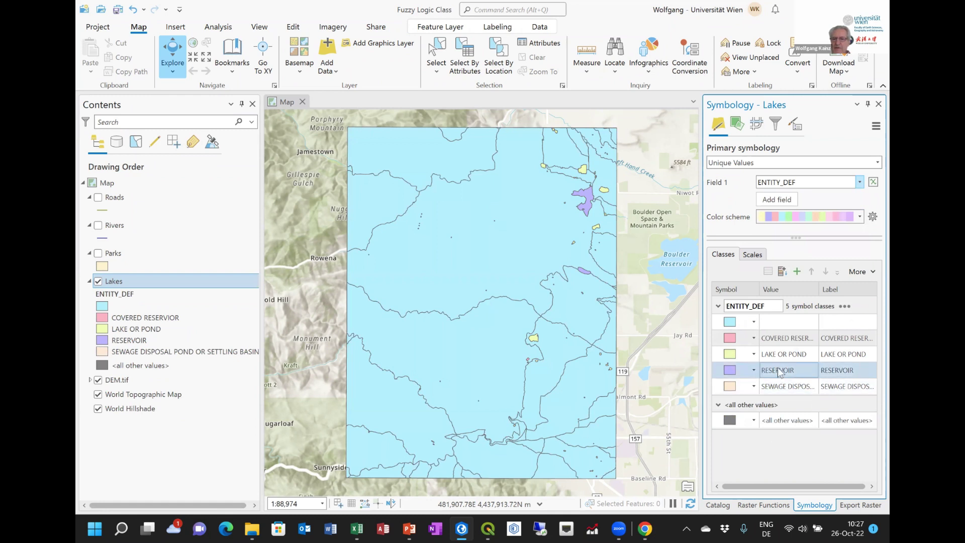
Remove the blank class and the <all other values> class from the Lakes symbology
{"action": "left_click", "coordinate": [782, 354]}
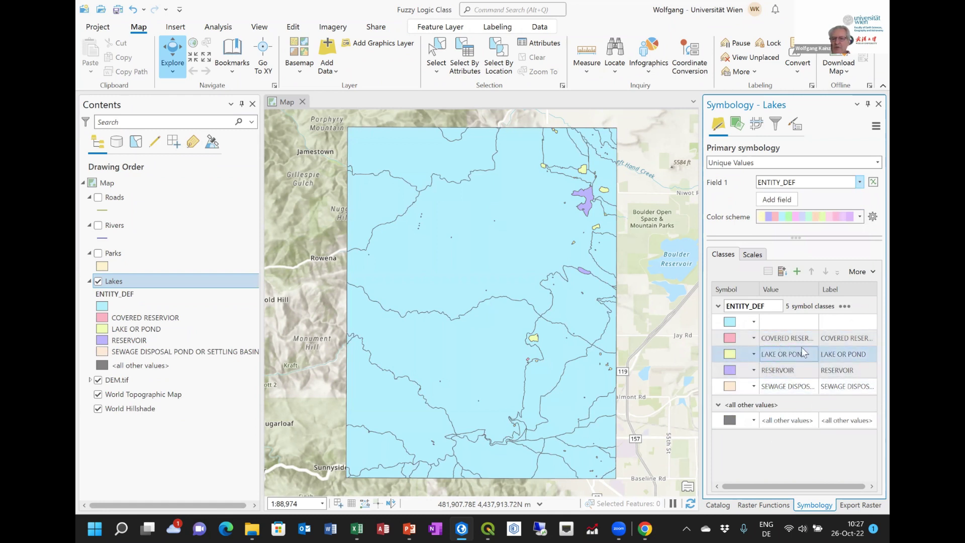
{"action": "left_click", "coordinate": [794, 372]}
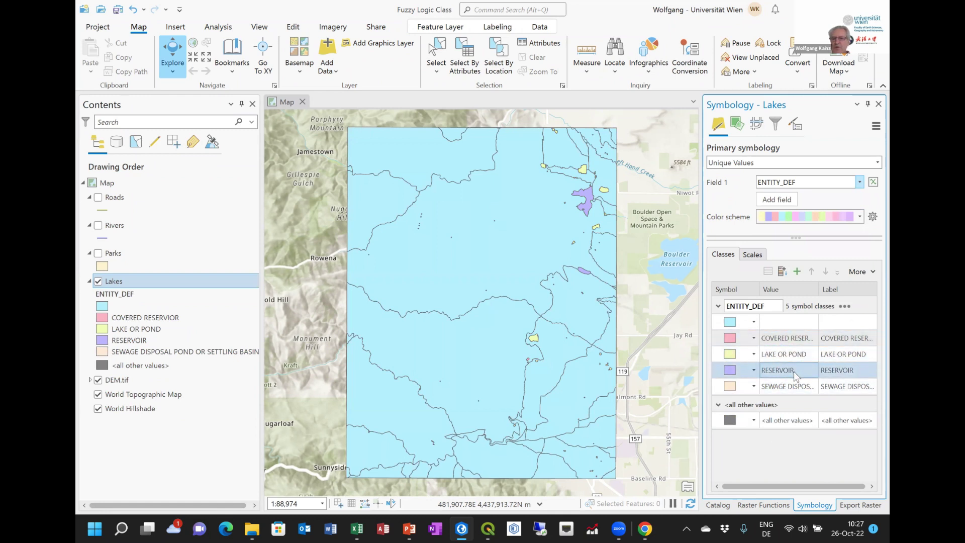
{"action": "left_click", "coordinate": [804, 385]}
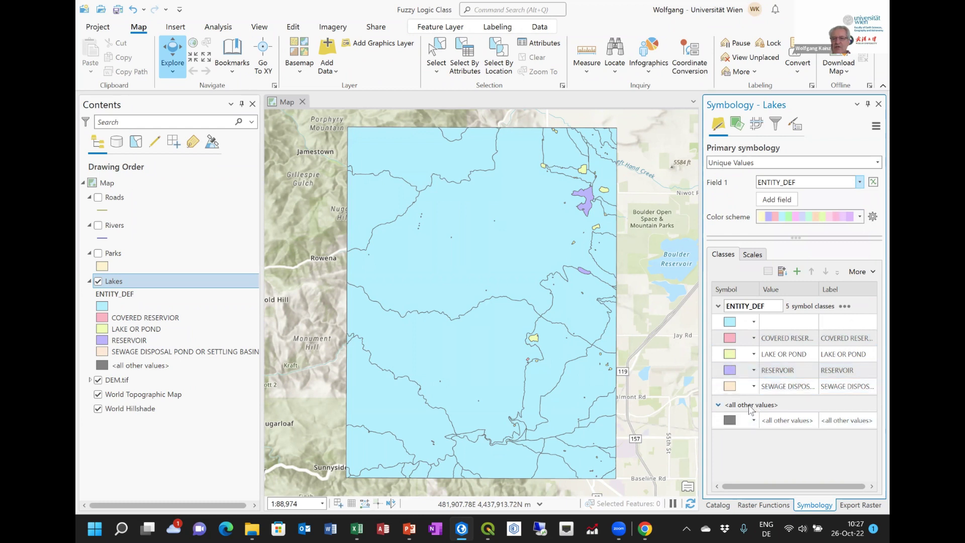
{"action": "left_click", "coordinate": [769, 374]}
{"action": "left_click", "coordinate": [767, 321]}
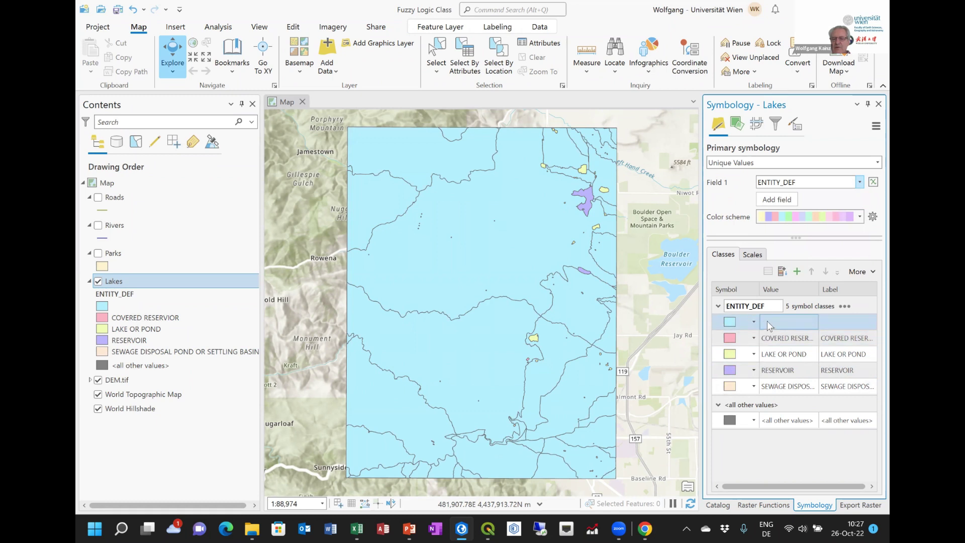
{"action": "right_click", "coordinate": [767, 320]}
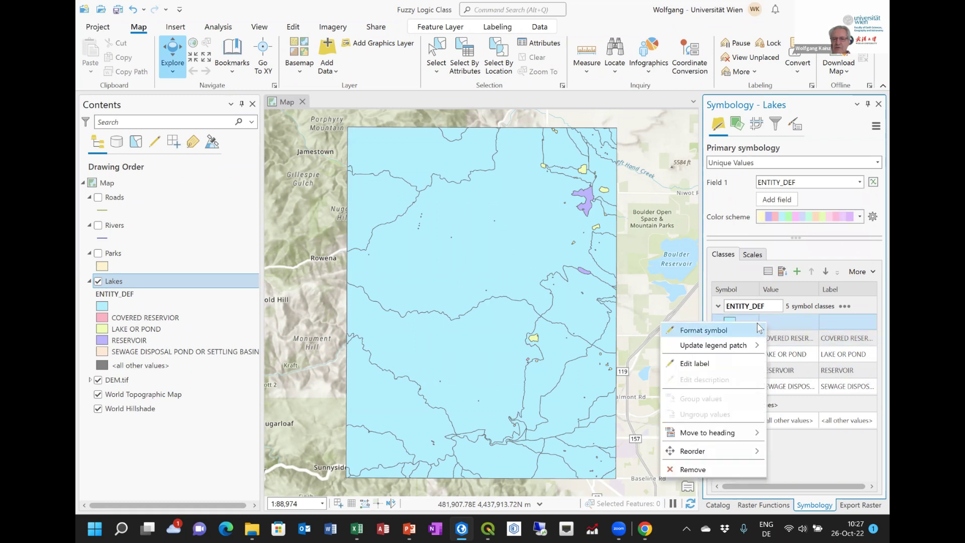
{"action": "left_click", "coordinate": [725, 469]}
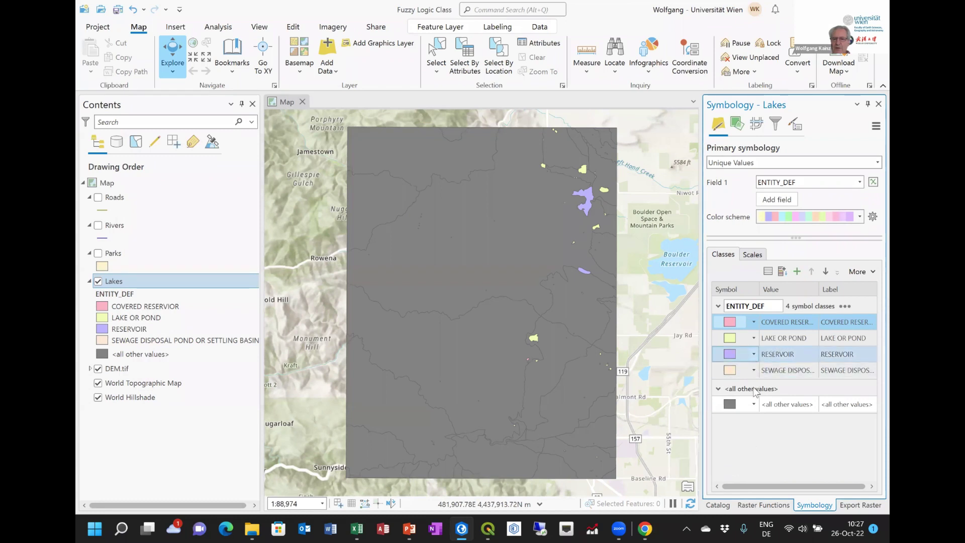
{"action": "right_click", "coordinate": [777, 404]}
{"action": "left_click", "coordinate": [755, 389]}
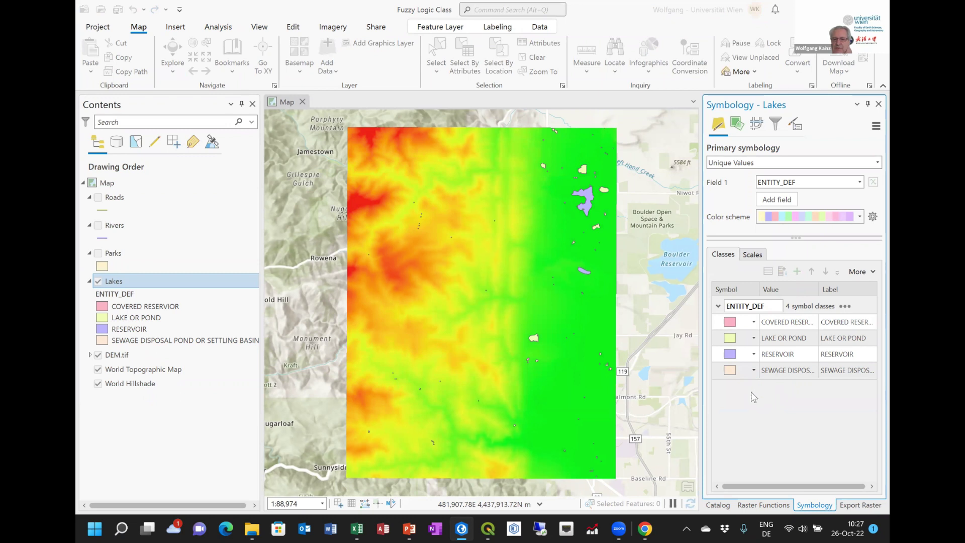
Remove the sewage disposal pond class from the Lakes symbology
{"action": "left_click", "coordinate": [747, 374]}
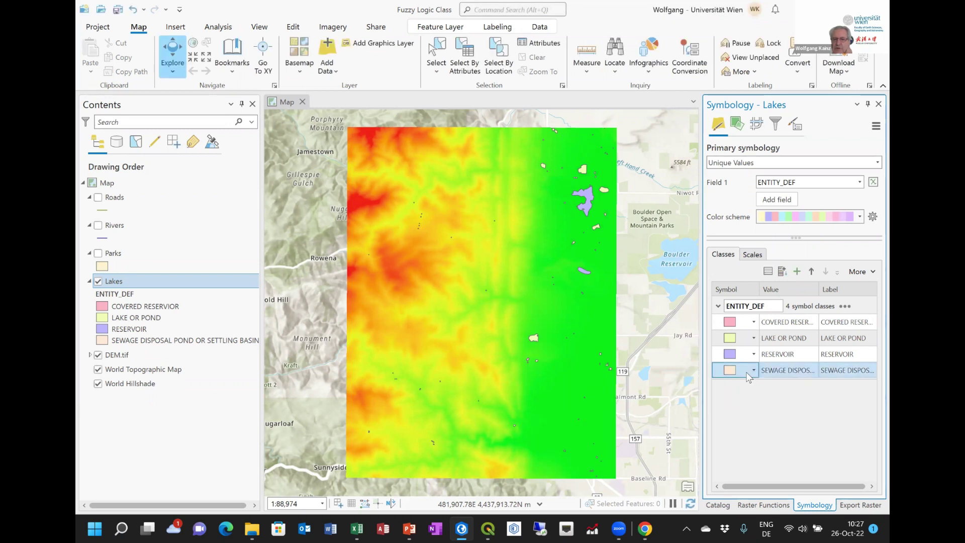
{"action": "right_click", "coordinate": [777, 371]}
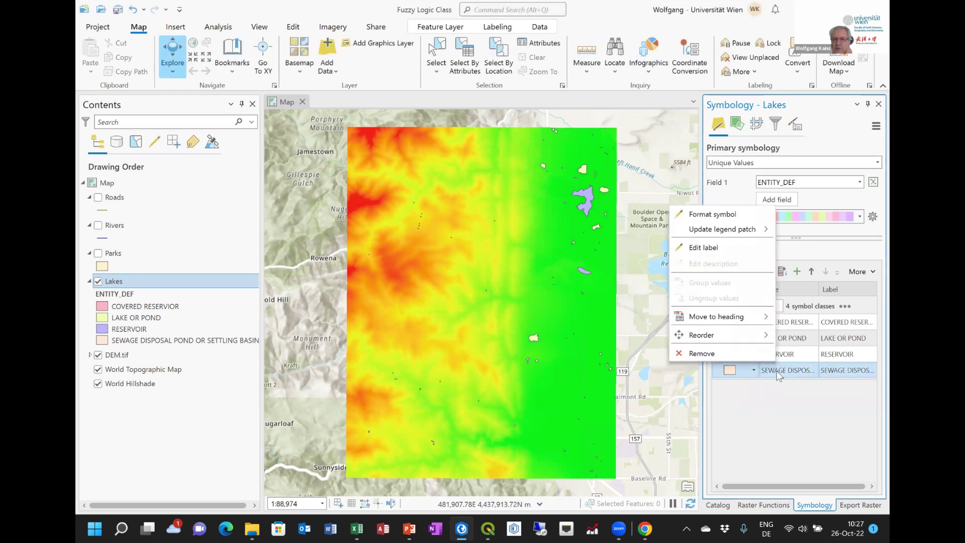
{"action": "left_click", "coordinate": [749, 353]}
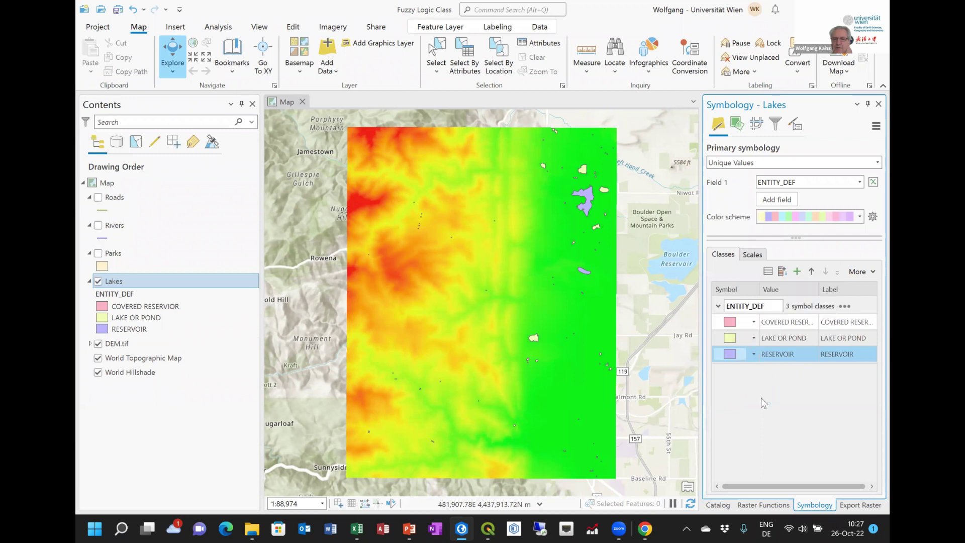
Apply the Water (area) symbol to the covered reservoir class of the Lakes layer
{"action": "left_click", "coordinate": [787, 359]}
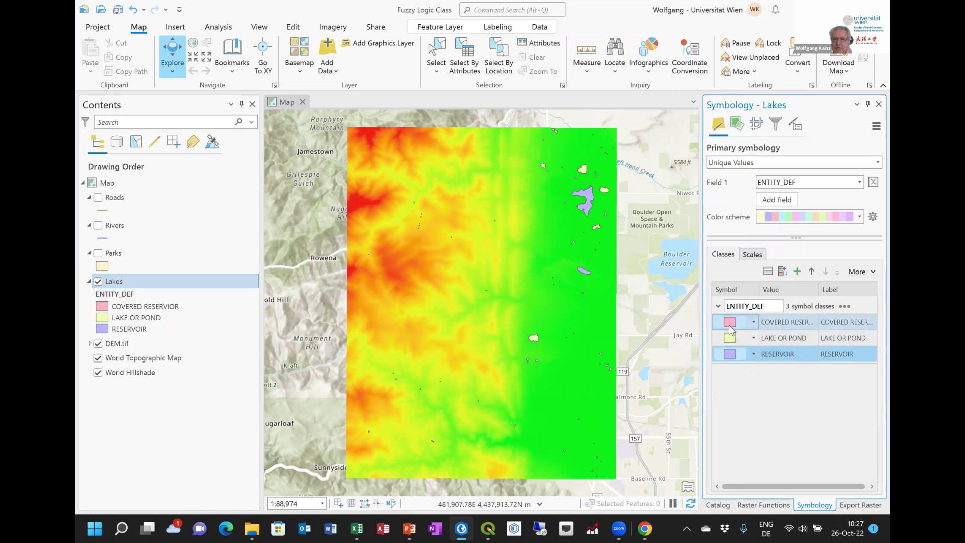
{"action": "left_click", "coordinate": [753, 322]}
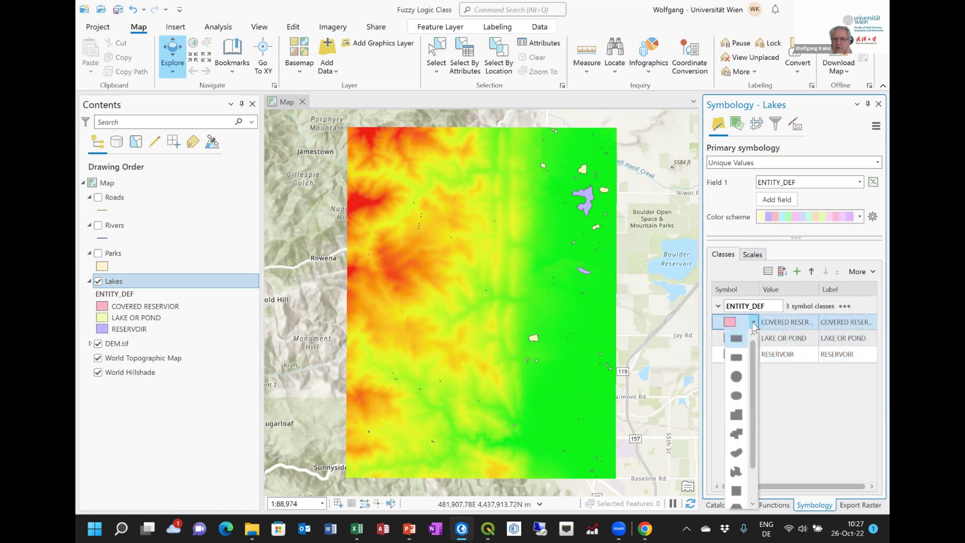
{"action": "left_click", "coordinate": [734, 326]}
{"action": "left_click", "coordinate": [735, 326]}
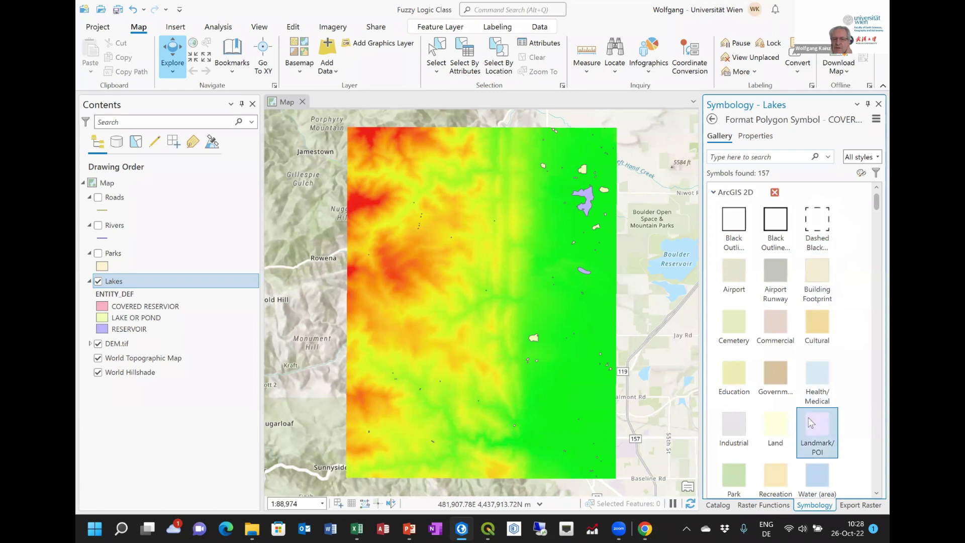
{"action": "left_click", "coordinate": [822, 477]}
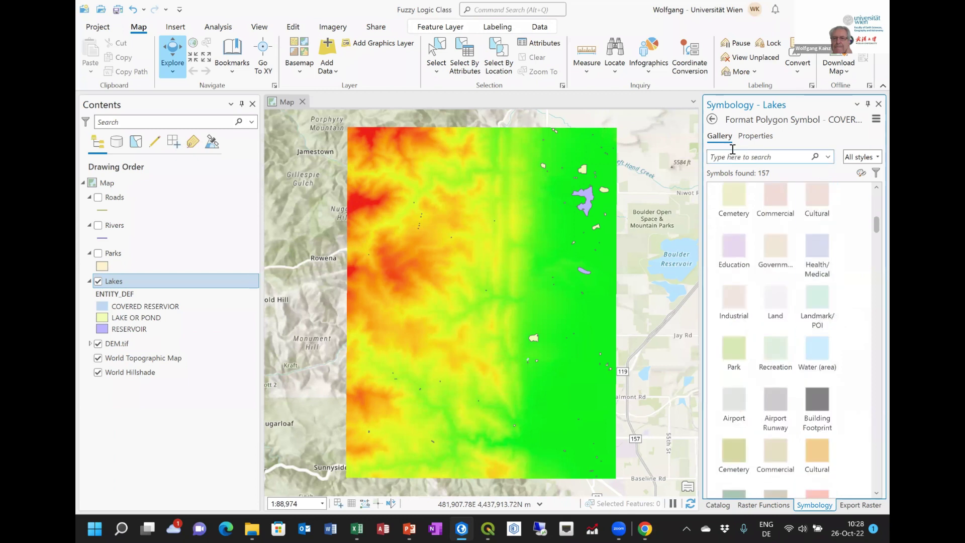
{"action": "left_click", "coordinate": [712, 119]}
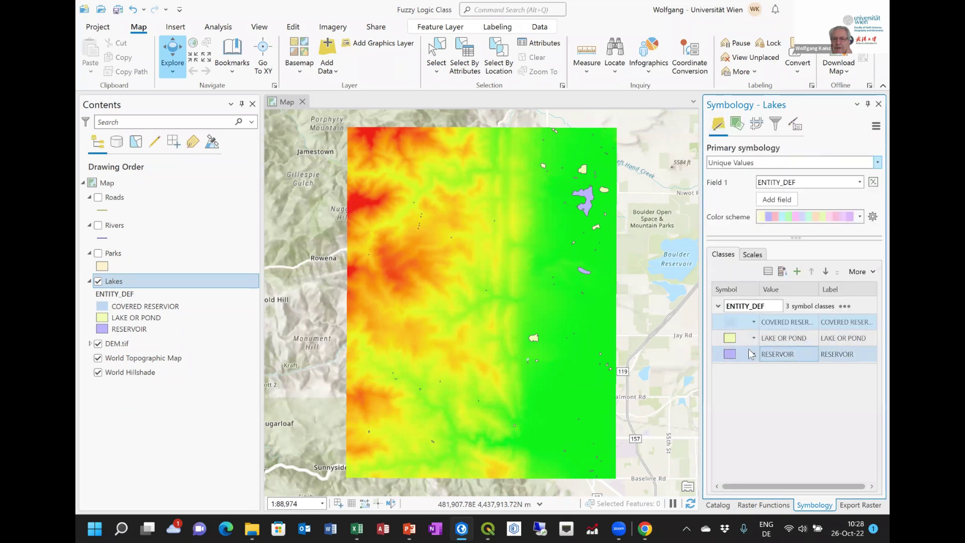
Apply the Water (area) symbol to the LAKE OR POND and RESERVOIR classes of the Lakes layer
{"action": "left_click", "coordinate": [730, 338]}
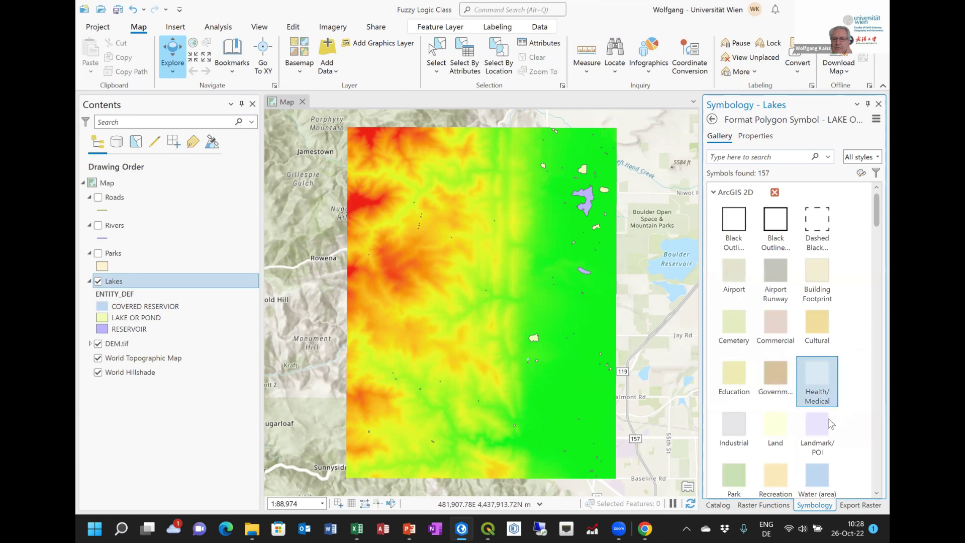
{"action": "left_click", "coordinate": [825, 473]}
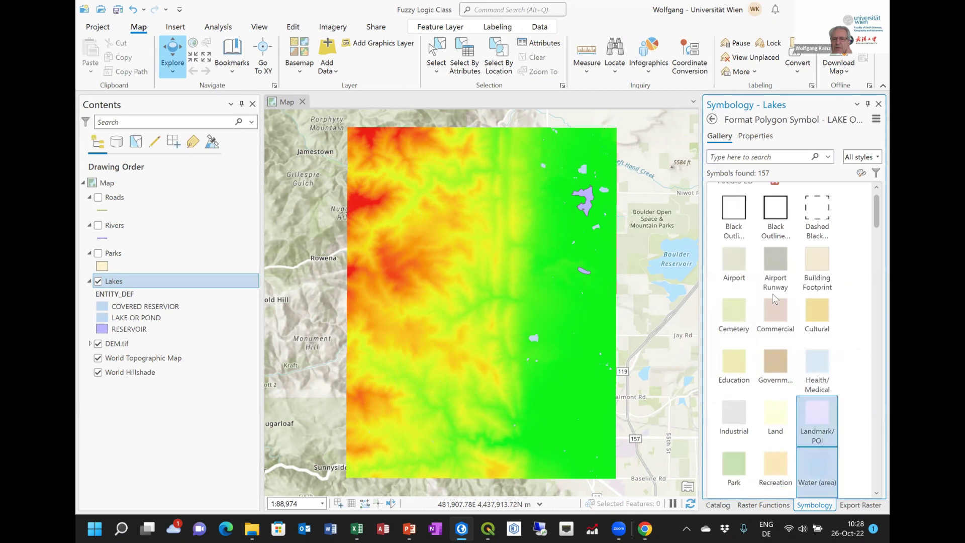
{"action": "left_click", "coordinate": [713, 121]}
{"action": "left_click", "coordinate": [737, 360]}
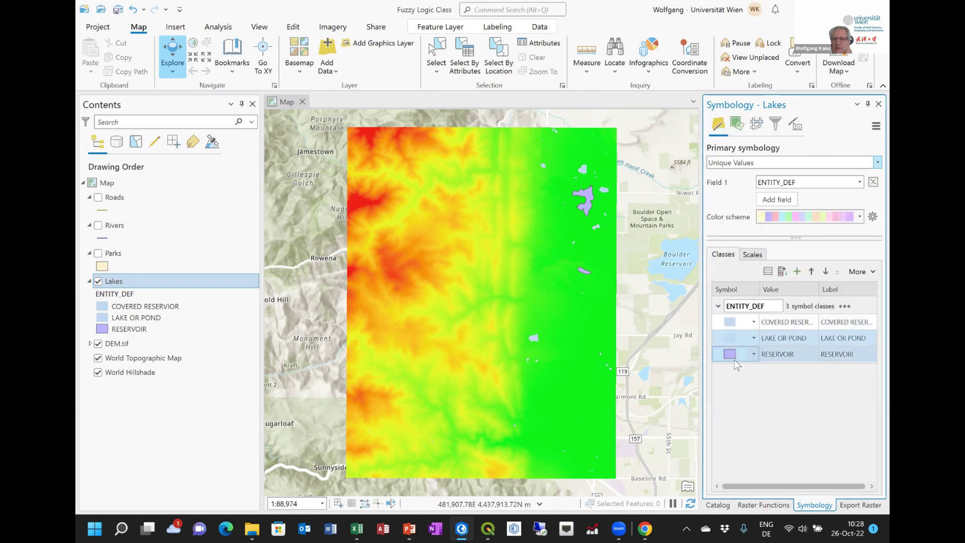
{"action": "left_click", "coordinate": [825, 475]}
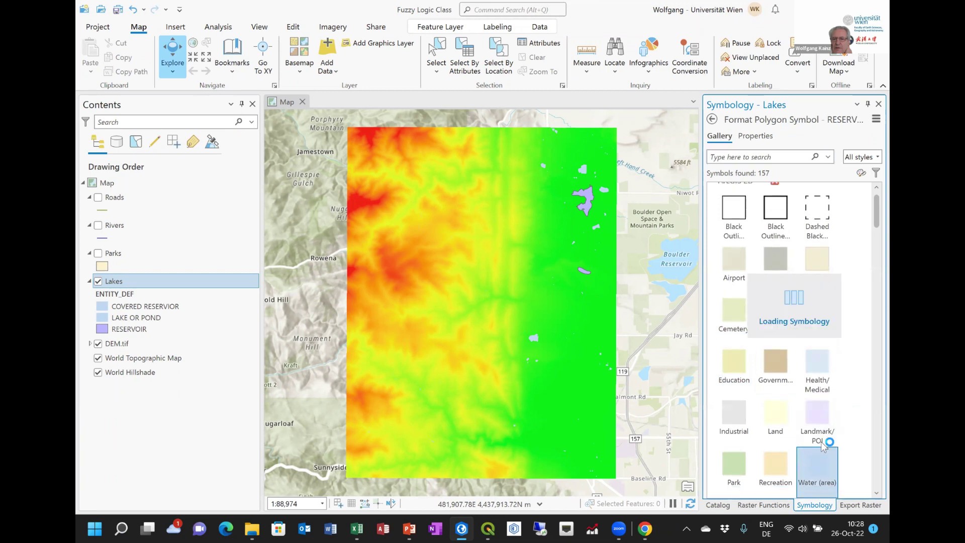
{"action": "left_click", "coordinate": [712, 120]}
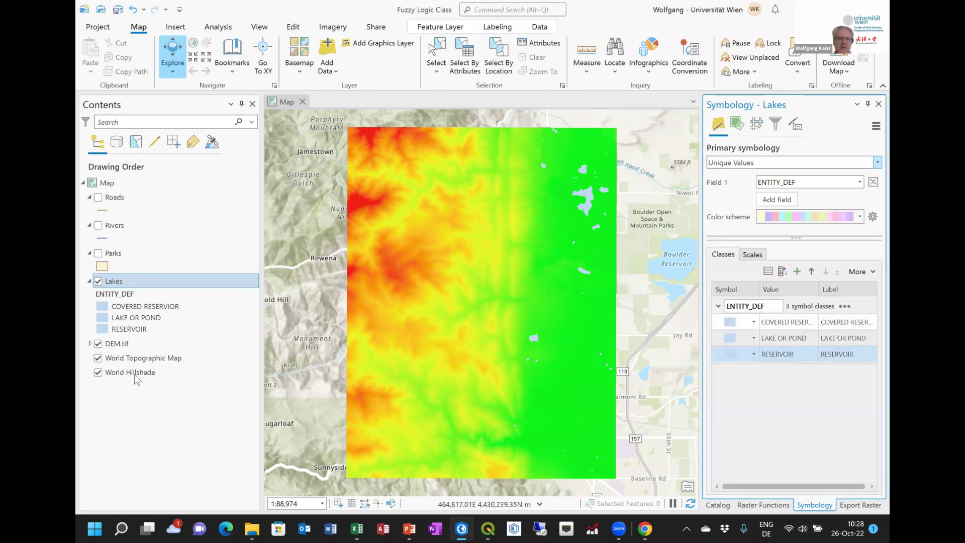
Hide the DEM.tif, World Topographic Map and World Hillshade layers, and collapse the Lakes legend
{"action": "left_click", "coordinate": [98, 343]}
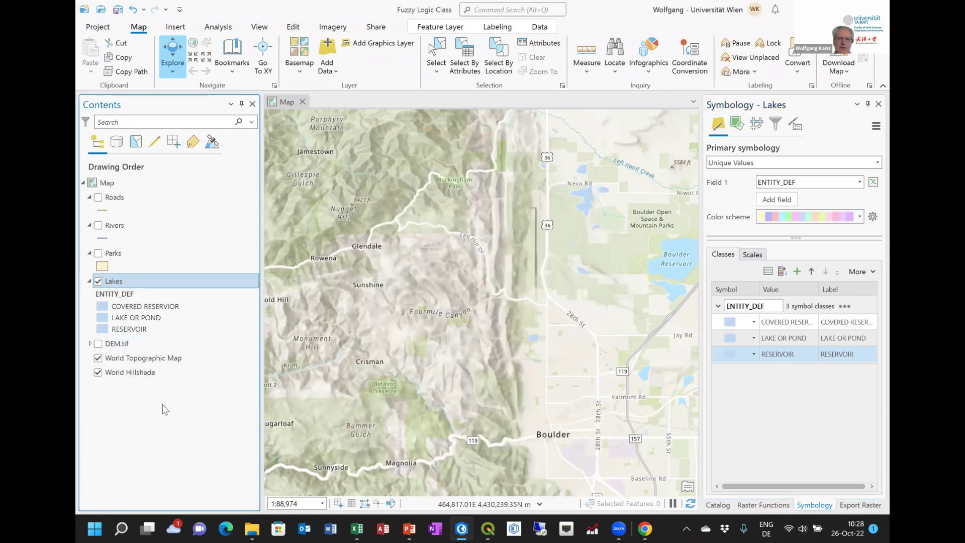
{"action": "left_click", "coordinate": [101, 358], "text": "ctrl"}
{"action": "left_click", "coordinate": [99, 372], "text": "ctrl"}
{"action": "left_click", "coordinate": [98, 372]}
{"action": "left_click", "coordinate": [98, 357]}
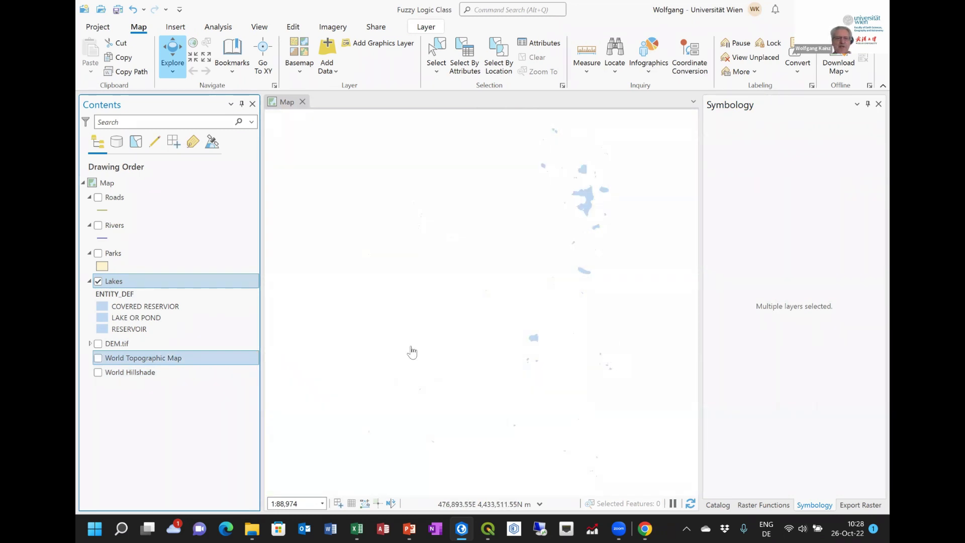
{"action": "left_click", "coordinate": [90, 281]}
Symbolize the Parks layer with unique values based on its ENTITY_DEF field
{"action": "left_click", "coordinate": [102, 265]}
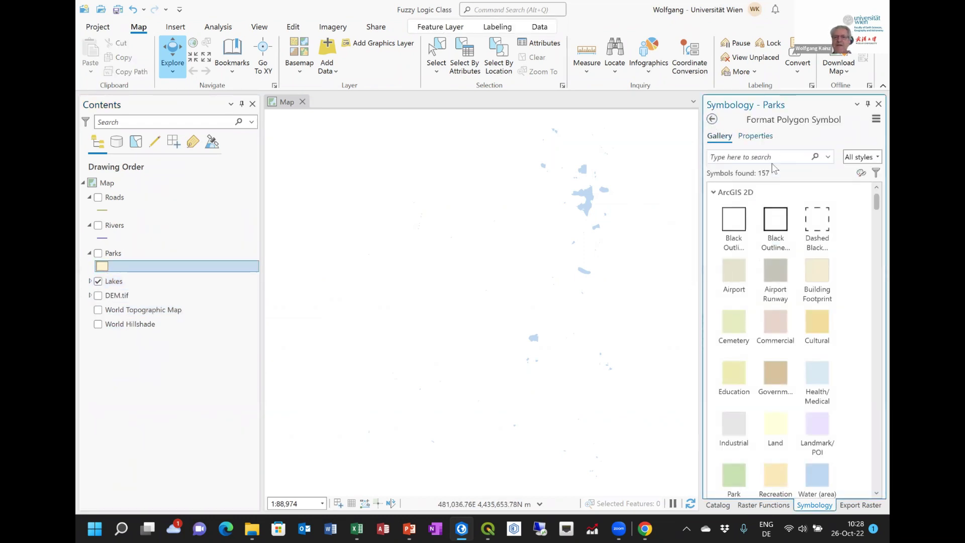
{"action": "left_click", "coordinate": [712, 120]}
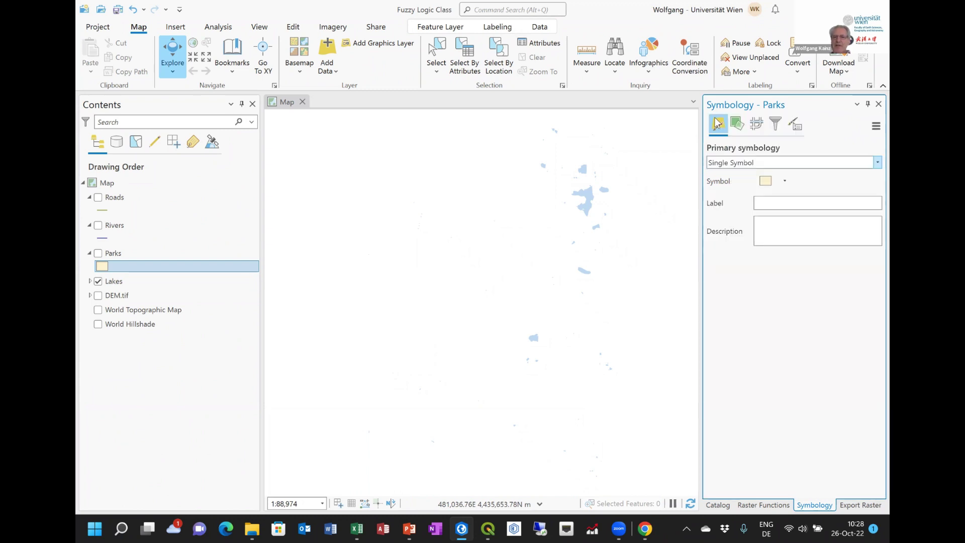
{"action": "left_click", "coordinate": [876, 163]}
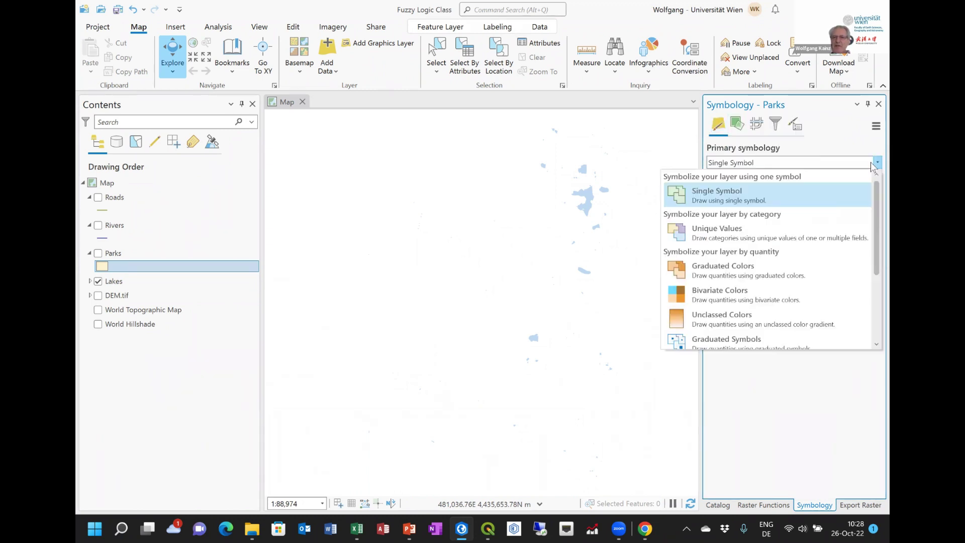
{"action": "left_click", "coordinate": [719, 231]}
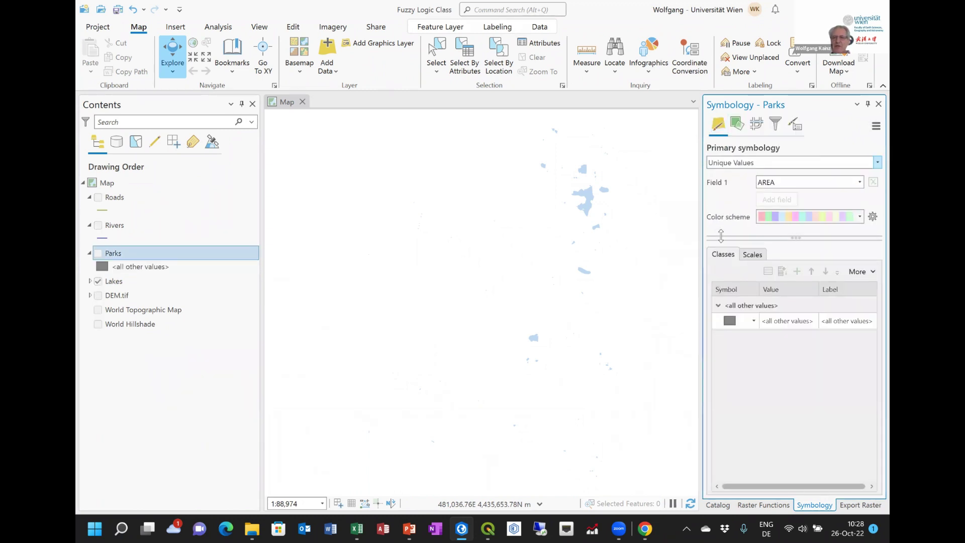
{"action": "left_click", "coordinate": [859, 182]}
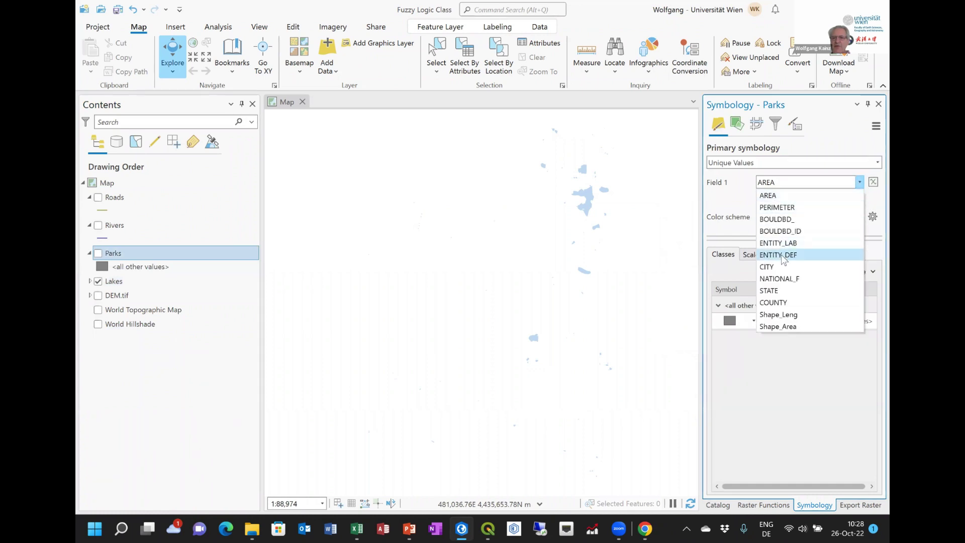
{"action": "left_click", "coordinate": [781, 254]}
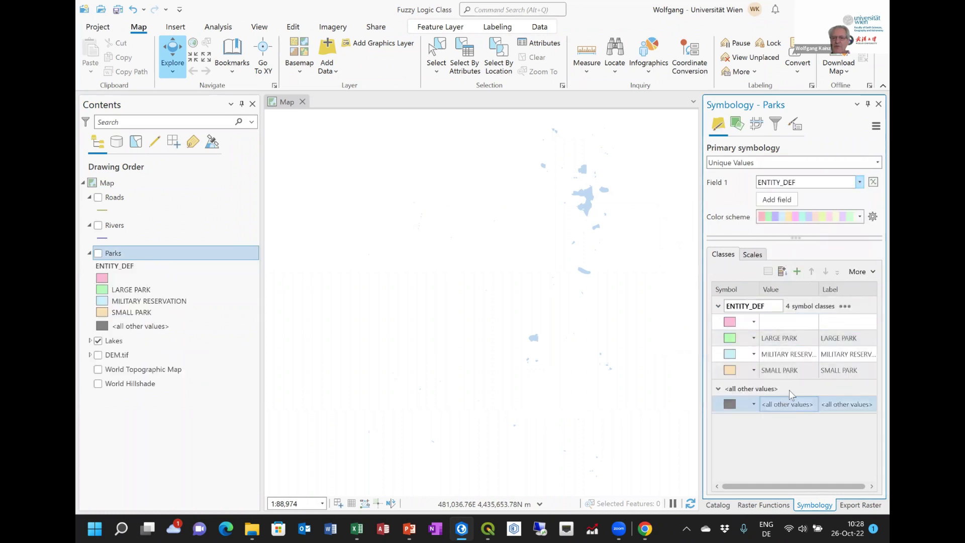
Remove the blank class and the <all other values> class from the Parks layer's unique-value symbology
{"action": "left_click", "coordinate": [774, 322]}
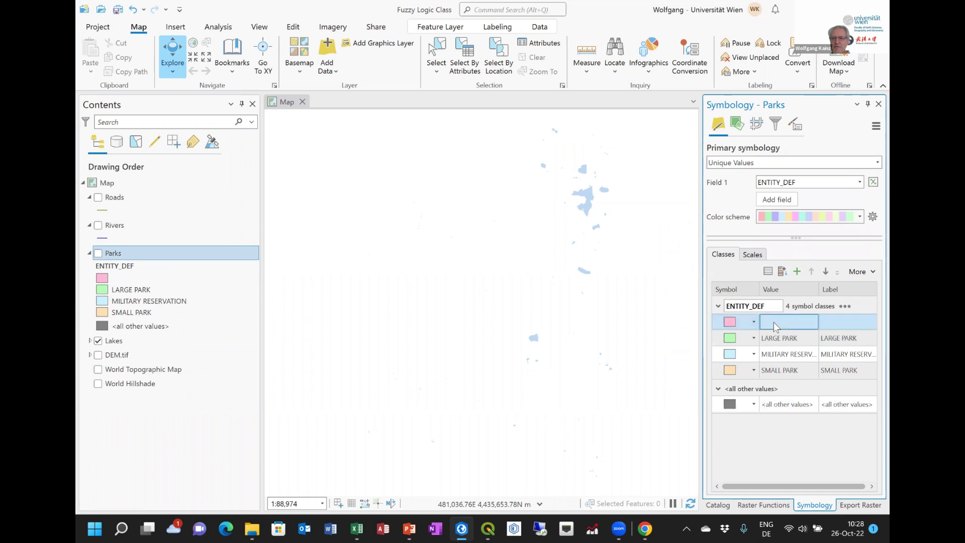
{"action": "right_click", "coordinate": [776, 322]}
{"action": "left_click", "coordinate": [764, 469]}
{"action": "left_click", "coordinate": [800, 390]}
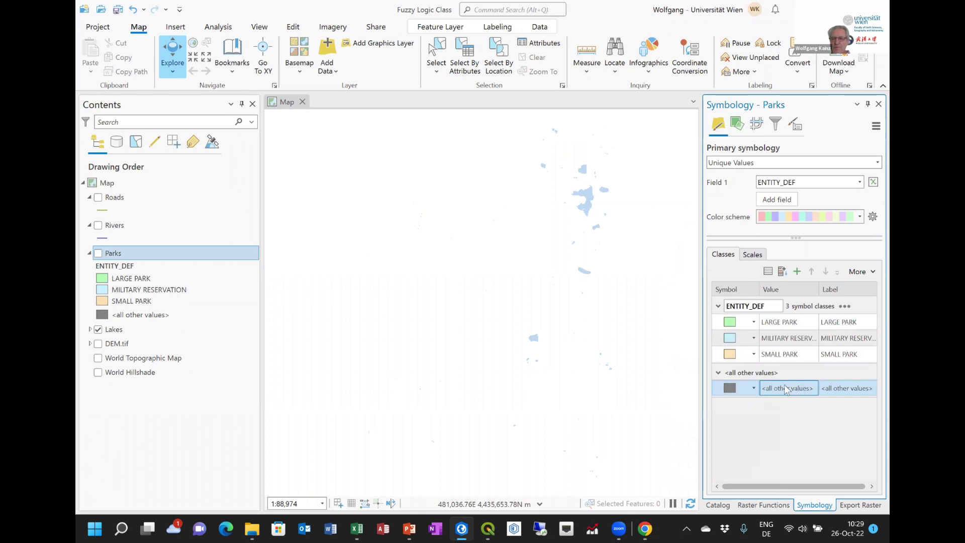
{"action": "left_click", "coordinate": [855, 388]}
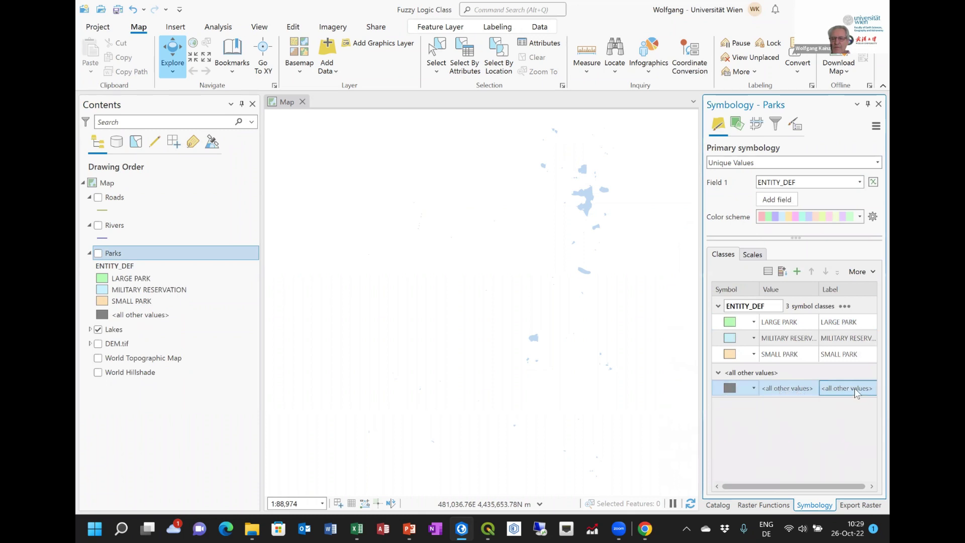
{"action": "left_click", "coordinate": [752, 387]}
{"action": "left_click", "coordinate": [800, 387]}
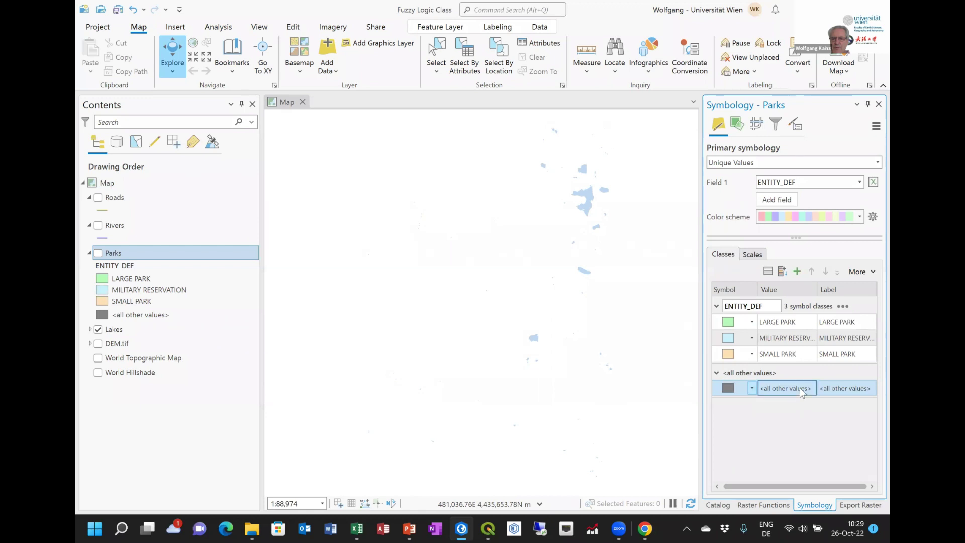
{"action": "key", "text": "Tab"}
{"action": "right_click", "coordinate": [839, 388]}
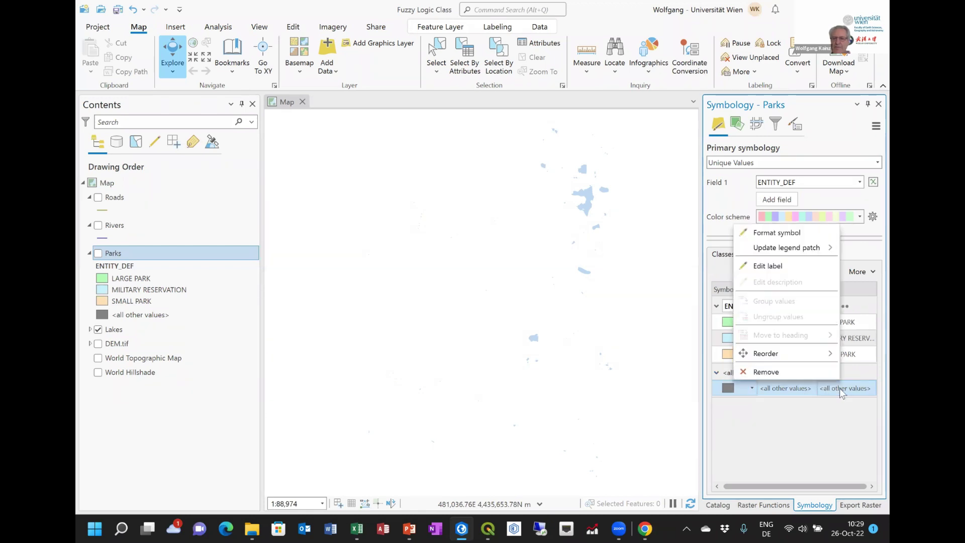
{"action": "left_click", "coordinate": [791, 376]}
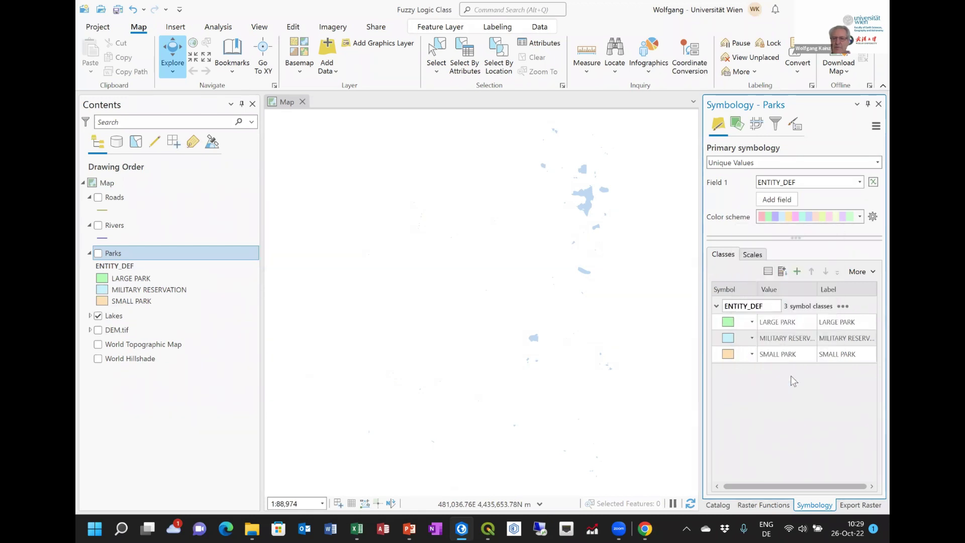
Apply the Park symbol to the MILITARY RESERVATION class of the Parks layer
{"action": "left_click", "coordinate": [728, 338]}
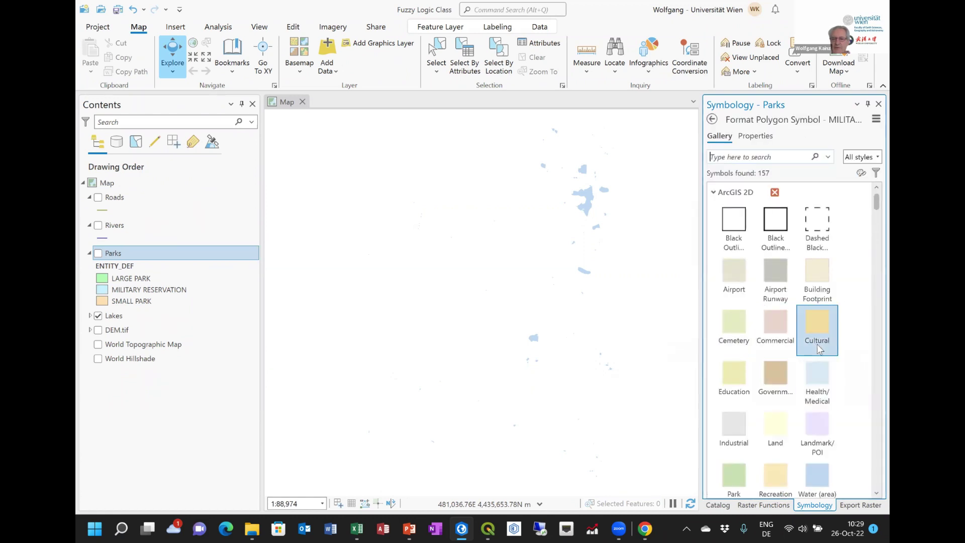
{"action": "left_click", "coordinate": [735, 472]}
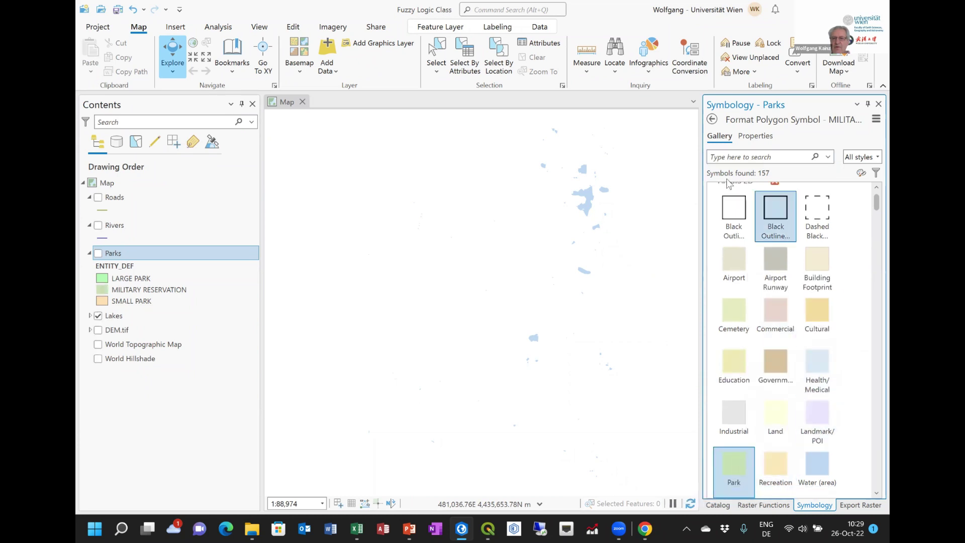
{"action": "left_click", "coordinate": [711, 119]}
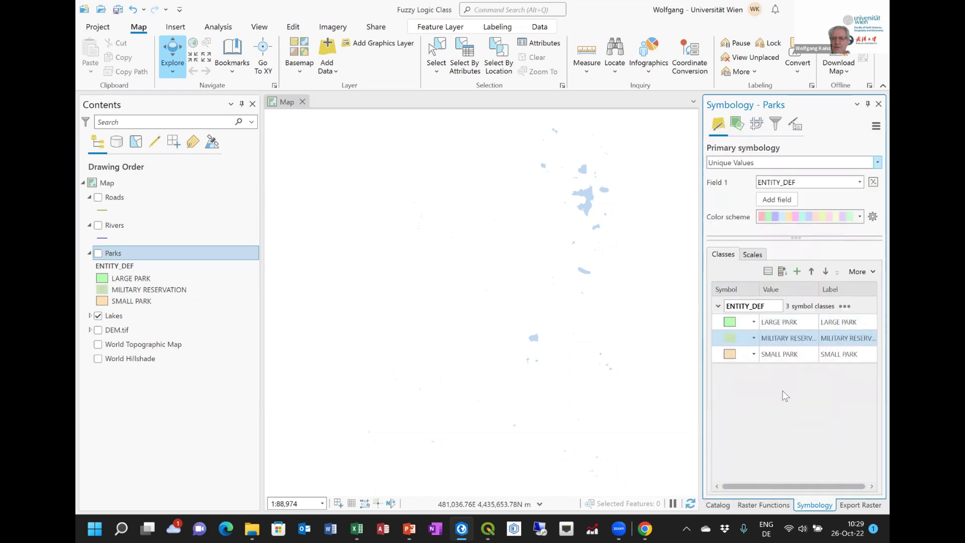
Apply the Park symbol to the SMALL PARK class and the Government symbol to the MILITARY RESERVATION class of Parks
{"action": "left_click", "coordinate": [731, 354]}
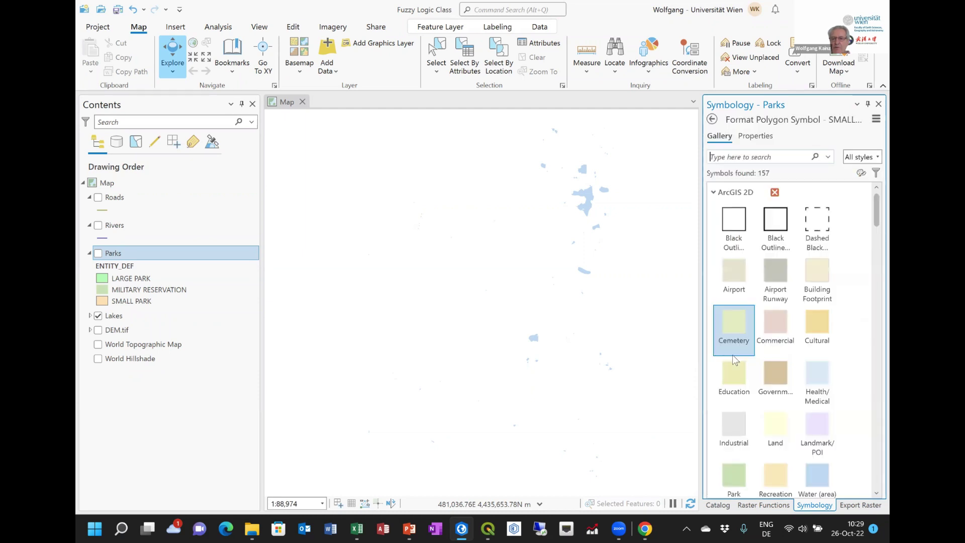
{"action": "left_click", "coordinate": [733, 475]}
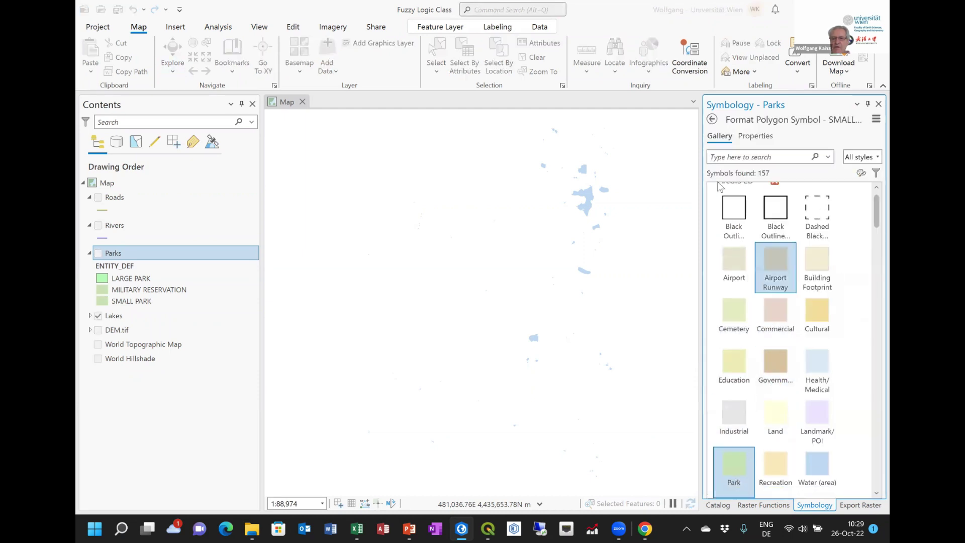
{"action": "left_click", "coordinate": [712, 119]}
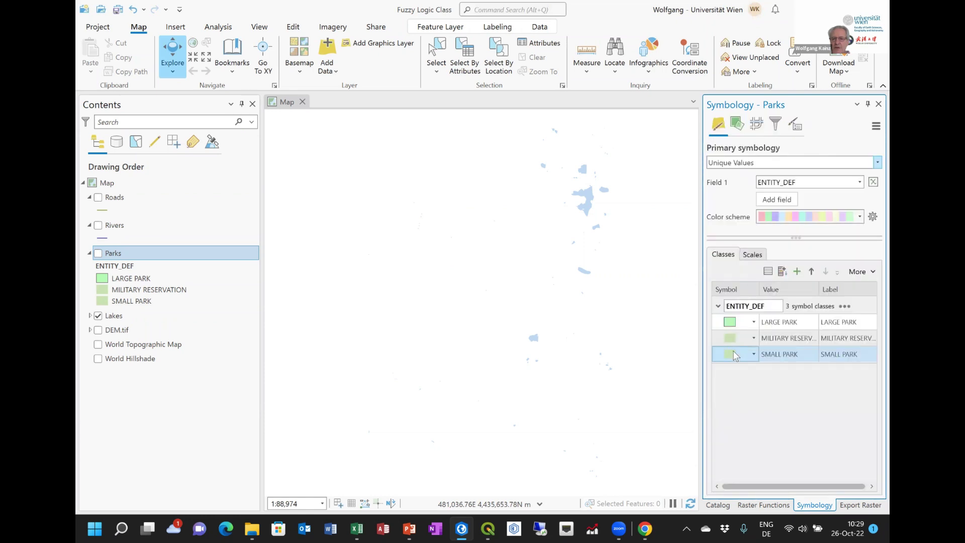
{"action": "left_click", "coordinate": [728, 338]}
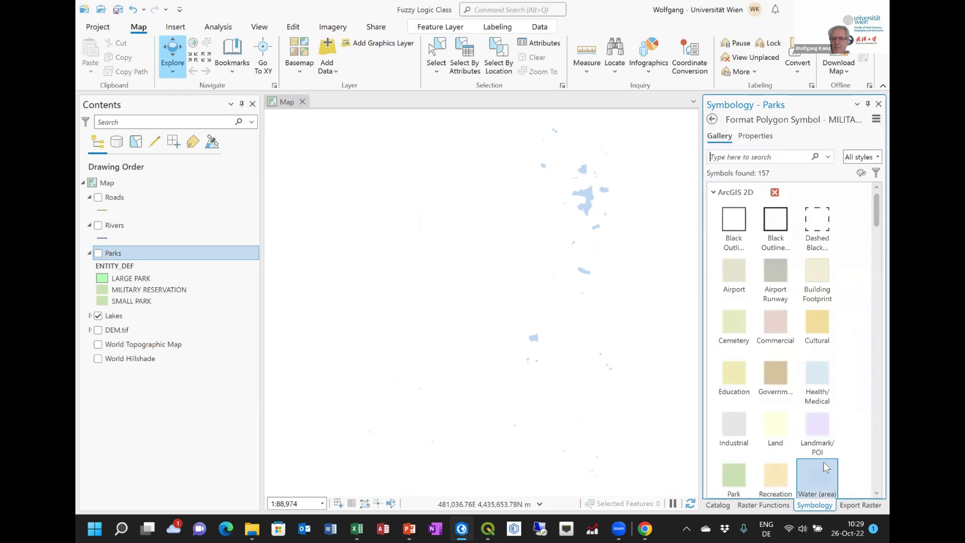
{"action": "left_click", "coordinate": [775, 376]}
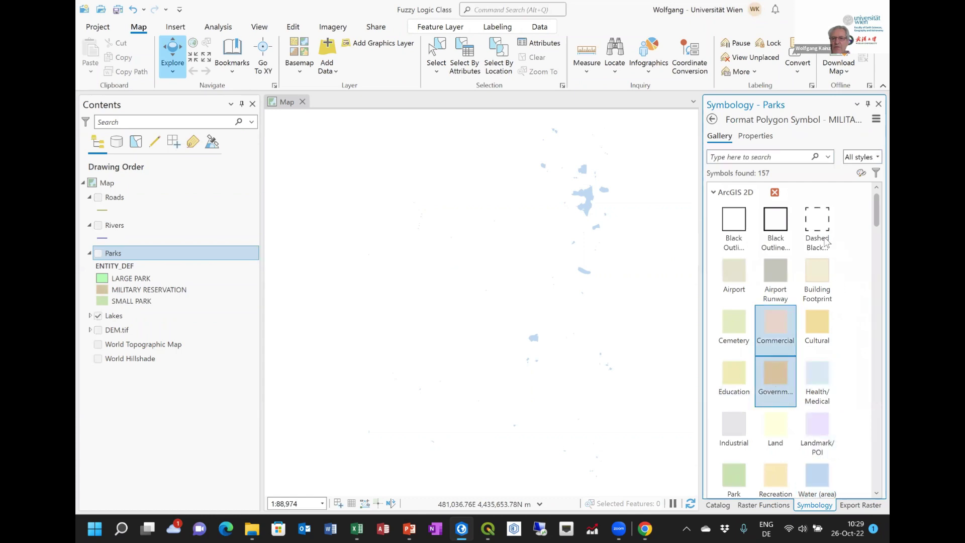
{"action": "left_click", "coordinate": [713, 119]}
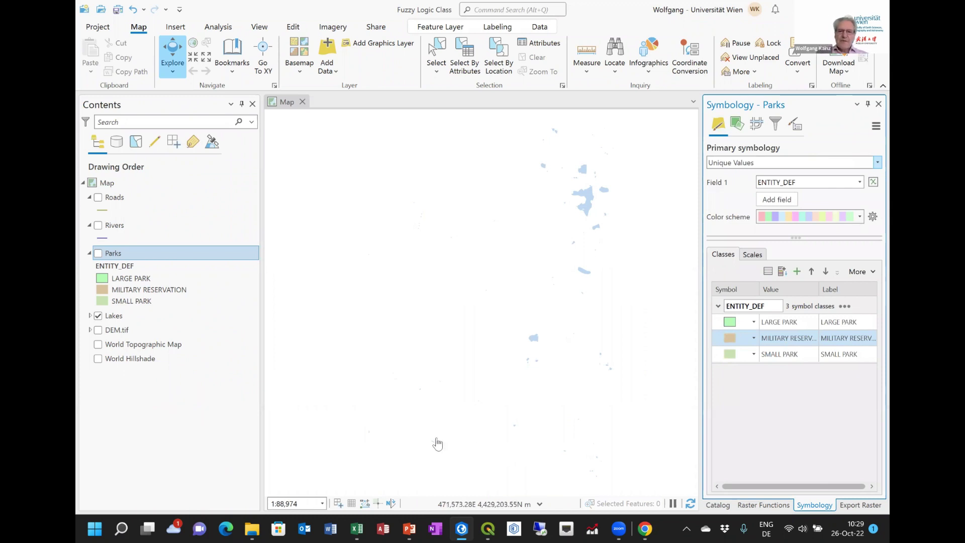
Zoom the map to the DEM.tif layer and turn on the Parks and Roads layers
{"action": "left_click", "coordinate": [165, 331]}
{"action": "right_click", "coordinate": [164, 331]}
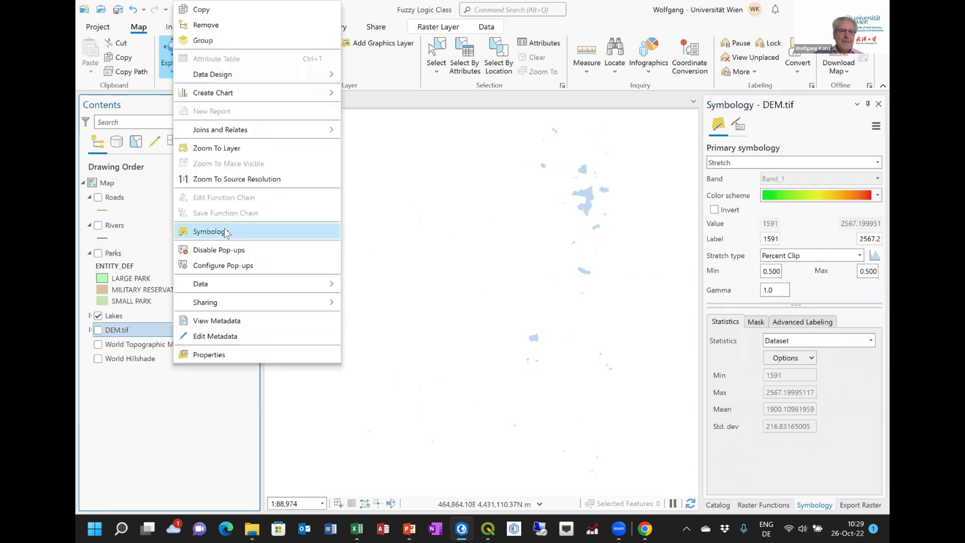
{"action": "left_click", "coordinate": [241, 151]}
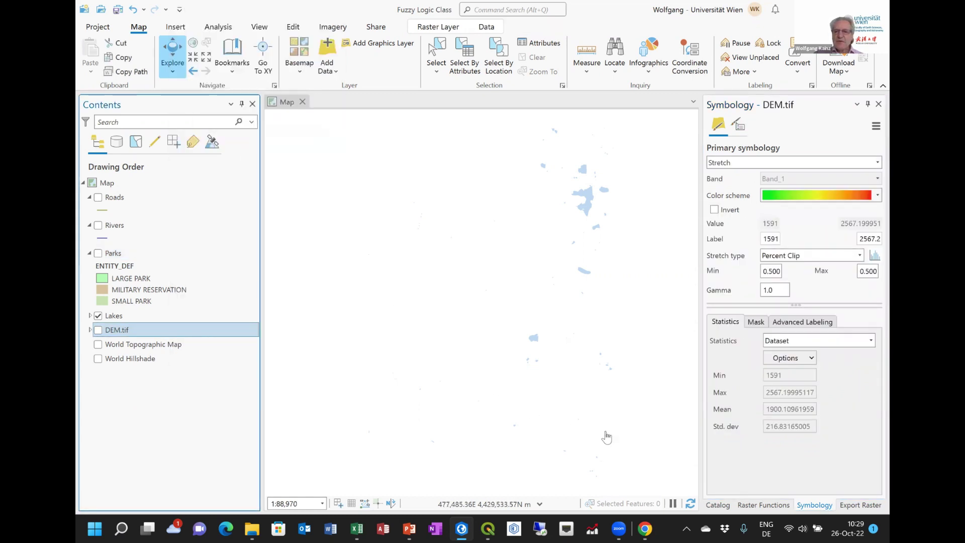
{"action": "left_click", "coordinate": [98, 253]}
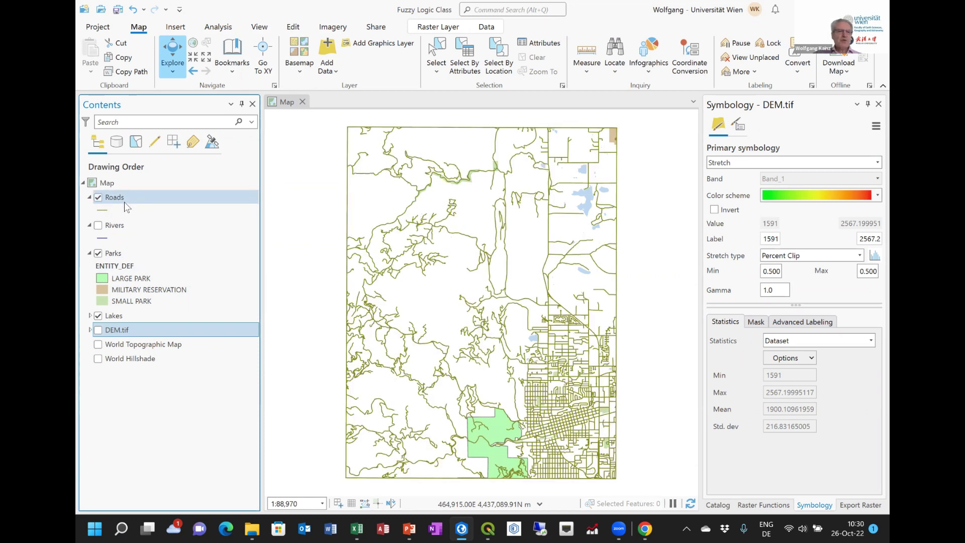
Symbolize the Roads layer with unique values based on its ROUTE_NUMB field
{"action": "left_click", "coordinate": [128, 213]}
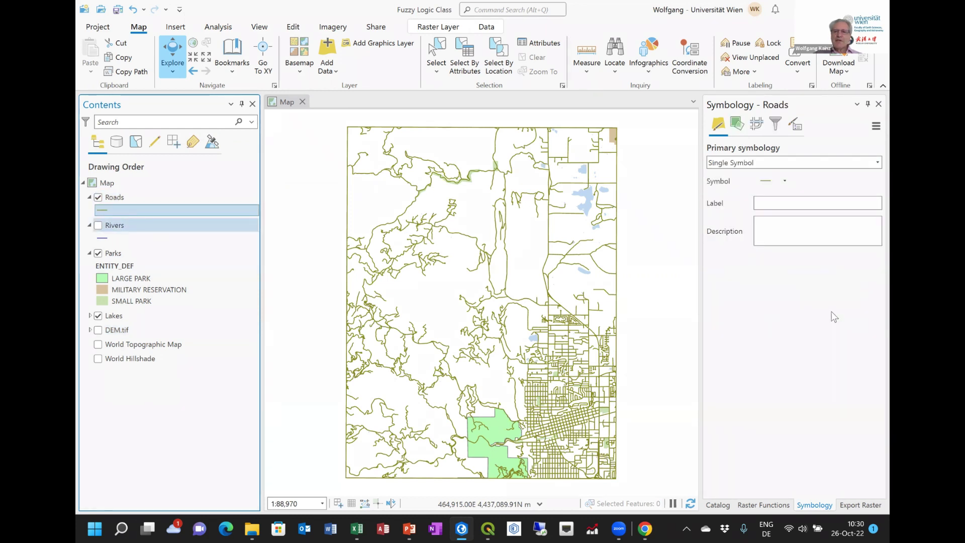
{"action": "left_click", "coordinate": [877, 161]}
{"action": "left_click", "coordinate": [716, 230]}
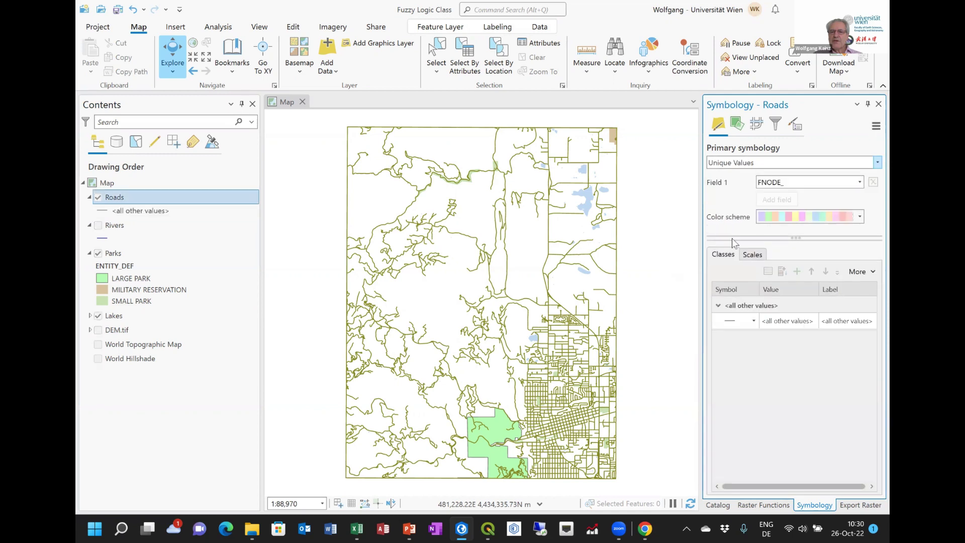
{"action": "left_click", "coordinate": [860, 182]}
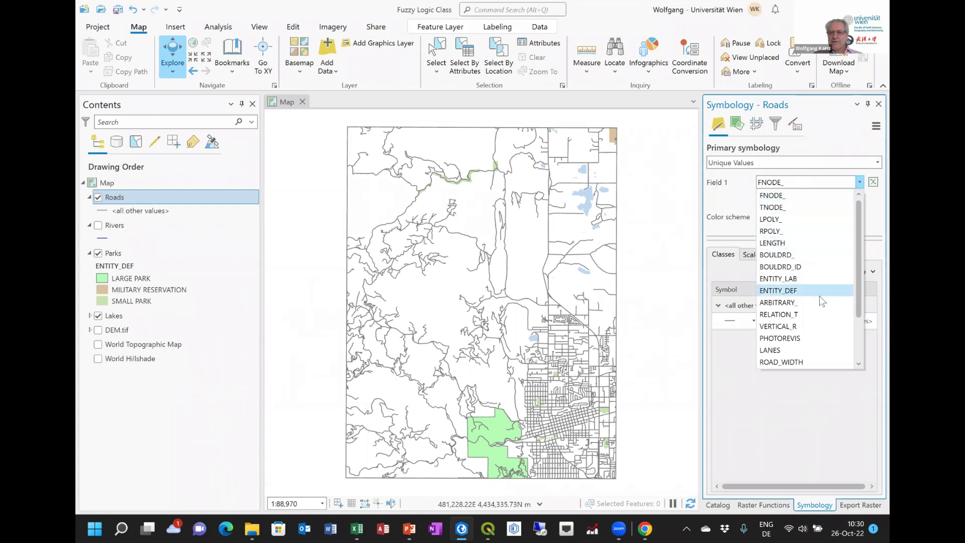
{"action": "scroll", "coordinate": [821, 294], "scroll_direction": "down", "scroll_amount": 2}
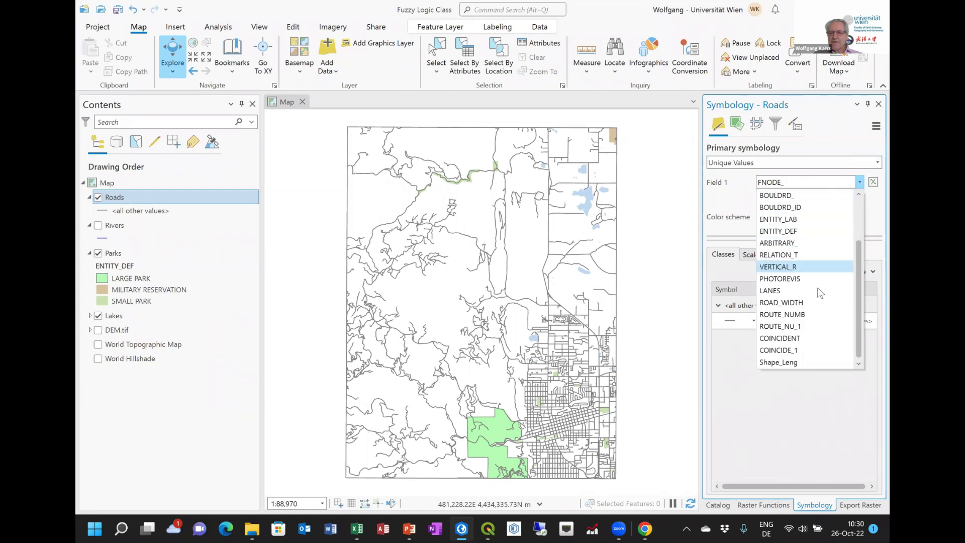
{"action": "left_click", "coordinate": [789, 316]}
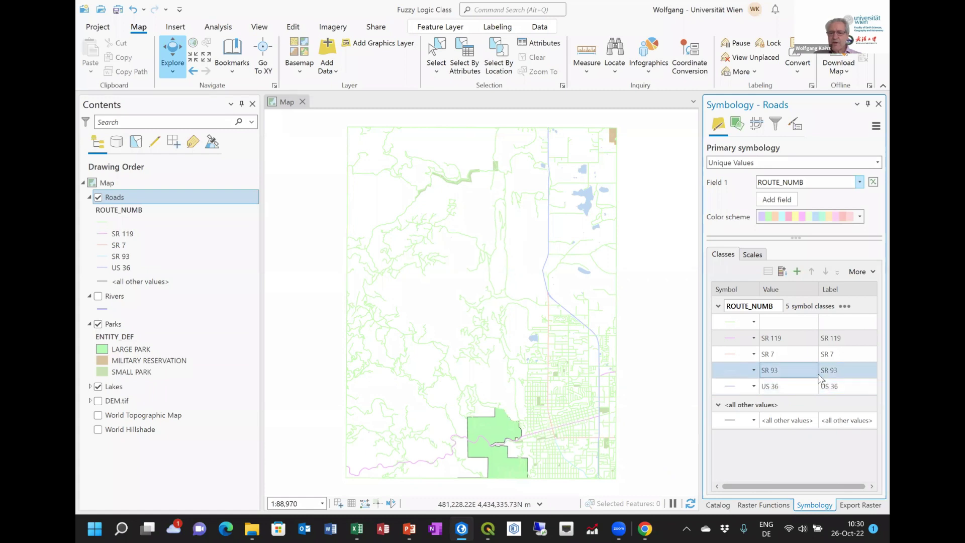
Remove the blank route number class from the Roads layer's unique-value symbology
{"action": "left_click", "coordinate": [792, 376]}
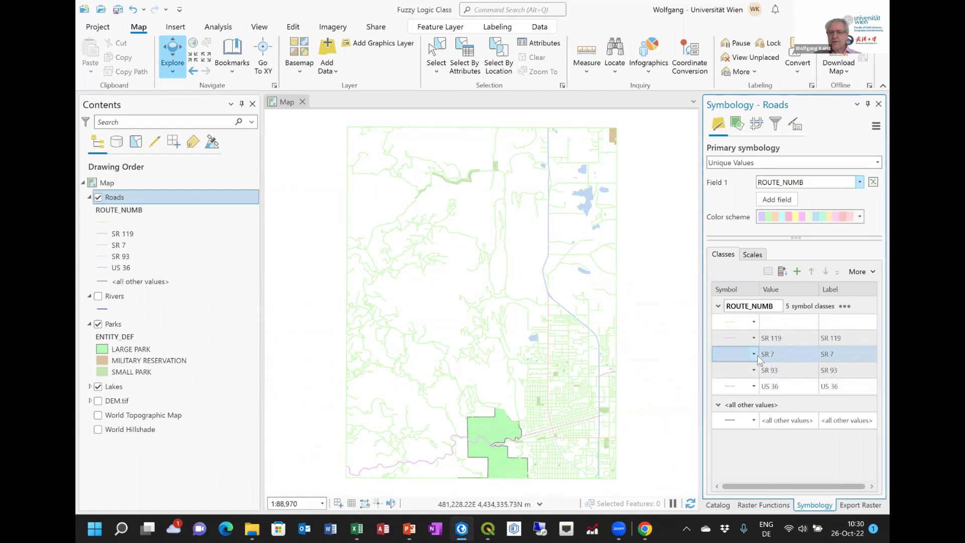
{"action": "left_click", "coordinate": [785, 425]}
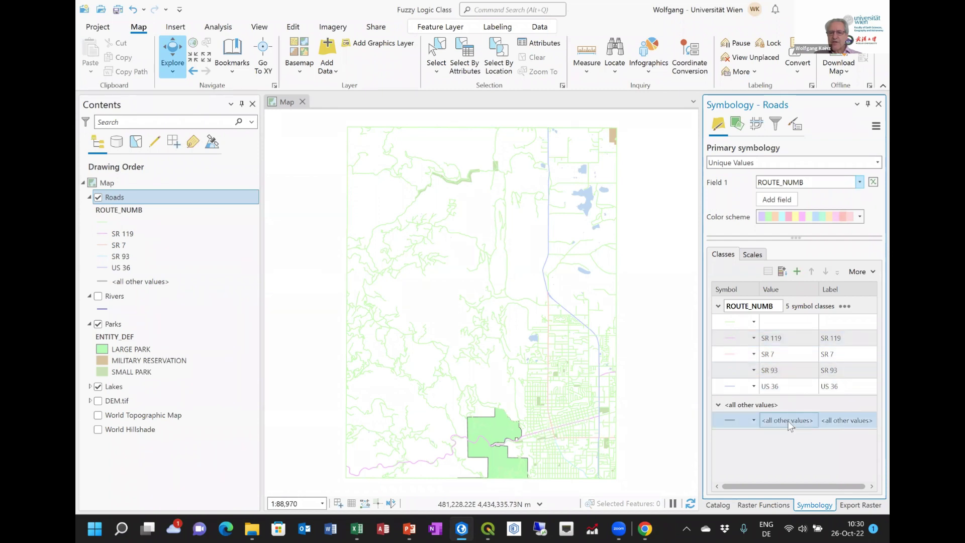
{"action": "right_click", "coordinate": [778, 318]}
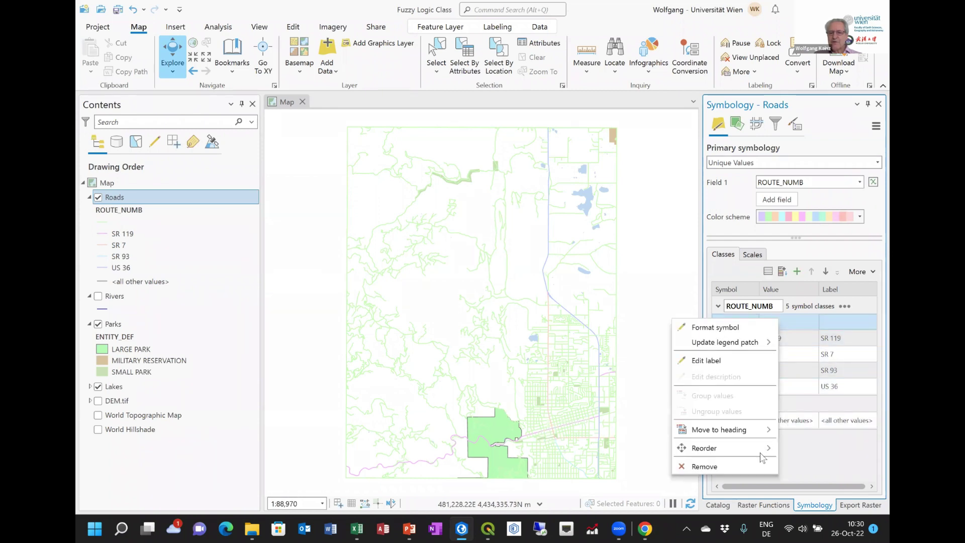
{"action": "left_click", "coordinate": [704, 466]}
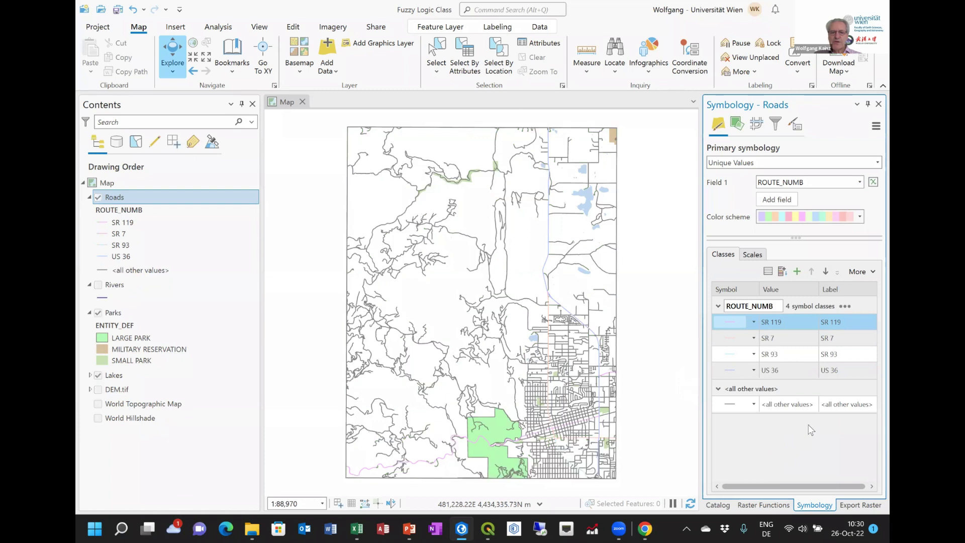
Apply the red Highway line symbol to the SR 119 and SR 7 classes of the Roads layer
{"action": "left_click", "coordinate": [729, 326]}
{"action": "left_click", "coordinate": [730, 326]}
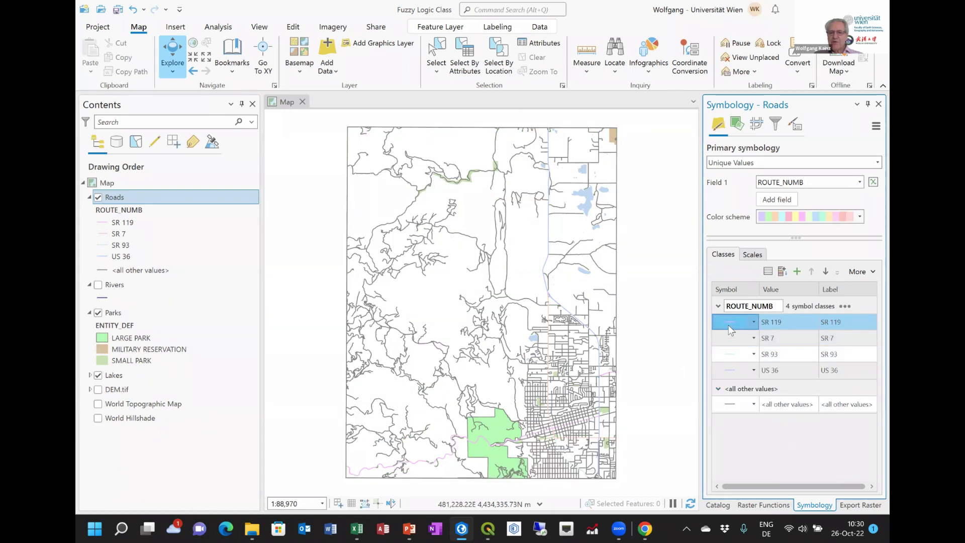
{"action": "left_click", "coordinate": [736, 234]}
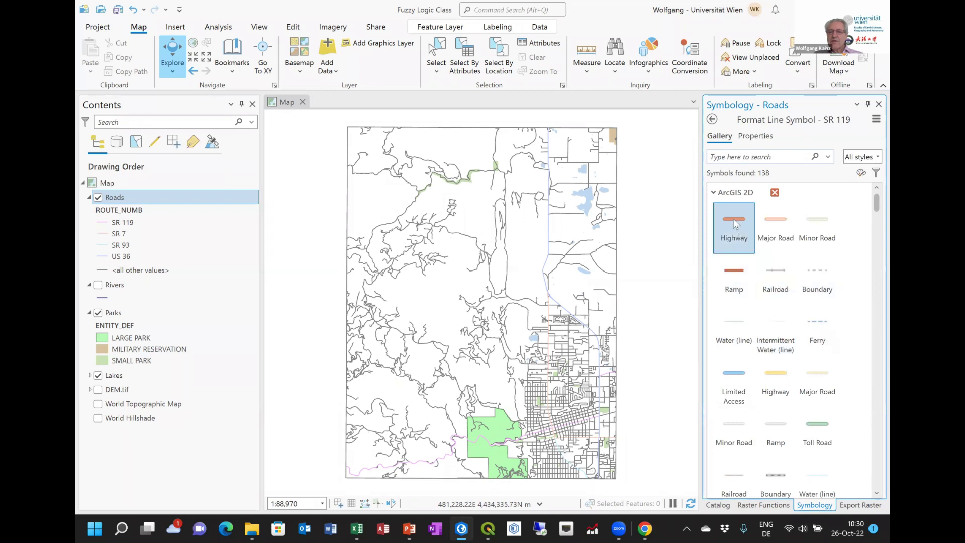
{"action": "left_click", "coordinate": [712, 120]}
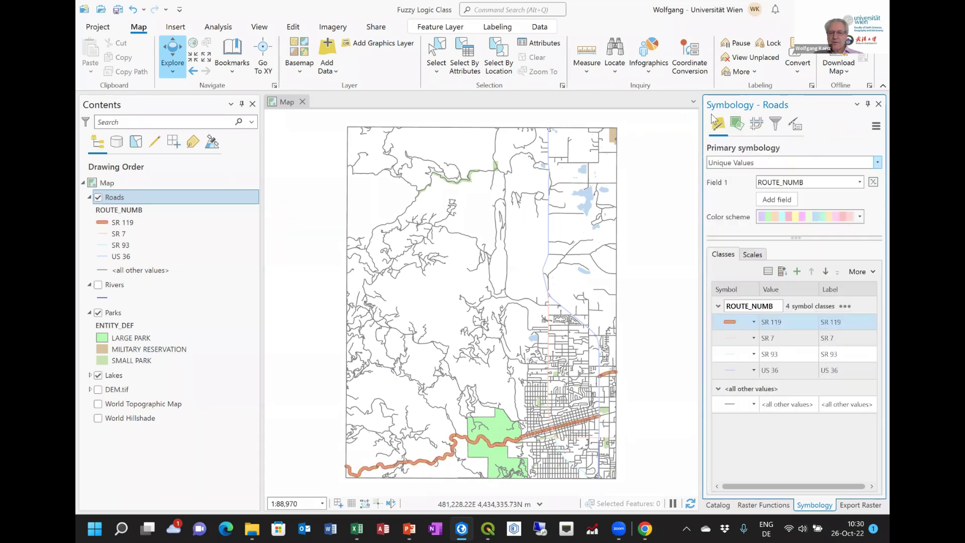
{"action": "left_click", "coordinate": [727, 337]}
{"action": "left_click", "coordinate": [731, 219]}
{"action": "left_click", "coordinate": [712, 121]}
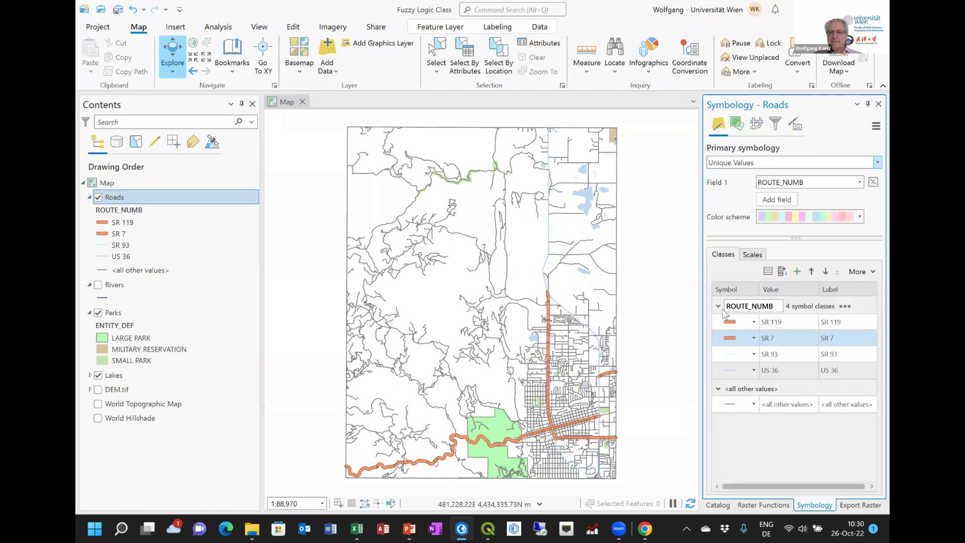
Apply the red Highway line symbol to the SR 93 and US 36 classes of the Roads layer
{"action": "left_click", "coordinate": [728, 357]}
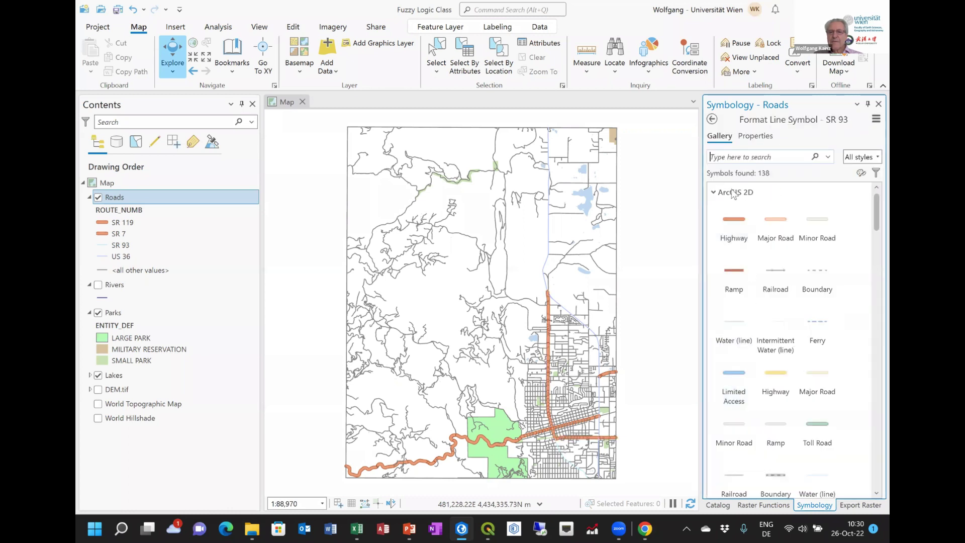
{"action": "left_click", "coordinate": [731, 217]}
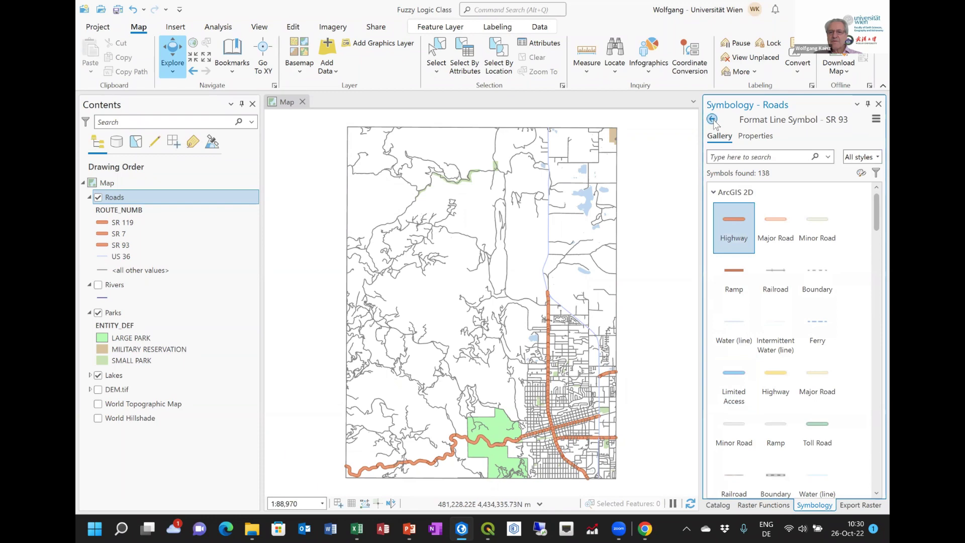
{"action": "left_click", "coordinate": [712, 120]}
{"action": "left_click", "coordinate": [730, 371]}
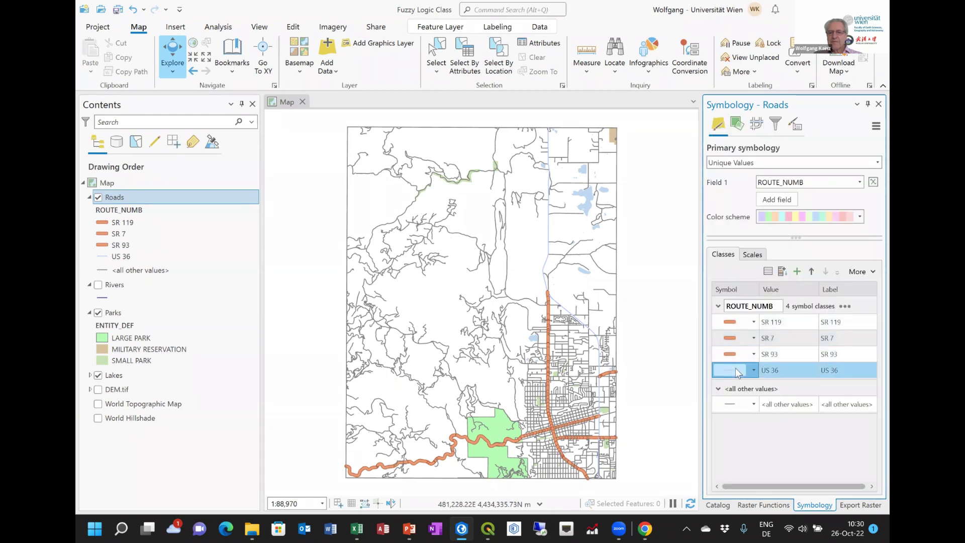
{"action": "left_click", "coordinate": [733, 226]}
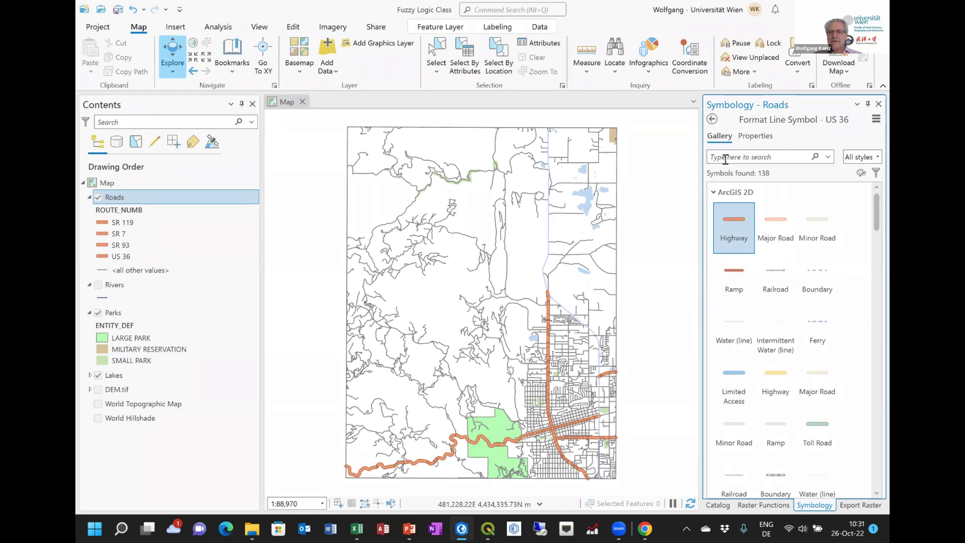
Open the line symbol formatting for the Roads layer's <all other values> class
{"action": "left_click", "coordinate": [712, 119]}
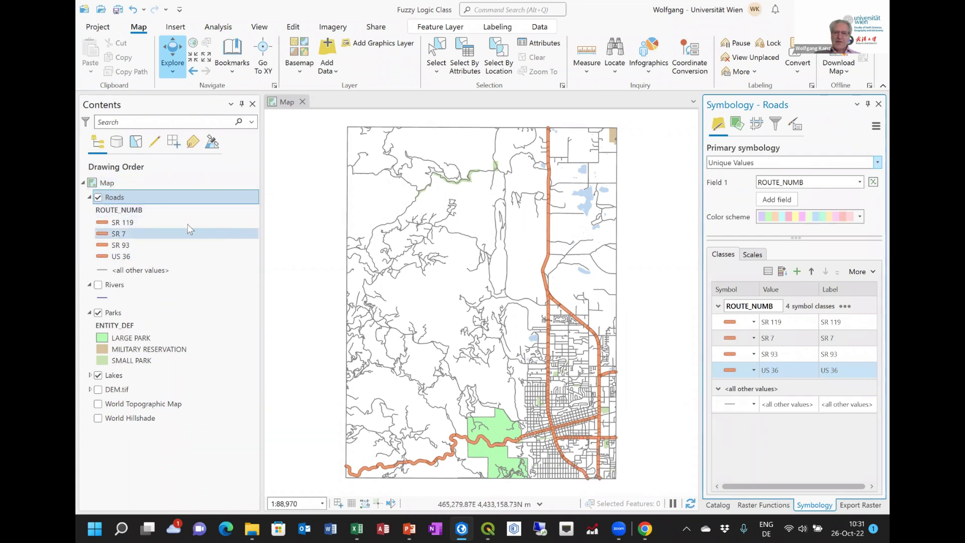
{"action": "left_click", "coordinate": [89, 214]}
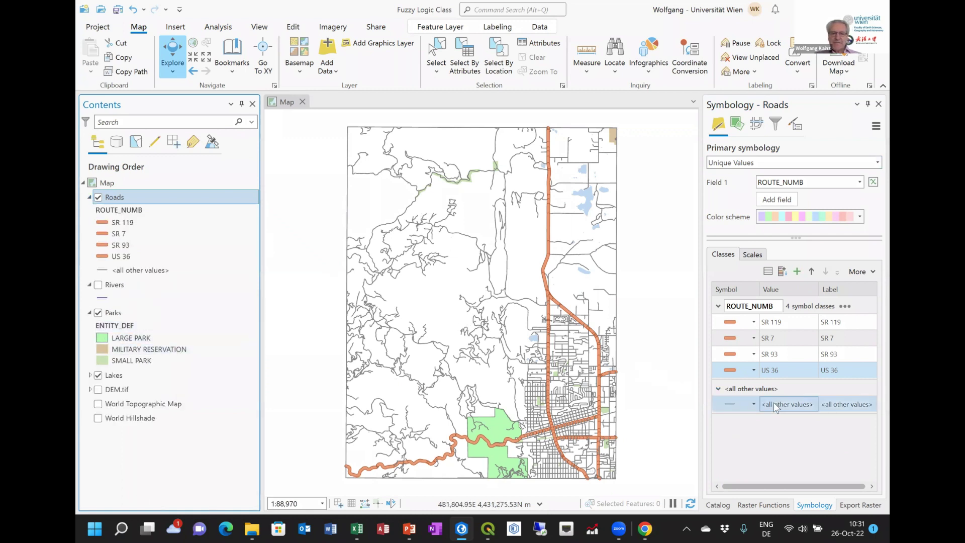
{"action": "left_click", "coordinate": [729, 405]}
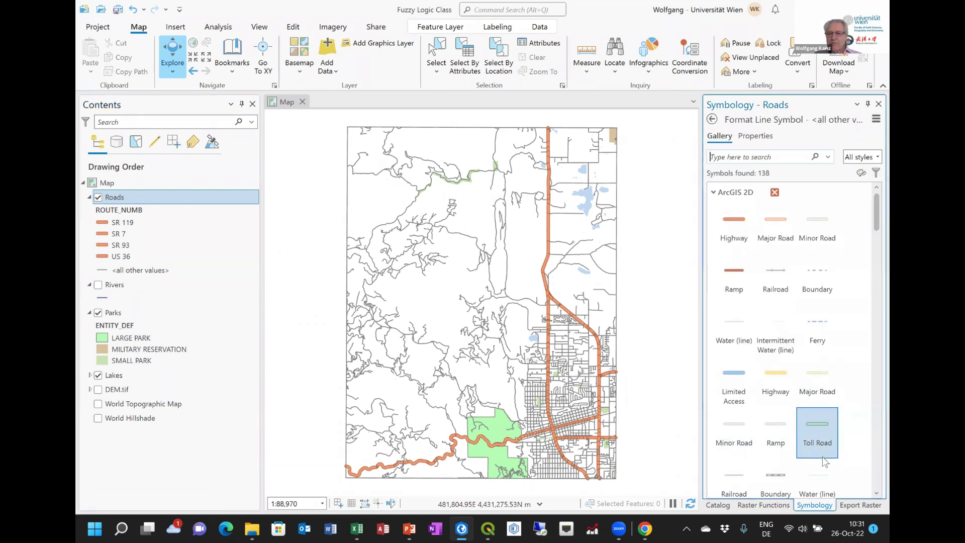
Try the Minor Road and red Ramp line symbols on the Roads layer's <all other values> class
{"action": "left_click", "coordinate": [743, 433]}
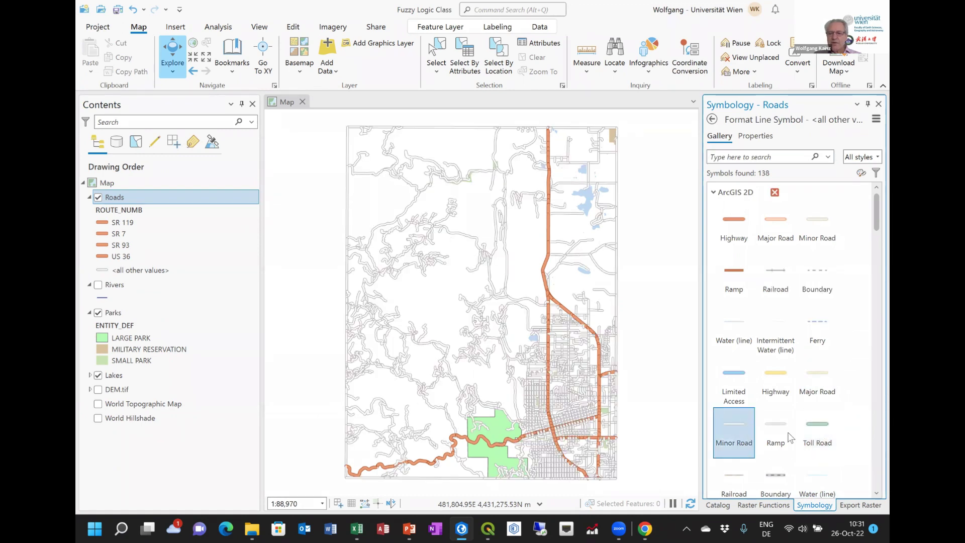
{"action": "scroll", "coordinate": [788, 460], "scroll_direction": "down", "scroll_amount": 5}
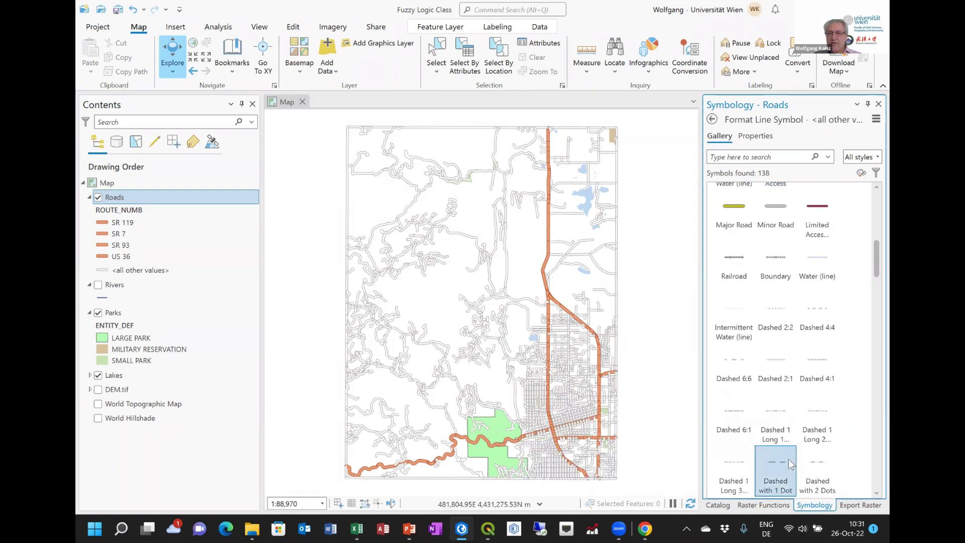
{"action": "scroll", "coordinate": [789, 456], "scroll_direction": "up", "scroll_amount": 5}
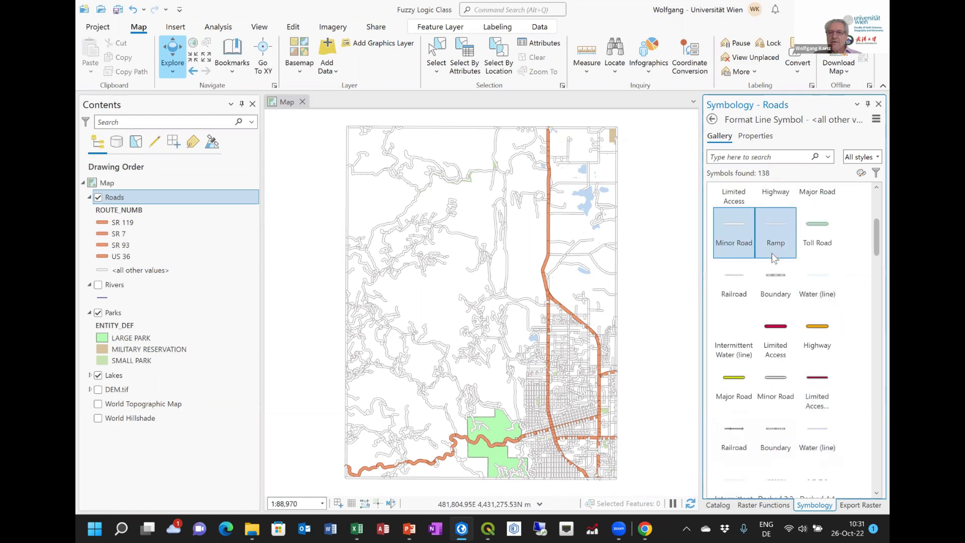
{"action": "scroll", "coordinate": [771, 253], "scroll_direction": "up", "scroll_amount": 3}
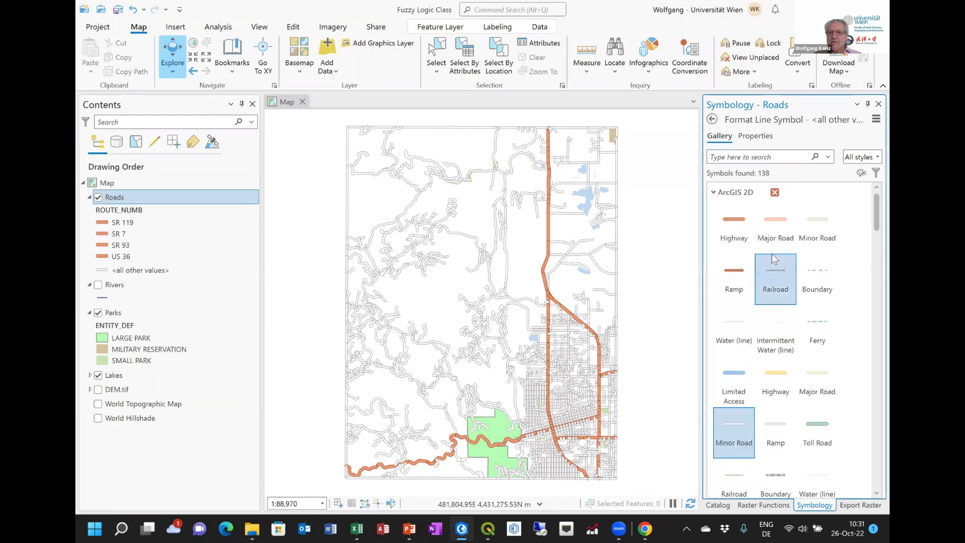
{"action": "left_click", "coordinate": [733, 276]}
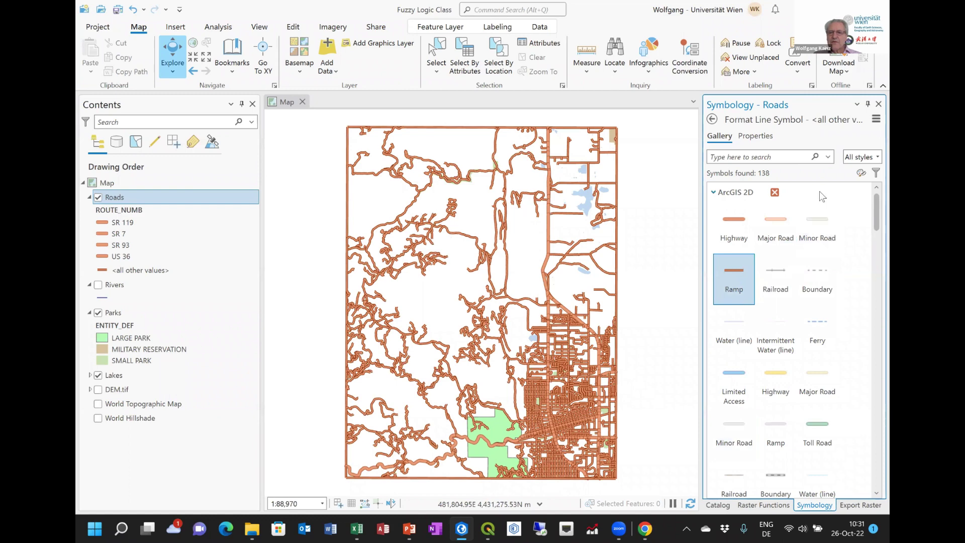
Apply the 0.5 Point line symbol to the Roads layer's <all other values> class and return to the primary symbology
{"action": "scroll", "coordinate": [786, 365], "scroll_direction": "down", "scroll_amount": 5}
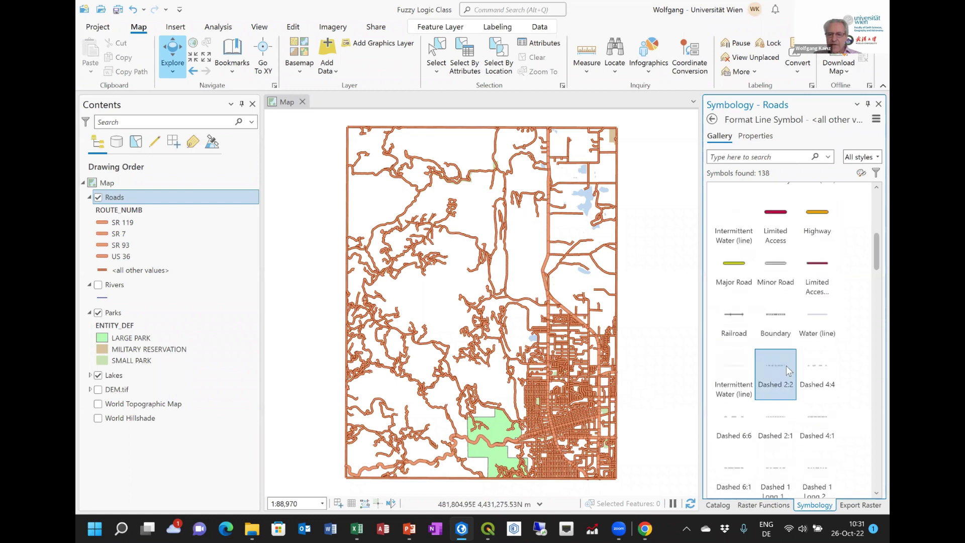
{"action": "scroll", "coordinate": [773, 346], "scroll_direction": "down", "scroll_amount": 5}
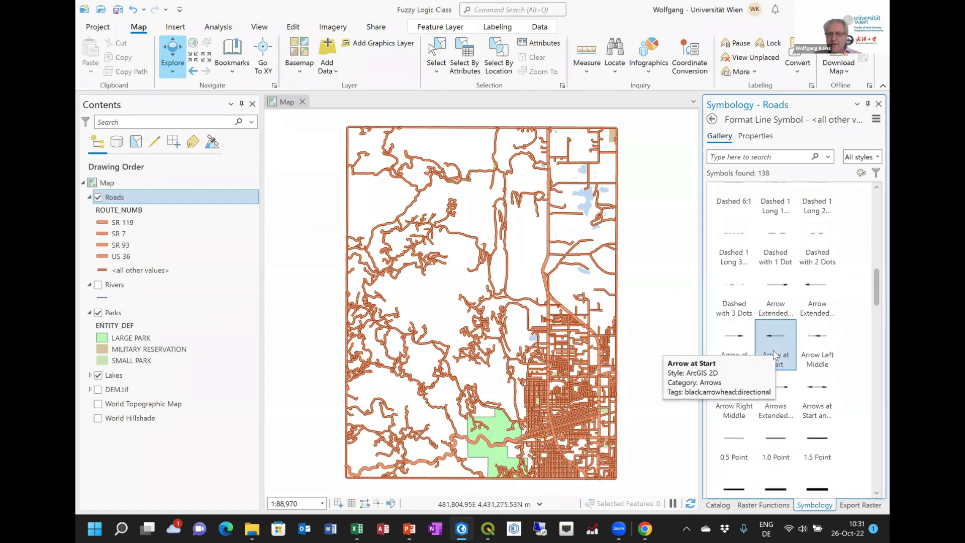
{"action": "left_click", "coordinate": [741, 444]}
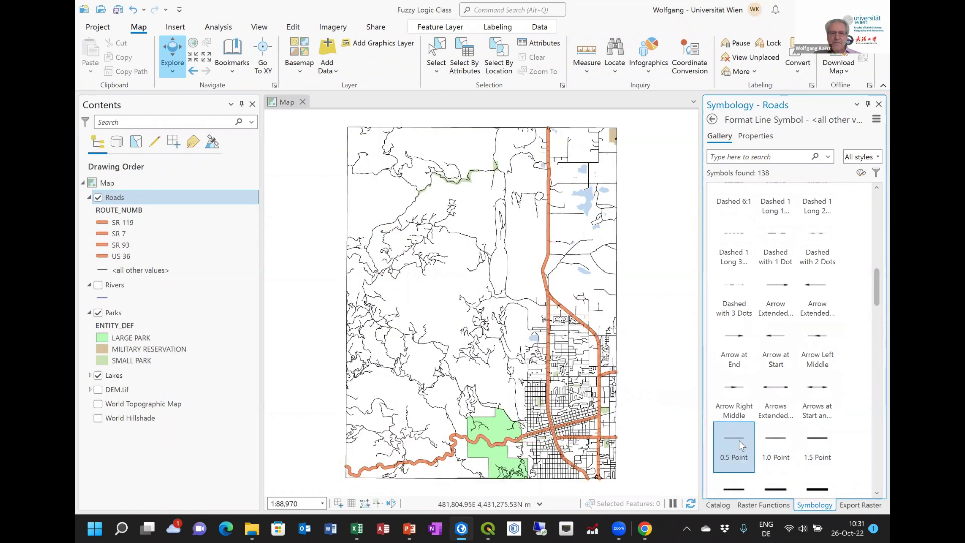
{"action": "left_click", "coordinate": [712, 119]}
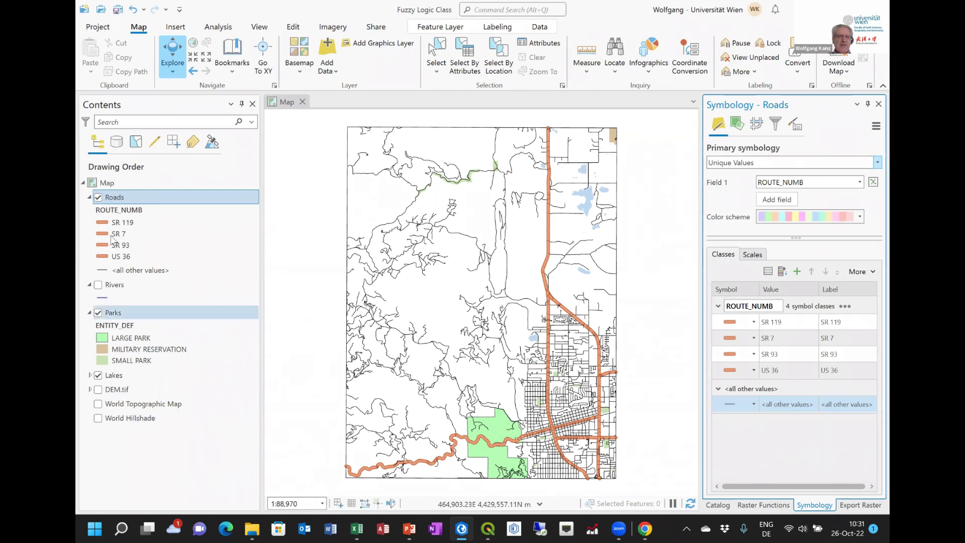
Turn on the Rivers layer and open its primary symbology settings
{"action": "left_click", "coordinate": [98, 285]}
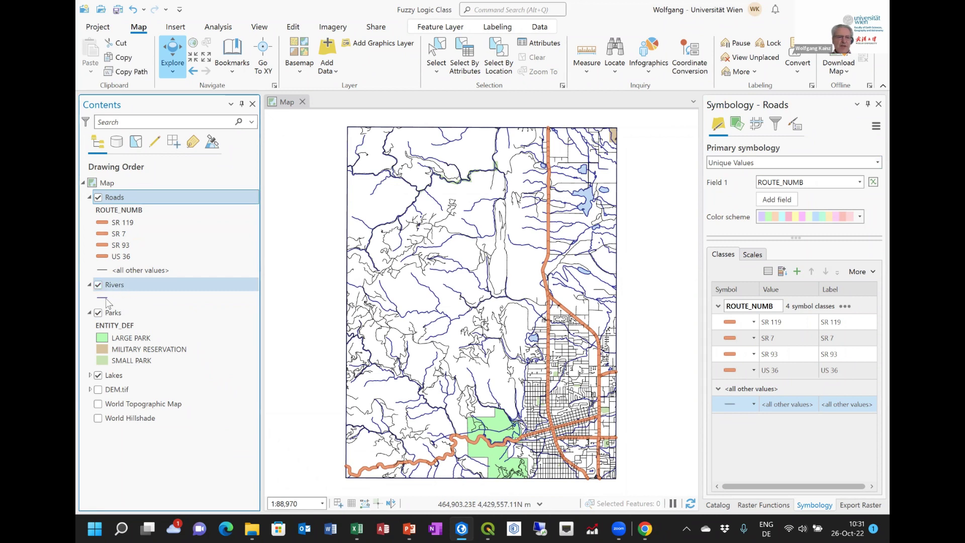
{"action": "left_click", "coordinate": [107, 298]}
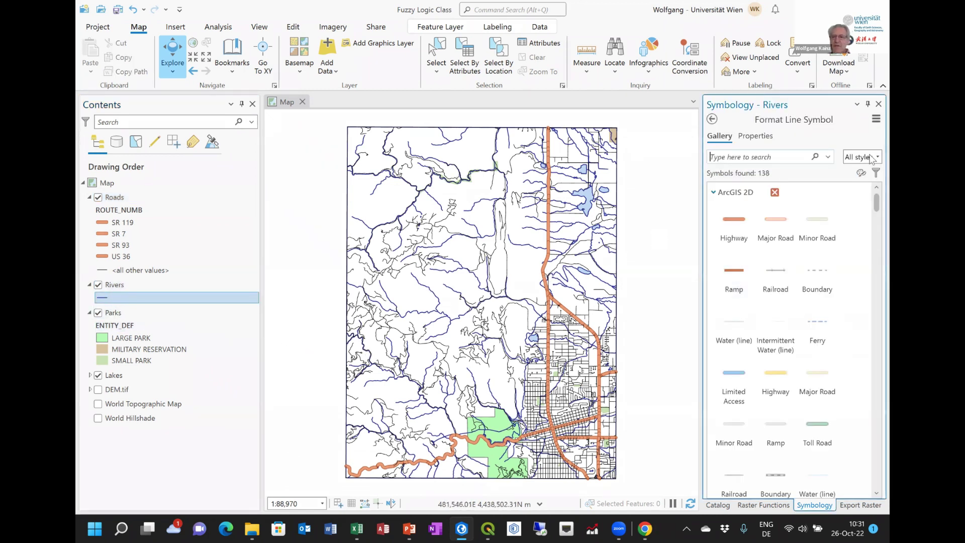
{"action": "left_click", "coordinate": [713, 120]}
Symbolize the Rivers layer with unique values based on ENTITY_DEF and remove the blank class
{"action": "left_click", "coordinate": [877, 163]}
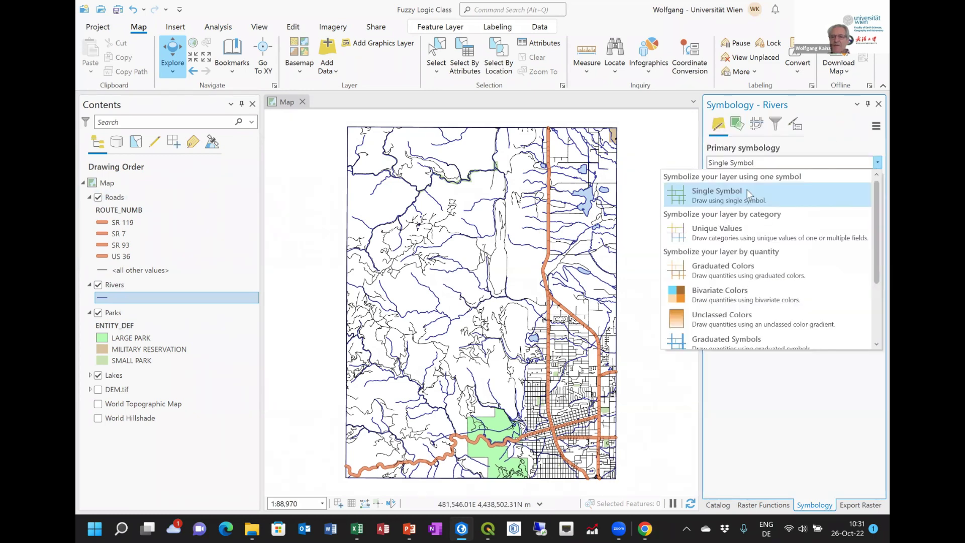
{"action": "left_click", "coordinate": [720, 235]}
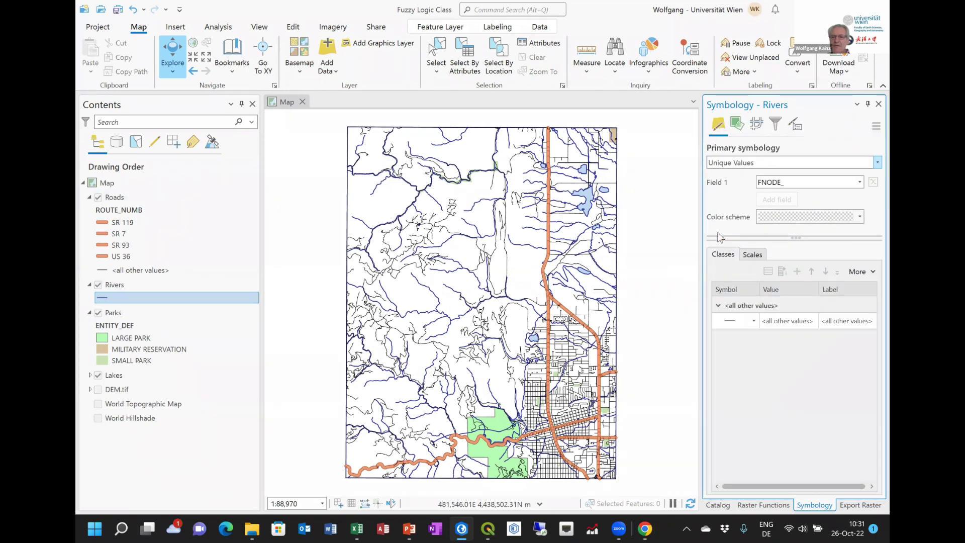
{"action": "left_click", "coordinate": [859, 181]}
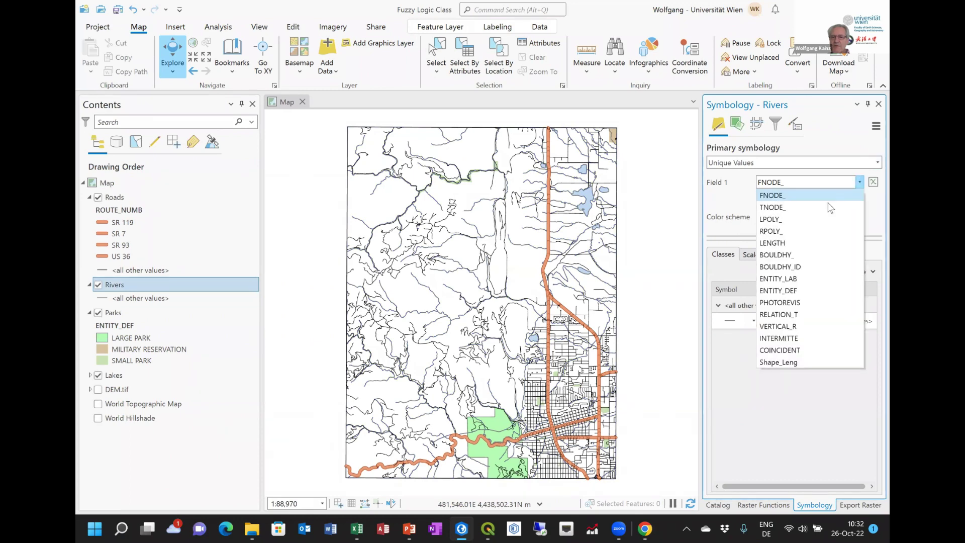
{"action": "left_click", "coordinate": [803, 292]}
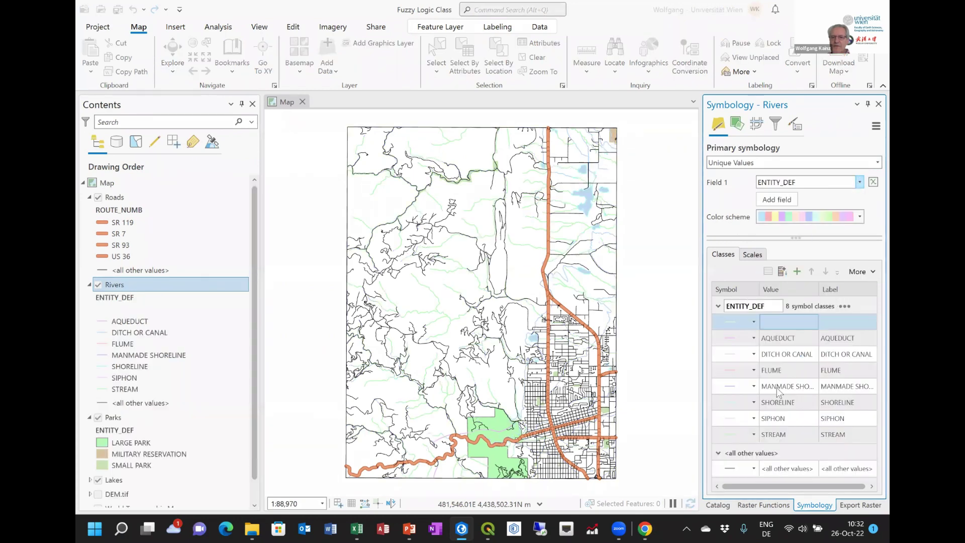
{"action": "right_click", "coordinate": [825, 319]}
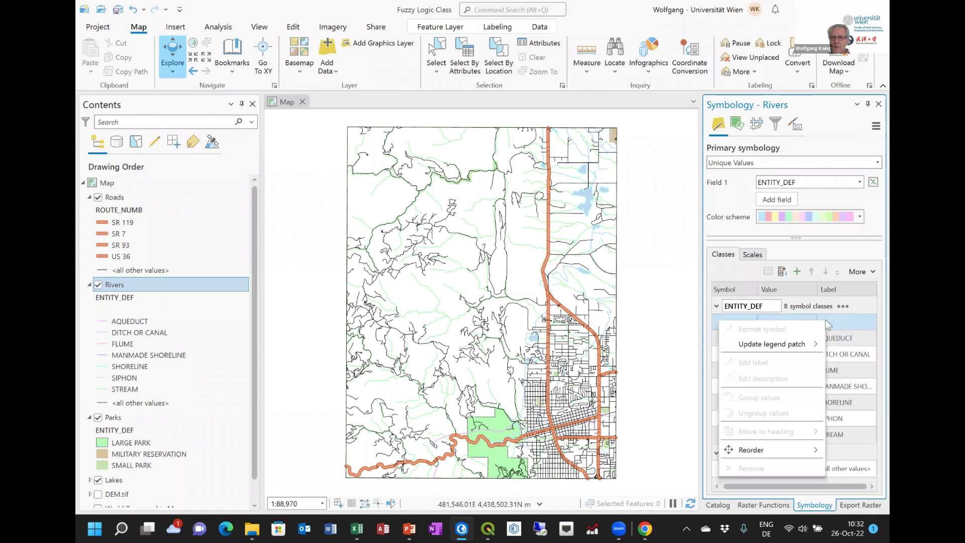
{"action": "left_click", "coordinate": [764, 468]}
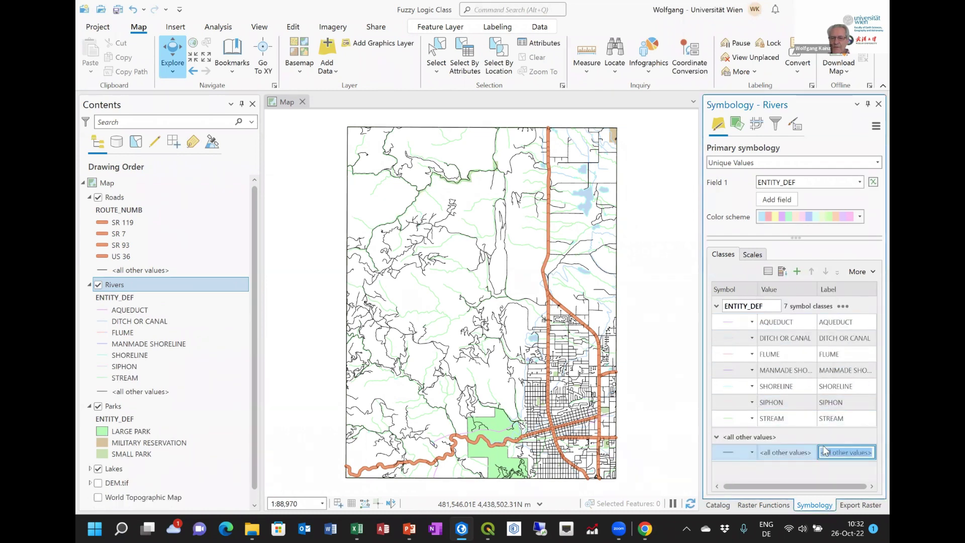
Try to remove the <all other values> class from the Rivers layer's unique-value symbology
{"action": "right_click", "coordinate": [788, 451]}
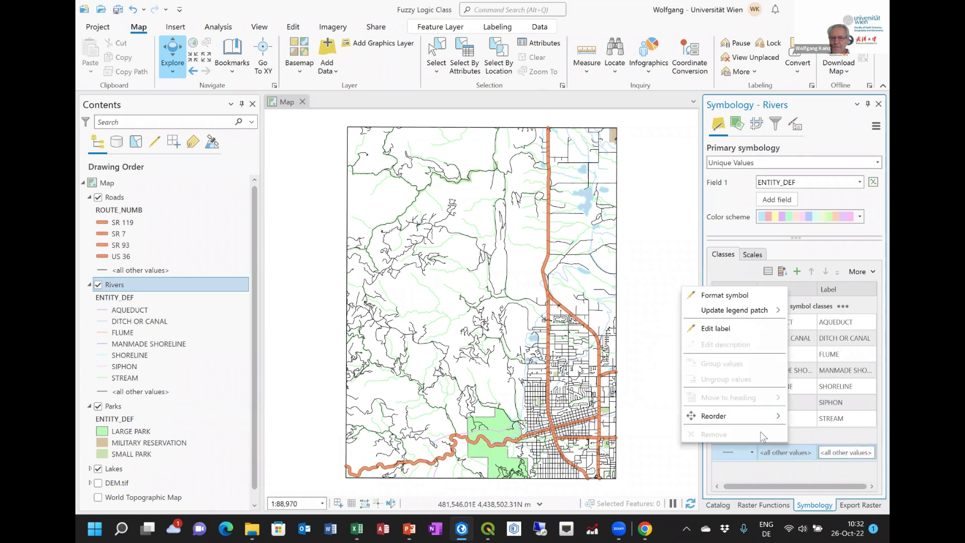
{"action": "left_click", "coordinate": [825, 455]}
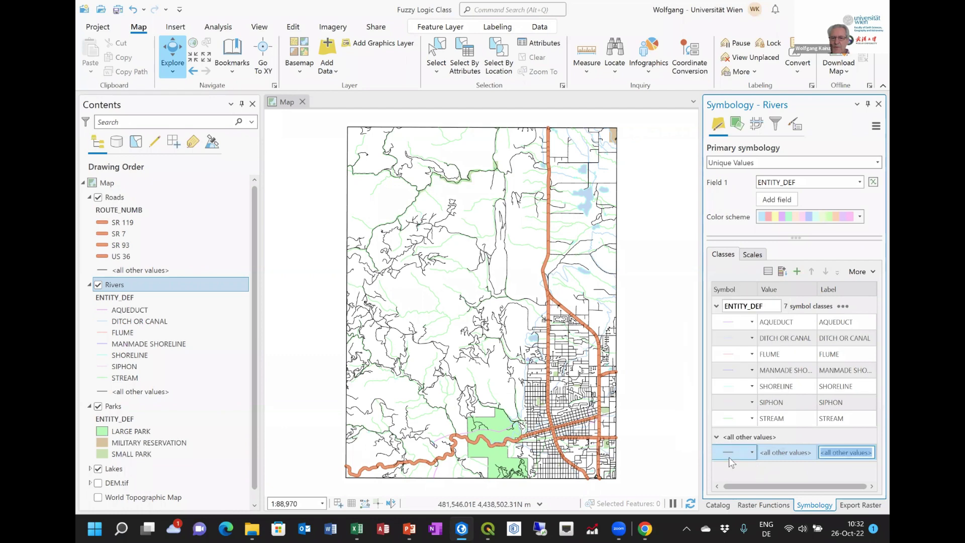
{"action": "left_click", "coordinate": [728, 457]}
{"action": "left_click", "coordinate": [807, 465]}
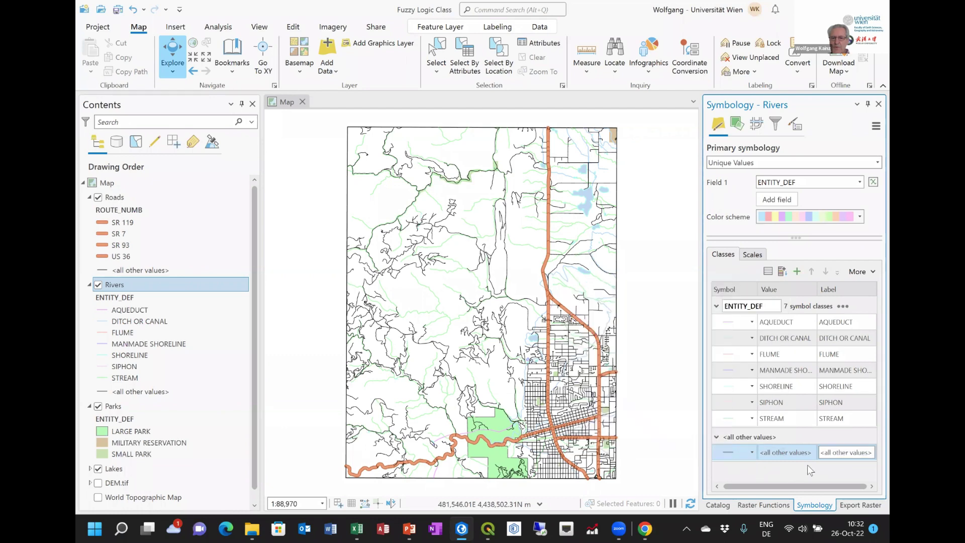
{"action": "right_click", "coordinate": [780, 449]}
{"action": "left_click", "coordinate": [804, 436]}
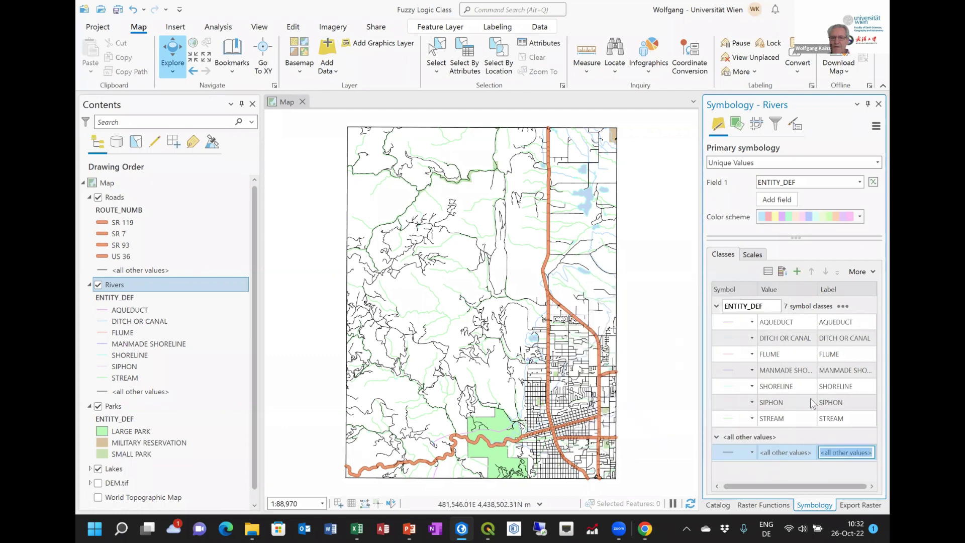
Apply the ArcGIS 2D Water (line) symbol to the AQUEDUCT class of the Rivers layer
{"action": "left_click", "coordinate": [725, 324]}
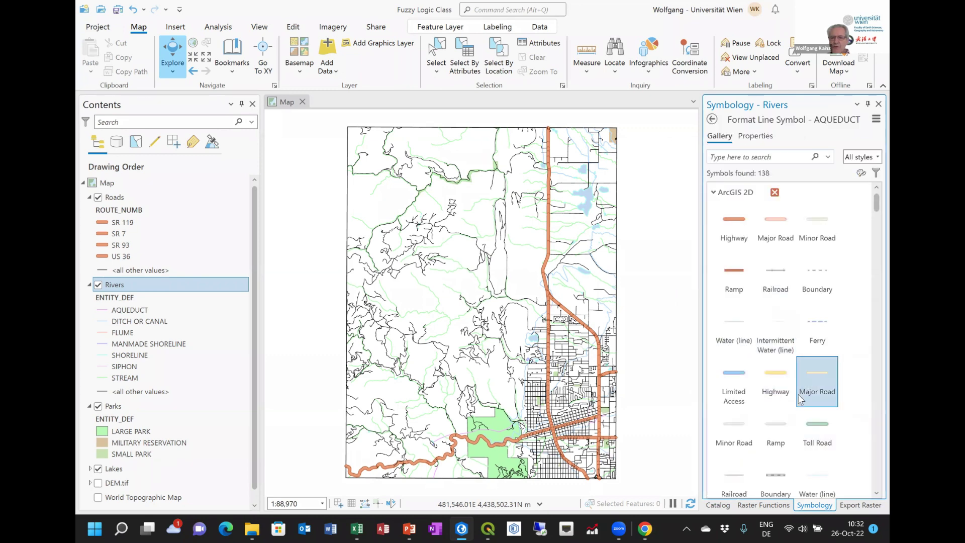
{"action": "scroll", "coordinate": [797, 392], "scroll_direction": "down", "scroll_amount": 5}
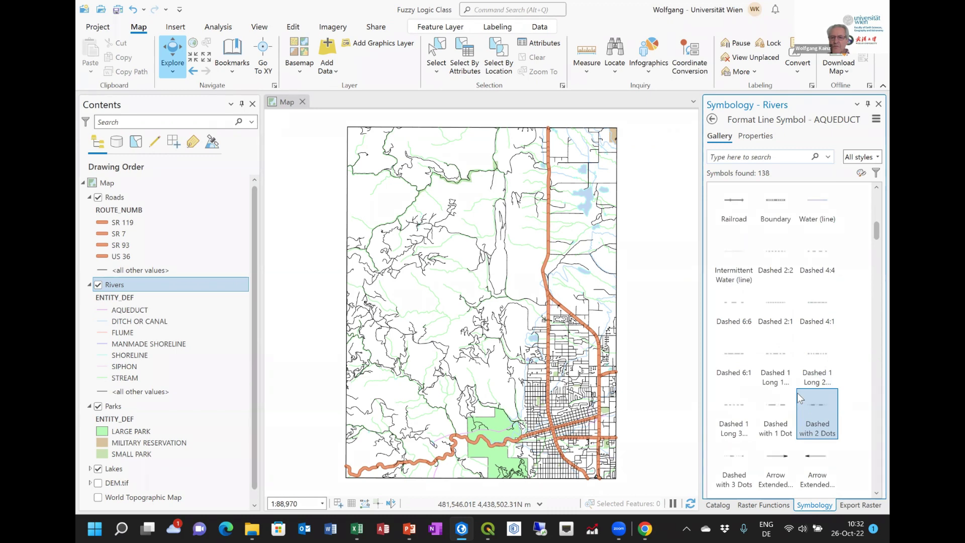
{"action": "scroll", "coordinate": [795, 394], "scroll_direction": "down", "scroll_amount": 4}
{"action": "scroll", "coordinate": [796, 394], "scroll_direction": "up", "scroll_amount": 8}
{"action": "left_click", "coordinate": [735, 275]}
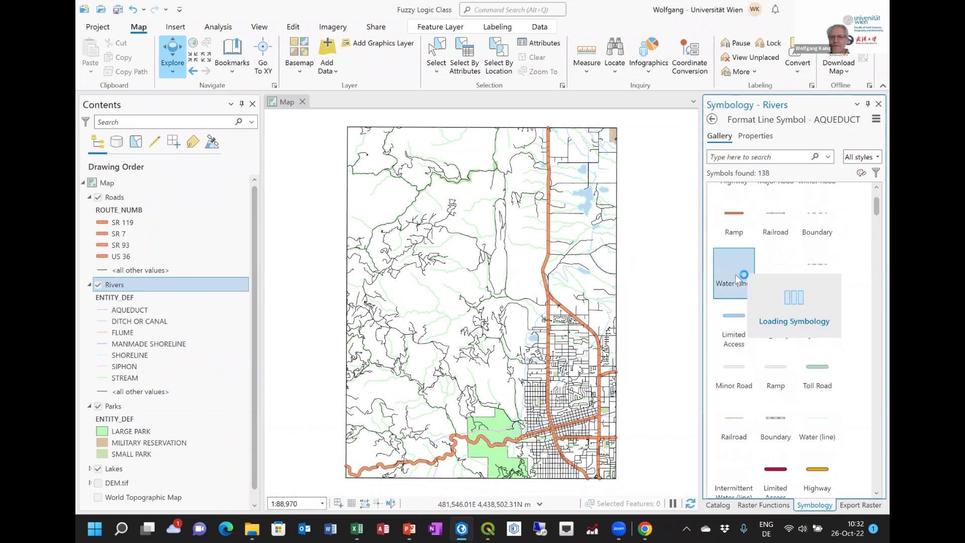
{"action": "left_click", "coordinate": [713, 120]}
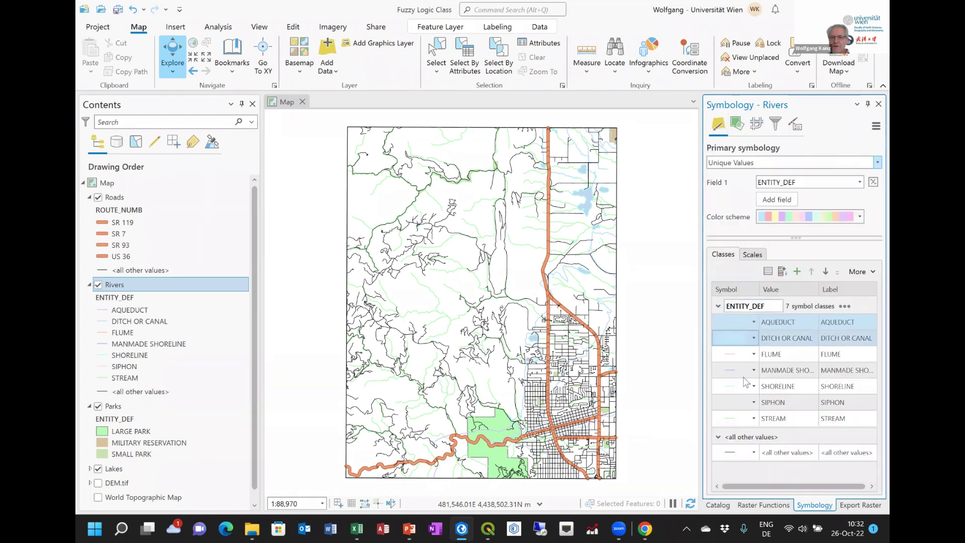
Browse the line symbol gallery for the DITCH OR CANAL class of the Rivers layer
{"action": "left_click", "coordinate": [731, 344]}
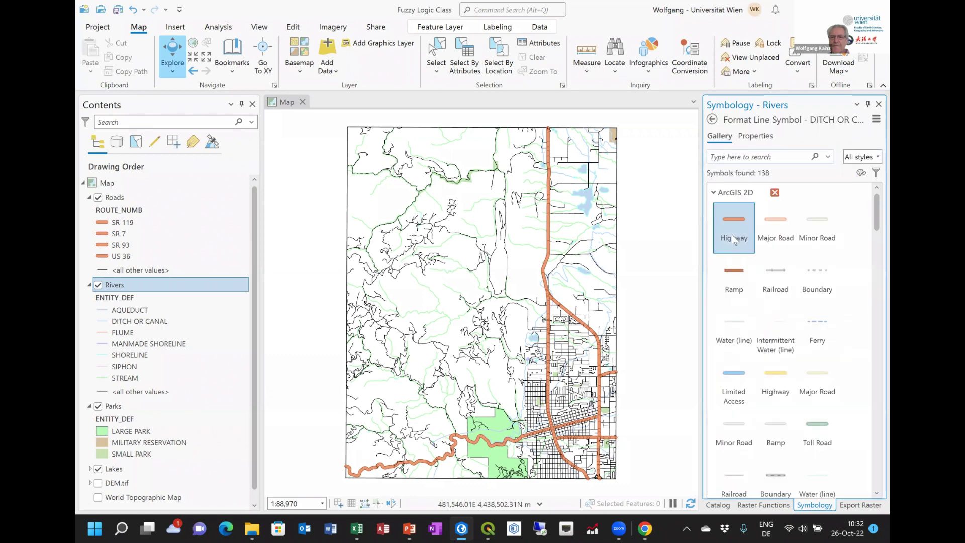
{"action": "scroll", "coordinate": [738, 288], "scroll_direction": "down", "scroll_amount": 3}
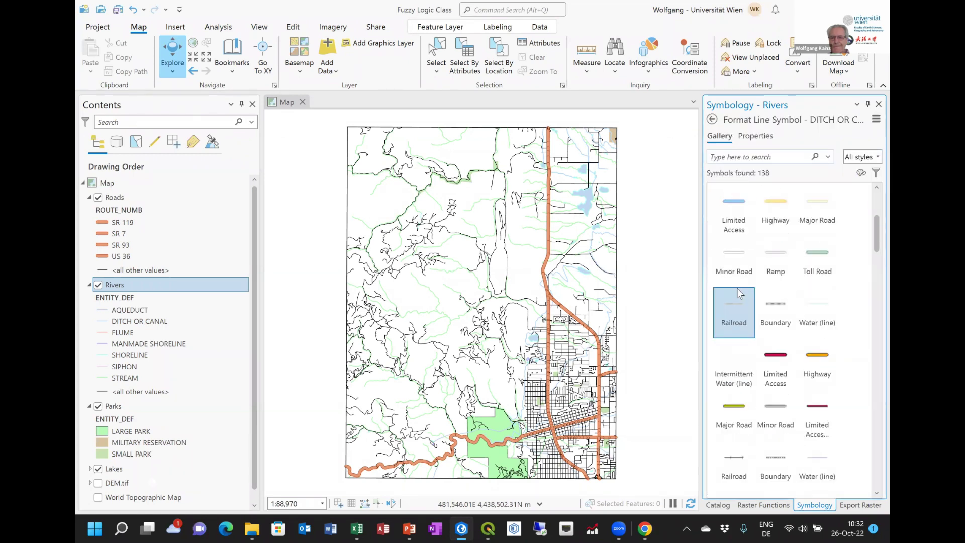
{"action": "scroll", "coordinate": [757, 303], "scroll_direction": "down", "scroll_amount": 3}
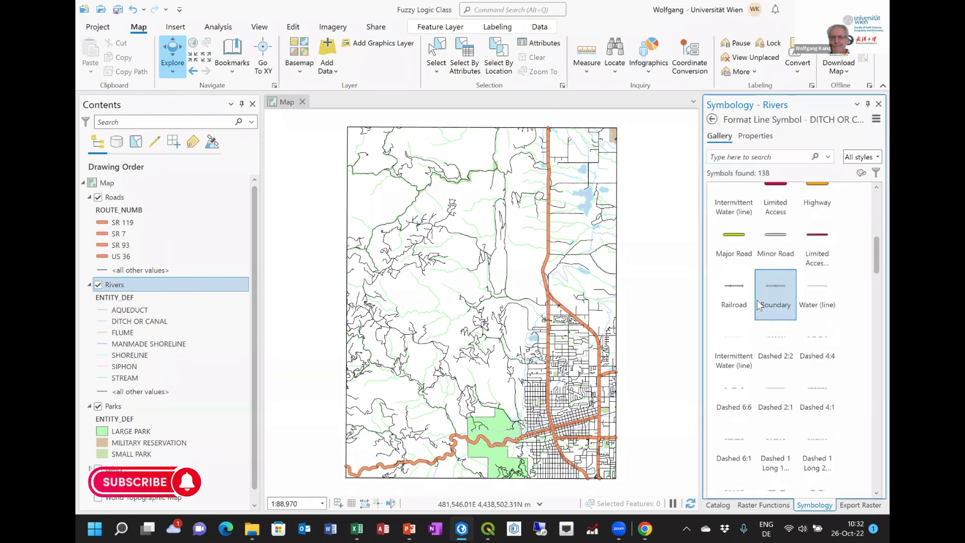
{"action": "scroll", "coordinate": [756, 306], "scroll_direction": "up", "scroll_amount": 3}
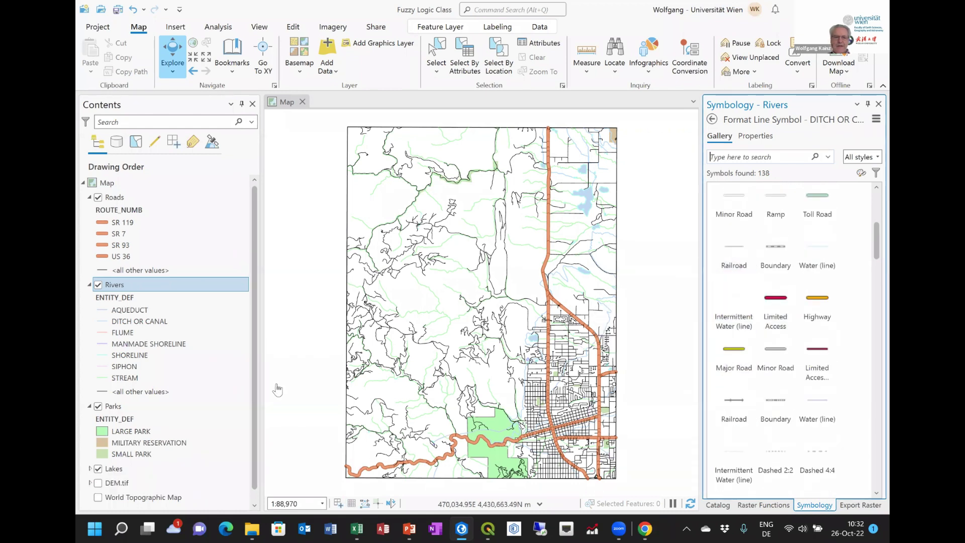
{"action": "left_click", "coordinate": [303, 402]}
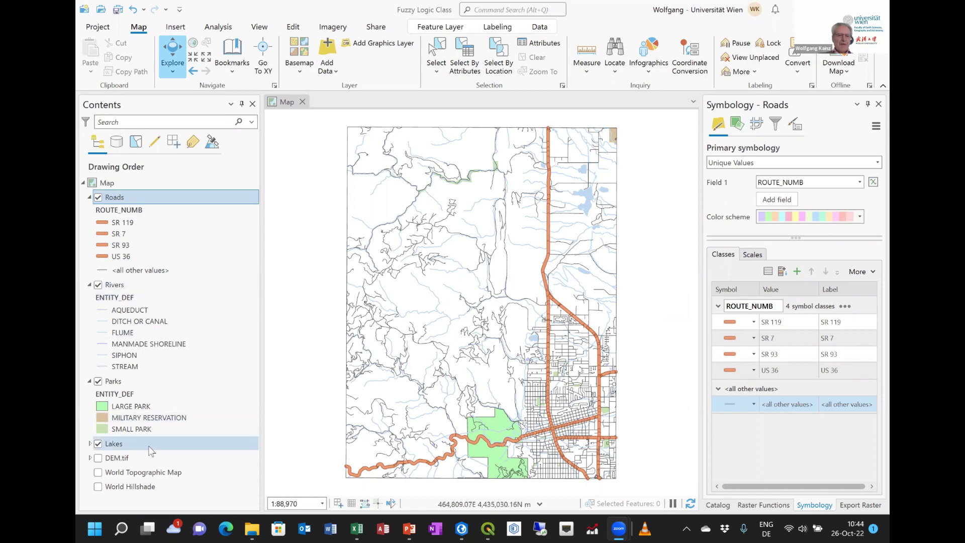
Toggle the DEM.tif layer on and off and display the World Topographic Map basemap
{"action": "left_click", "coordinate": [98, 458]}
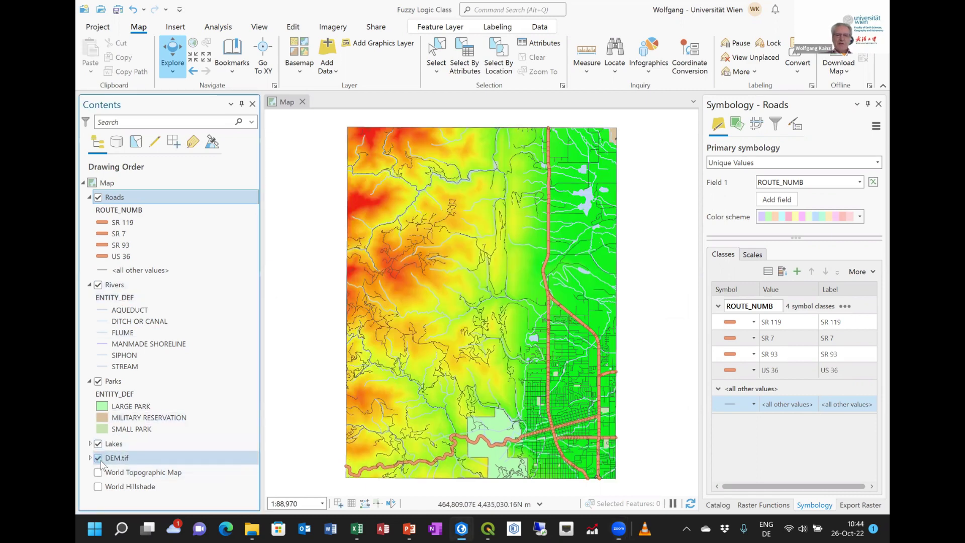
{"action": "left_click", "coordinate": [98, 458]}
{"action": "left_click", "coordinate": [98, 472]}
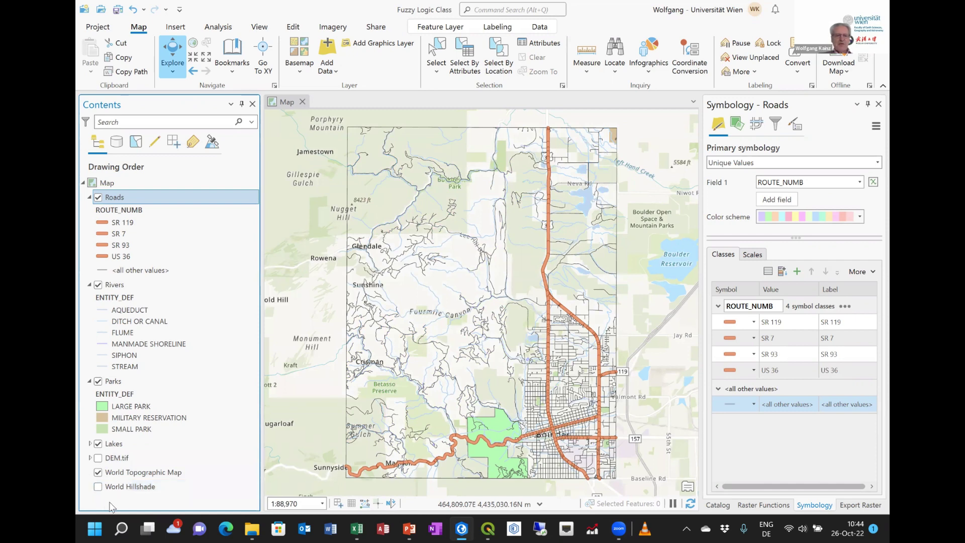
Toggle the World Hillshade layer on and off, hide the World Topographic Map basemap and bring up the project catalog
{"action": "left_click", "coordinate": [113, 486], "text": "ctrl"}
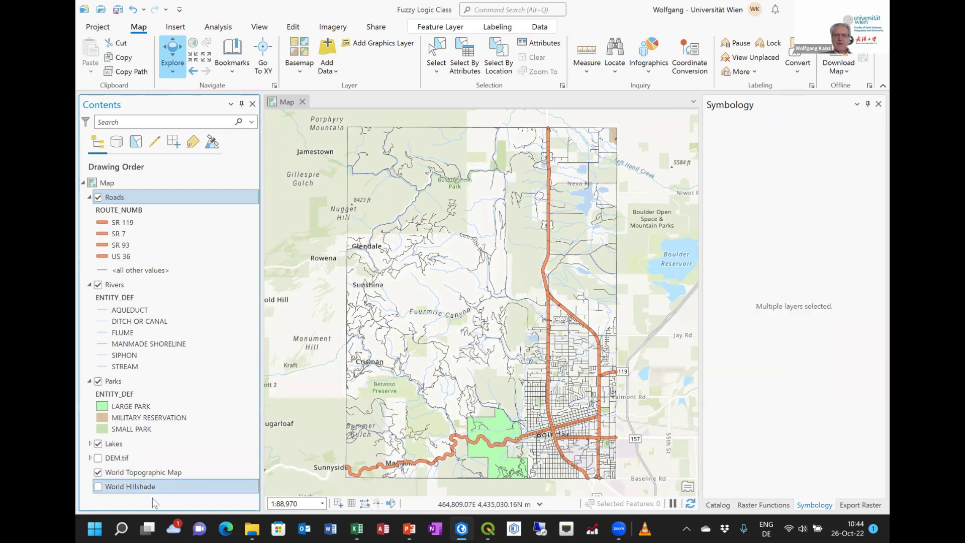
{"action": "left_click", "coordinate": [98, 487]}
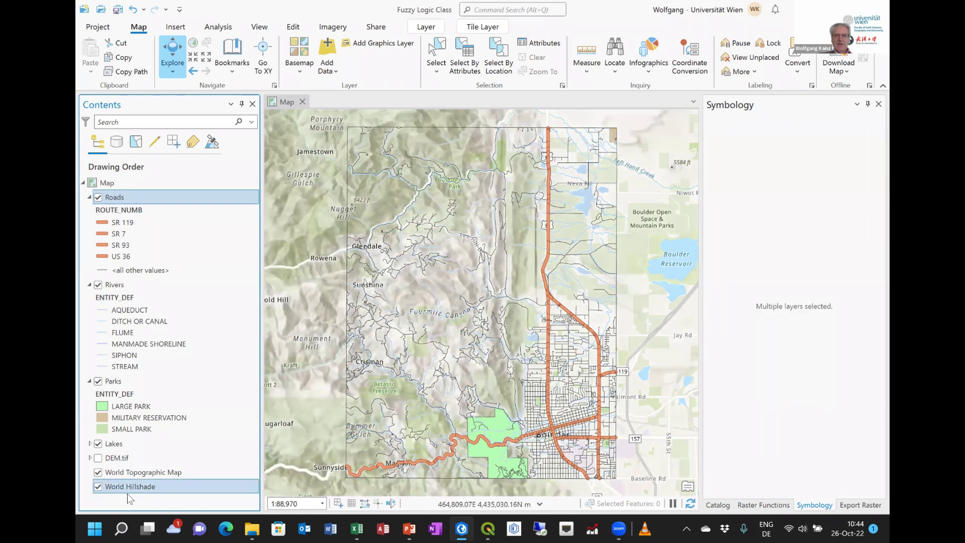
{"action": "left_click", "coordinate": [98, 487]}
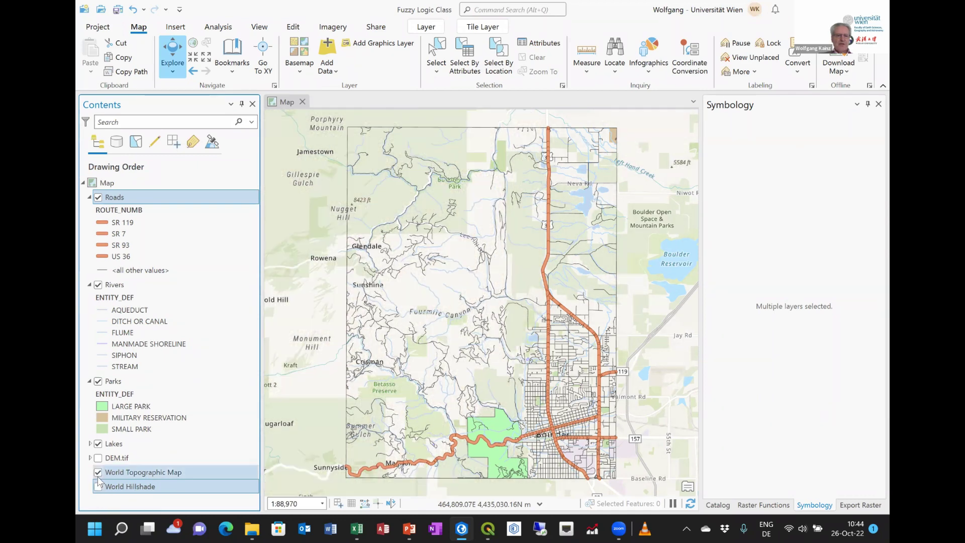
{"action": "left_click", "coordinate": [97, 472]}
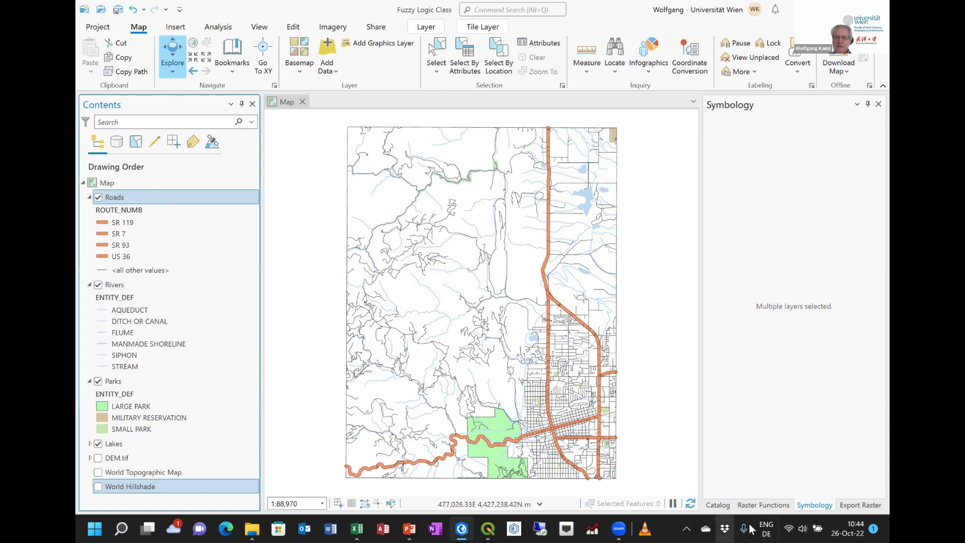
{"action": "left_click", "coordinate": [718, 505]}
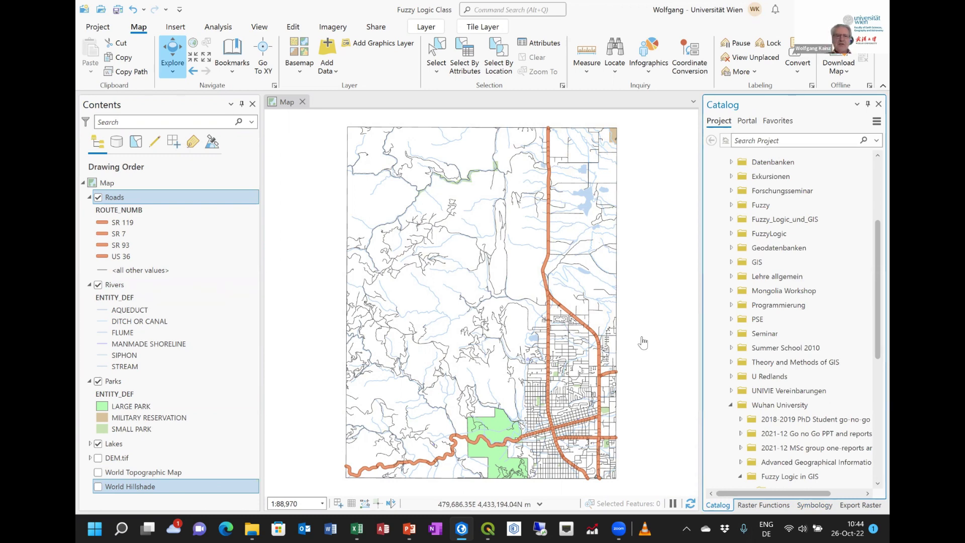
Switch to QGIS and add DEM.tif from the Fuzzy Logic in GIS Data folder as a raster layer
{"action": "left_click", "coordinate": [487, 528]}
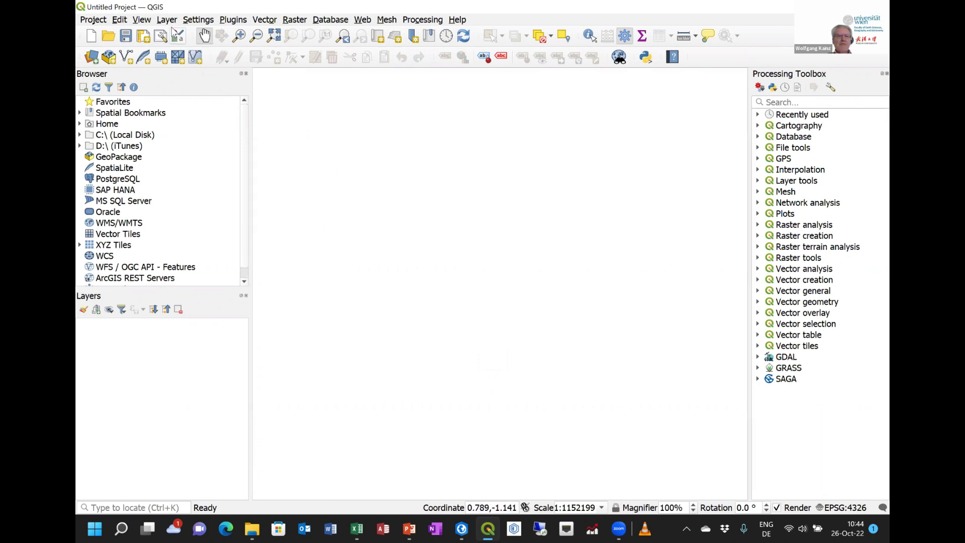
{"action": "left_click", "coordinate": [166, 20]}
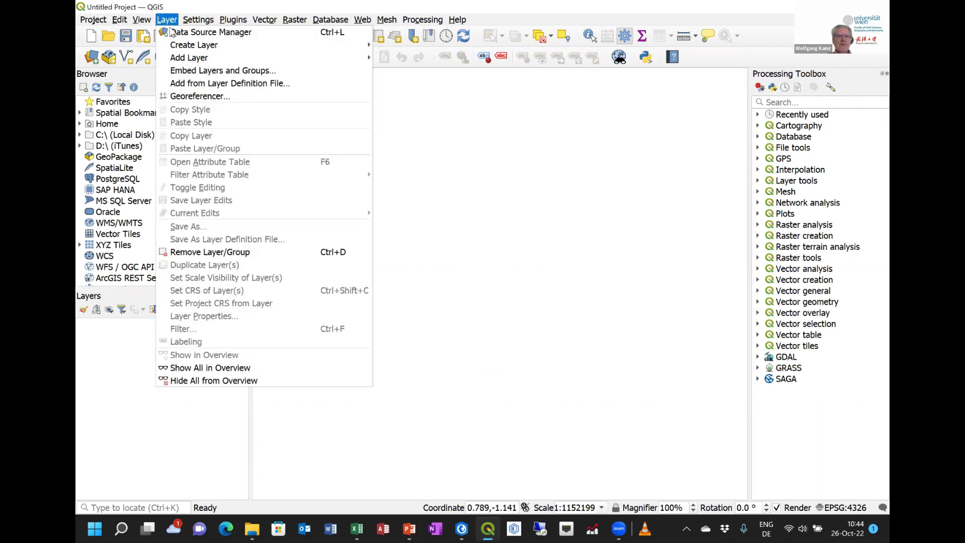
{"action": "mouse_move", "coordinate": [189, 60]}
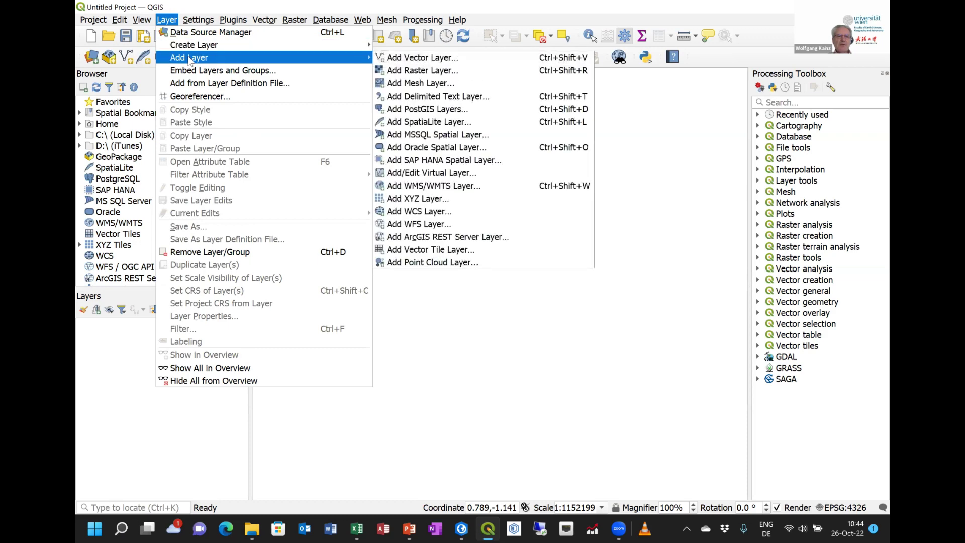
{"action": "left_click", "coordinate": [448, 73]}
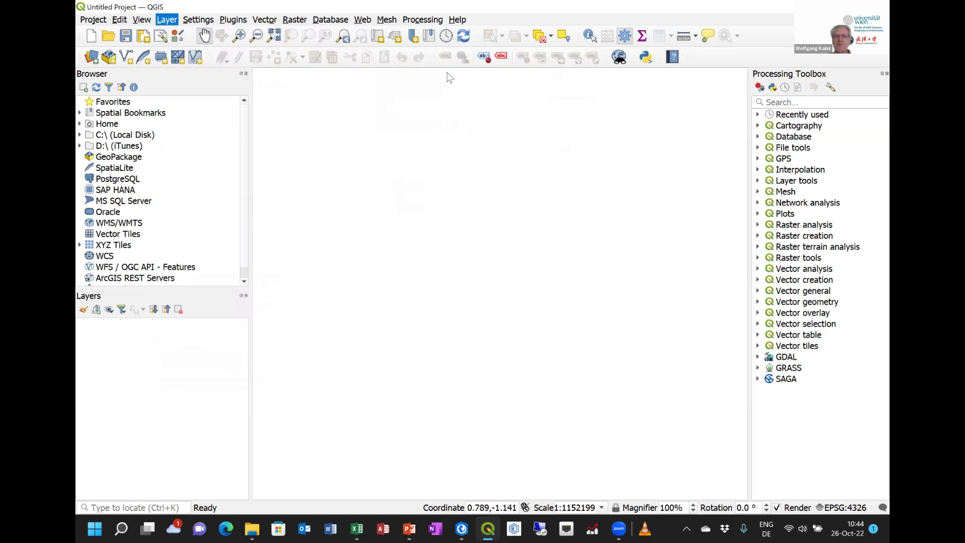
{"action": "left_click", "coordinate": [720, 151]}
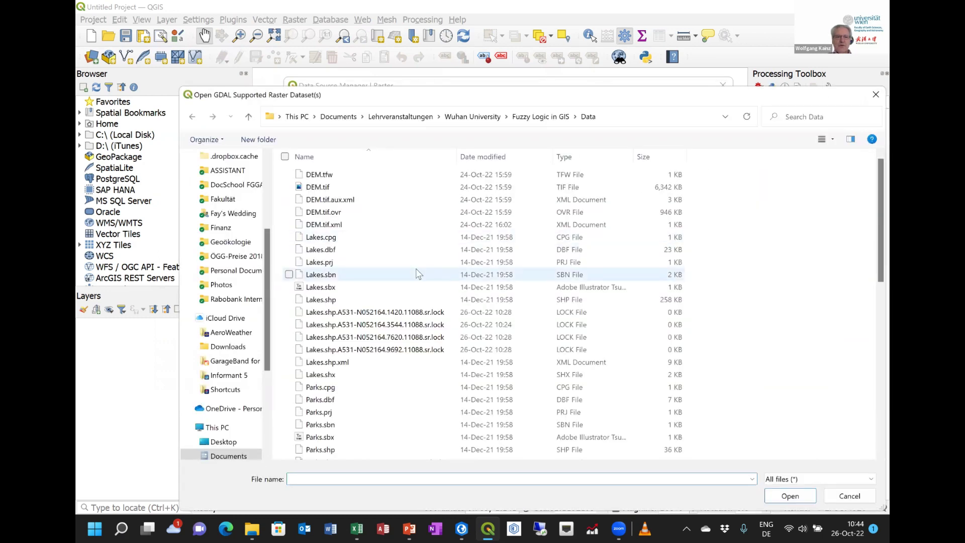
{"action": "left_click", "coordinate": [327, 190]}
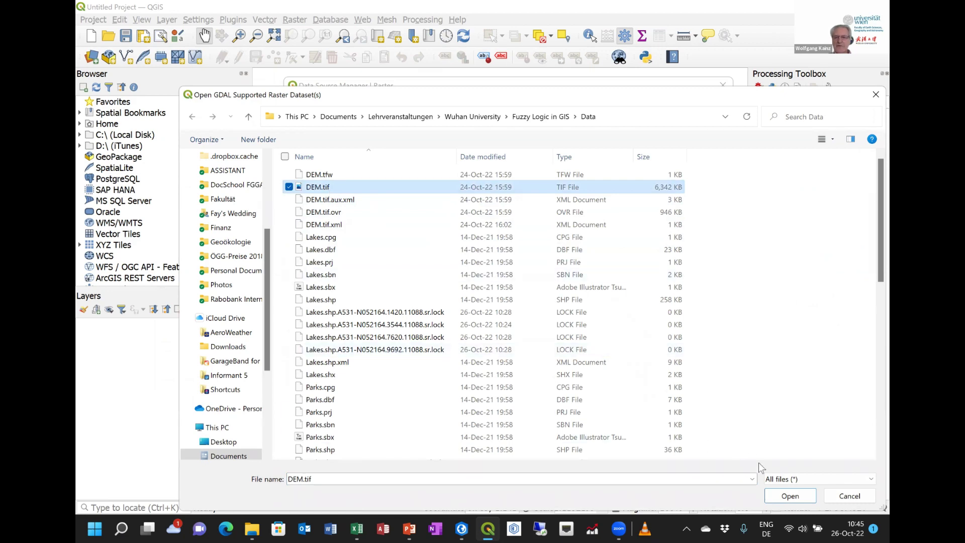
{"action": "left_click", "coordinate": [782, 497]}
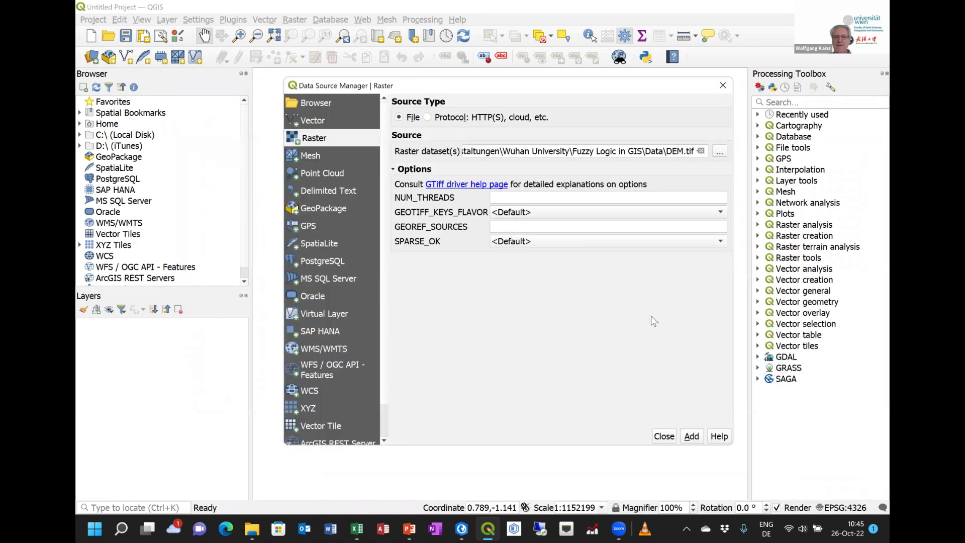
{"action": "left_click", "coordinate": [695, 437]}
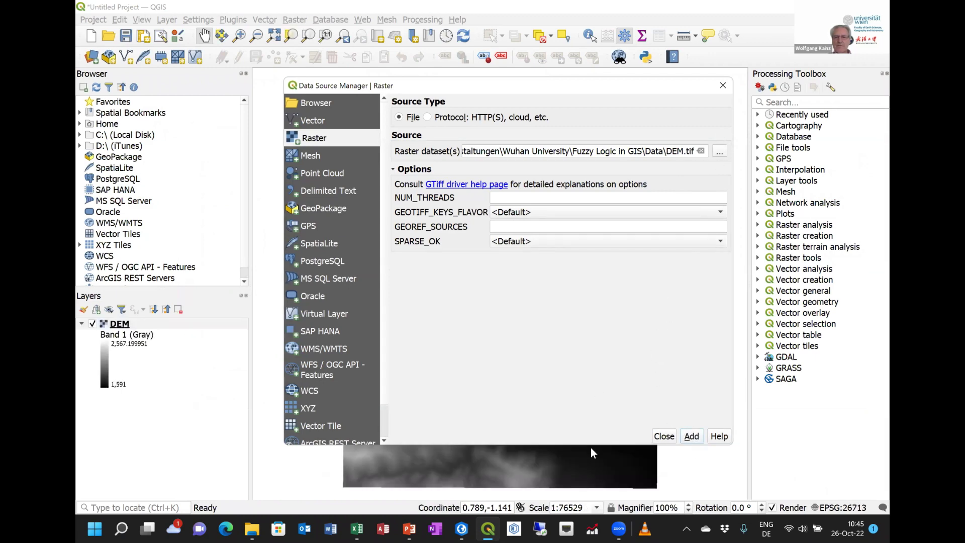
{"action": "left_click", "coordinate": [663, 436]}
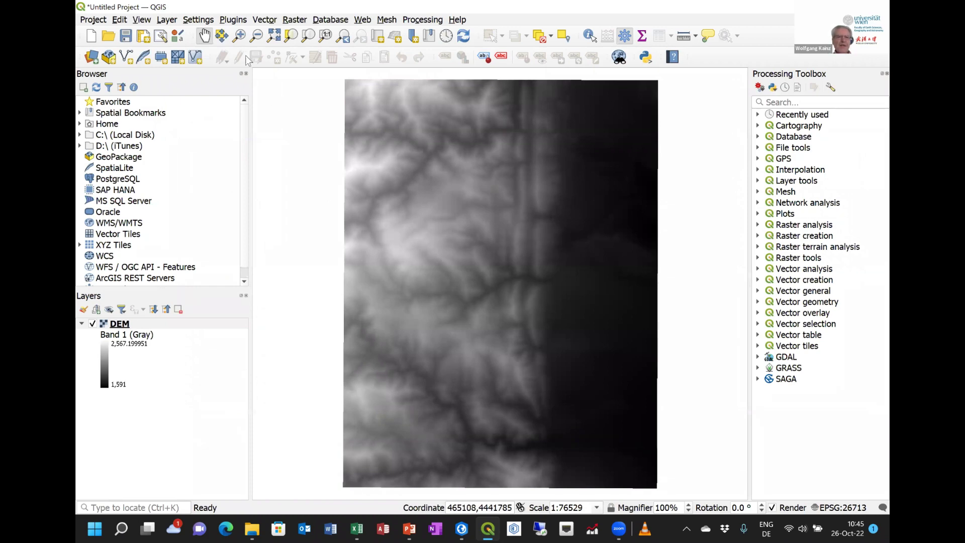
Add Lakes.shp from the Data folder to the project as a vector layer
{"action": "left_click", "coordinate": [167, 20]}
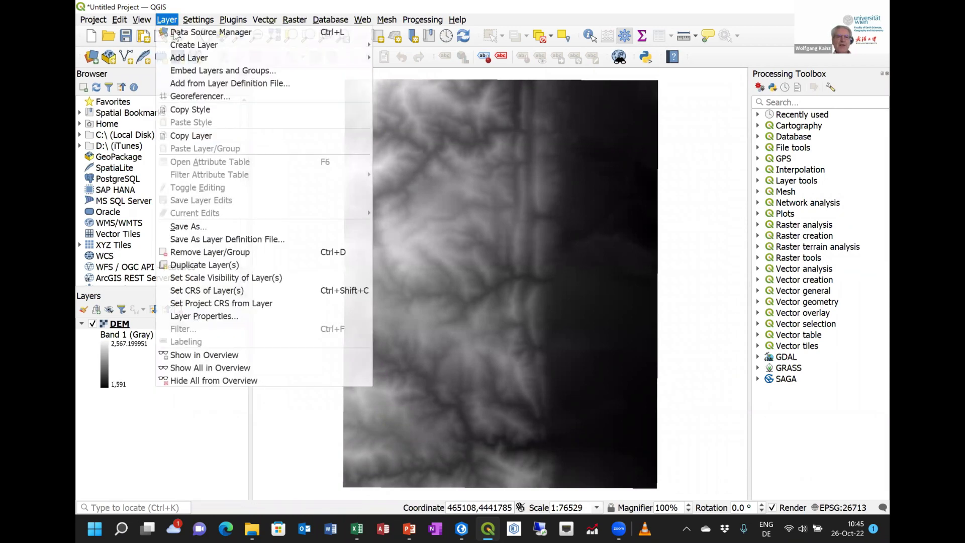
{"action": "mouse_move", "coordinate": [187, 58]}
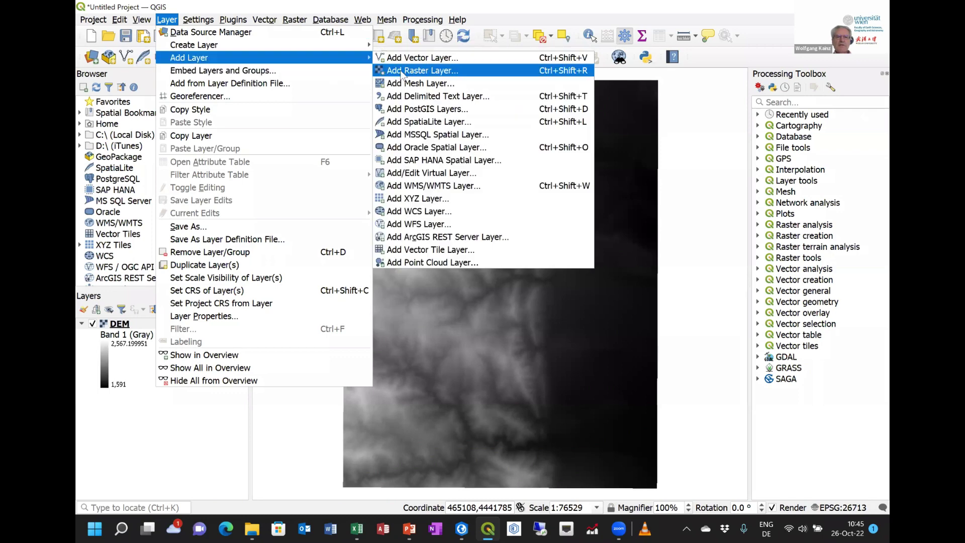
{"action": "left_click", "coordinate": [417, 57]}
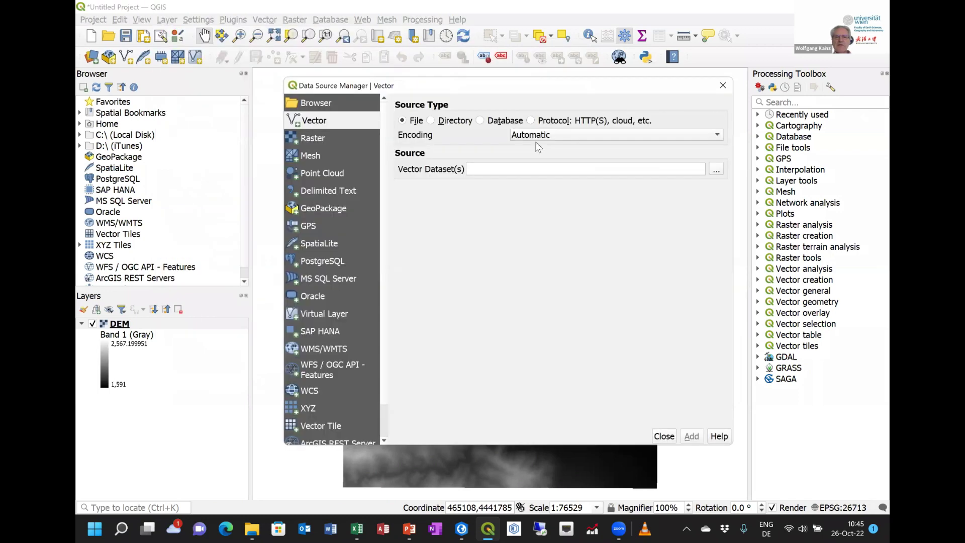
{"action": "left_click", "coordinate": [715, 170]}
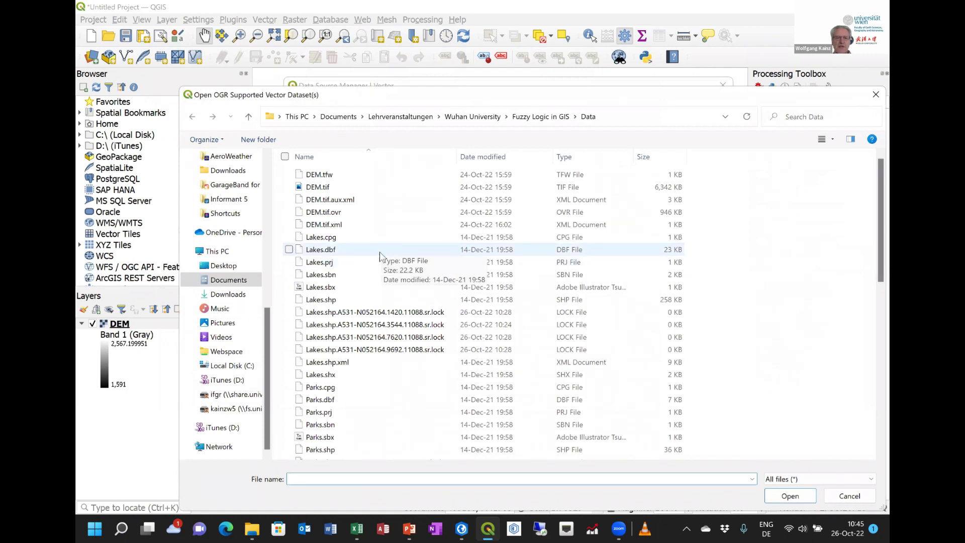
{"action": "left_click", "coordinate": [335, 302]}
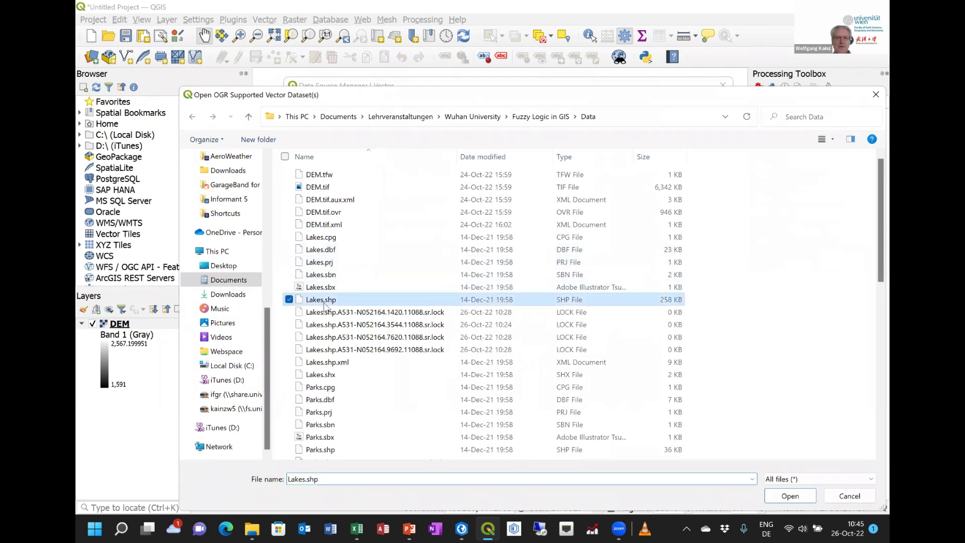
{"action": "left_click", "coordinate": [777, 498]}
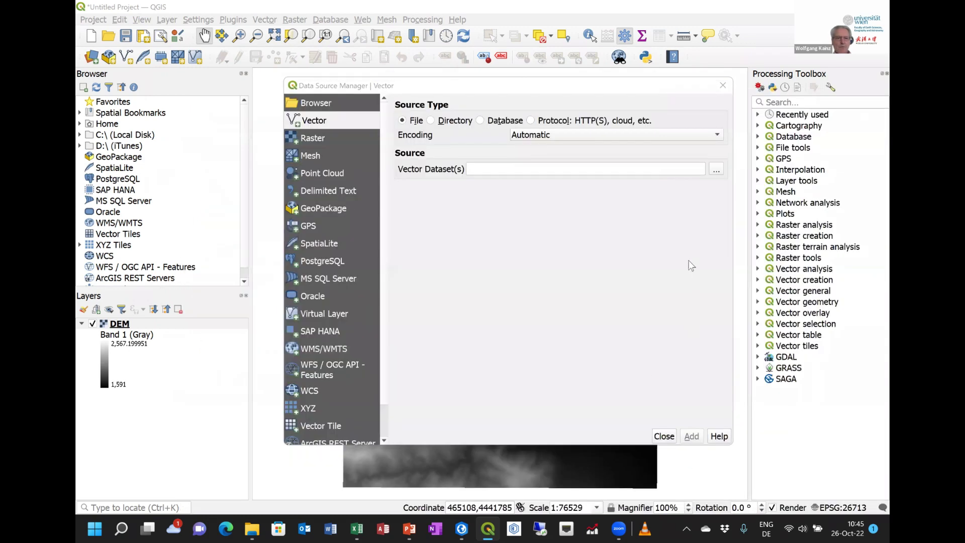
{"action": "left_click", "coordinate": [716, 170]}
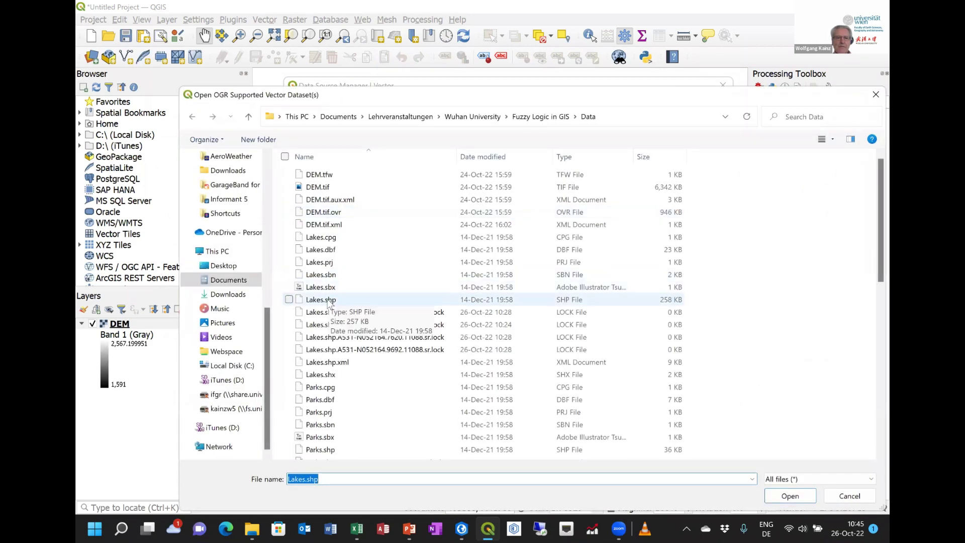
{"action": "left_click", "coordinate": [329, 300]}
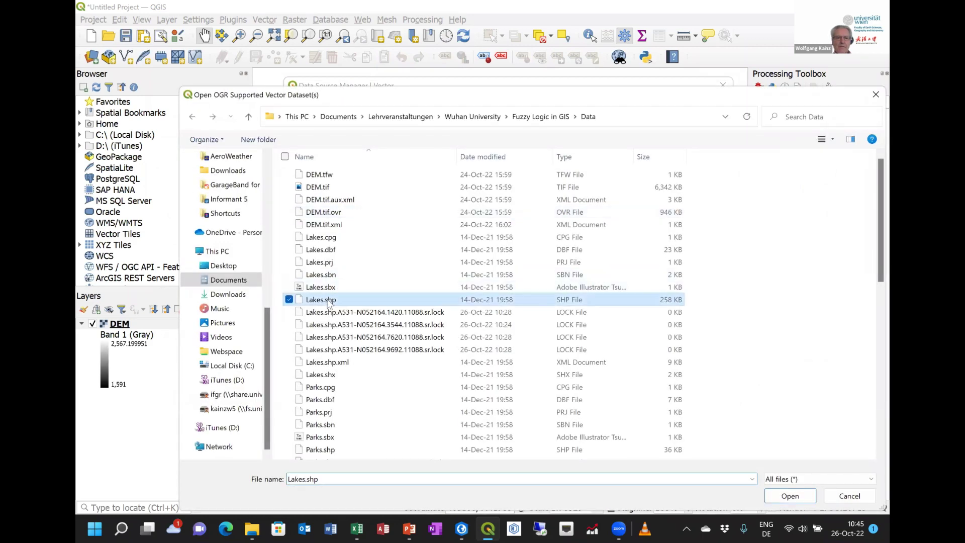
{"action": "left_click", "coordinate": [782, 494]}
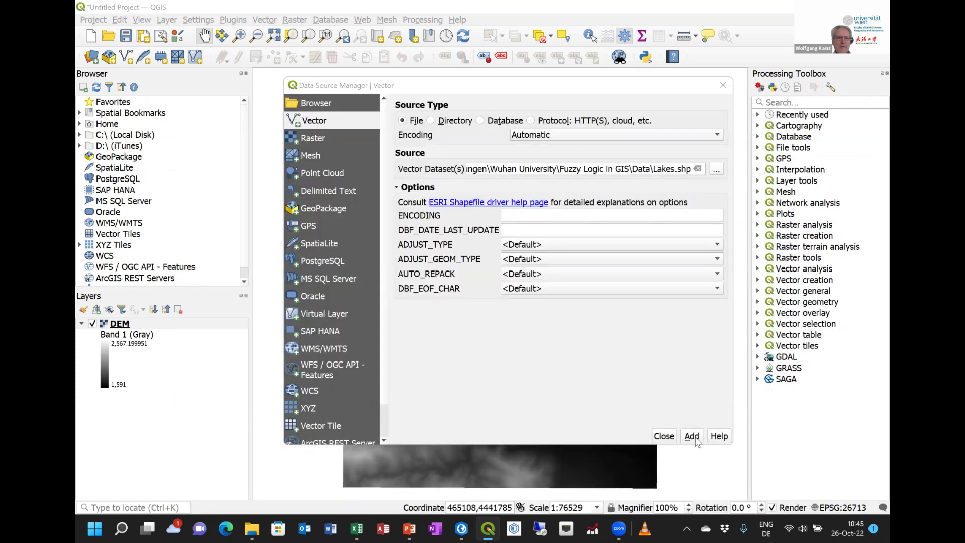
{"action": "left_click", "coordinate": [692, 437]}
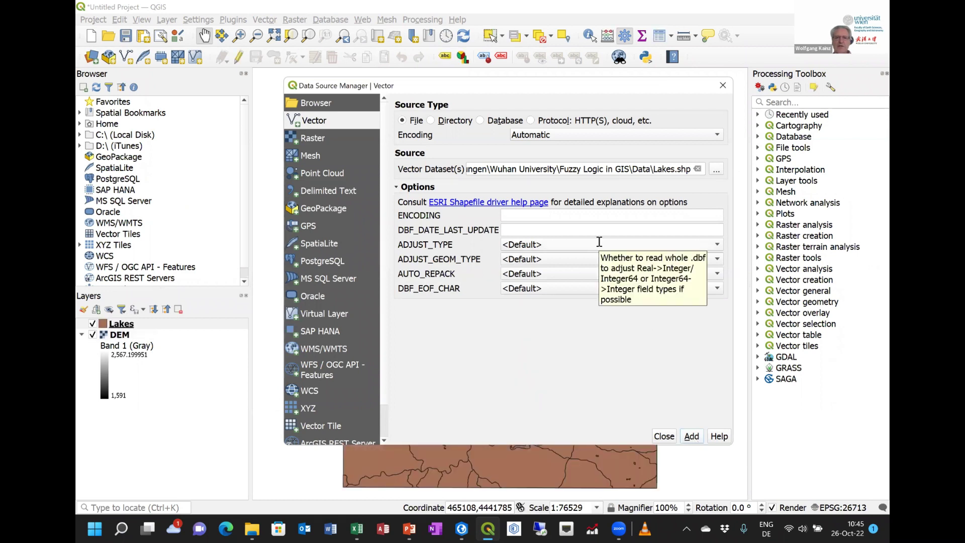
Add Parks.shp from the same Data folder as another vector layer
{"action": "left_click", "coordinate": [715, 172]}
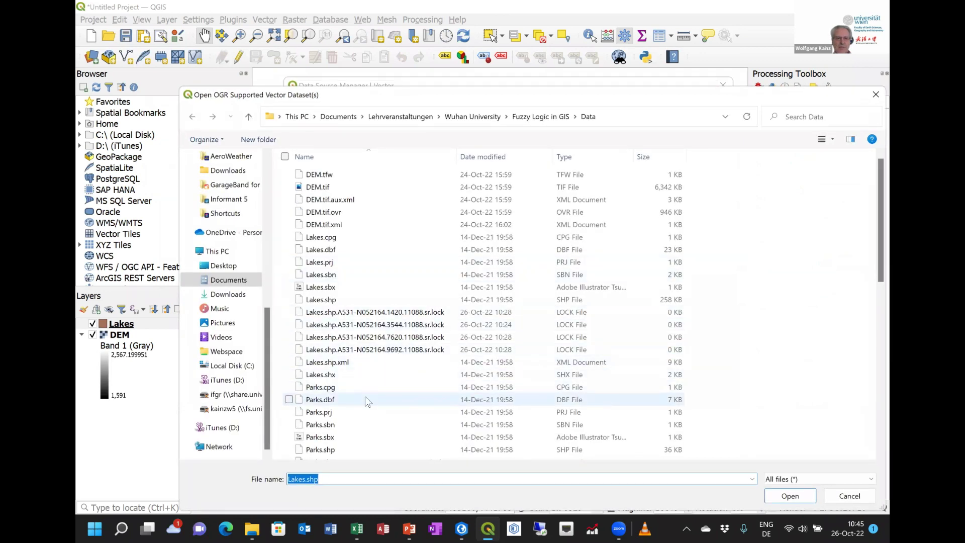
{"action": "left_click", "coordinate": [336, 450]}
{"action": "left_click", "coordinate": [773, 500]}
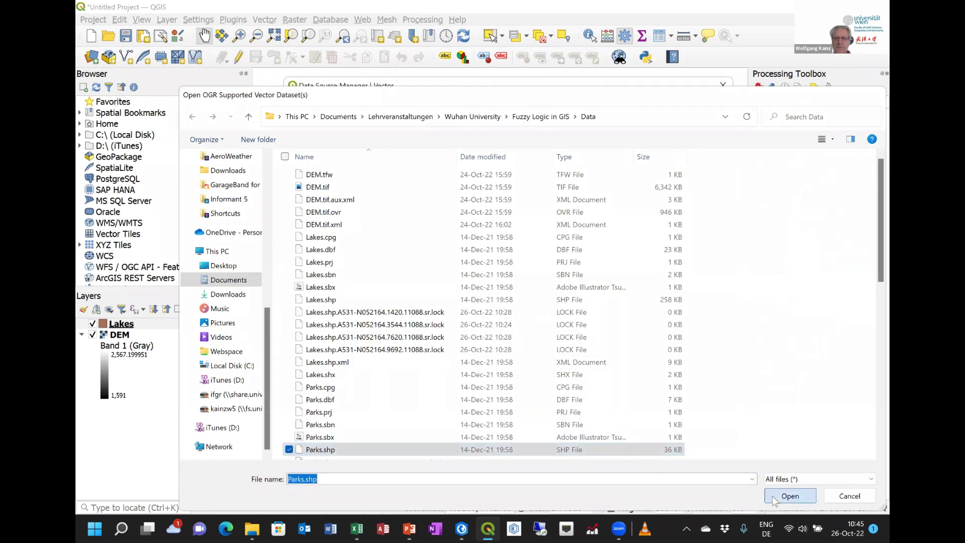
{"action": "left_click", "coordinate": [692, 437]}
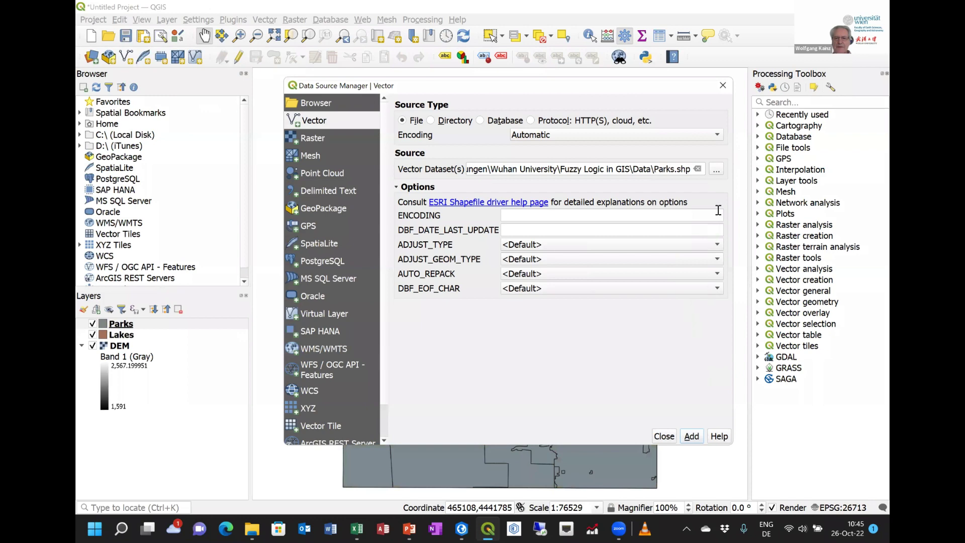
Add the Rivers.shp shapefile from the Data folder as a vector layer
{"action": "left_click", "coordinate": [716, 168]}
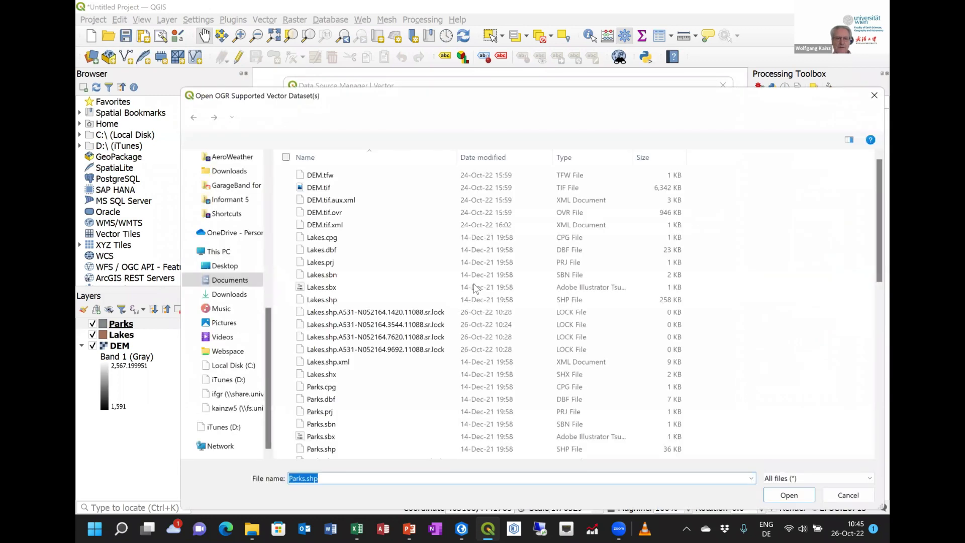
{"action": "scroll", "coordinate": [473, 285], "scroll_direction": "down", "scroll_amount": 7}
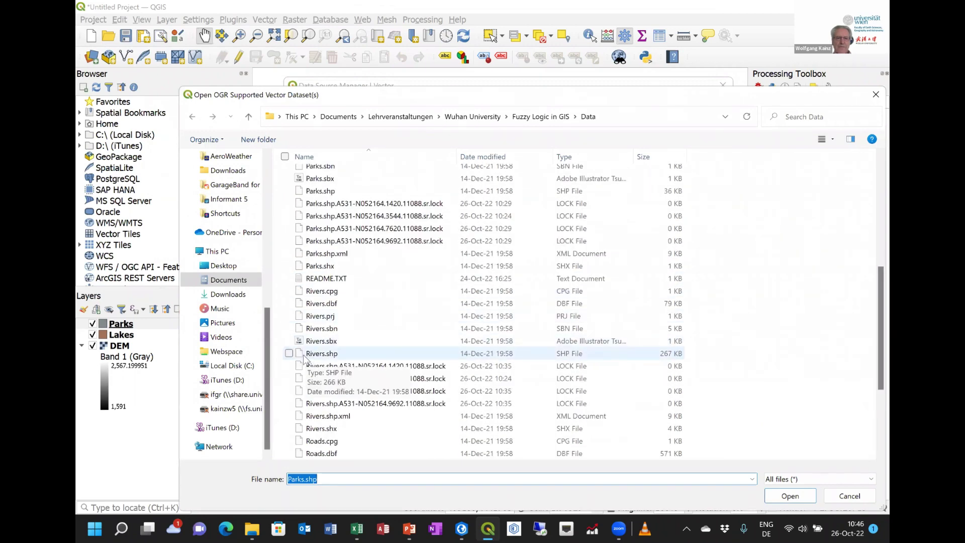
{"action": "left_click", "coordinate": [319, 354]}
{"action": "left_click", "coordinate": [790, 496]}
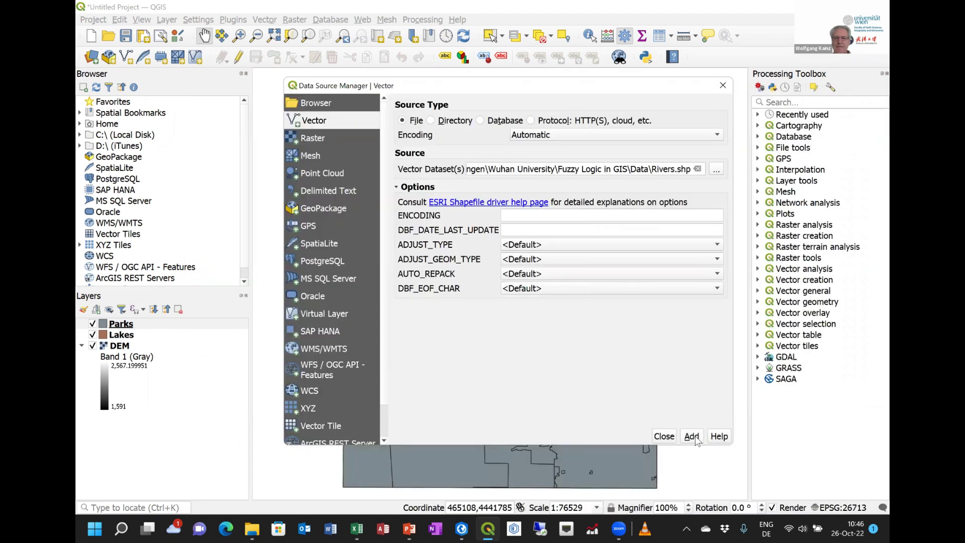
{"action": "left_click", "coordinate": [691, 437]}
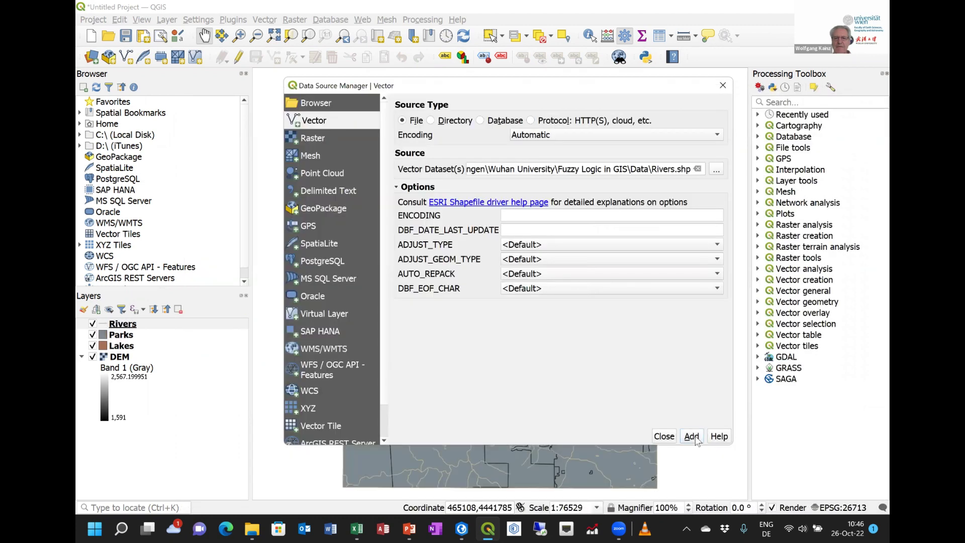
Add Roads.shp from the Data folder as a vector layer and close the data source manager
{"action": "left_click", "coordinate": [714, 169]}
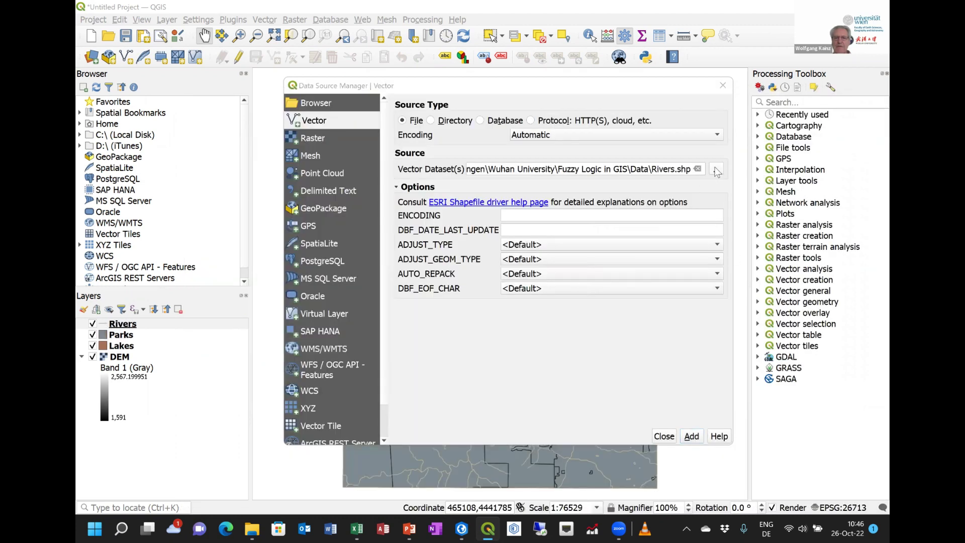
{"action": "scroll", "coordinate": [437, 310], "scroll_direction": "down", "scroll_amount": 10}
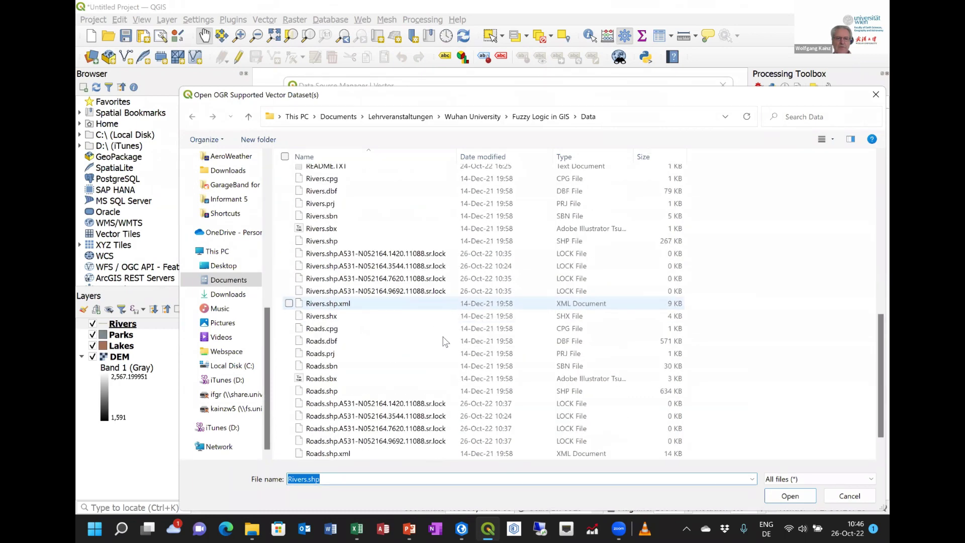
{"action": "scroll", "coordinate": [442, 404], "scroll_direction": "down", "scroll_amount": 1}
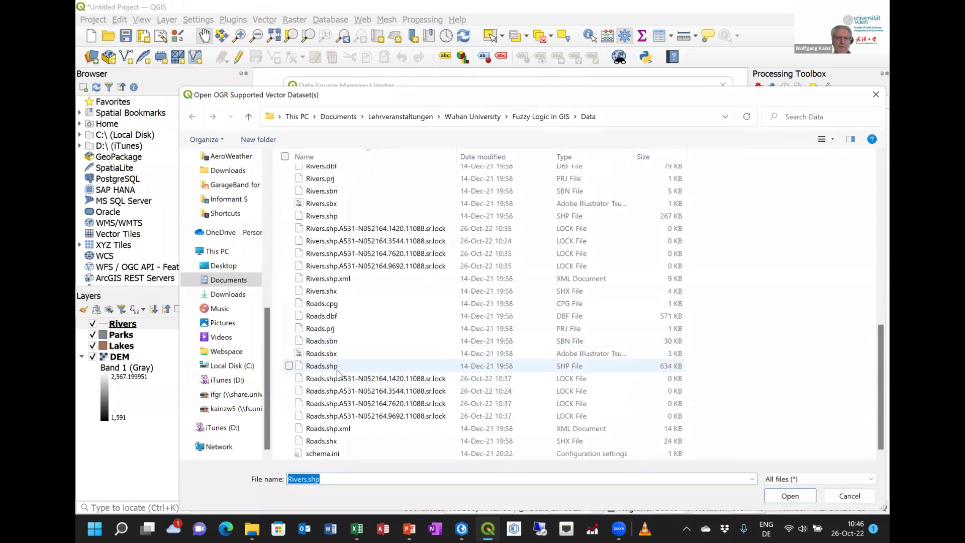
{"action": "left_click", "coordinate": [322, 366]}
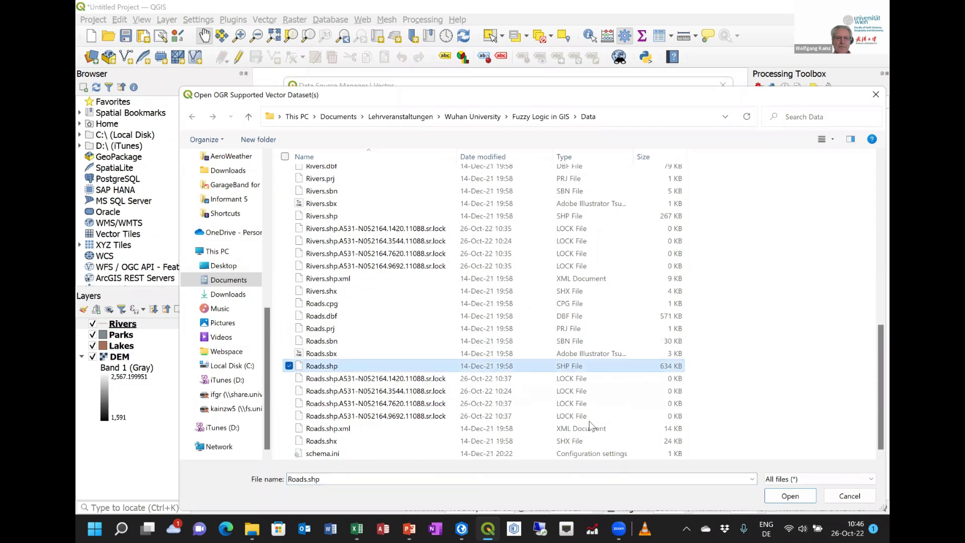
{"action": "left_click", "coordinate": [789, 496]}
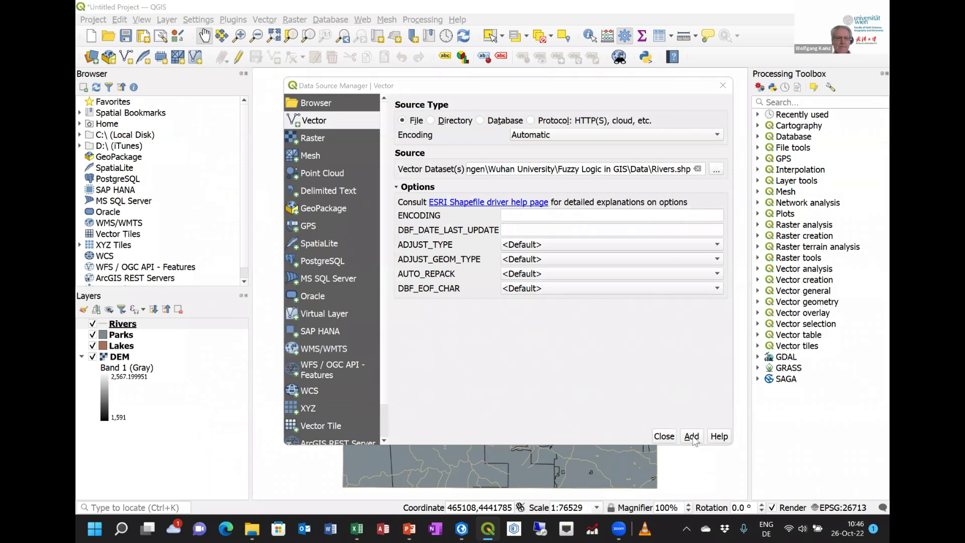
{"action": "left_click", "coordinate": [692, 437]}
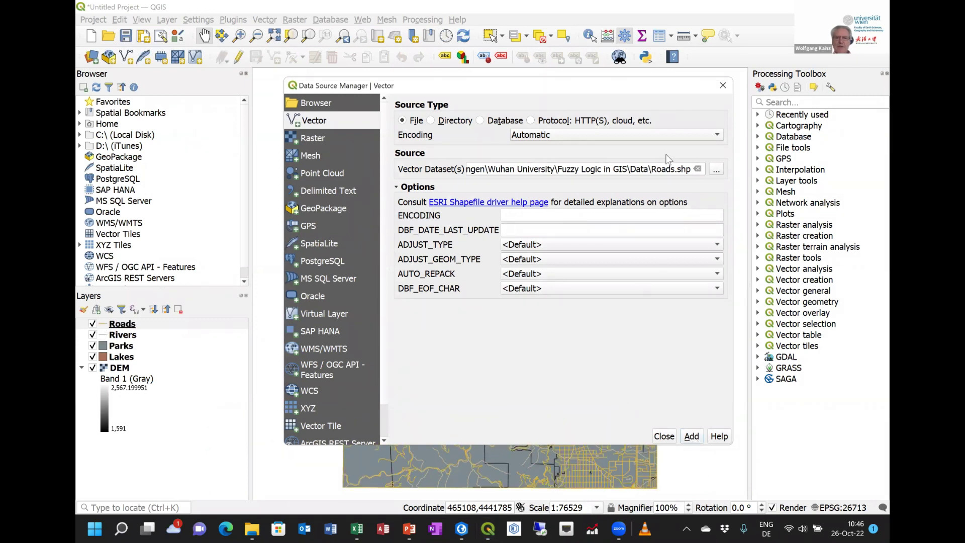
{"action": "left_click", "coordinate": [664, 437]}
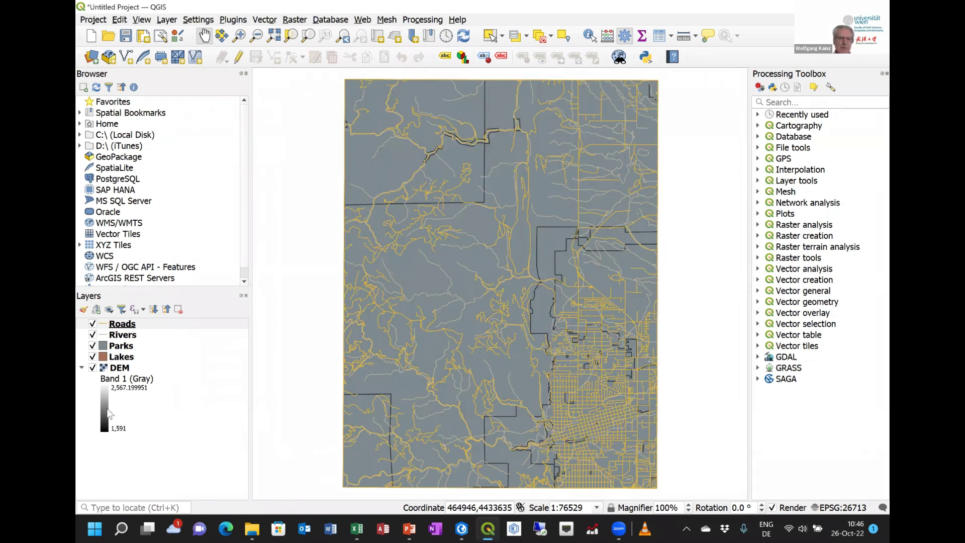
Set the render type of the DEM layer's symbology to Singleband pseudocolor
{"action": "left_click", "coordinate": [111, 413]}
{"action": "double_click", "coordinate": [127, 412]}
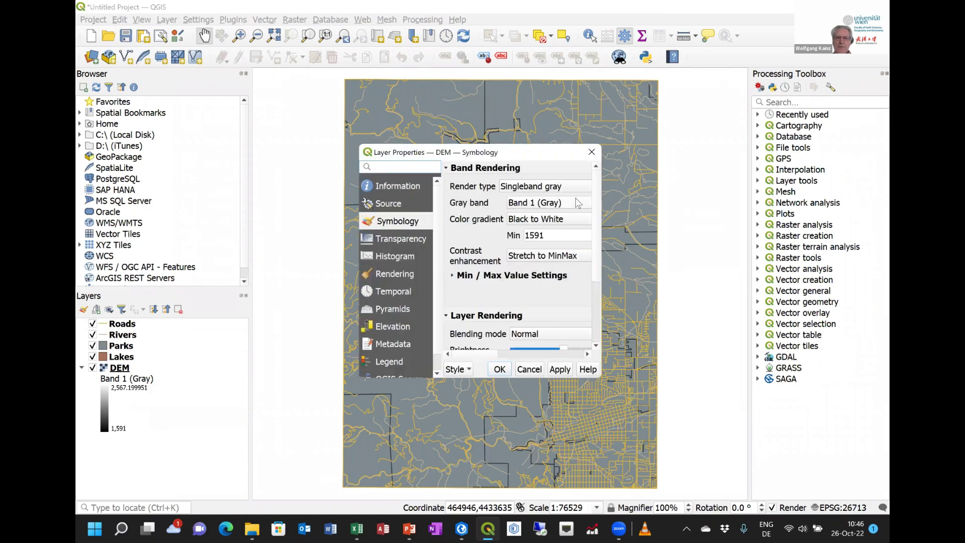
{"action": "left_click_drag", "start_coordinate": [601, 230], "coordinate": [781, 244]}
{"action": "left_click", "coordinate": [595, 187]}
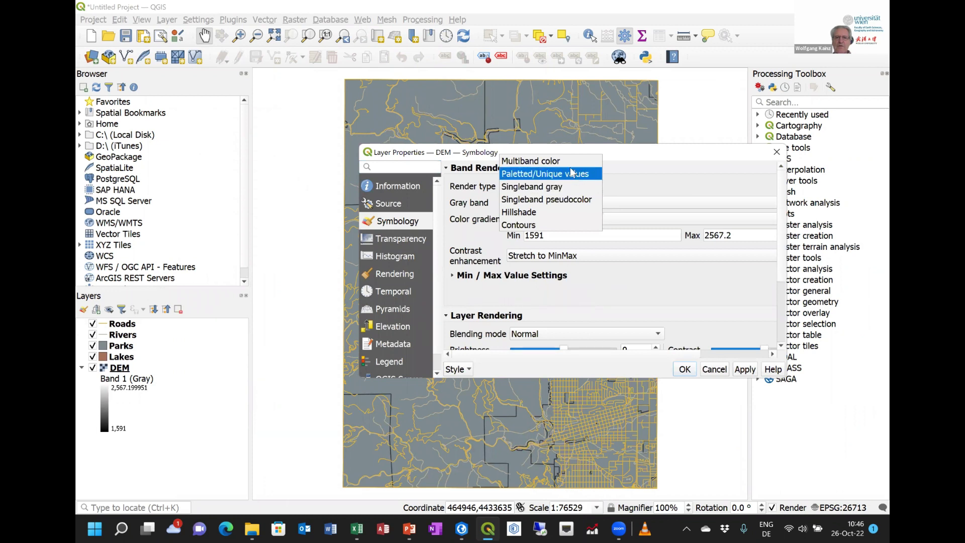
{"action": "left_click", "coordinate": [572, 174]}
{"action": "left_click", "coordinate": [599, 190]}
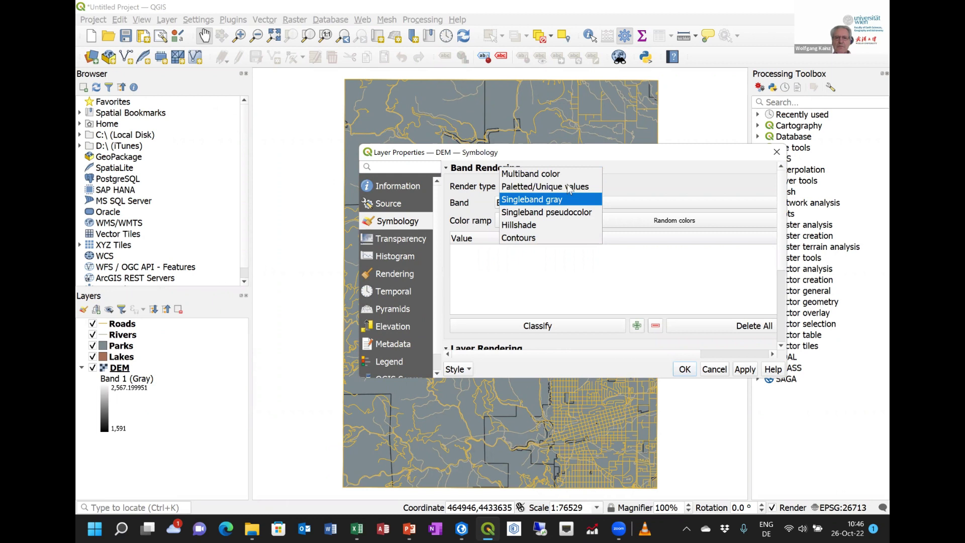
{"action": "key", "text": "Up"}
{"action": "key", "text": "Up"}
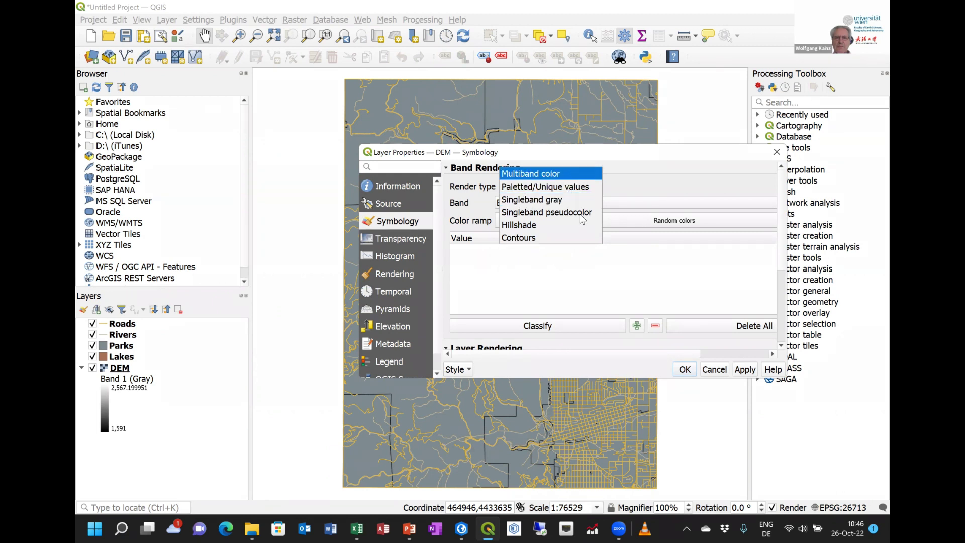
{"action": "left_click", "coordinate": [582, 213]}
Accept the continuous red-to-green color ramp for the DEM and apply the symbology
{"action": "left_click", "coordinate": [667, 277]}
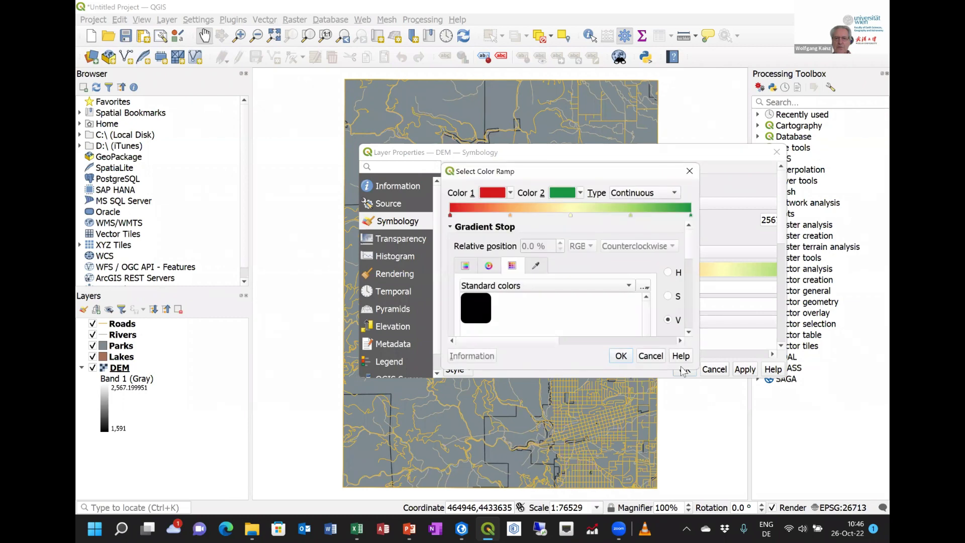
{"action": "left_click", "coordinate": [622, 357]}
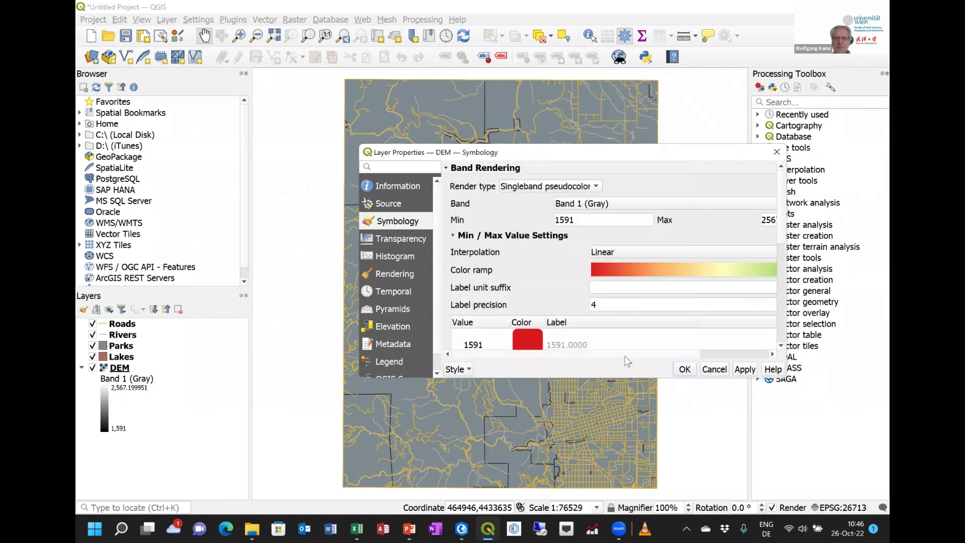
{"action": "left_click", "coordinate": [744, 371]}
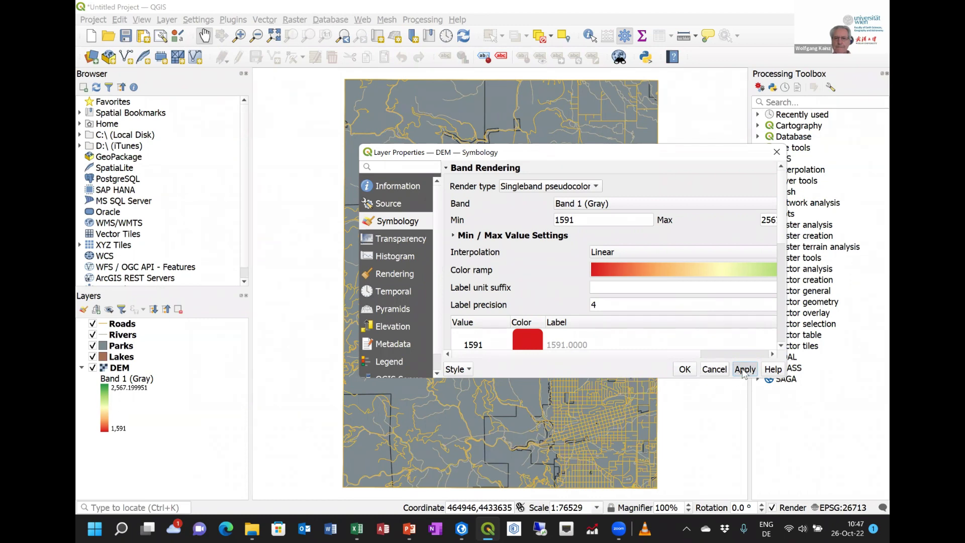
{"action": "left_click", "coordinate": [685, 369]}
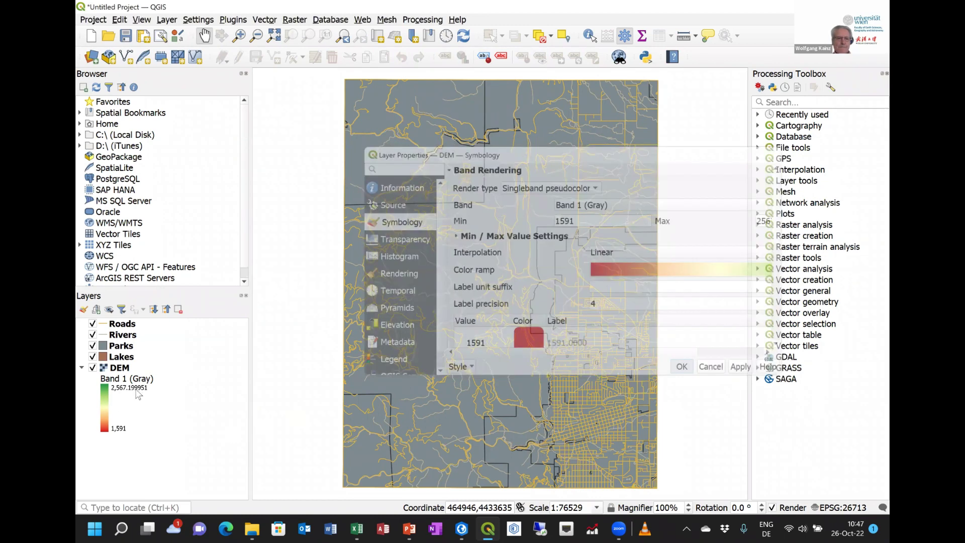
Hide the Roads, Parks, Rivers and Lakes layers so only the DEM is displayed
{"action": "left_click", "coordinate": [92, 323]}
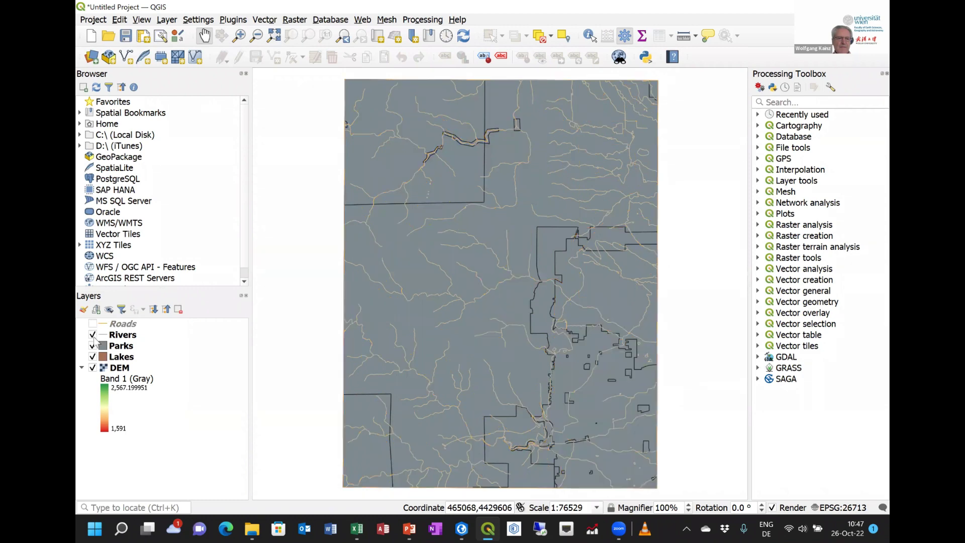
{"action": "left_click", "coordinate": [92, 346]}
{"action": "left_click", "coordinate": [93, 335]}
{"action": "left_click", "coordinate": [92, 357]}
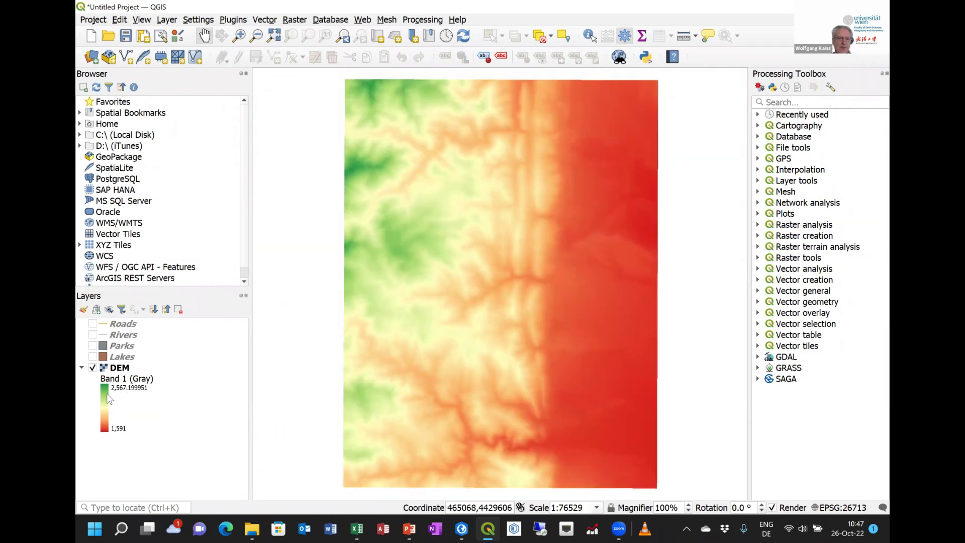
Turn on Invert colors in the DEM's layer rendering settings and apply the change
{"action": "double_click", "coordinate": [107, 399]}
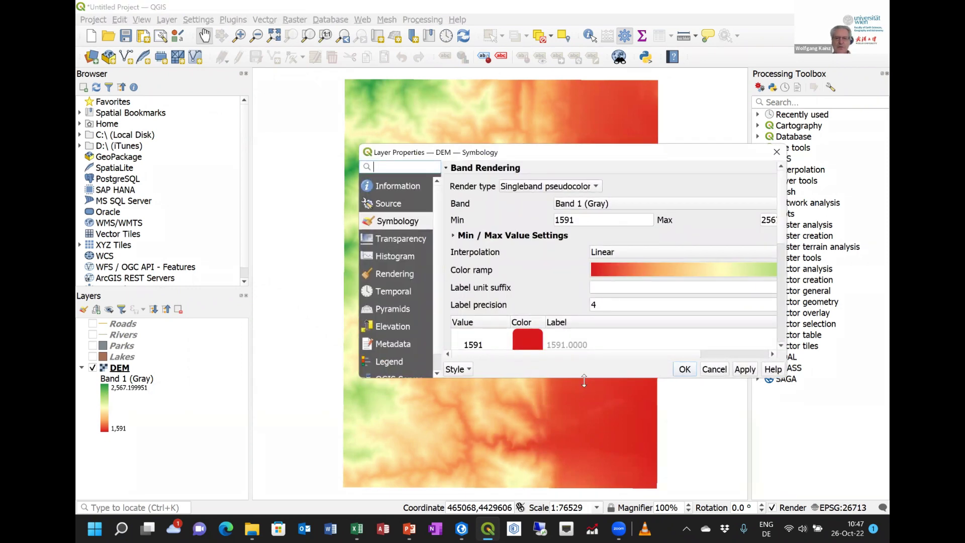
{"action": "left_click_drag", "start_coordinate": [570, 159], "coordinate": [511, 62]}
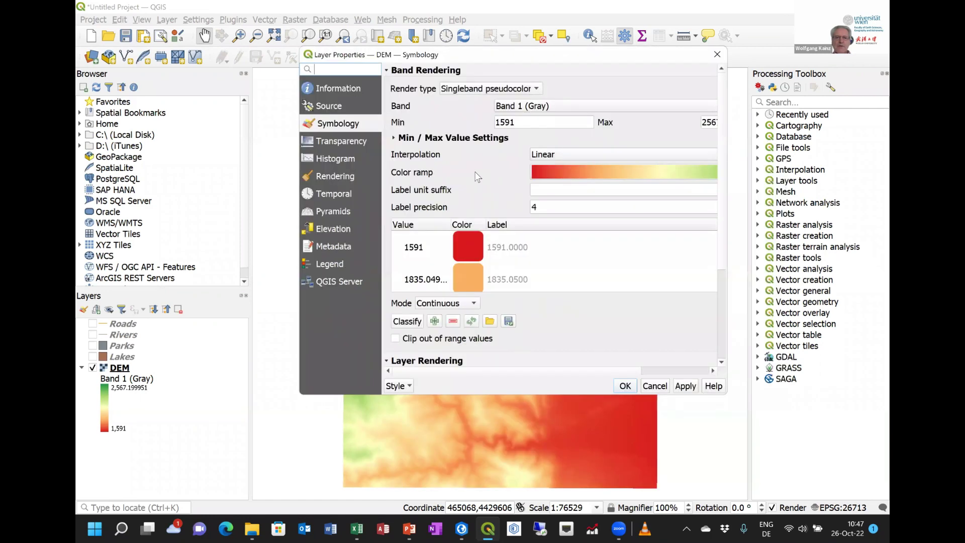
{"action": "scroll", "coordinate": [505, 230], "scroll_direction": "down", "scroll_amount": 5}
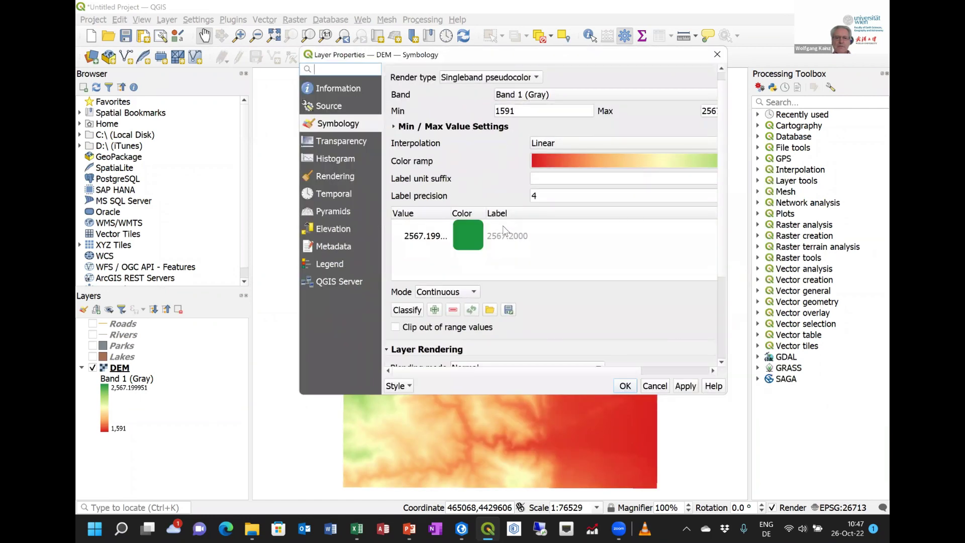
{"action": "scroll", "coordinate": [503, 231], "scroll_direction": "down", "scroll_amount": 5}
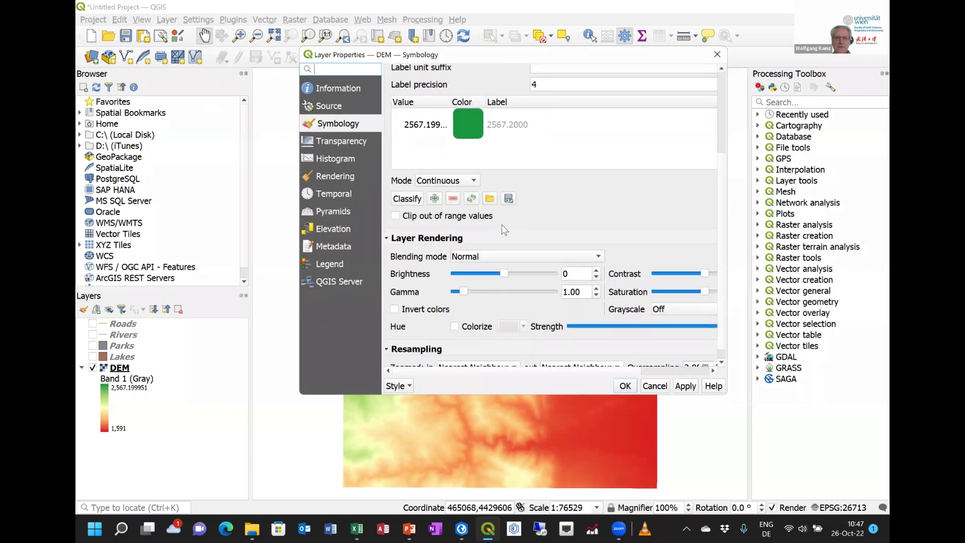
{"action": "left_click", "coordinate": [396, 296]}
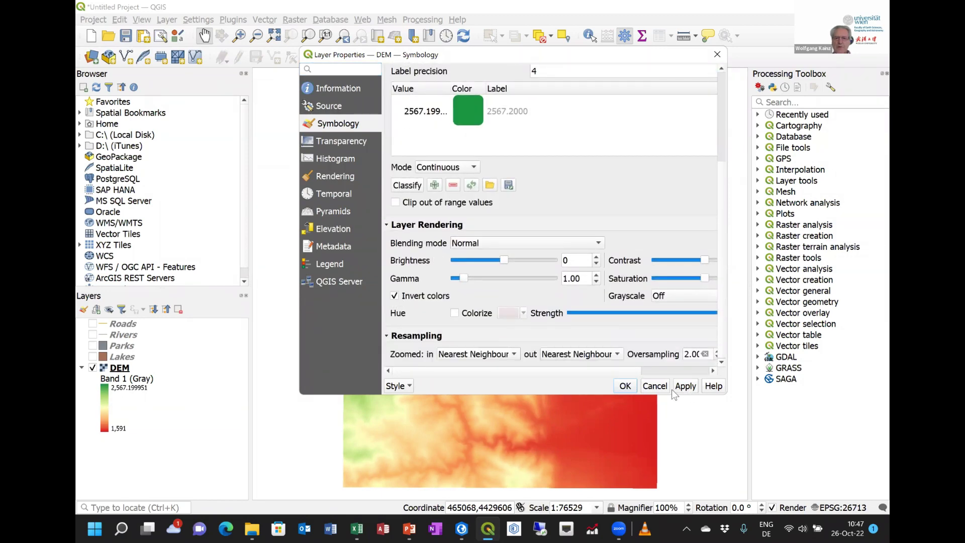
{"action": "left_click", "coordinate": [685, 385]}
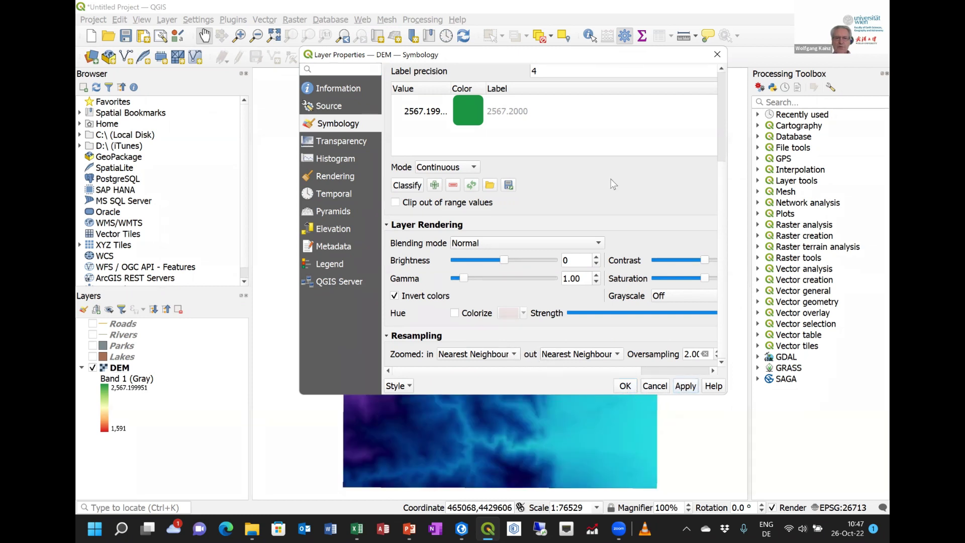
{"action": "scroll", "coordinate": [587, 224], "scroll_direction": "up", "scroll_amount": 2}
{"action": "scroll", "coordinate": [590, 218], "scroll_direction": "up", "scroll_amount": 3}
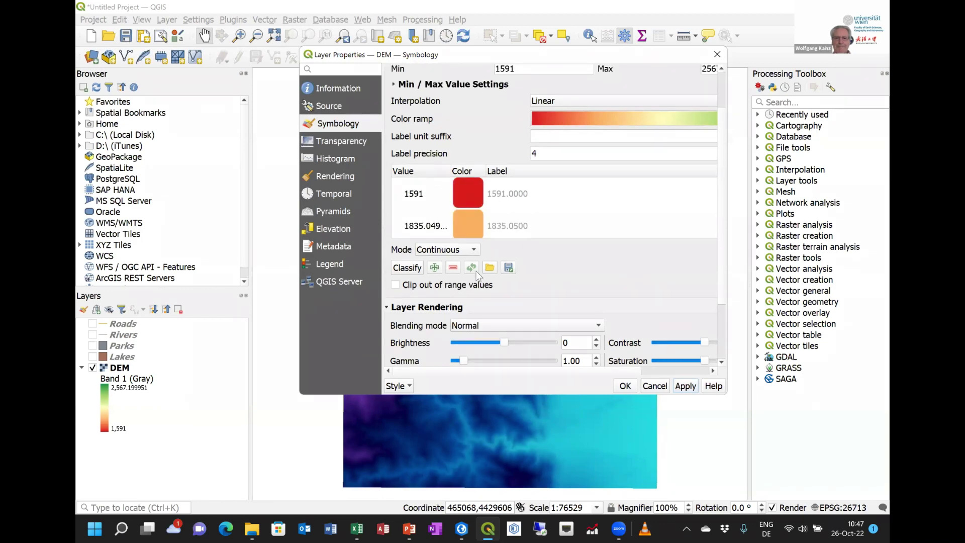
{"action": "scroll", "coordinate": [453, 288], "scroll_direction": "down", "scroll_amount": 4}
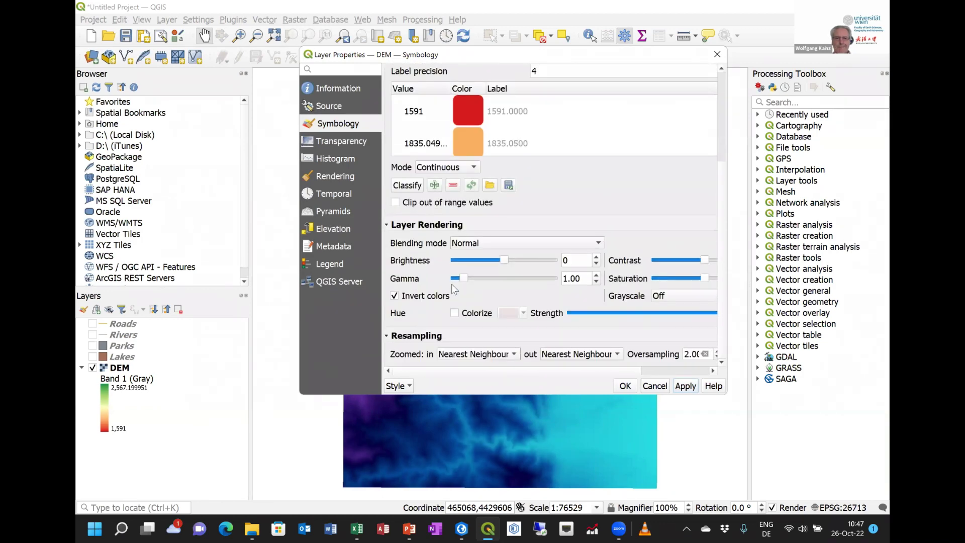
{"action": "left_click", "coordinate": [394, 295]}
{"action": "scroll", "coordinate": [559, 317], "scroll_direction": "up", "scroll_amount": 1}
{"action": "scroll", "coordinate": [563, 315], "scroll_direction": "up", "scroll_amount": 1}
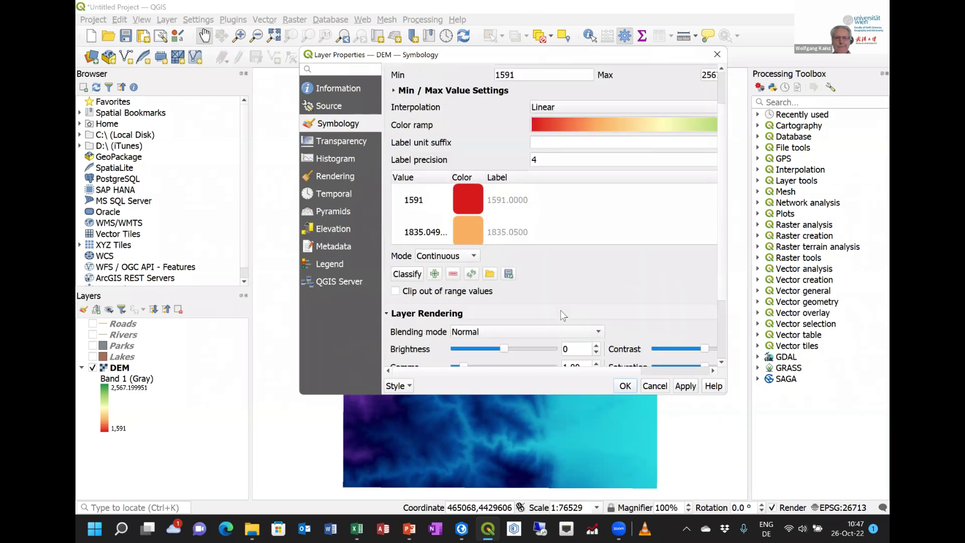
{"action": "scroll", "coordinate": [563, 315], "scroll_direction": "up", "scroll_amount": 1}
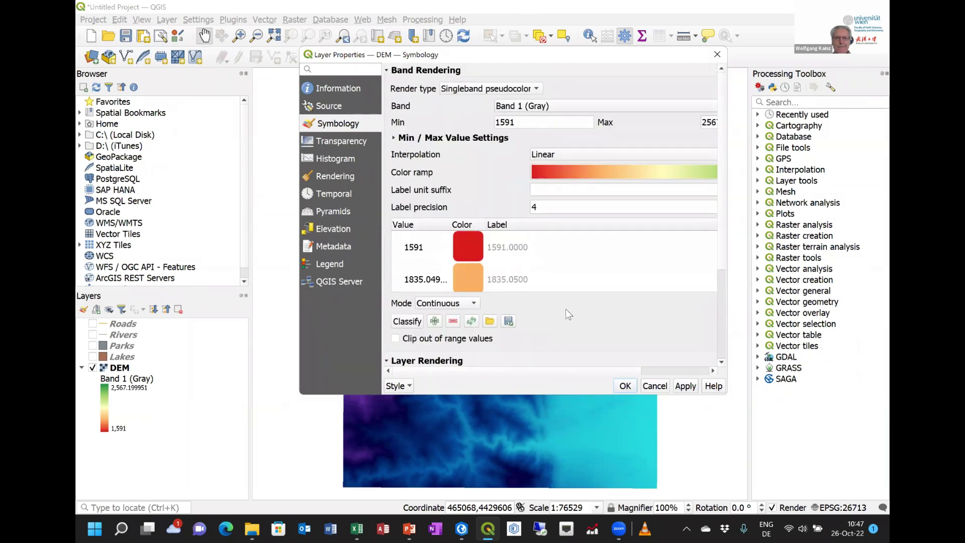
{"action": "left_click", "coordinate": [564, 178]}
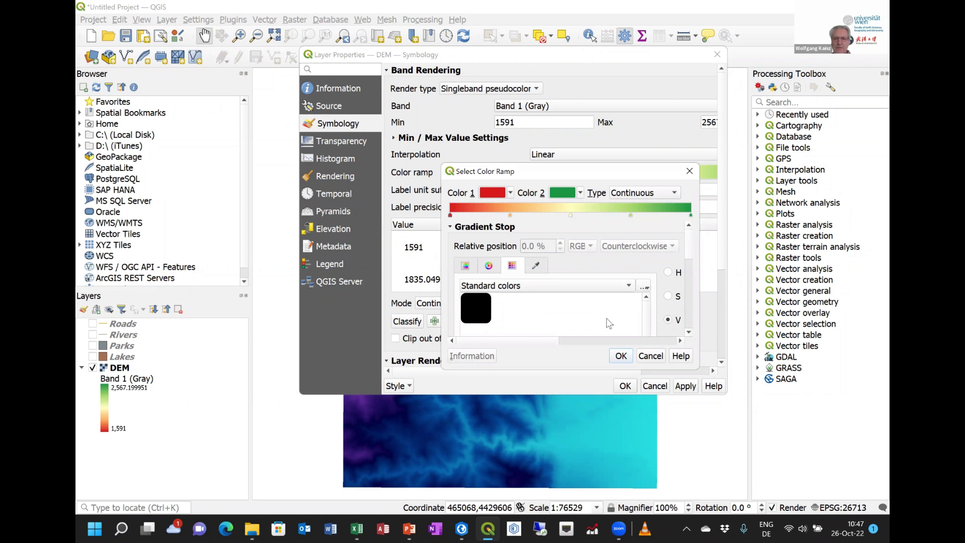
{"action": "scroll", "coordinate": [586, 334], "scroll_direction": "down", "scroll_amount": 2}
{"action": "scroll", "coordinate": [589, 322], "scroll_direction": "down", "scroll_amount": 5}
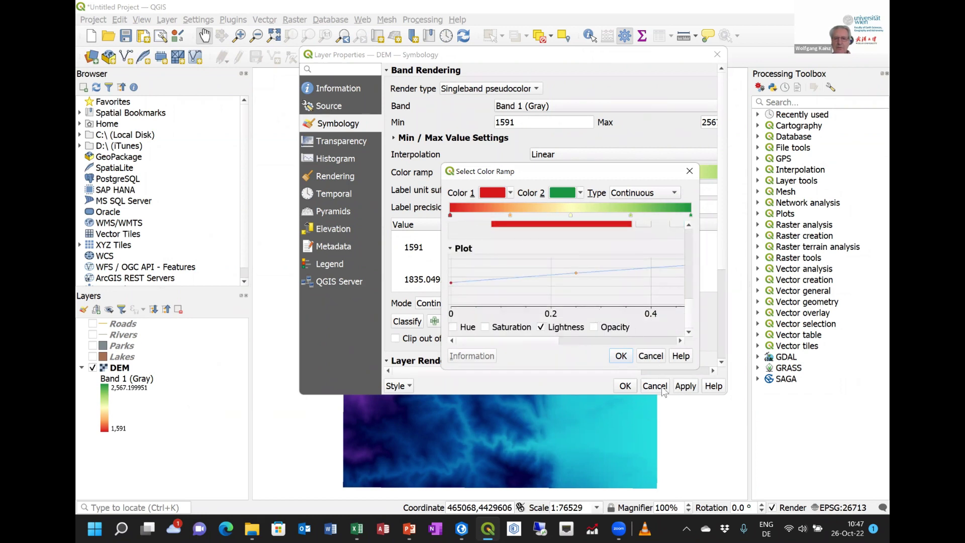
{"action": "left_click", "coordinate": [651, 356]}
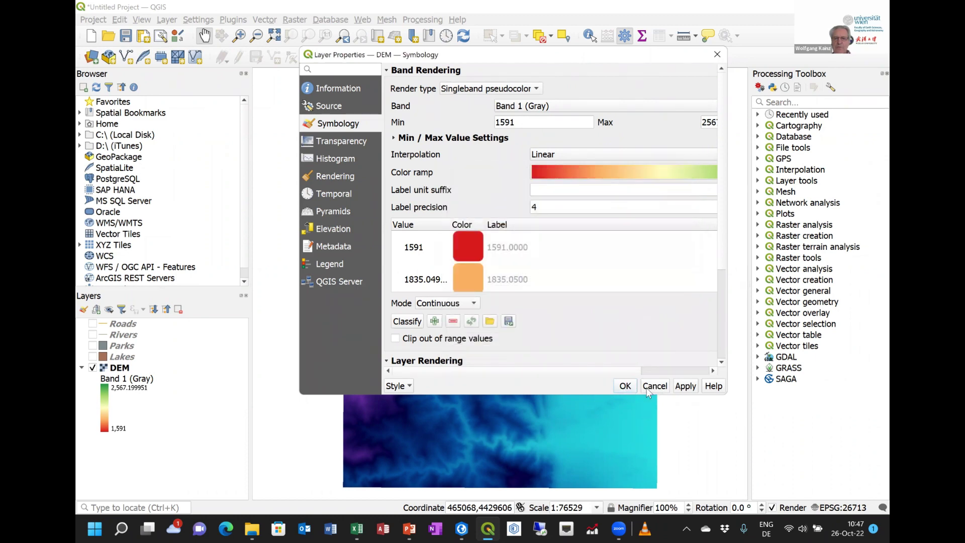
{"action": "left_click", "coordinate": [654, 386]}
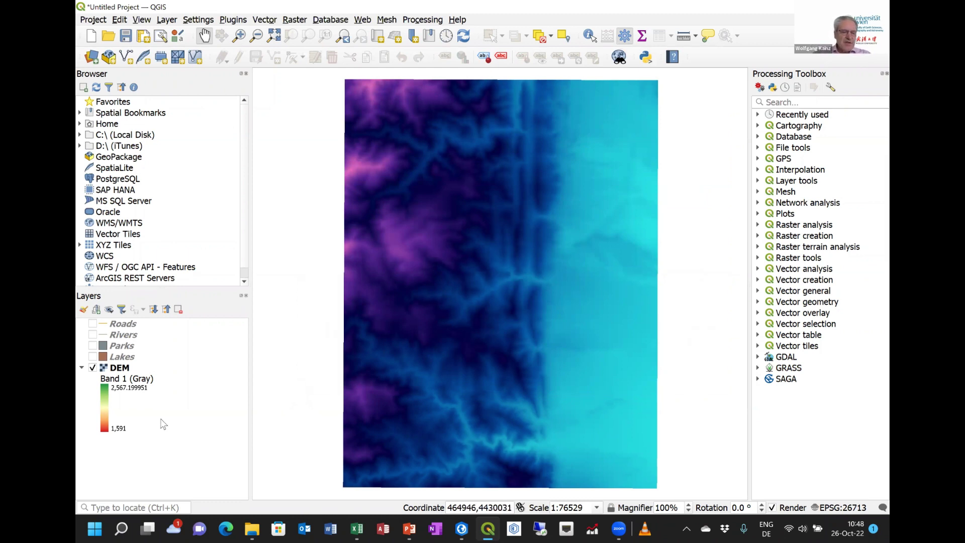
Hide the DEM layer
{"action": "left_click", "coordinate": [93, 368]}
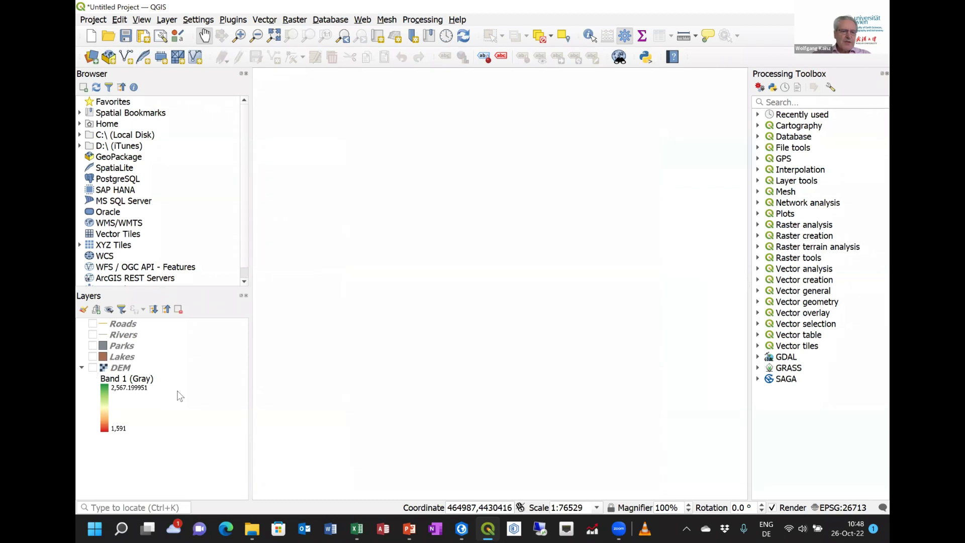
{"action": "left_click", "coordinate": [124, 358]}
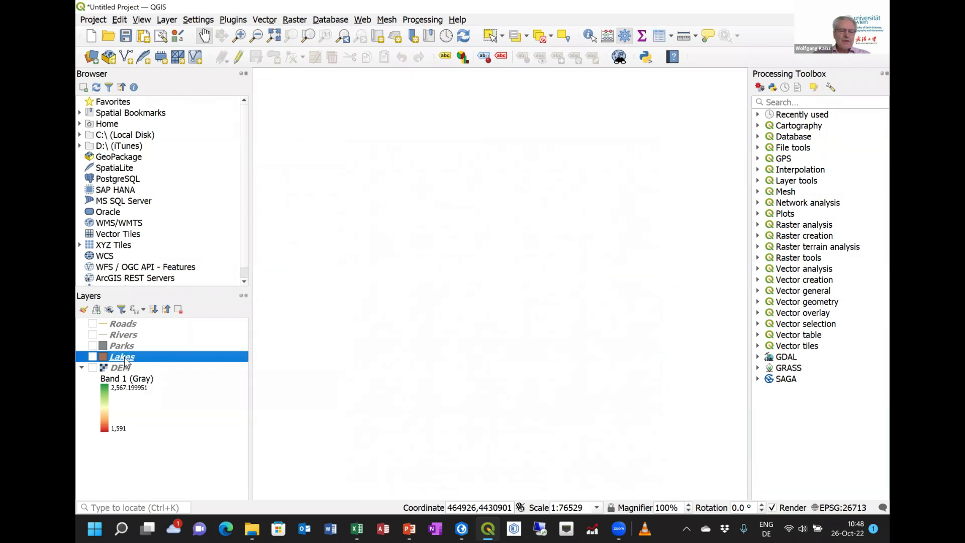
{"action": "double_click", "coordinate": [124, 357]}
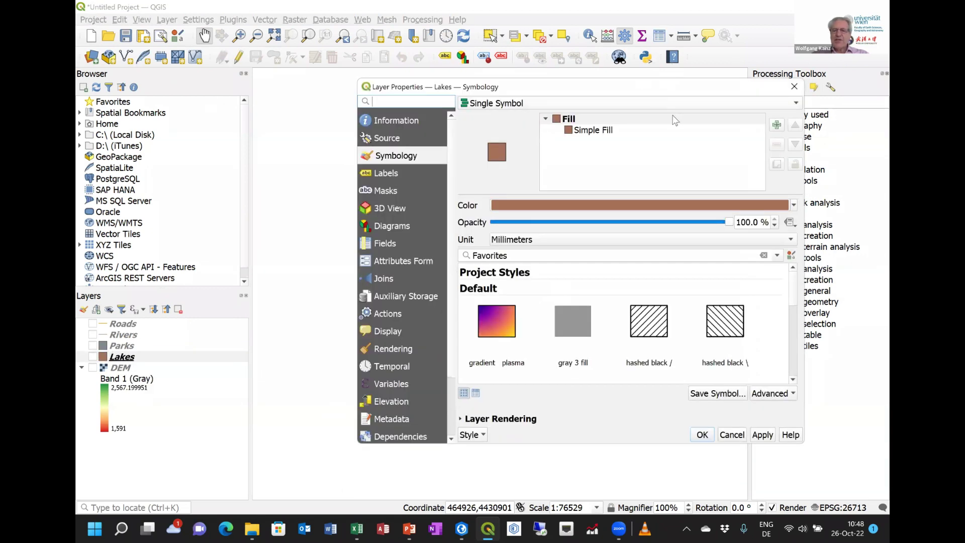
{"action": "scroll", "coordinate": [642, 103], "scroll_direction": "up", "scroll_amount": 1}
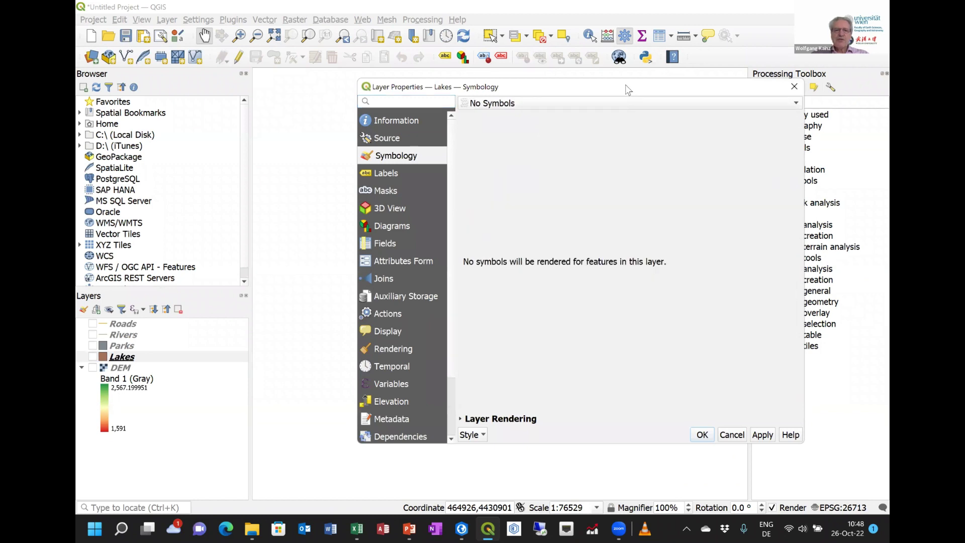
{"action": "left_click_drag", "start_coordinate": [625, 84], "coordinate": [494, 77]}
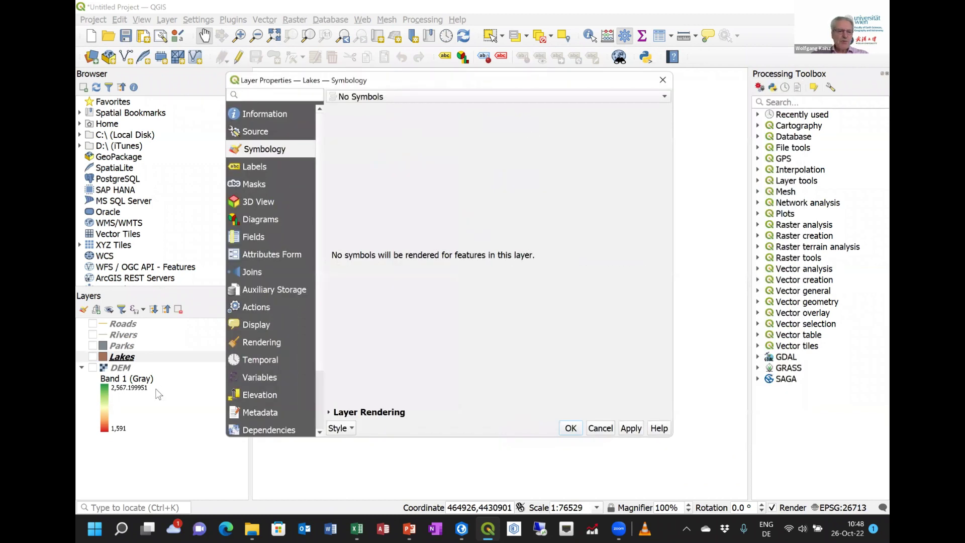
{"action": "left_click", "coordinate": [268, 132]}
{"action": "left_click", "coordinate": [602, 428]}
Display the Lakes layer and set its symbology to Categorized, using the ENTITY_DEF field as the value
{"action": "left_click", "coordinate": [95, 366]}
{"action": "left_click", "coordinate": [90, 359]}
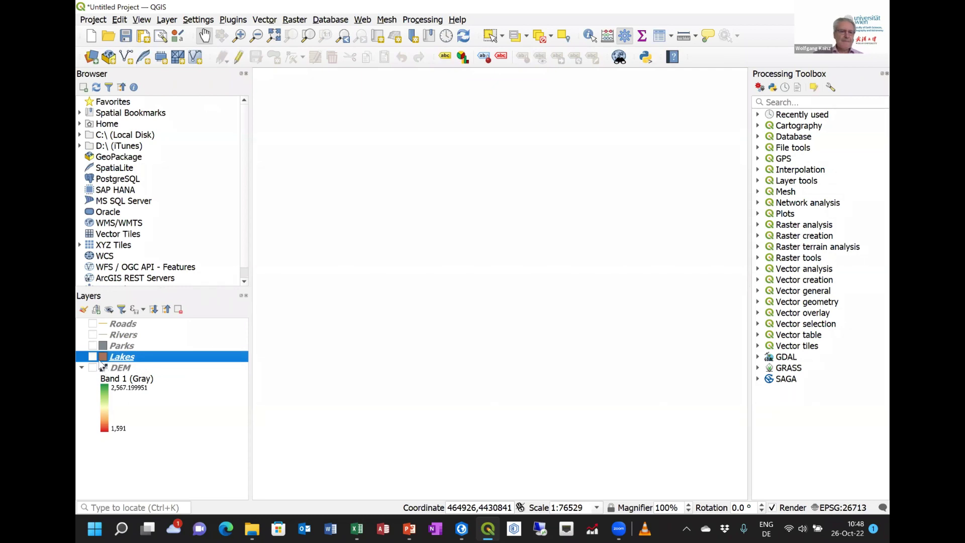
{"action": "left_click", "coordinate": [93, 358]}
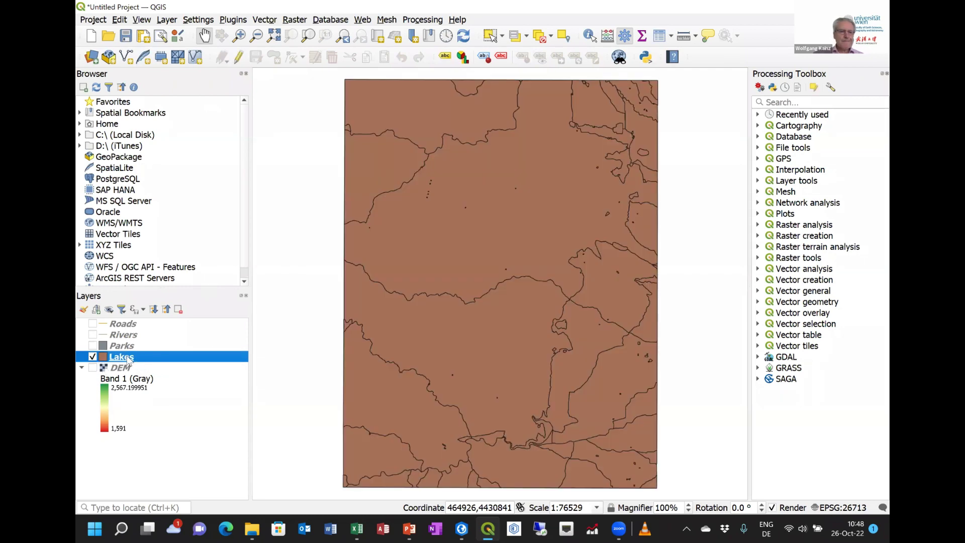
{"action": "double_click", "coordinate": [126, 357]}
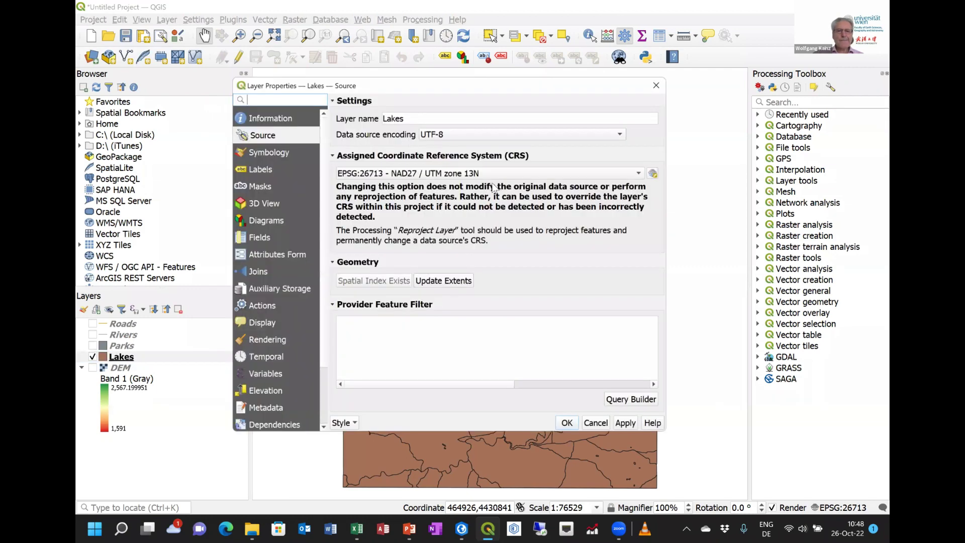
{"action": "left_click", "coordinate": [263, 149]}
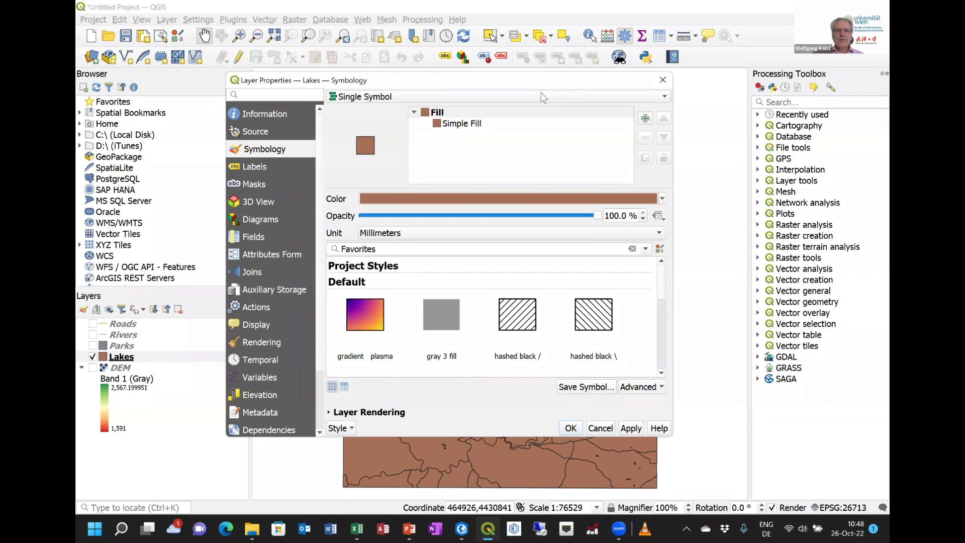
{"action": "left_click", "coordinate": [395, 96]}
{"action": "left_click", "coordinate": [387, 111]}
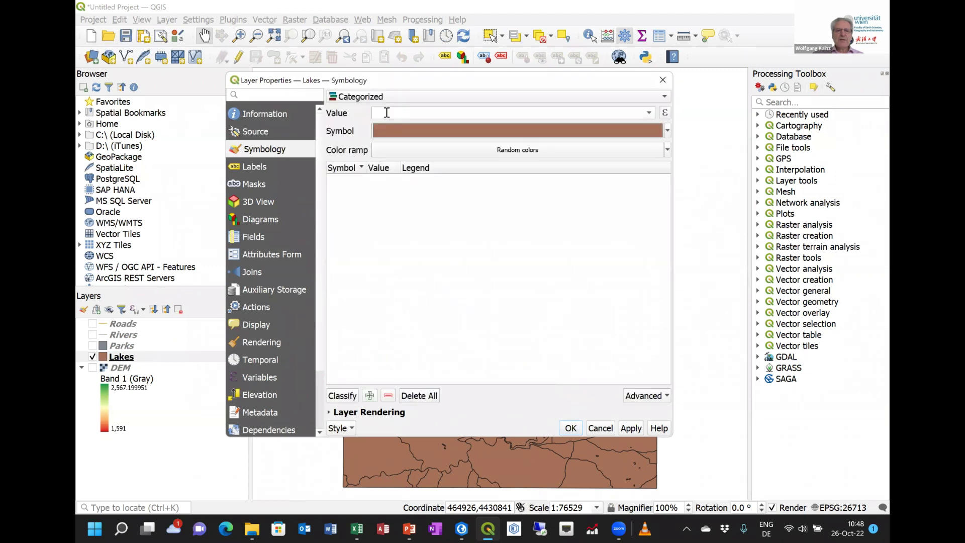
{"action": "left_click", "coordinate": [649, 113]}
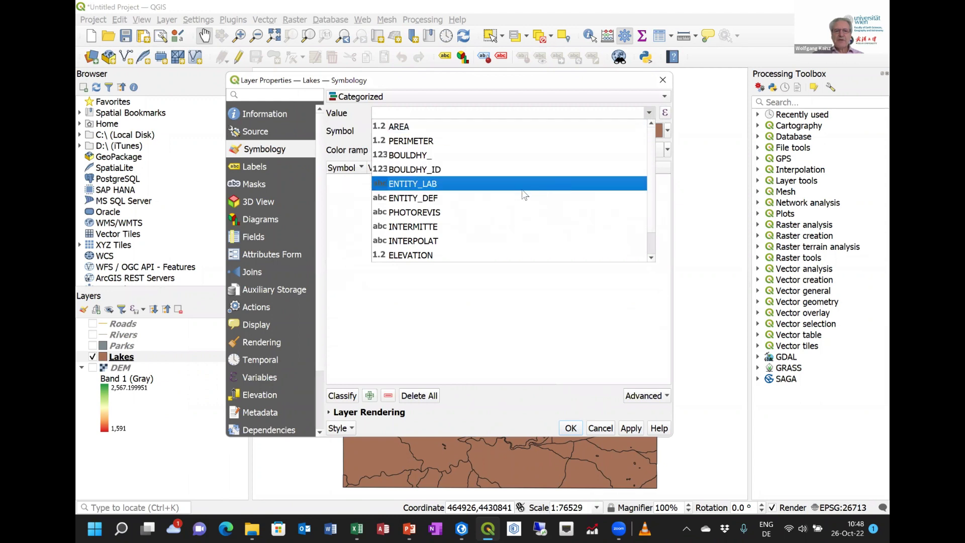
{"action": "left_click", "coordinate": [444, 199]}
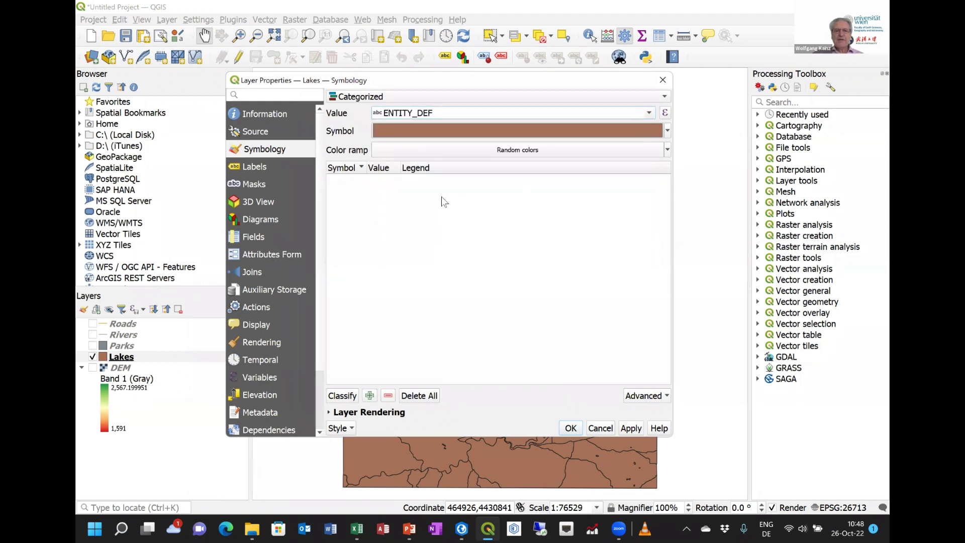
Classify the Lakes categories, turn off SEWAGE DISPOSAL POND OR SETTLING BASIN and all other values, and apply the symbology
{"action": "left_click", "coordinate": [344, 396]}
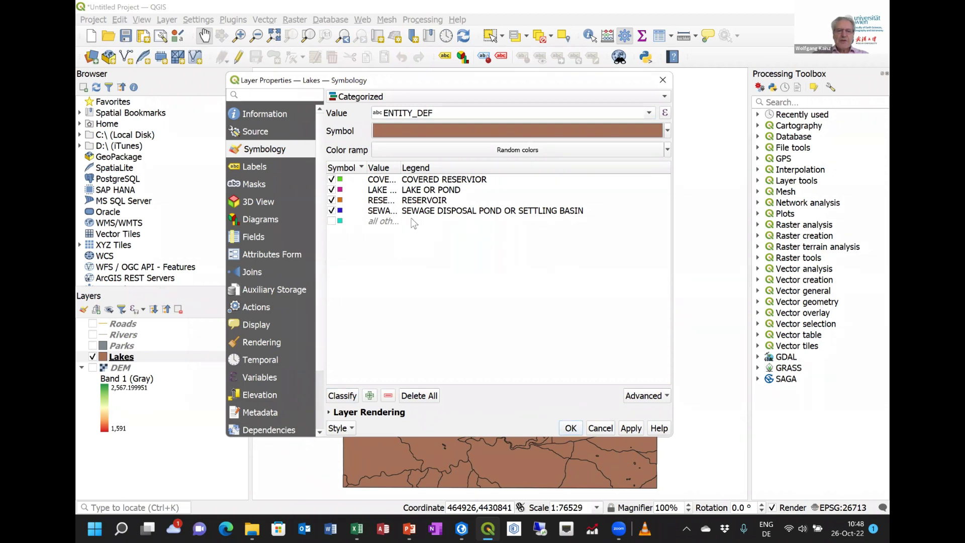
{"action": "left_click", "coordinate": [331, 211]}
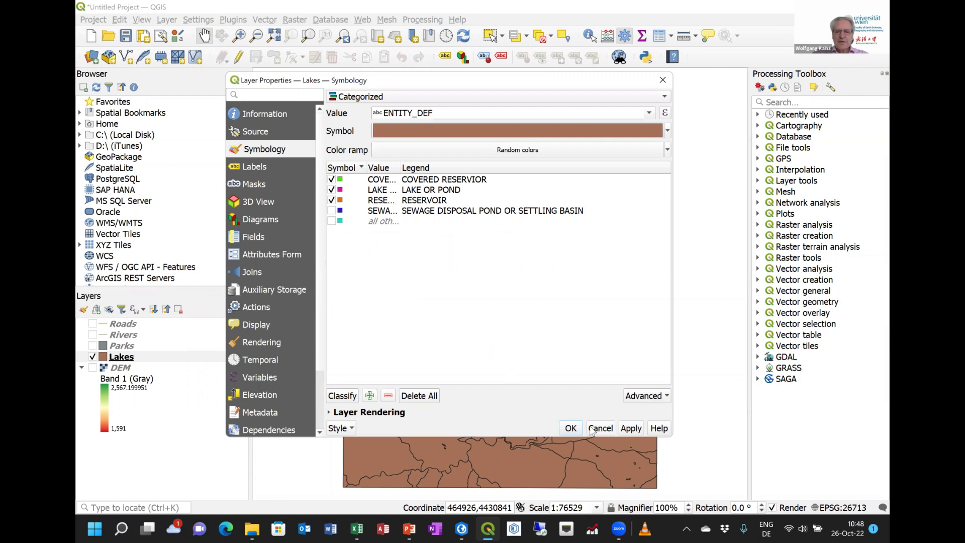
{"action": "left_click", "coordinate": [633, 428]}
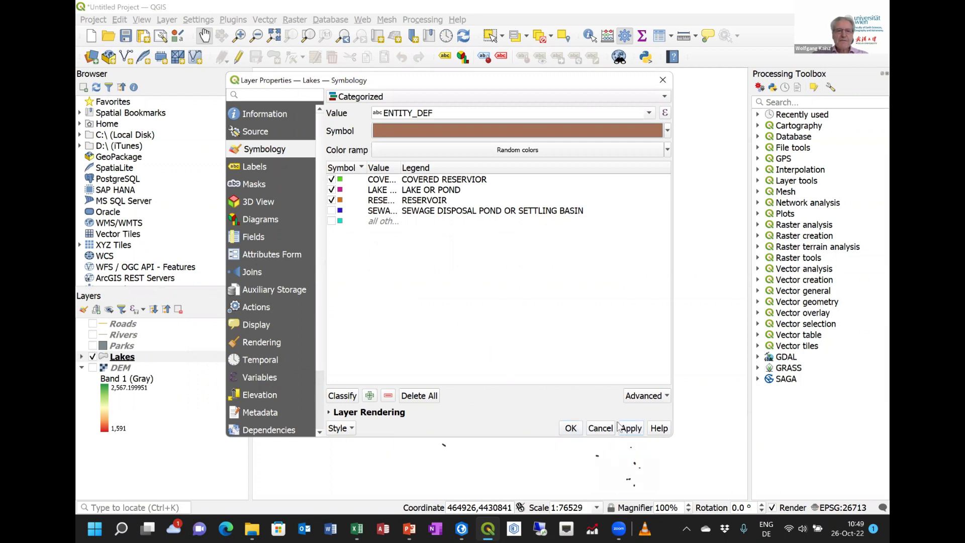
Set the fill color of the COVERED RESERVIOR category to the standard blue #1f78b4
{"action": "double_click", "coordinate": [347, 181]}
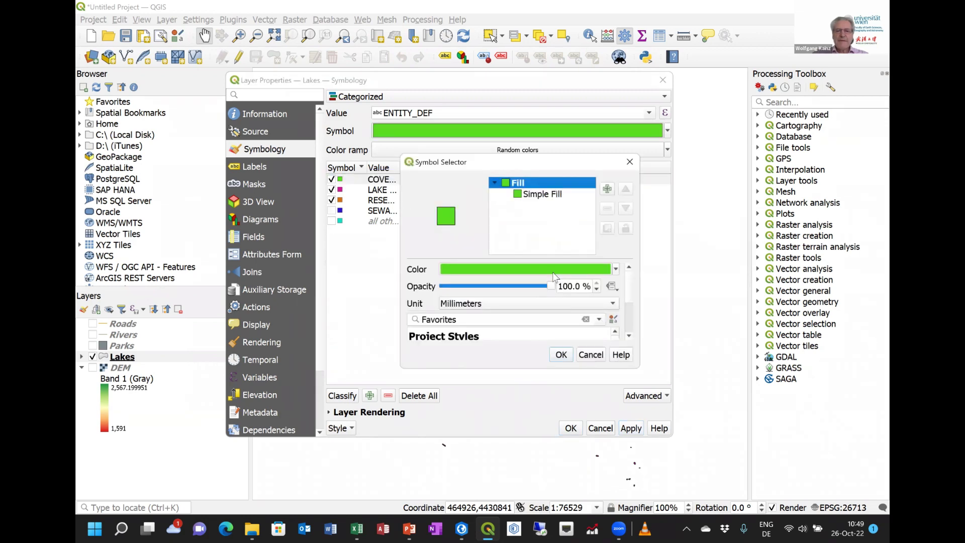
{"action": "left_click", "coordinate": [553, 270]}
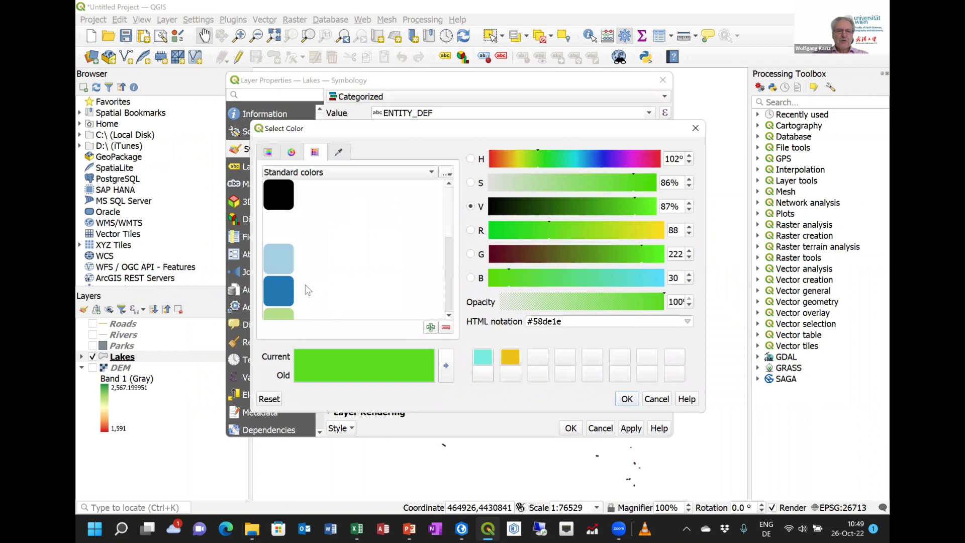
{"action": "left_click", "coordinate": [281, 290]}
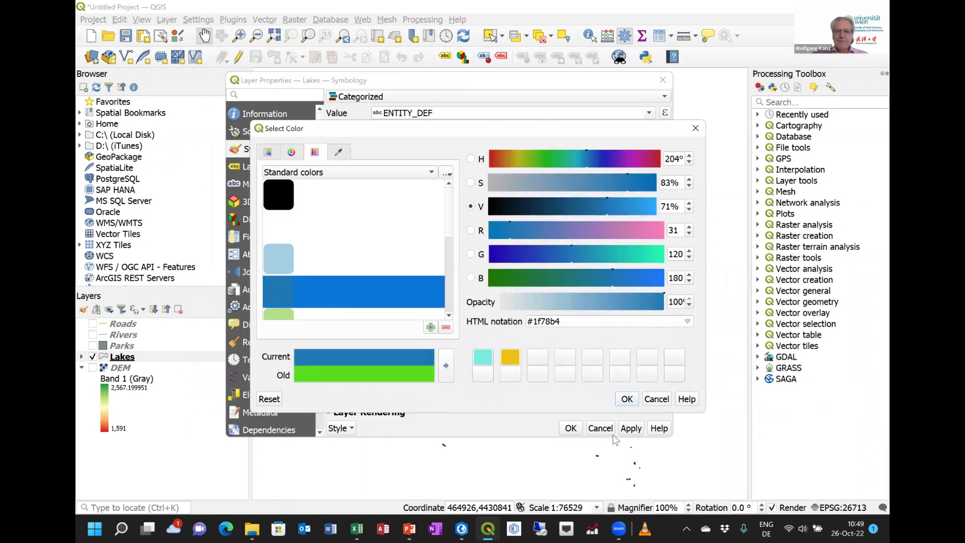
{"action": "left_click", "coordinate": [627, 399]}
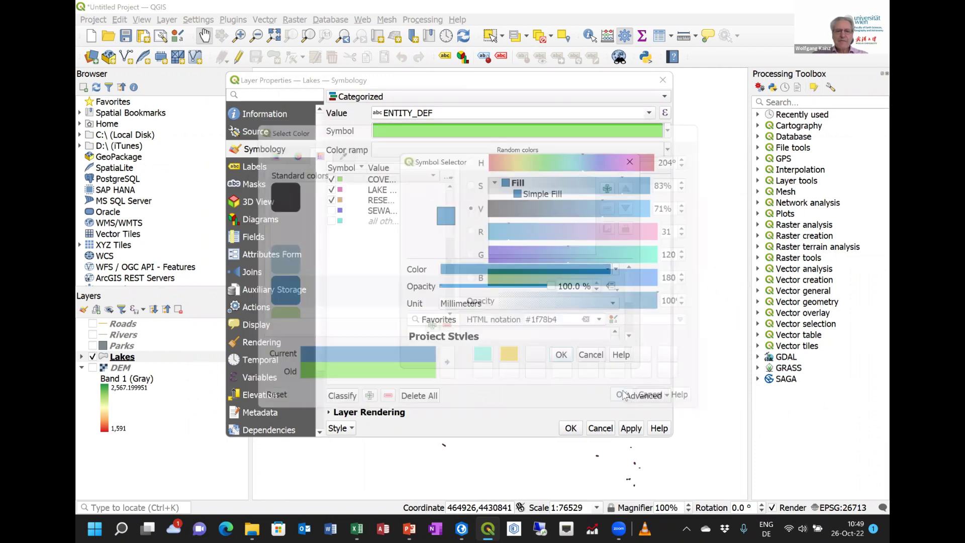
{"action": "left_click", "coordinate": [560, 355]}
Set the fill color of the LAKE OR POND category to the same blue, #1f78b4
{"action": "double_click", "coordinate": [345, 191]}
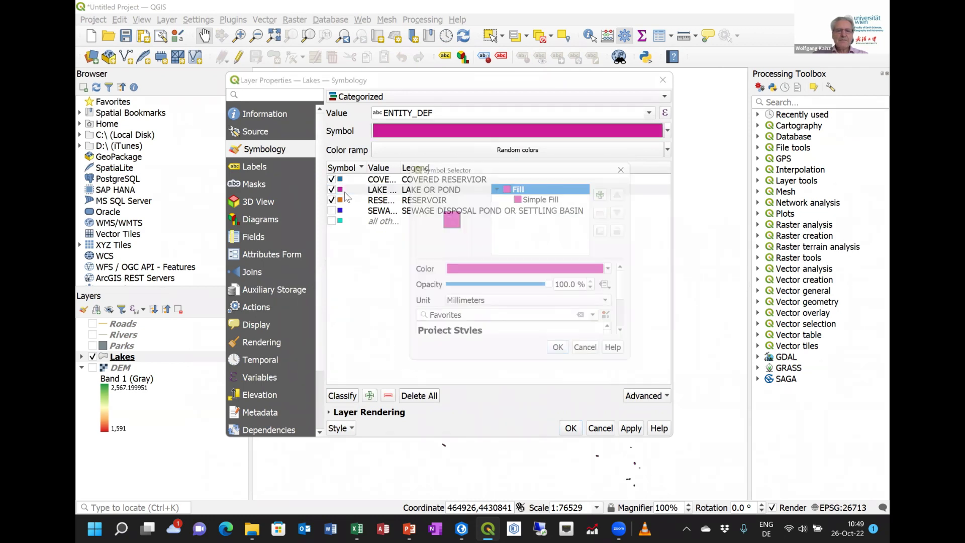
{"action": "left_click", "coordinate": [472, 272]}
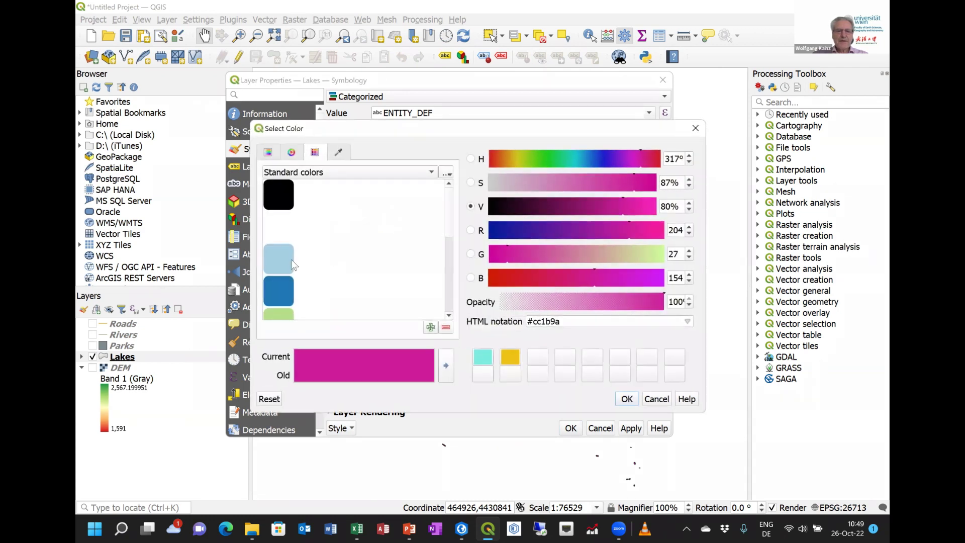
{"action": "left_click", "coordinate": [279, 285]}
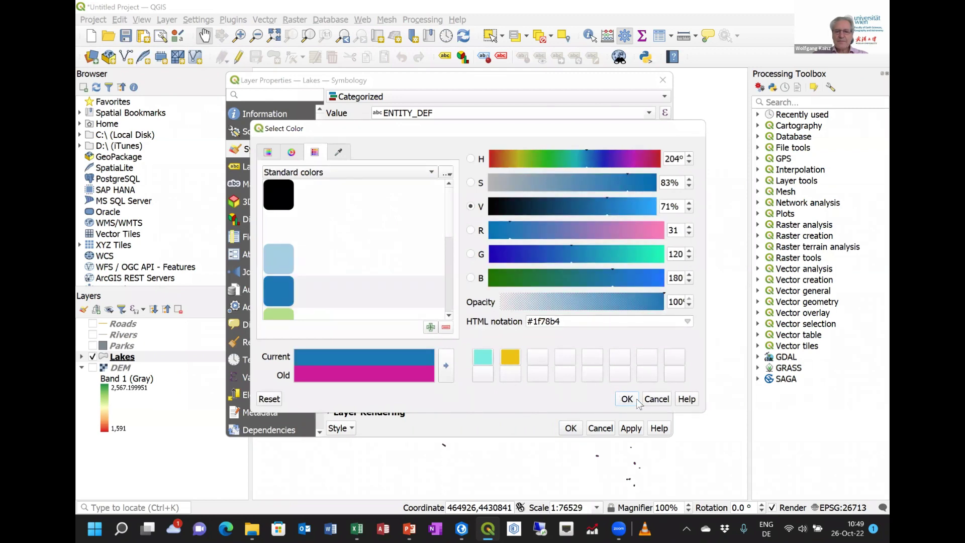
{"action": "left_click", "coordinate": [626, 399]}
{"action": "left_click", "coordinate": [561, 355]}
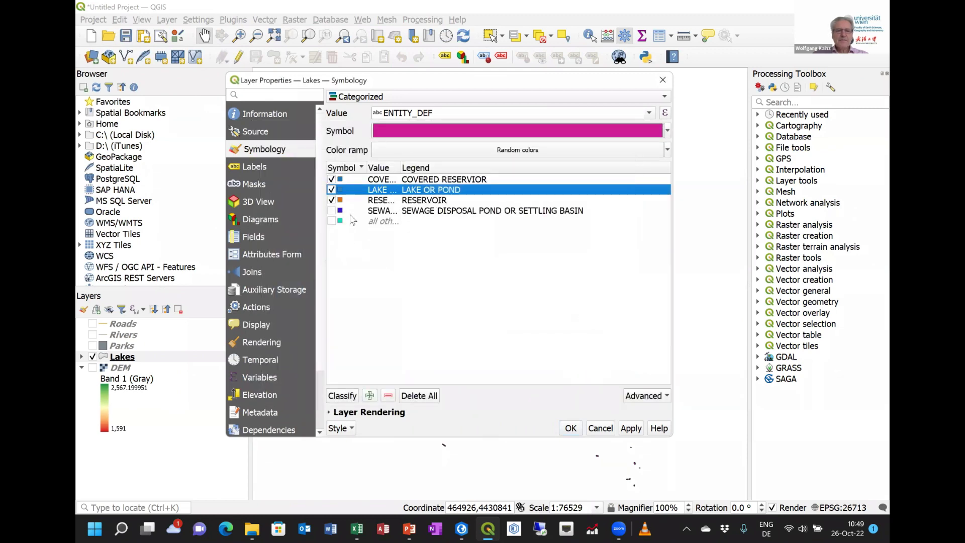
Set the RESERVOIR category's fill color to blue #1f78b4, then apply the Lakes symbology and close the layer properties
{"action": "left_click", "coordinate": [345, 201]}
{"action": "double_click", "coordinate": [342, 200]}
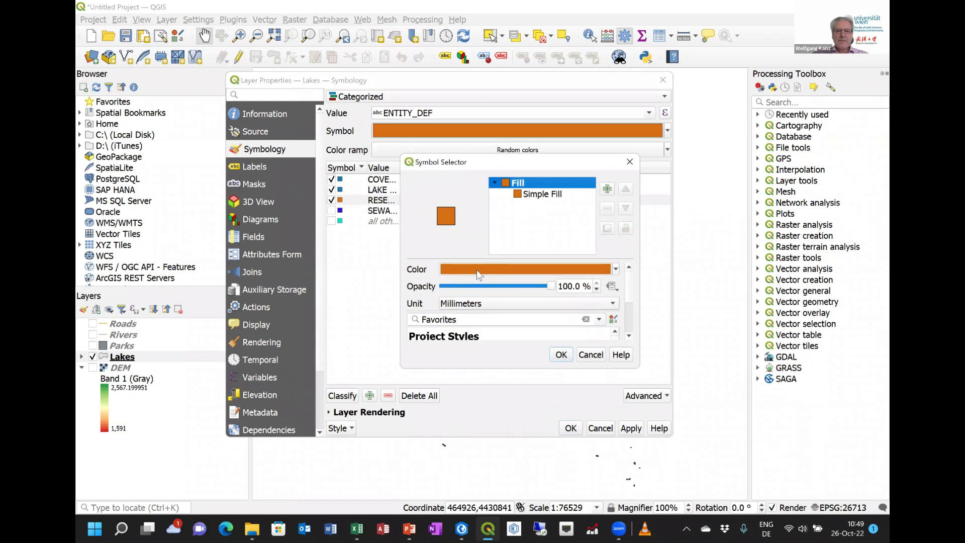
{"action": "left_click", "coordinate": [476, 270]}
{"action": "left_click", "coordinate": [280, 290]}
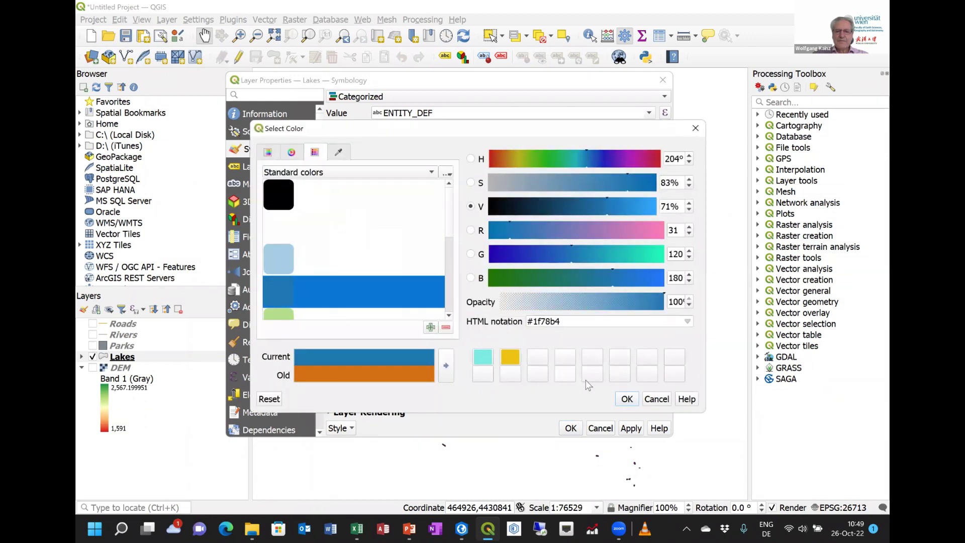
{"action": "left_click", "coordinate": [628, 400]}
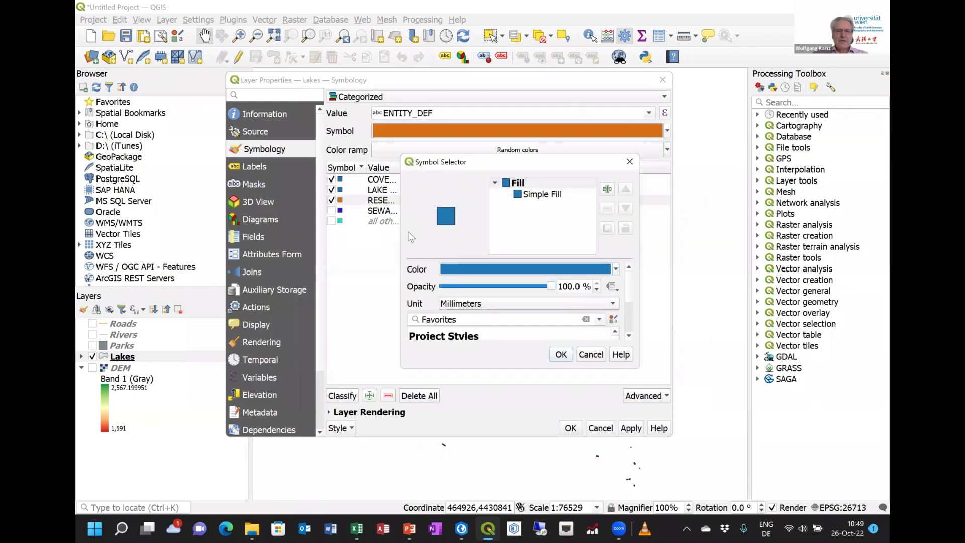
{"action": "left_click", "coordinate": [561, 354]}
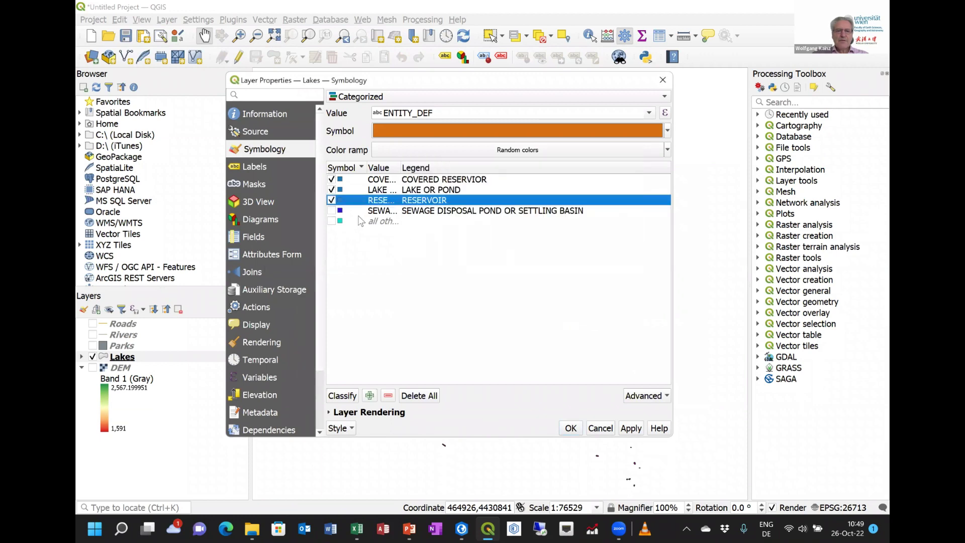
{"action": "left_click", "coordinate": [630, 430]}
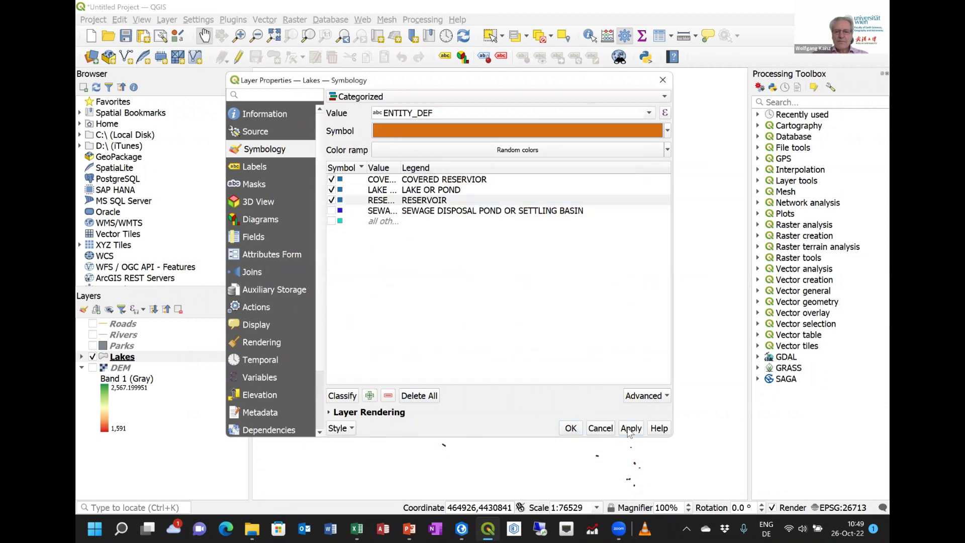
{"action": "left_click", "coordinate": [570, 428]}
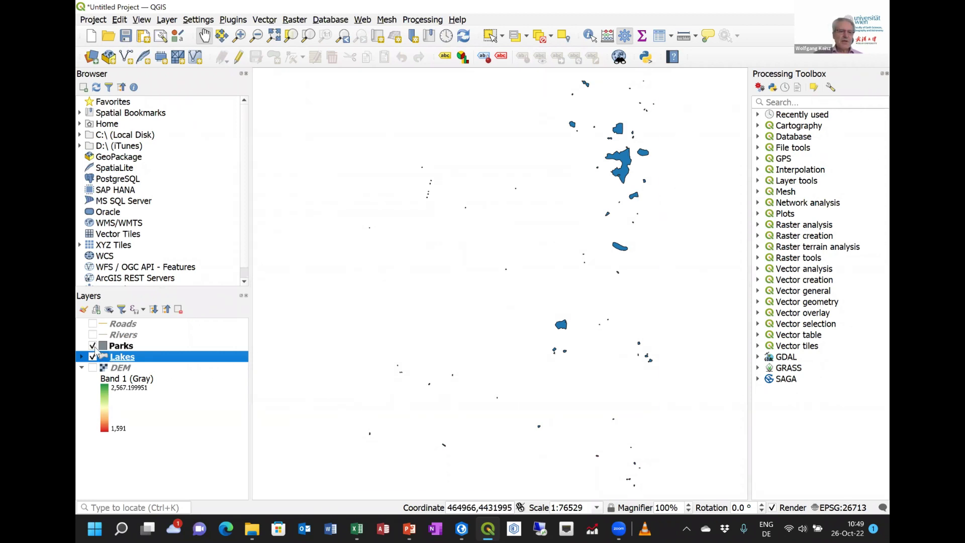
Display the Parks layer, set its symbology to Categorized by ENTITY_DEF, and classify the values
{"action": "left_click", "coordinate": [92, 345]}
{"action": "left_click", "coordinate": [121, 348]}
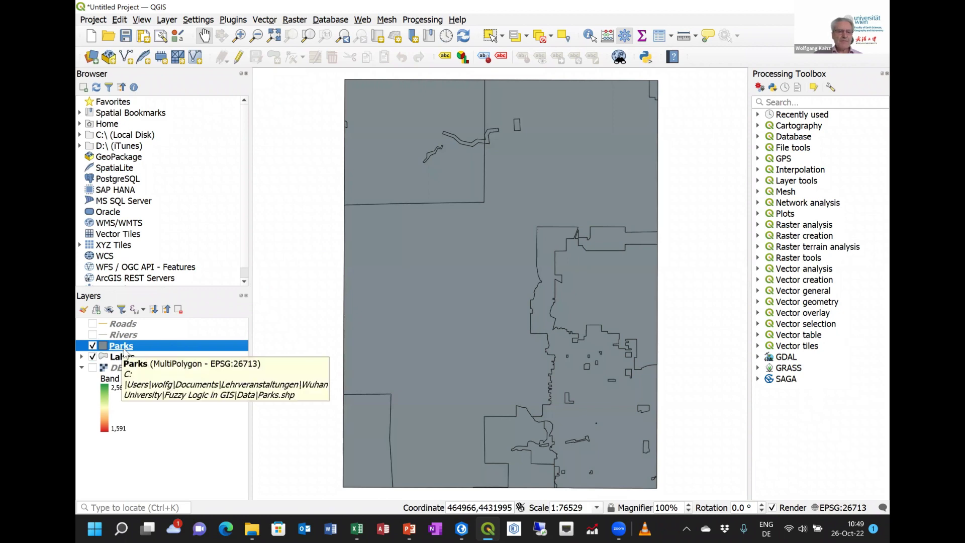
{"action": "double_click", "coordinate": [127, 351]}
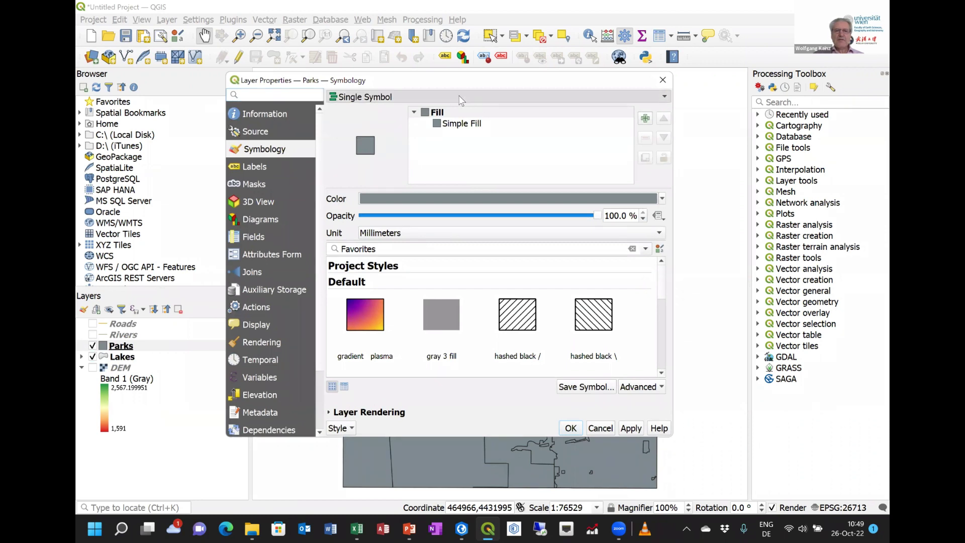
{"action": "left_click", "coordinate": [461, 96]}
{"action": "left_click", "coordinate": [402, 106]}
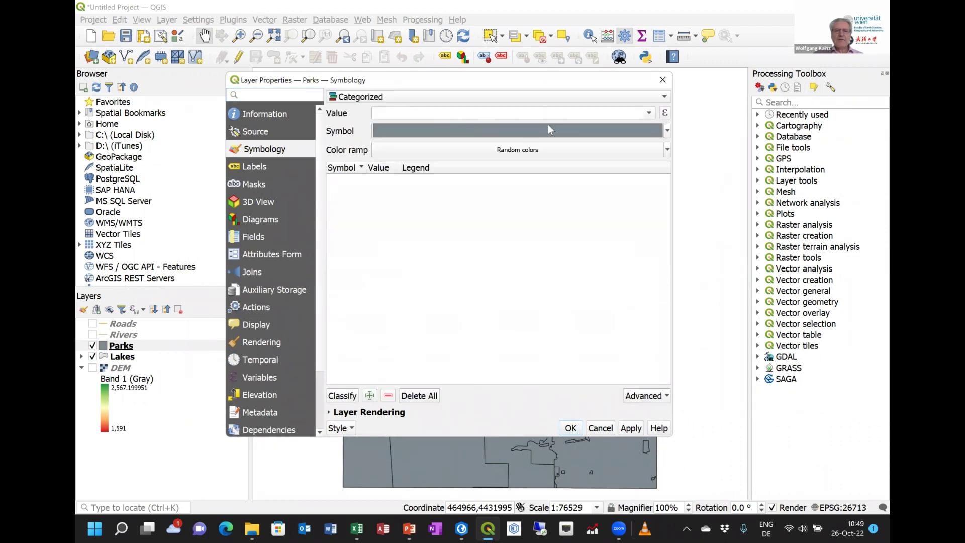
{"action": "left_click", "coordinate": [650, 114]}
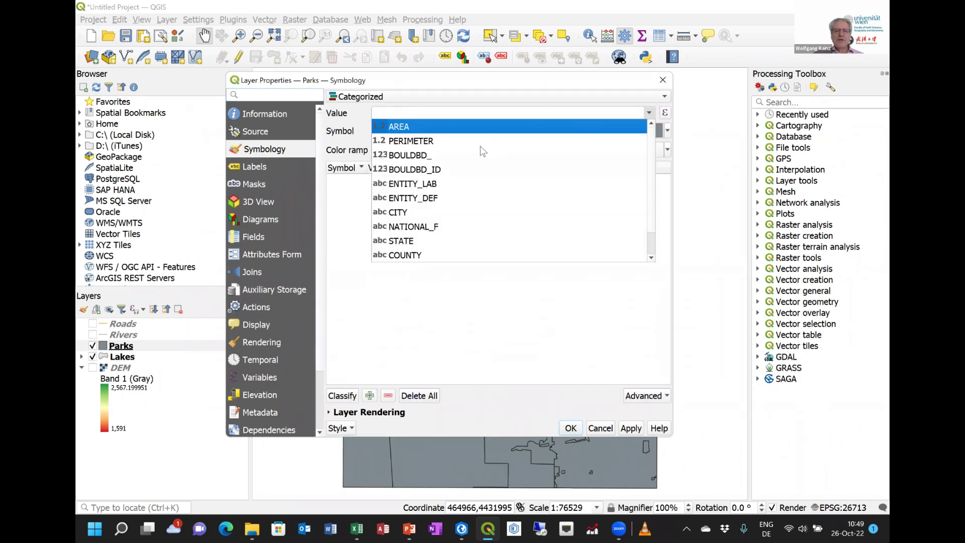
{"action": "left_click", "coordinate": [449, 202]}
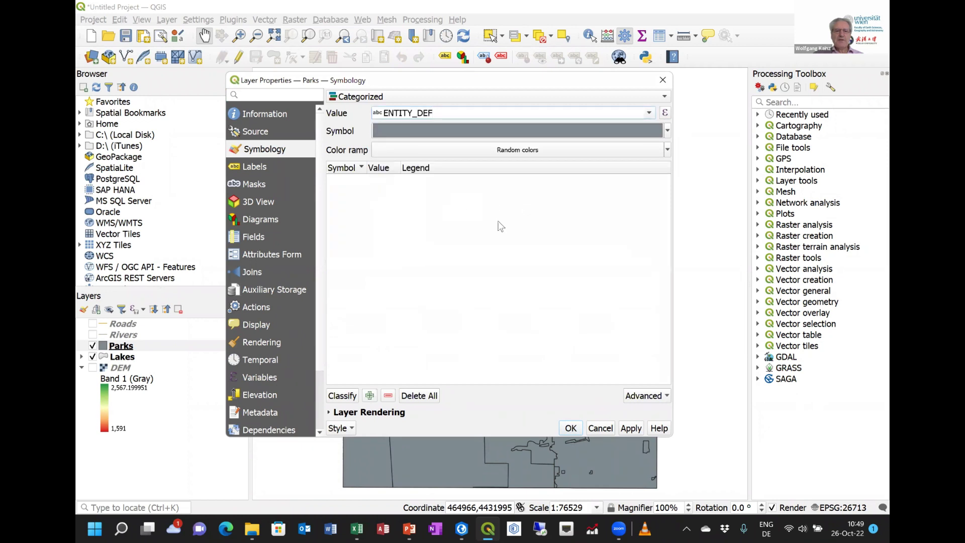
{"action": "left_click", "coordinate": [345, 396]}
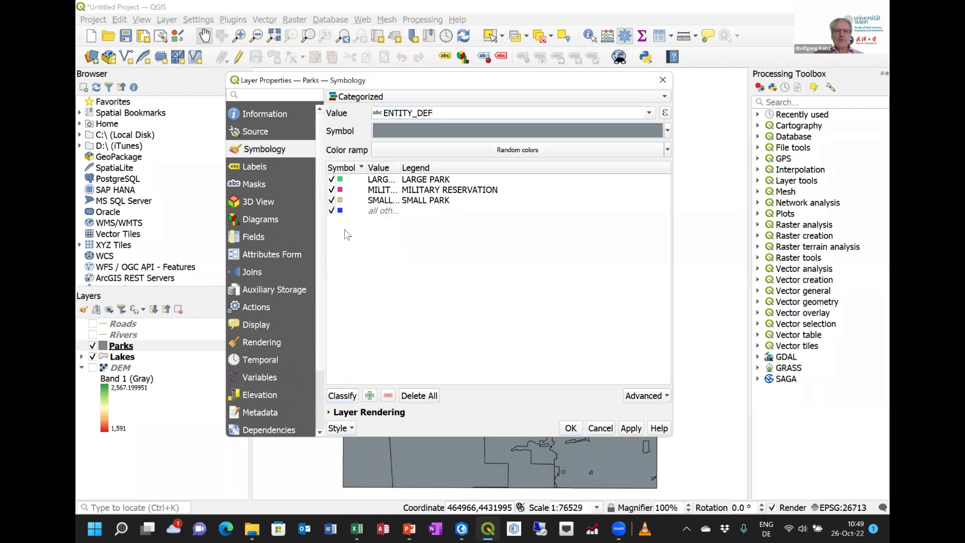
Set the SMALL PARK category's fill color to the standard light green #b2df8a, then apply the Parks symbology and close the layer properties
{"action": "double_click", "coordinate": [345, 201]}
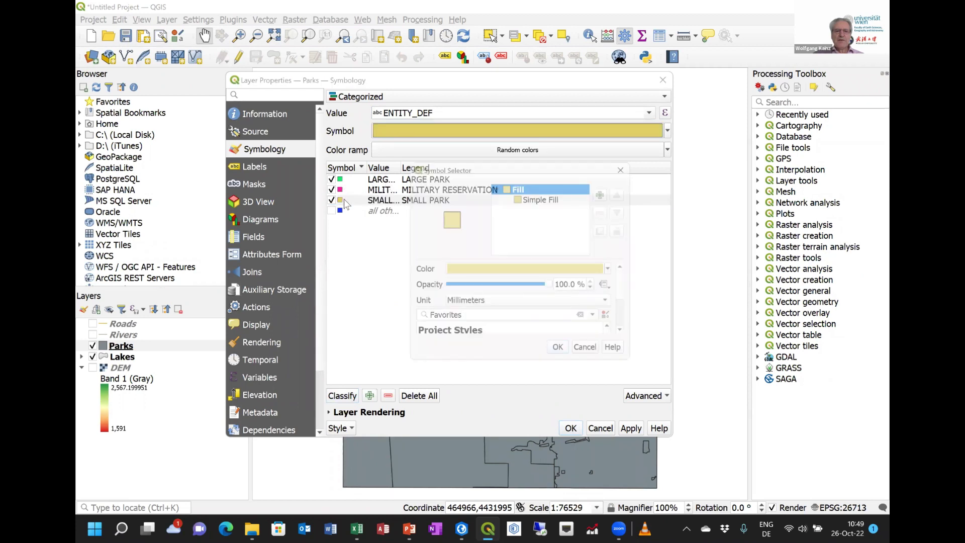
{"action": "left_click", "coordinate": [500, 269]}
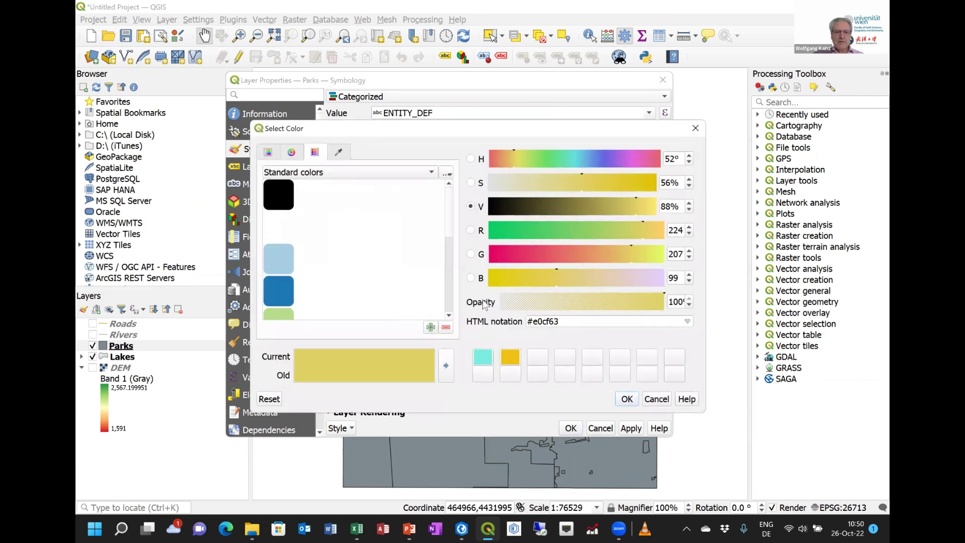
{"action": "left_click", "coordinate": [307, 314]}
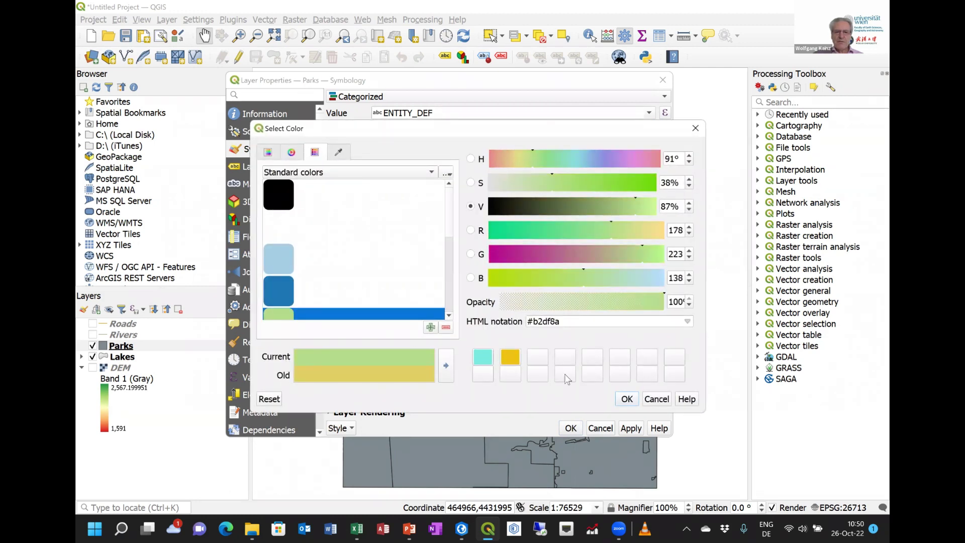
{"action": "left_click", "coordinate": [628, 401]}
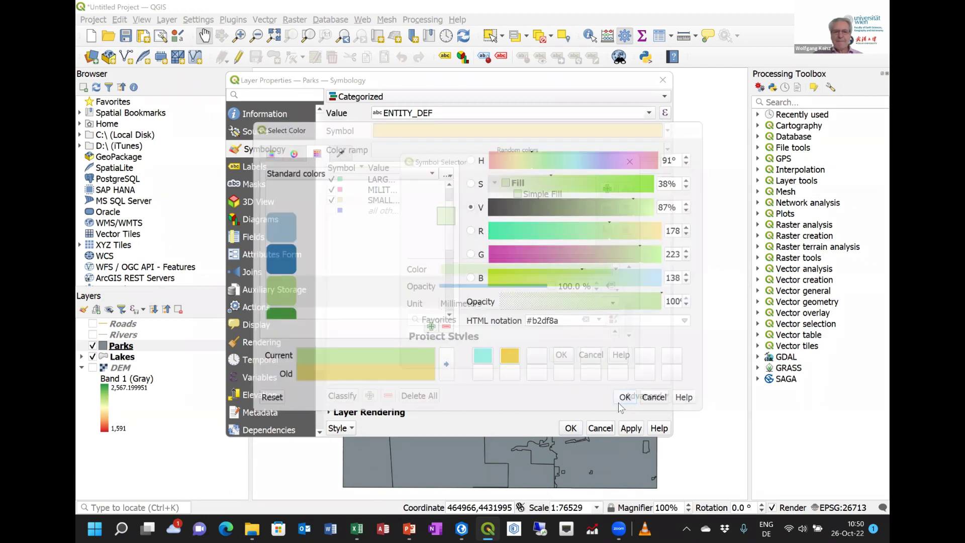
{"action": "left_click", "coordinate": [561, 355]}
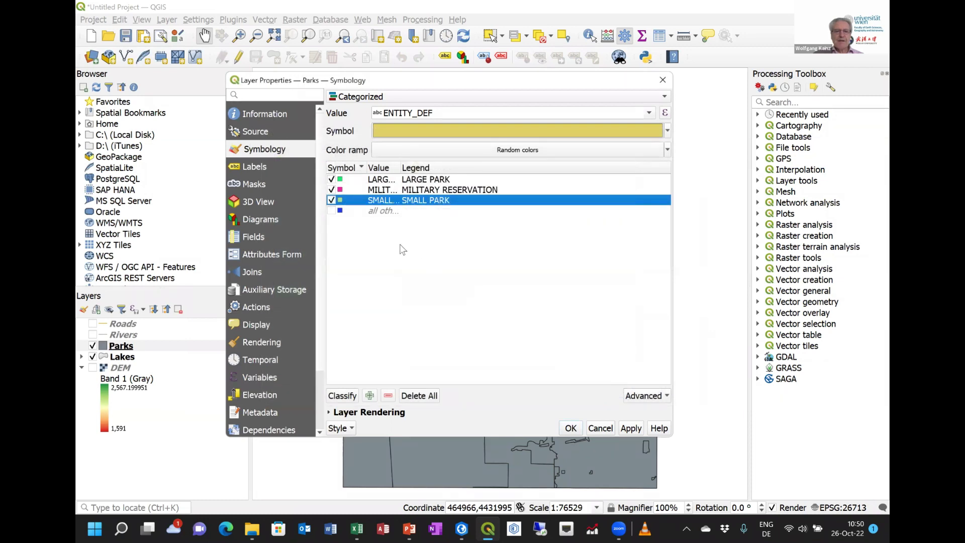
{"action": "left_click", "coordinate": [628, 430]}
{"action": "left_click", "coordinate": [570, 428]}
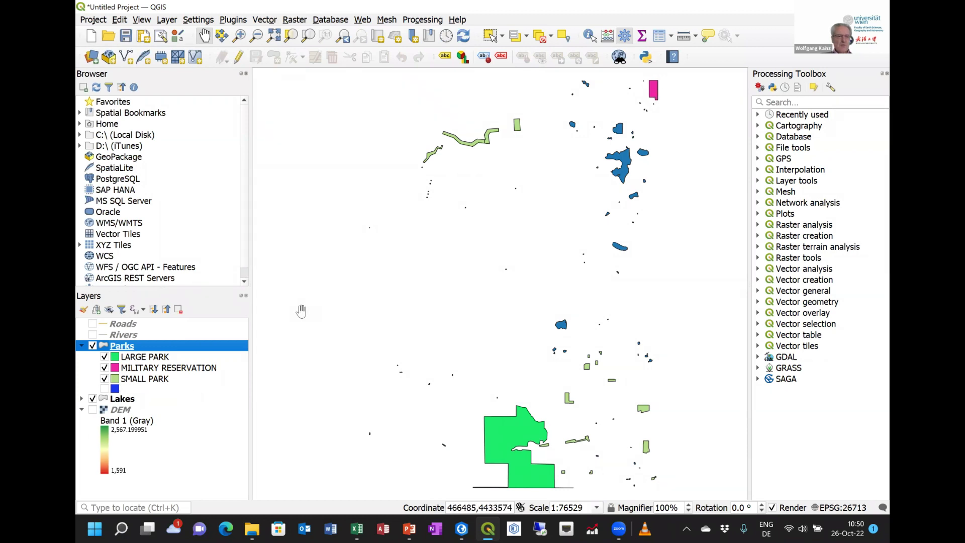
Set the Roads layer's symbology to Categorized by ROUTE_NUMB, classify the values, and turn off the category for all other values
{"action": "left_click", "coordinate": [129, 326]}
{"action": "double_click", "coordinate": [96, 328]}
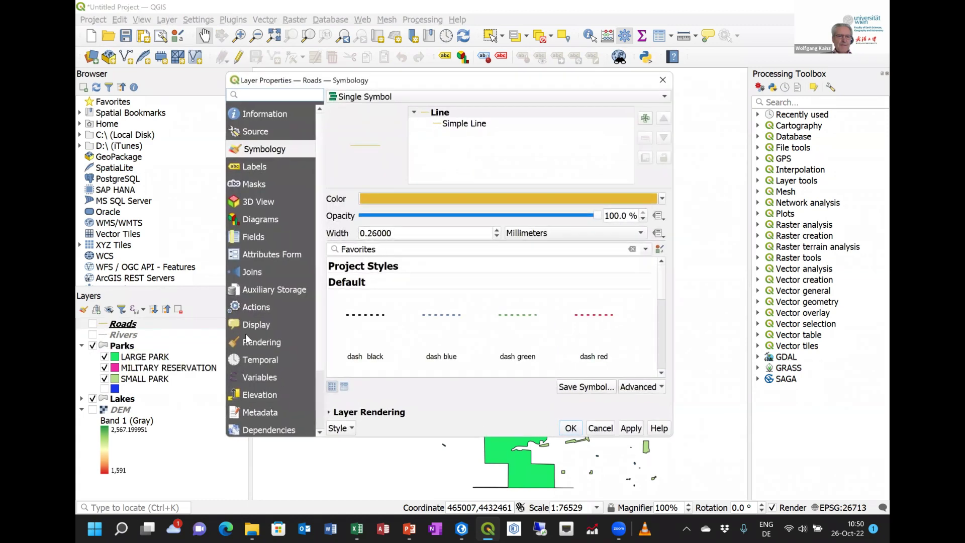
{"action": "left_click", "coordinate": [471, 96]}
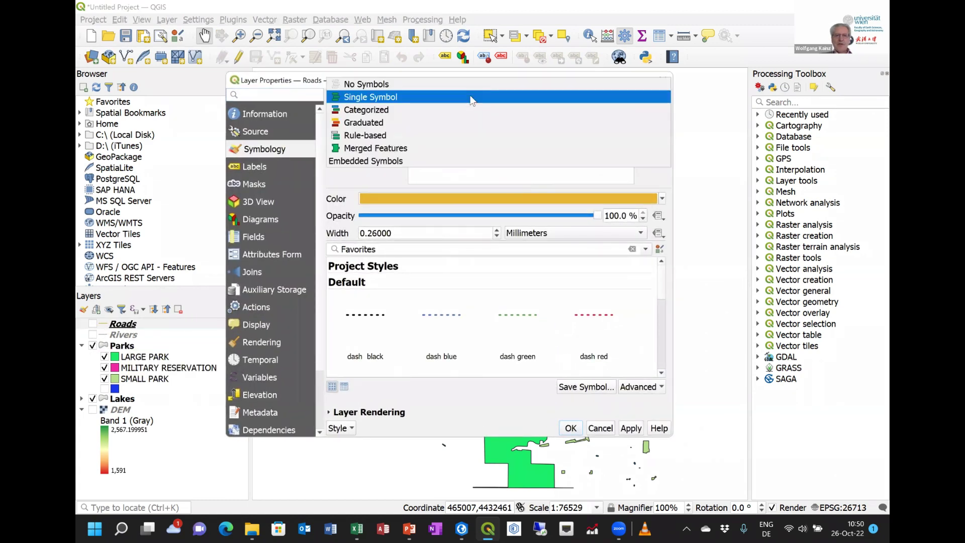
{"action": "left_click", "coordinate": [422, 111]}
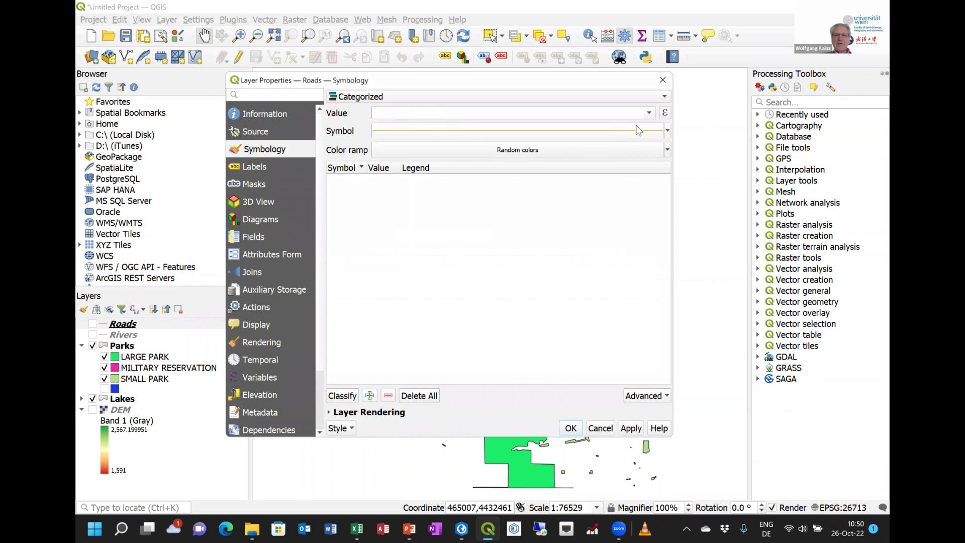
{"action": "left_click", "coordinate": [649, 113]}
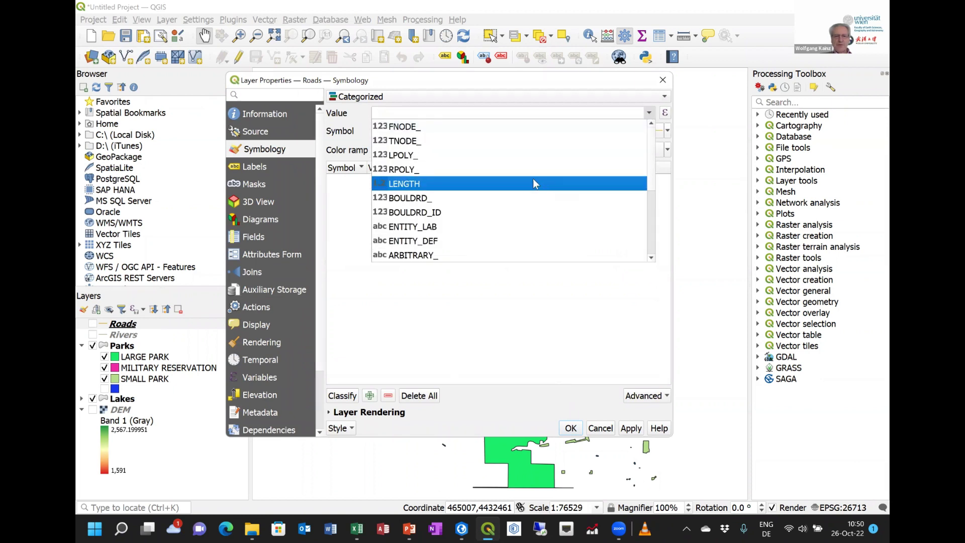
{"action": "scroll", "coordinate": [530, 184], "scroll_direction": "down", "scroll_amount": 1}
{"action": "scroll", "coordinate": [532, 189], "scroll_direction": "down", "scroll_amount": 2}
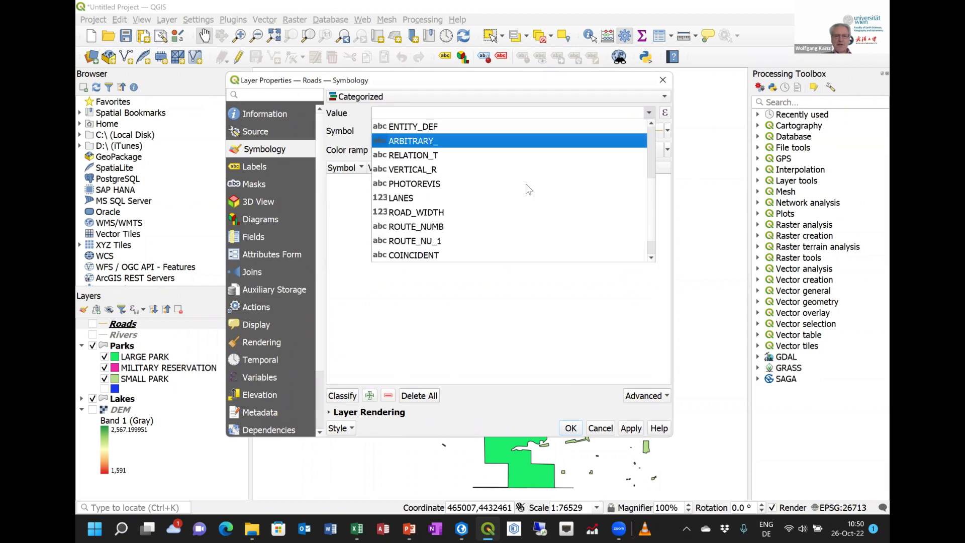
{"action": "left_click", "coordinate": [437, 228]}
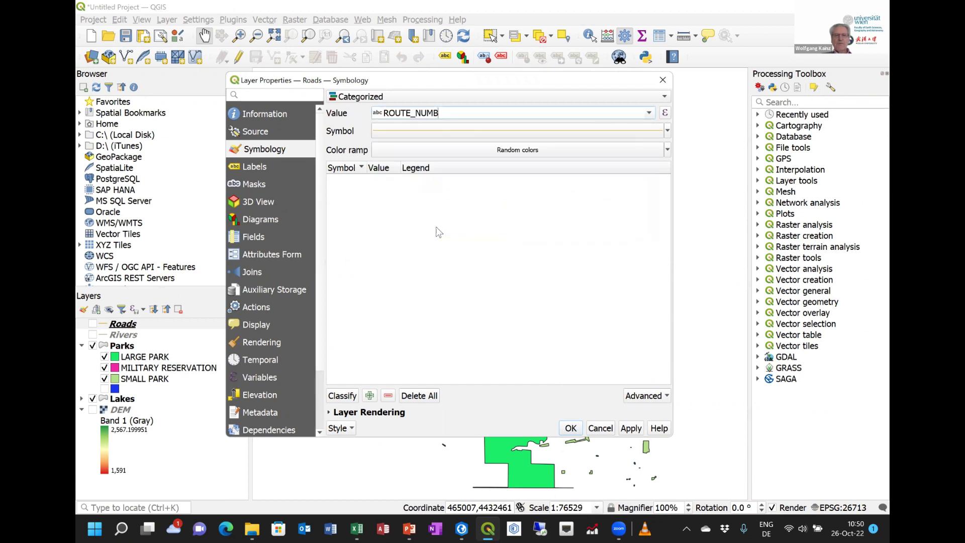
{"action": "left_click", "coordinate": [342, 396]}
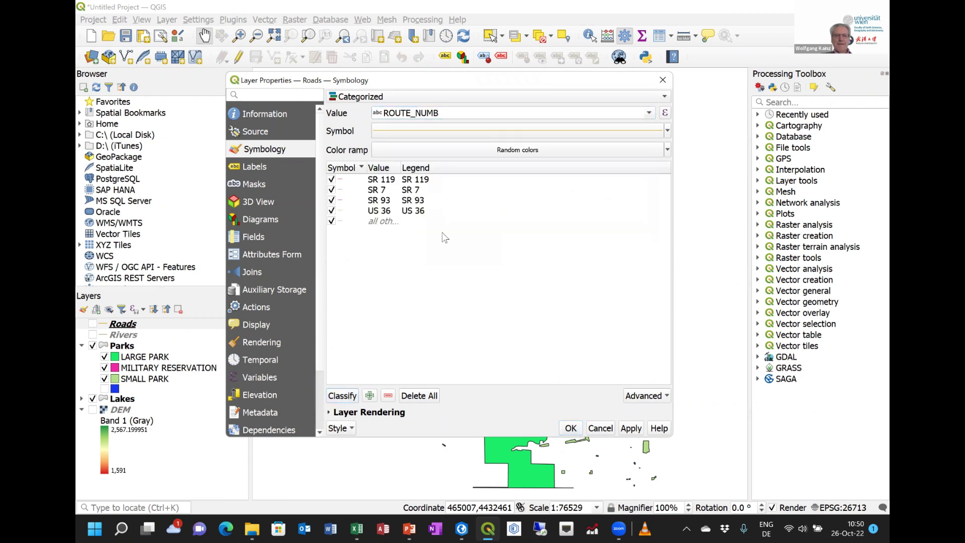
{"action": "left_click", "coordinate": [331, 221]}
Set the line color of the SR 119 road category to the standard orange #ff7f00
{"action": "double_click", "coordinate": [341, 180]}
{"action": "left_click", "coordinate": [539, 270]}
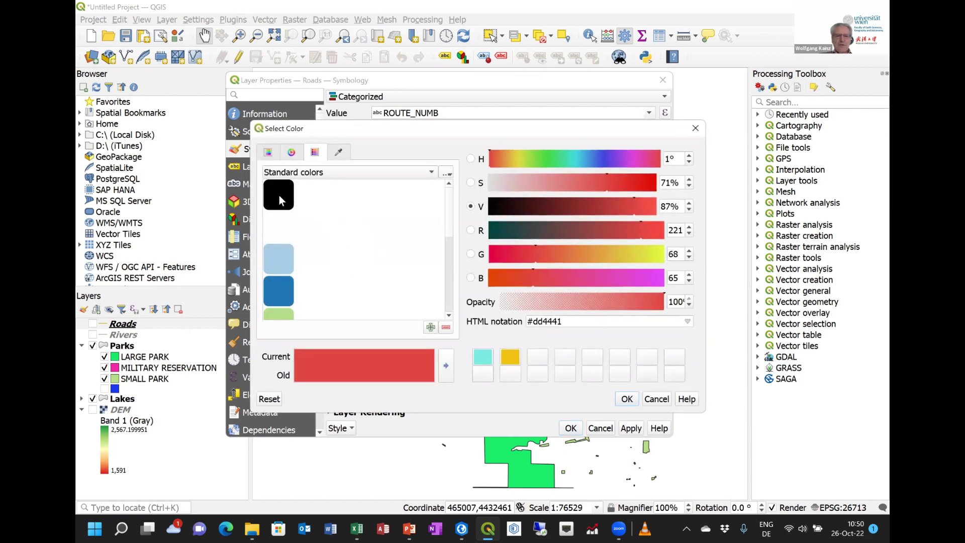
{"action": "scroll", "coordinate": [292, 265], "scroll_direction": "down", "scroll_amount": 5}
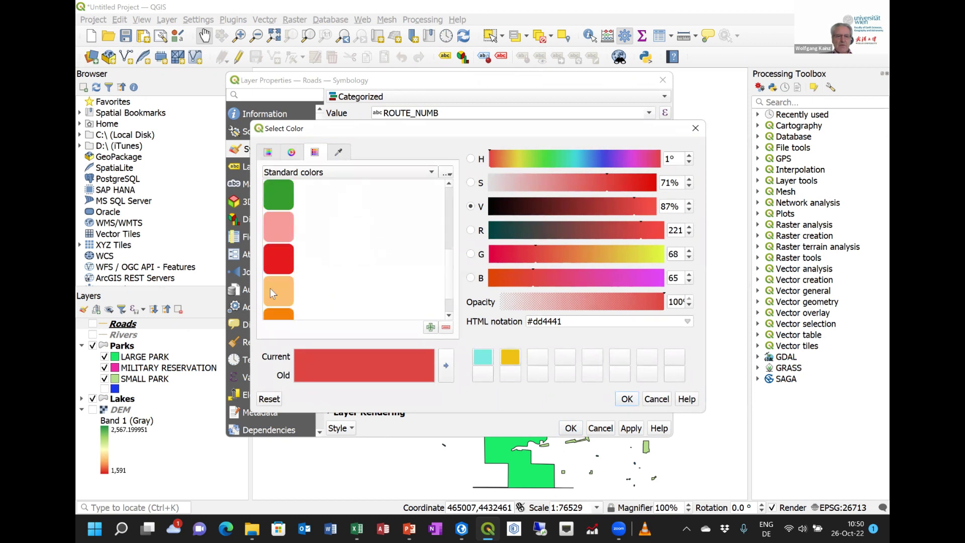
{"action": "scroll", "coordinate": [281, 291], "scroll_direction": "down", "scroll_amount": 1}
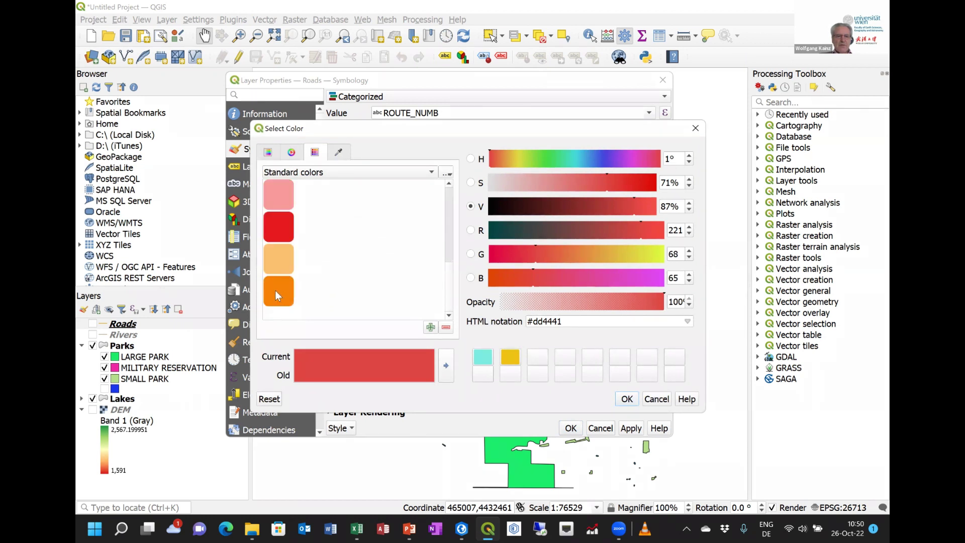
{"action": "left_click", "coordinate": [275, 290]}
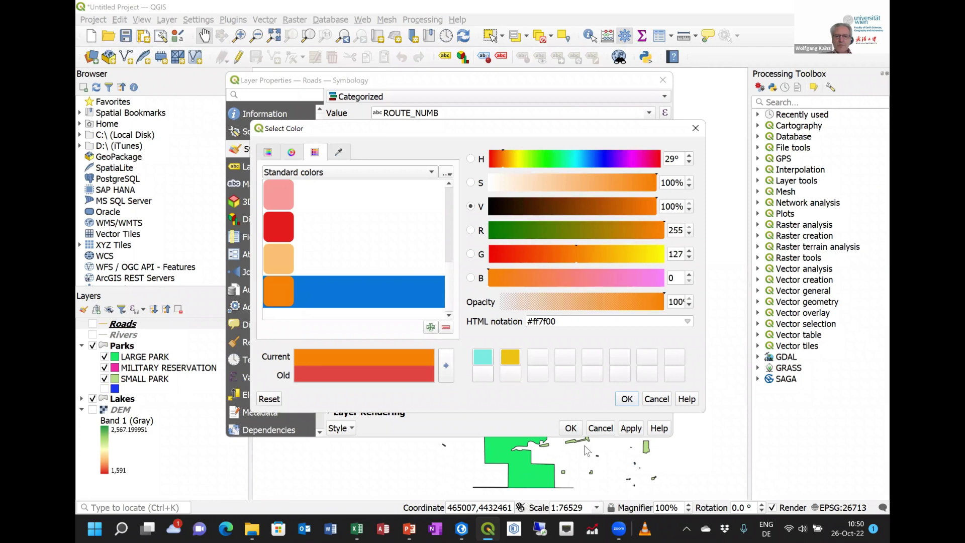
{"action": "left_click", "coordinate": [627, 399]}
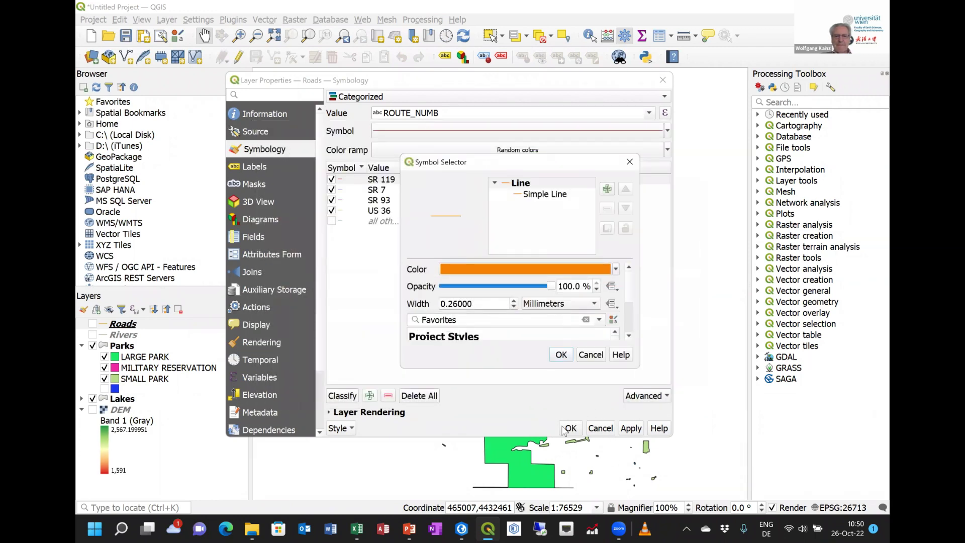
{"action": "left_click", "coordinate": [562, 354]}
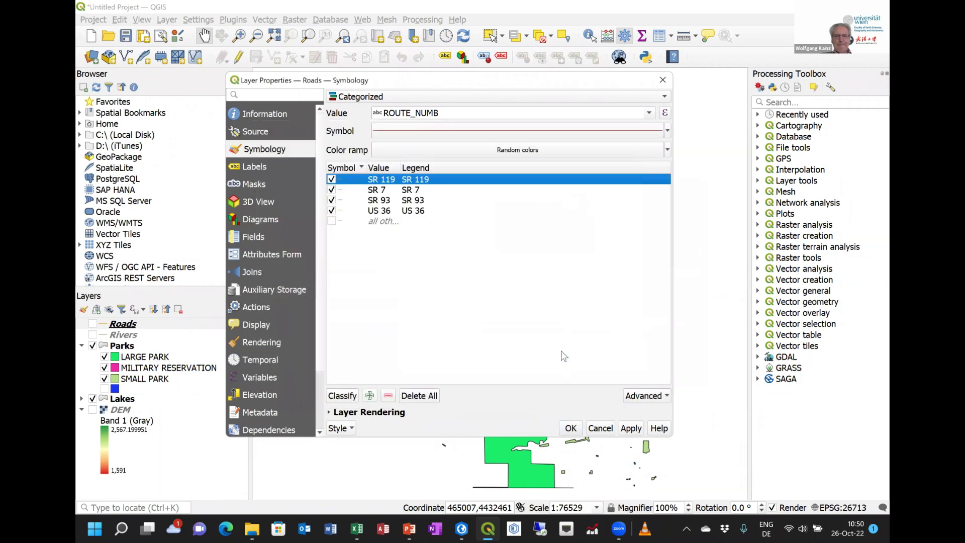
Set the SR 7 road category's line color to the same standard orange as SR 119
{"action": "double_click", "coordinate": [346, 194]}
{"action": "left_click", "coordinate": [474, 271]}
{"action": "scroll", "coordinate": [306, 279], "scroll_direction": "down", "scroll_amount": 3}
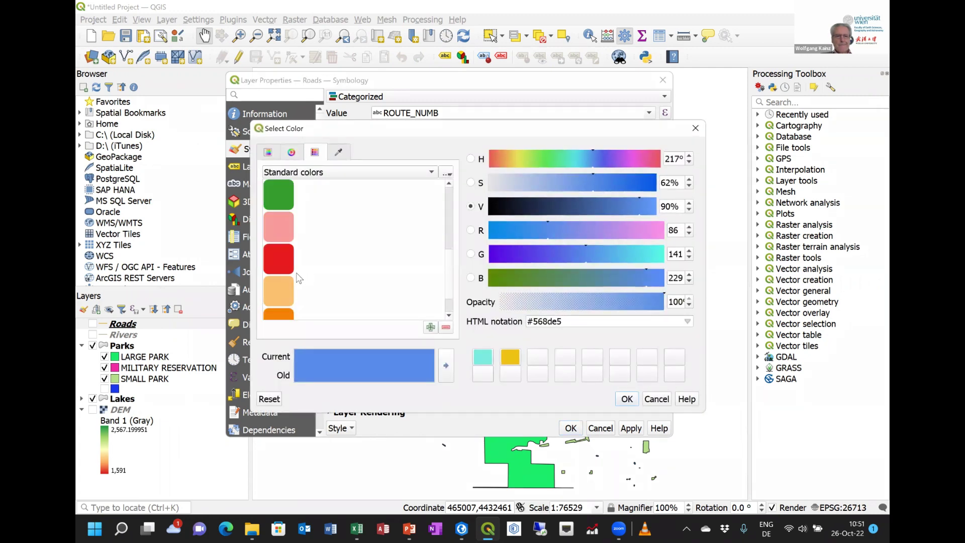
{"action": "left_click", "coordinate": [277, 316]}
{"action": "scroll", "coordinate": [395, 249], "scroll_direction": "down", "scroll_amount": 1}
{"action": "key", "text": "Return"}
{"action": "left_click", "coordinate": [348, 206]}
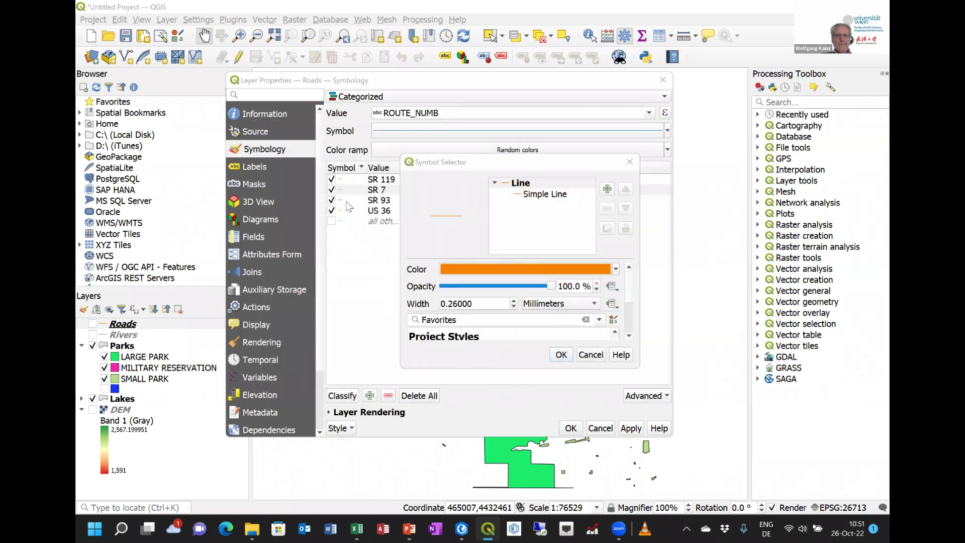
{"action": "left_click", "coordinate": [561, 355]}
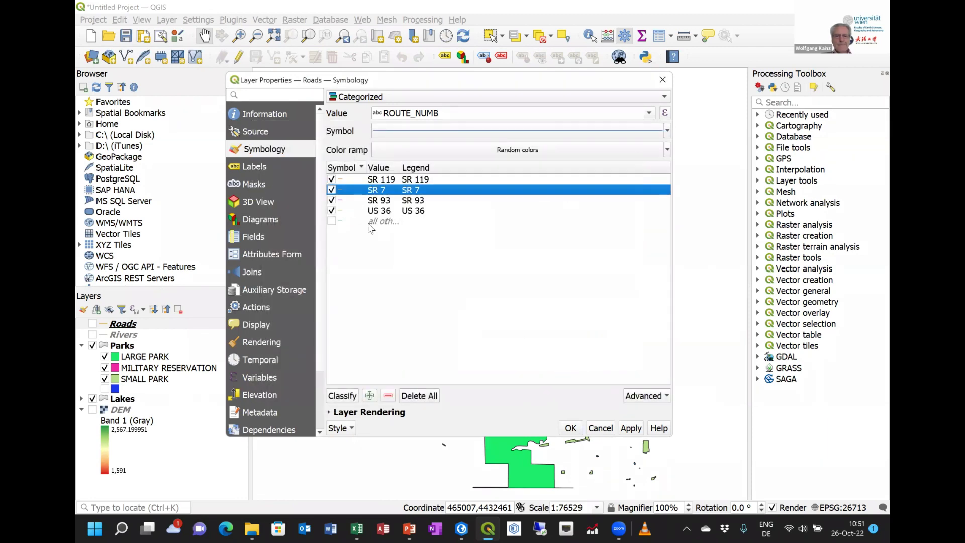
Set the line color of the SR 93 road category to the standard light orange #fdbf6f
{"action": "double_click", "coordinate": [342, 202]}
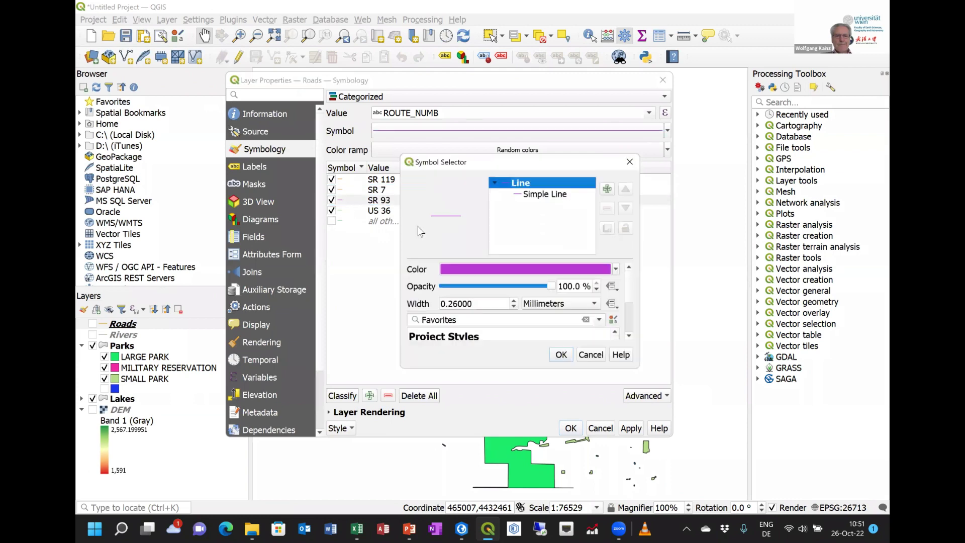
{"action": "left_click", "coordinate": [513, 273]}
{"action": "scroll", "coordinate": [276, 272], "scroll_direction": "down", "scroll_amount": 4}
{"action": "scroll", "coordinate": [276, 273], "scroll_direction": "up", "scroll_amount": 4}
{"action": "scroll", "coordinate": [275, 274], "scroll_direction": "down", "scroll_amount": 4}
{"action": "scroll", "coordinate": [279, 316], "scroll_direction": "down", "scroll_amount": 1}
{"action": "scroll", "coordinate": [283, 316], "scroll_direction": "down", "scroll_amount": 1}
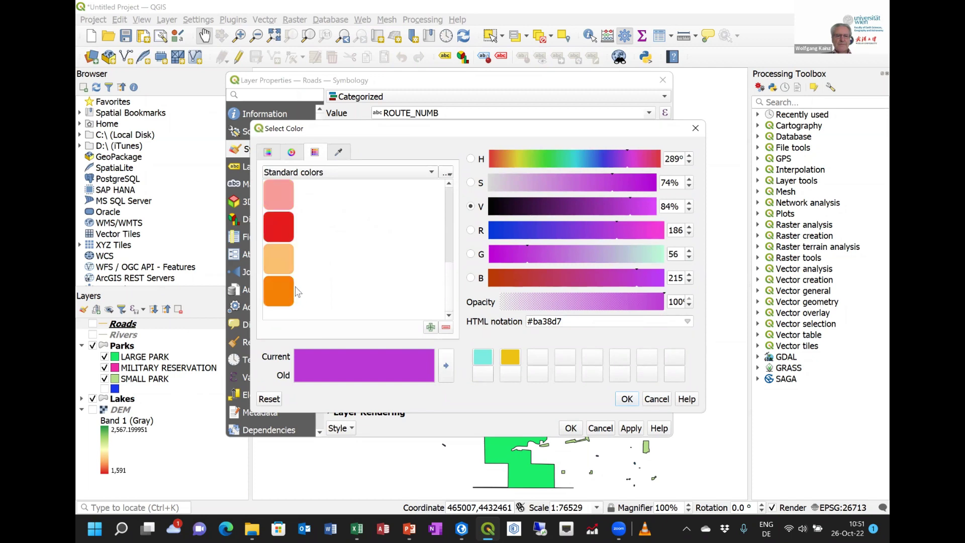
{"action": "left_click", "coordinate": [272, 260]}
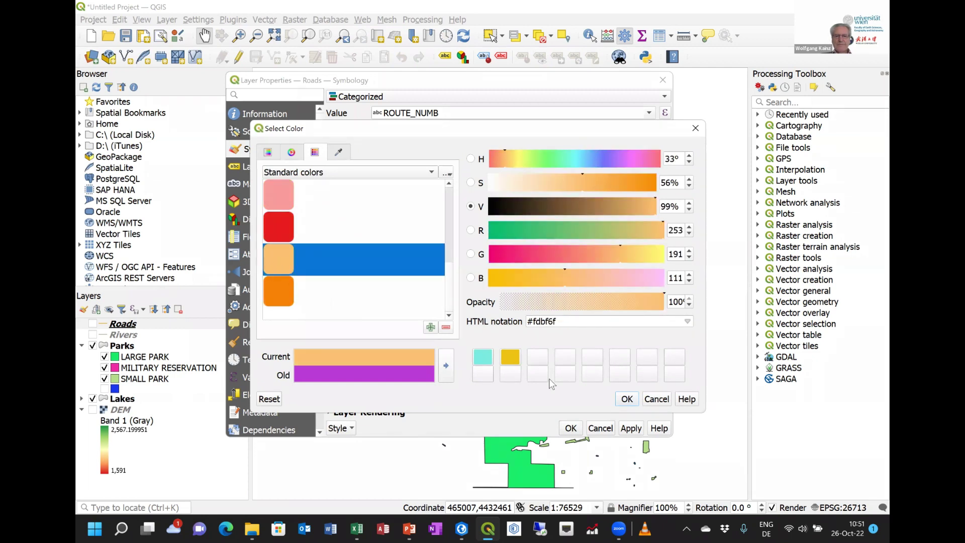
{"action": "left_click", "coordinate": [627, 401]}
{"action": "left_click", "coordinate": [561, 355]}
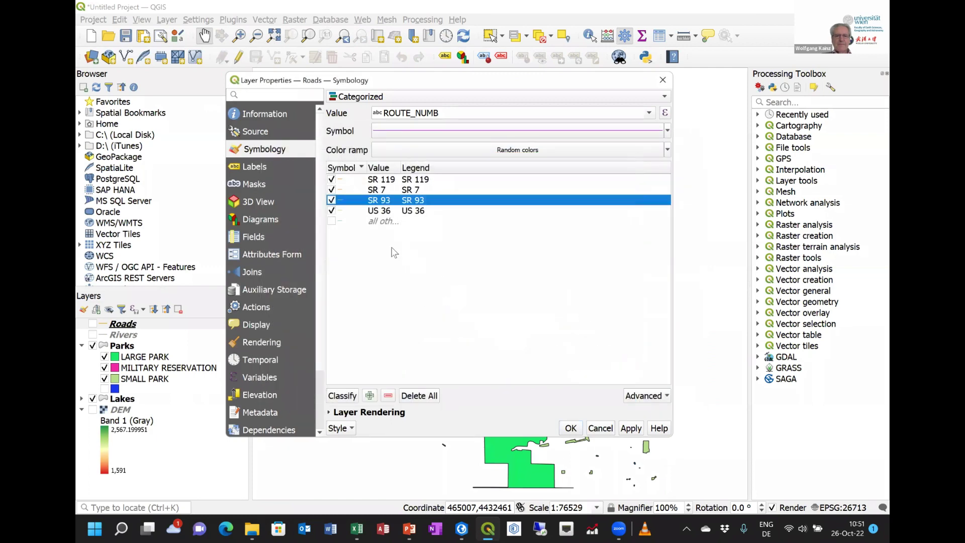
Set the line color of the US 36 road category to the saved custom yellow #edc214
{"action": "double_click", "coordinate": [342, 211]}
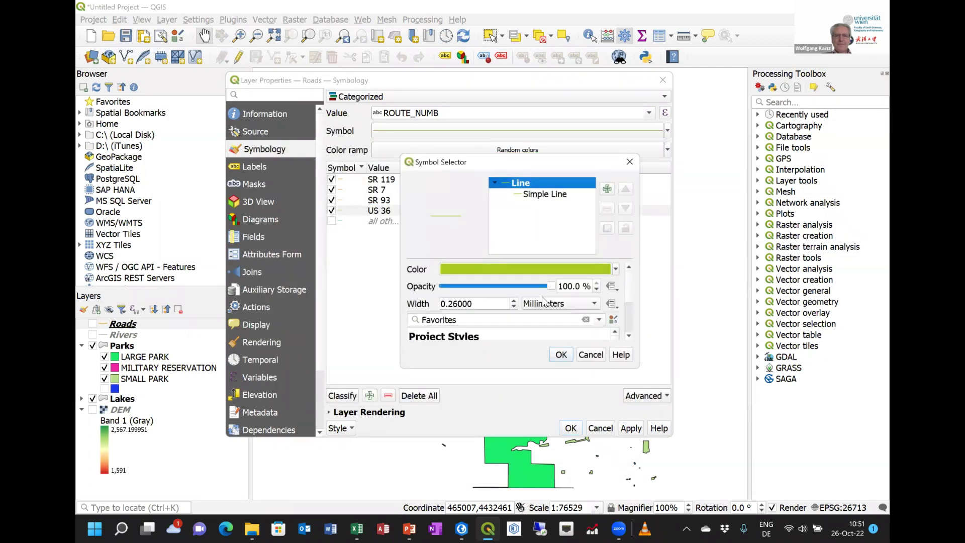
{"action": "left_click", "coordinate": [515, 269]}
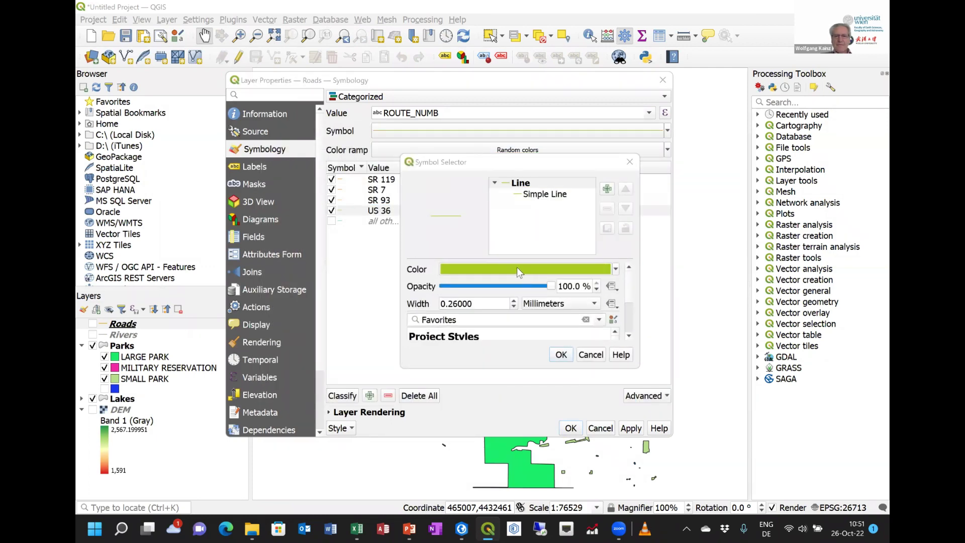
{"action": "left_click", "coordinate": [509, 358]}
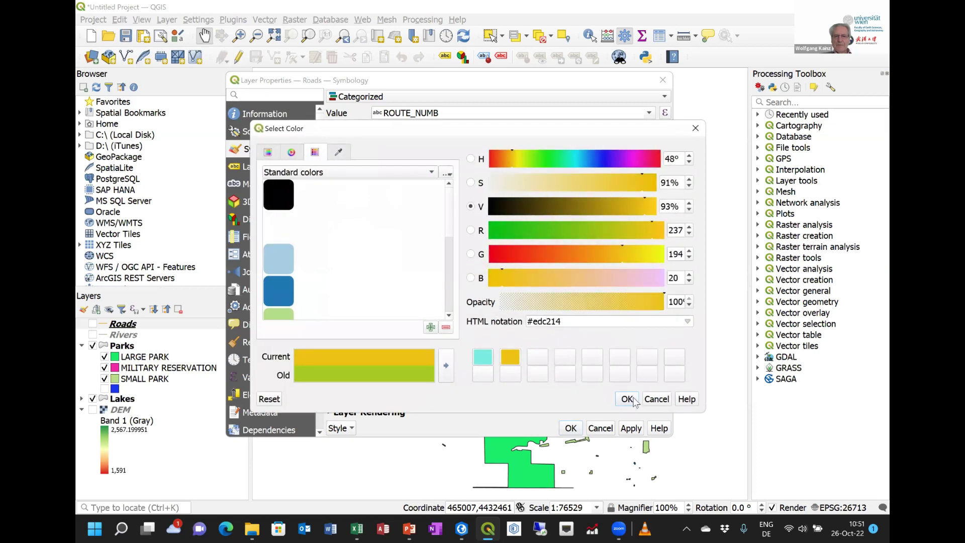
{"action": "key", "text": "Return"}
{"action": "left_click", "coordinate": [561, 355]}
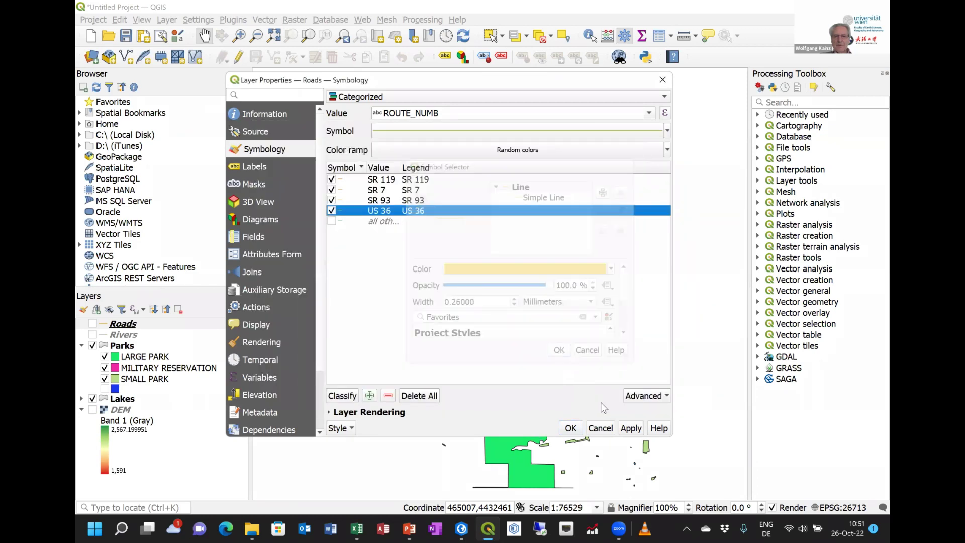
Apply the Roads symbology, close the layer properties, and display the Roads layer on the map
{"action": "left_click", "coordinate": [629, 430]}
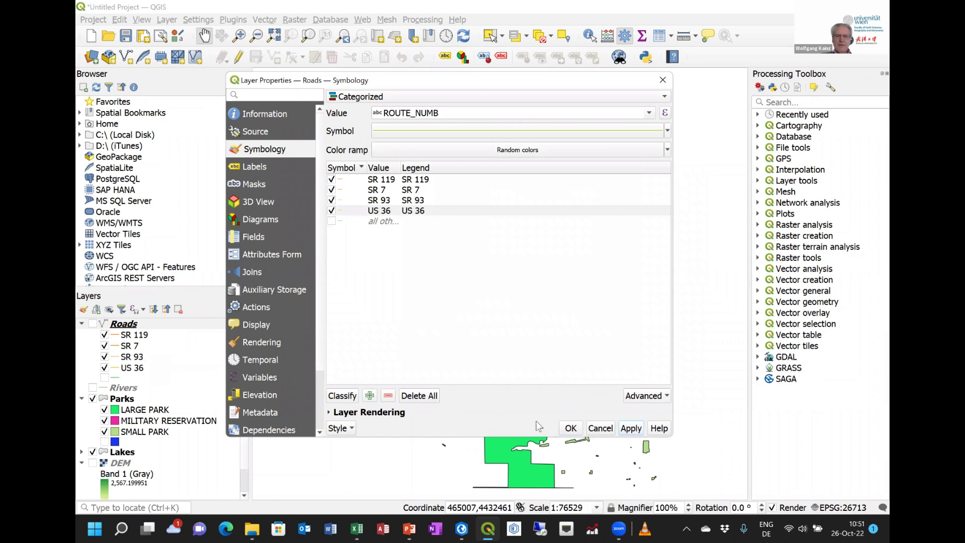
{"action": "left_click", "coordinate": [577, 433]}
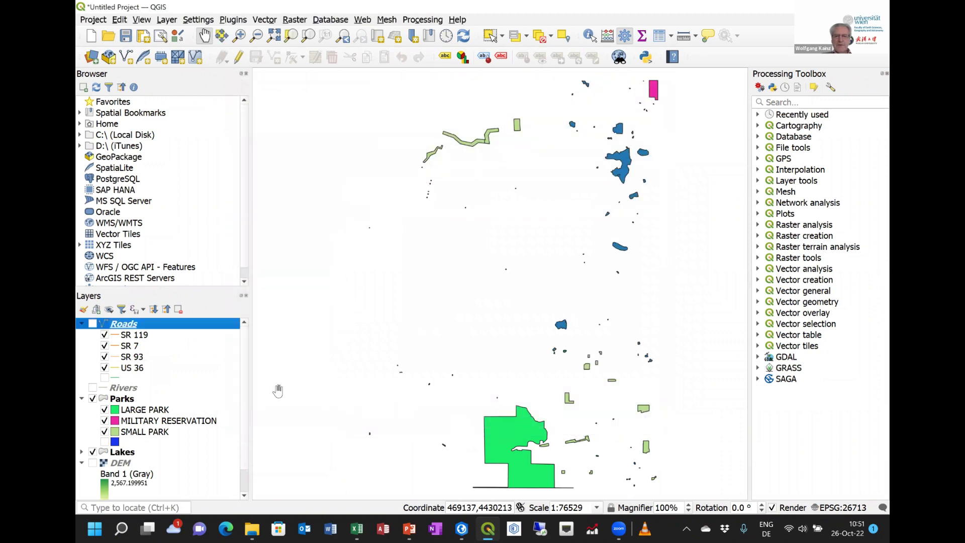
{"action": "left_click", "coordinate": [94, 324]}
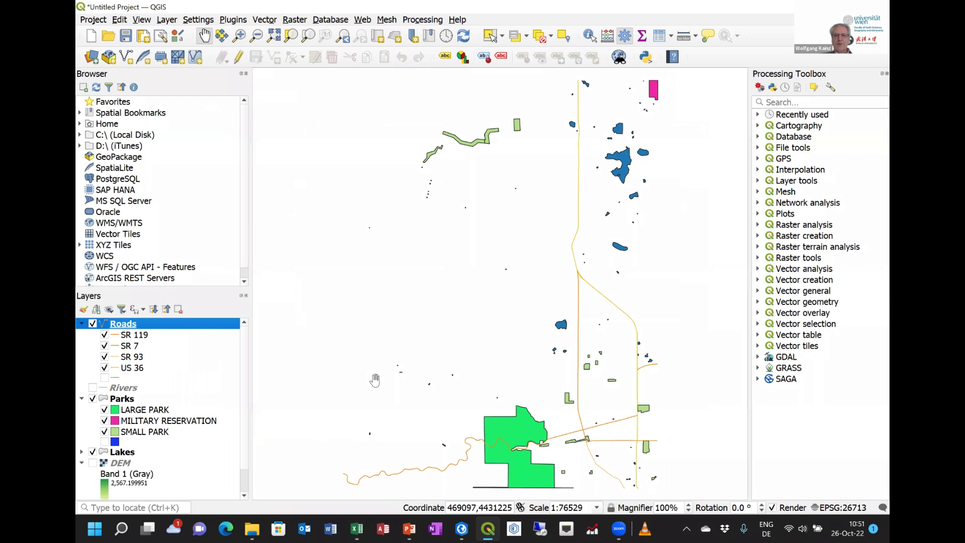
Set the SR 119 road symbol's line width to 1 point
{"action": "double_click", "coordinate": [117, 337]}
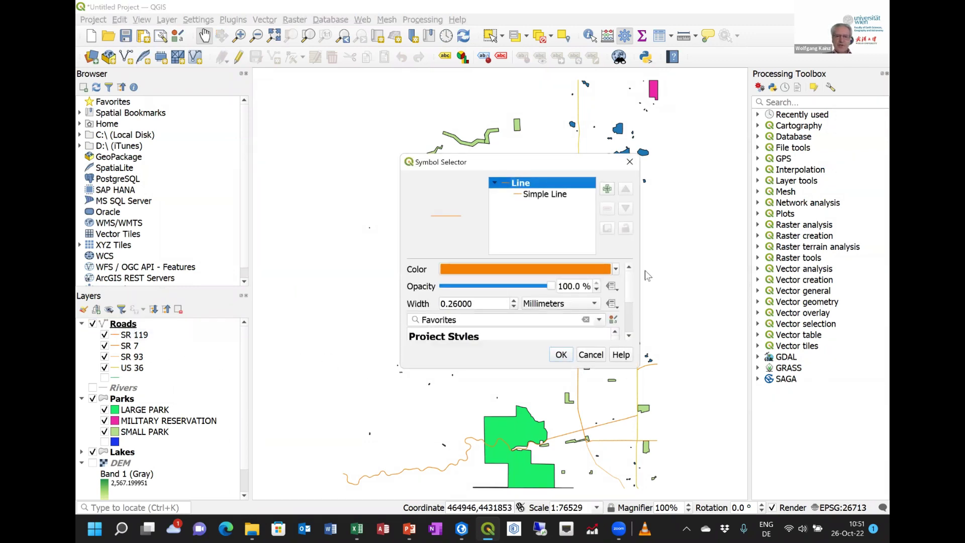
{"action": "left_click", "coordinate": [594, 304]}
{"action": "left_click", "coordinate": [525, 316]}
{"action": "double_click", "coordinate": [487, 300]}
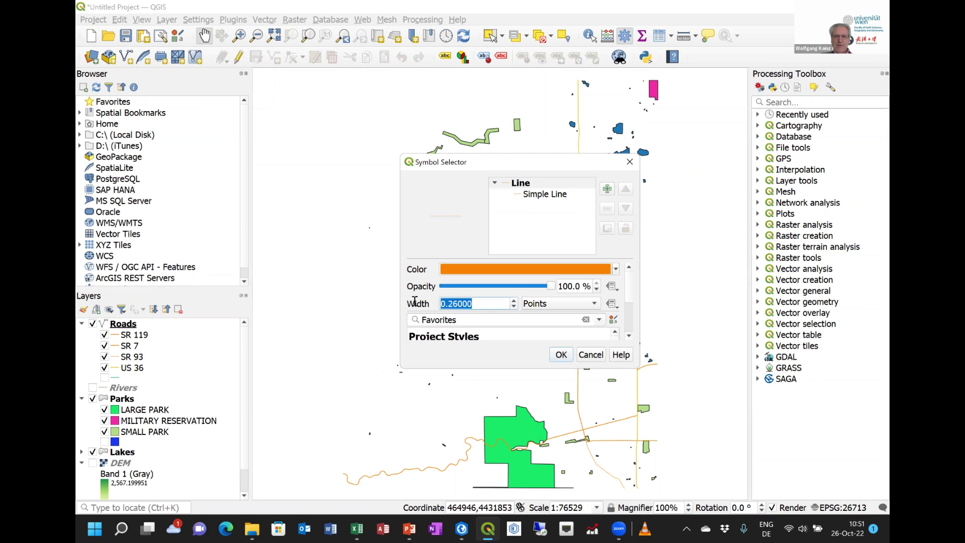
{"action": "type", "text": "1"}
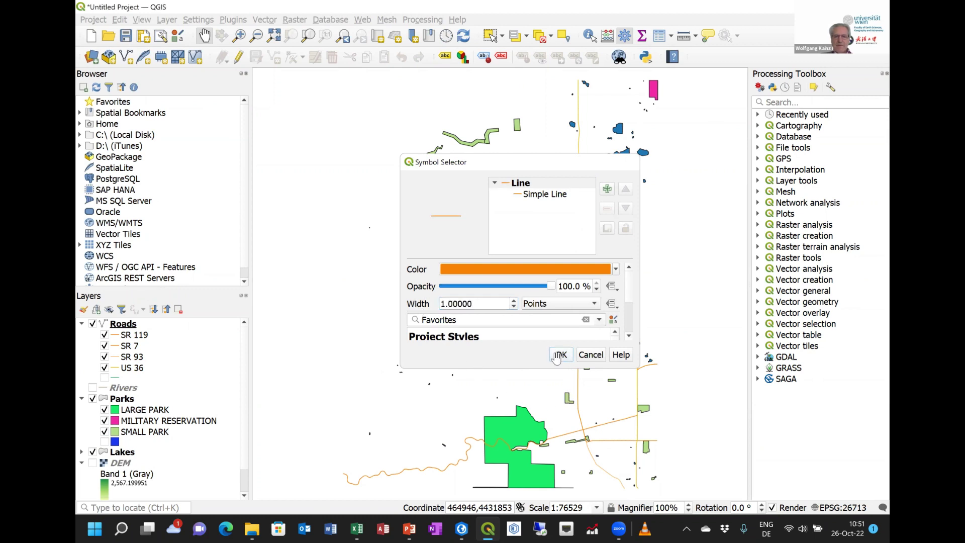
{"action": "left_click", "coordinate": [561, 355]}
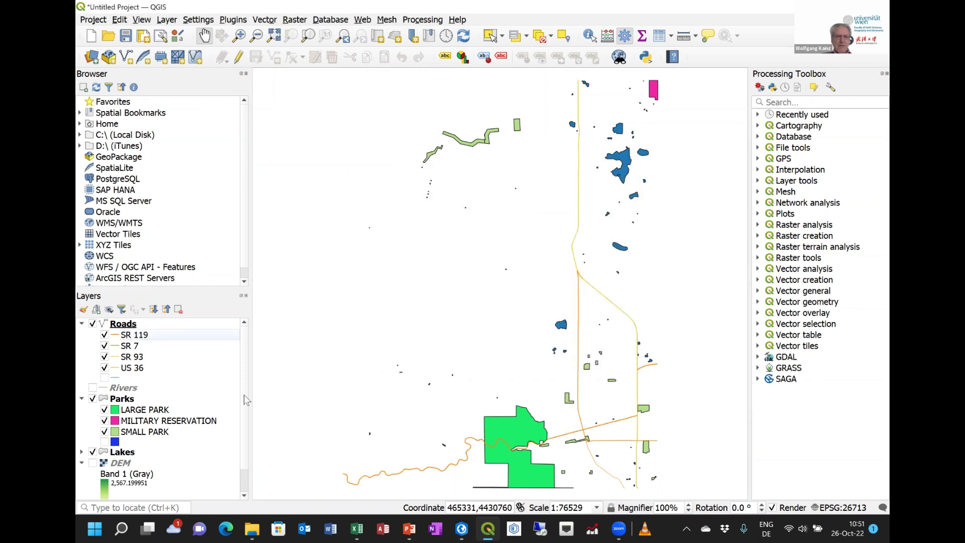
Set the SR 7 road symbol's line width to 2 points
{"action": "double_click", "coordinate": [126, 350]}
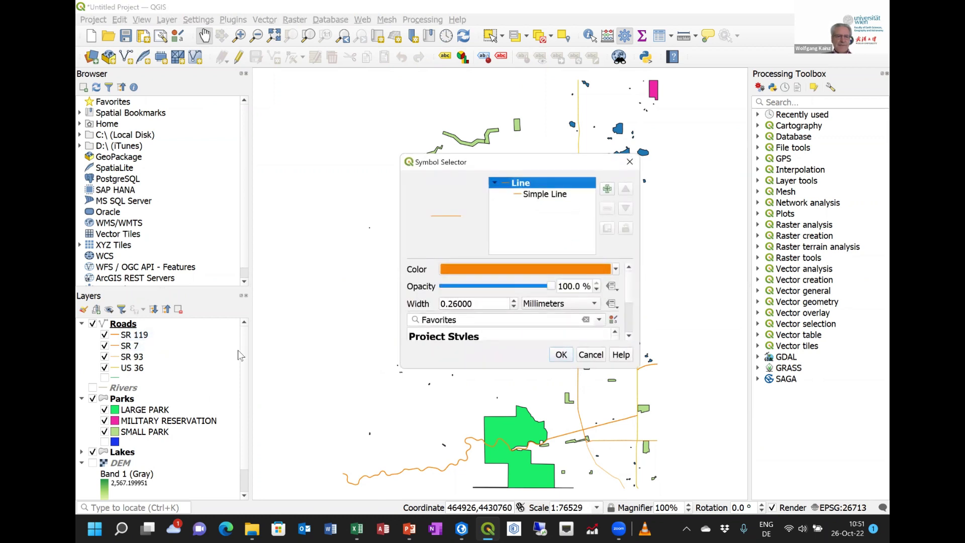
{"action": "left_click", "coordinate": [595, 304]}
{"action": "left_click", "coordinate": [559, 316]}
{"action": "left_click_drag", "start_coordinate": [482, 304], "coordinate": [396, 302]}
{"action": "type", "text": "2"}
{"action": "left_click", "coordinate": [561, 355]}
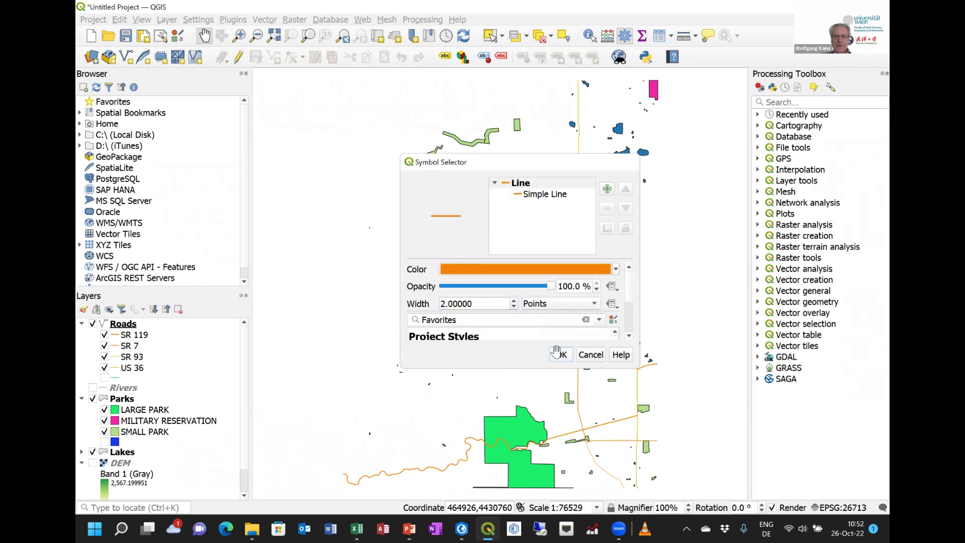
Increase the SR 119 road symbol's line width to 2 points
{"action": "double_click", "coordinate": [116, 334]}
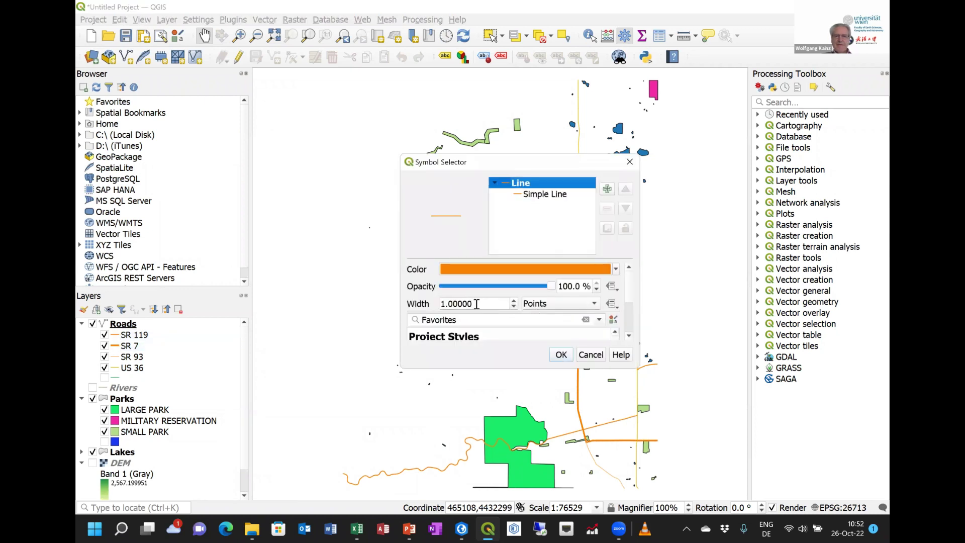
{"action": "left_click_drag", "start_coordinate": [476, 304], "coordinate": [387, 299]}
{"action": "type", "text": "2"}
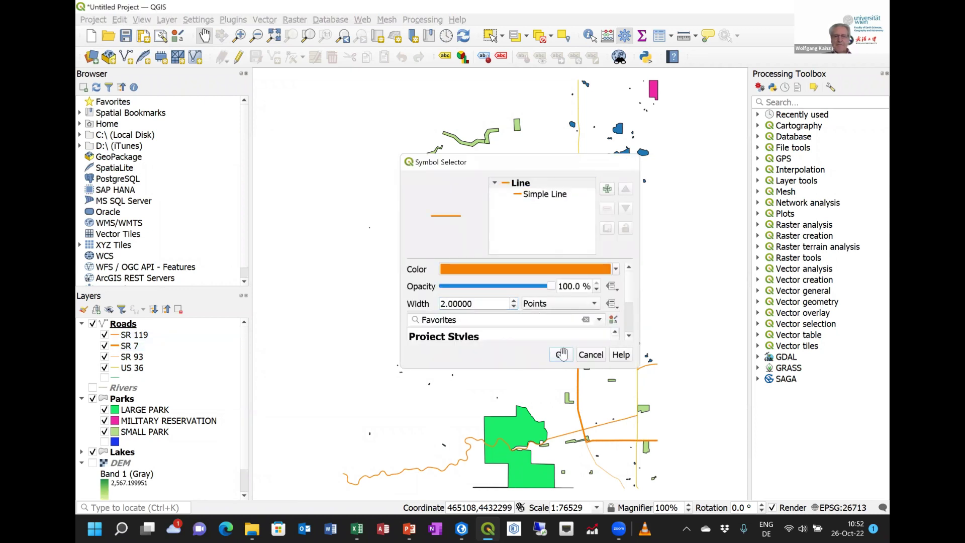
{"action": "left_click", "coordinate": [561, 354]}
Set the SR 93 road symbol's line width to 2 points
{"action": "double_click", "coordinate": [126, 357]}
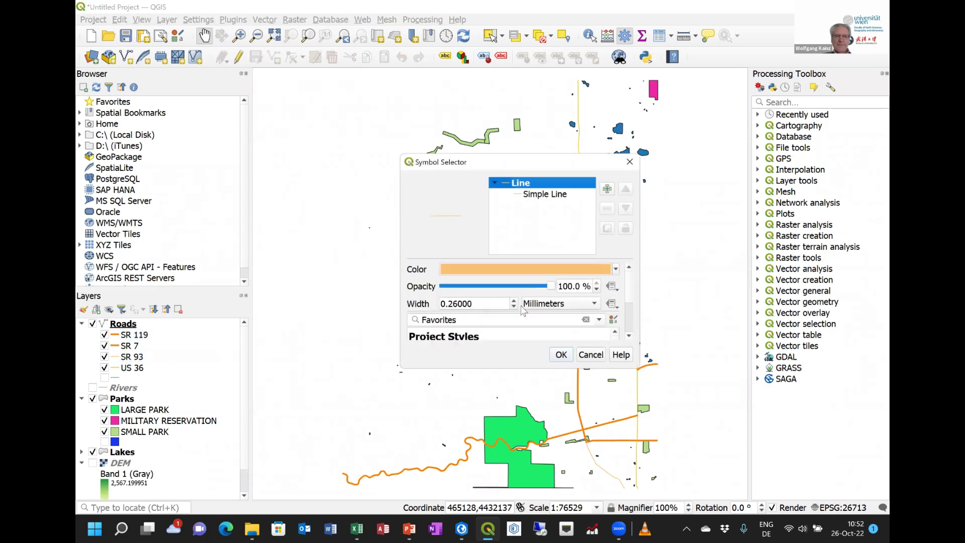
{"action": "left_click", "coordinate": [593, 303]}
{"action": "left_click", "coordinate": [563, 318]}
{"action": "left_click_drag", "start_coordinate": [485, 303], "coordinate": [382, 305]}
{"action": "type", "text": "2"}
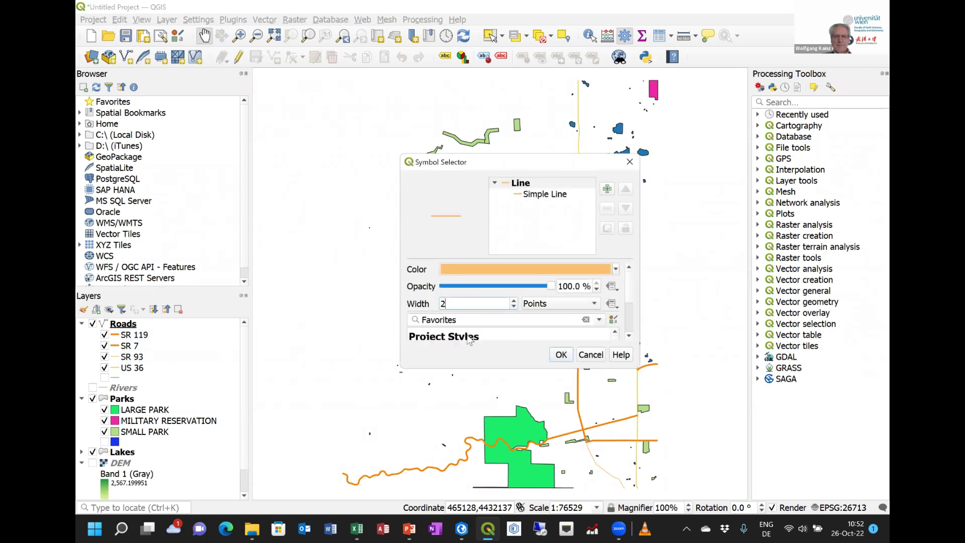
{"action": "left_click", "coordinate": [563, 355]}
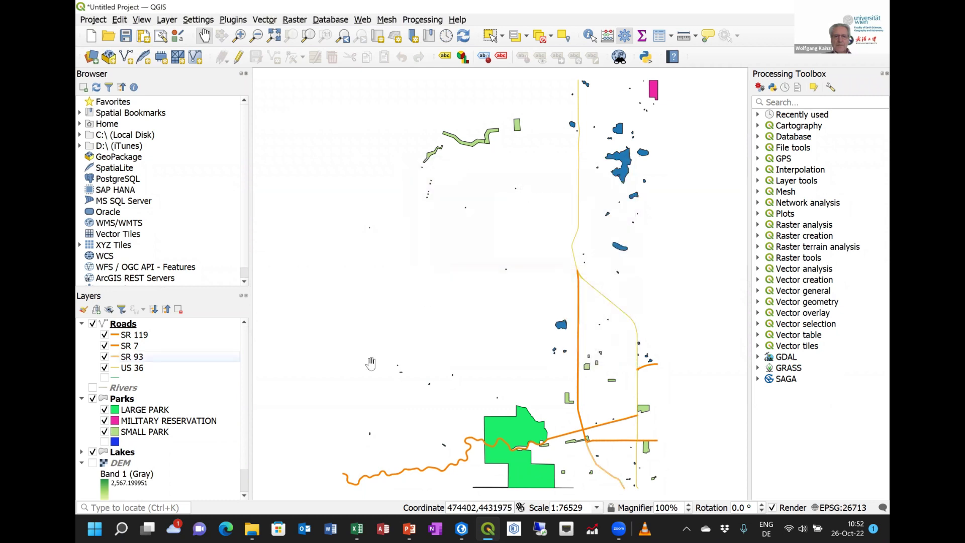
Set the US 36 road symbol's line width to 2 points
{"action": "double_click", "coordinate": [125, 368]}
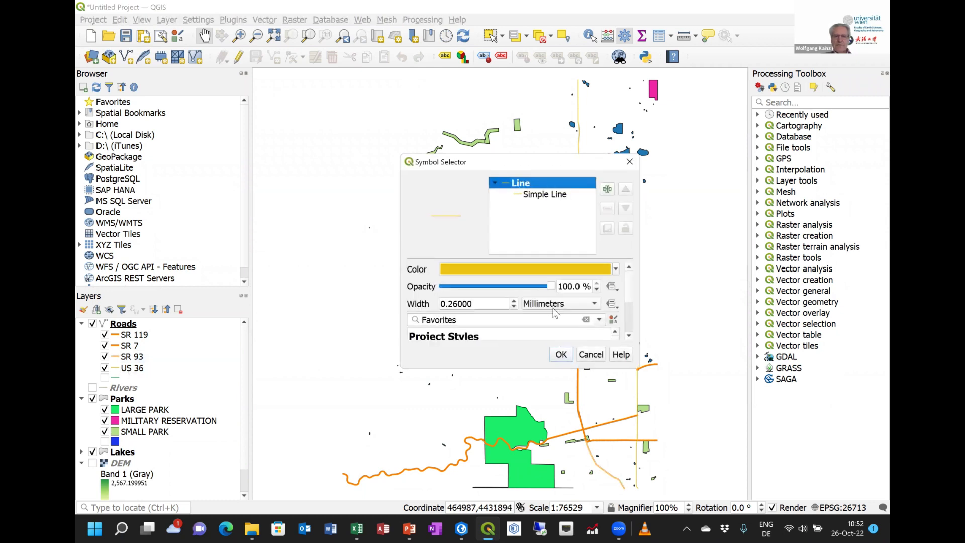
{"action": "left_click", "coordinate": [559, 303]}
{"action": "left_click", "coordinate": [552, 314]}
{"action": "left_click_drag", "start_coordinate": [489, 303], "coordinate": [387, 302]}
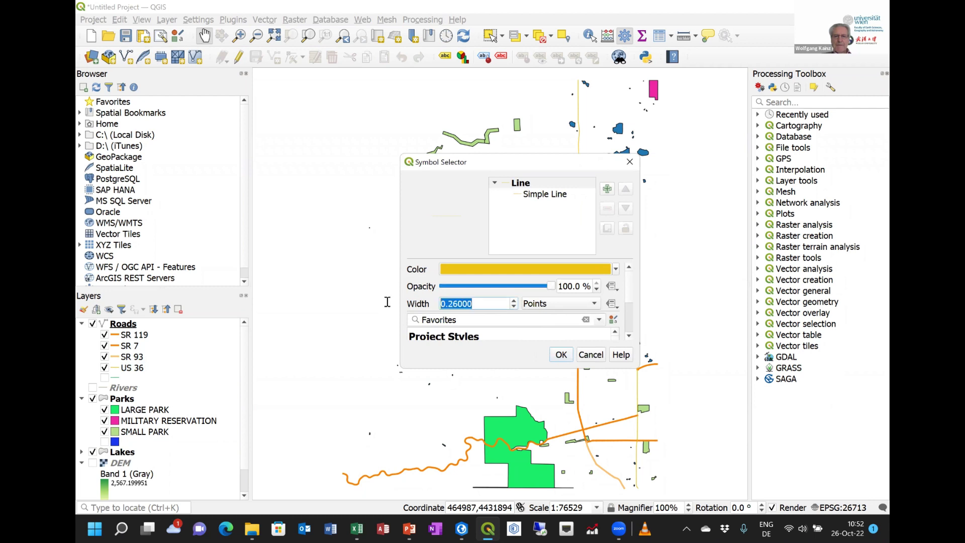
{"action": "type", "text": "2"}
{"action": "left_click", "coordinate": [561, 355]}
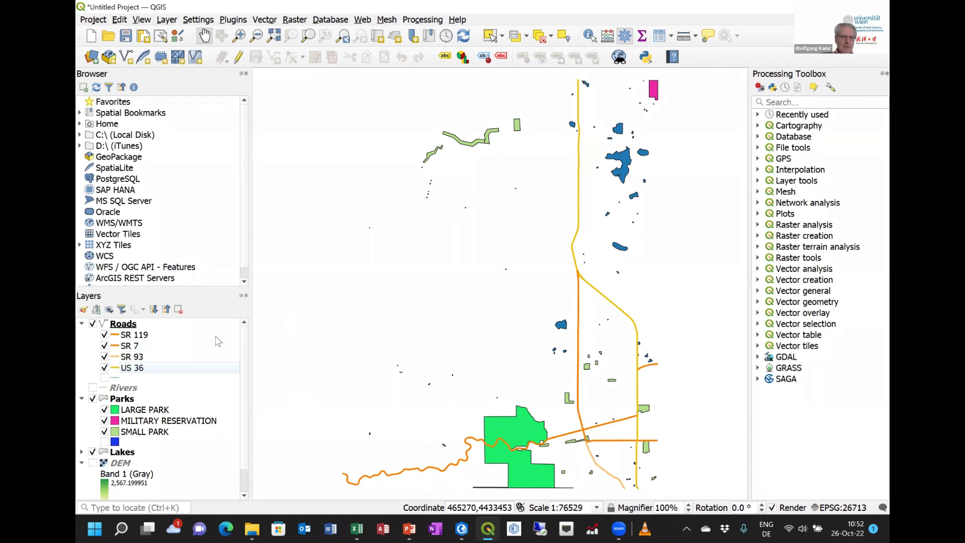
Collapse the legend categories of the Roads and Parks layers and select the Rivers layer
{"action": "left_click", "coordinate": [81, 323]}
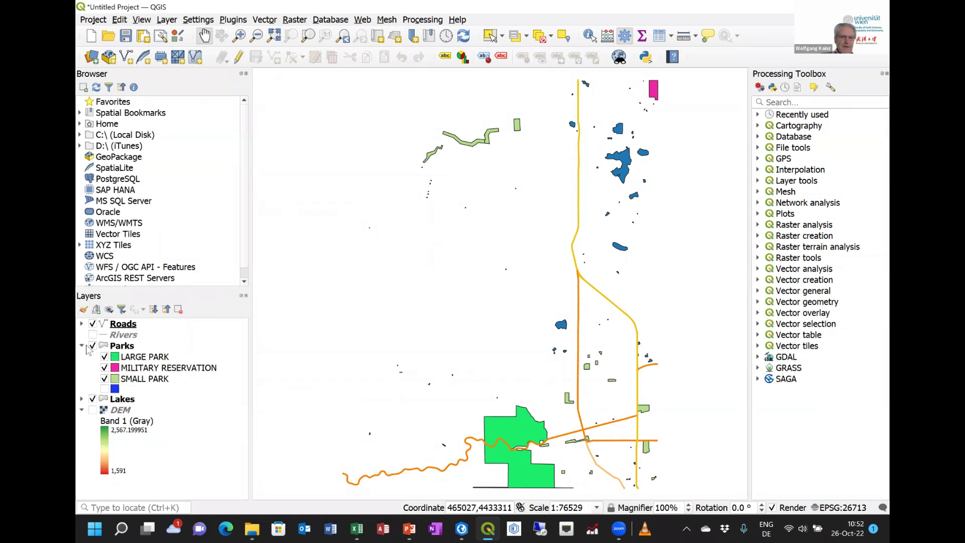
{"action": "left_click", "coordinate": [82, 346]}
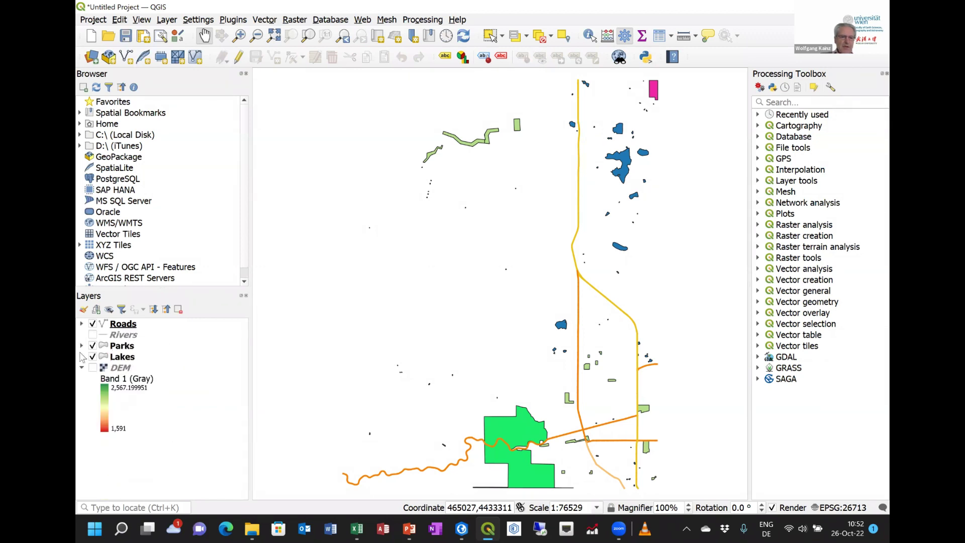
{"action": "left_click", "coordinate": [129, 337]}
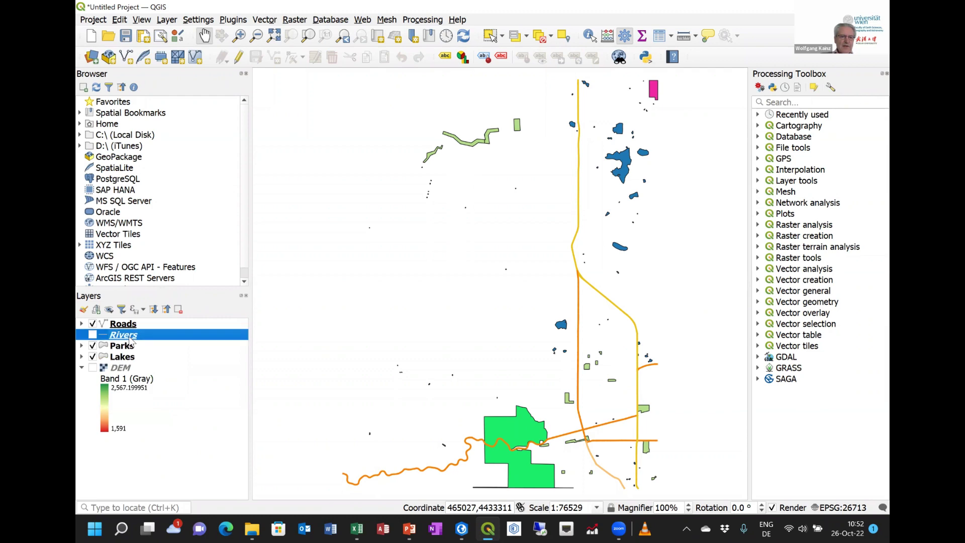
Switch the Rivers layer's symbology to Categorized and classify it by the ENTITY_DEF field
{"action": "double_click", "coordinate": [130, 335]}
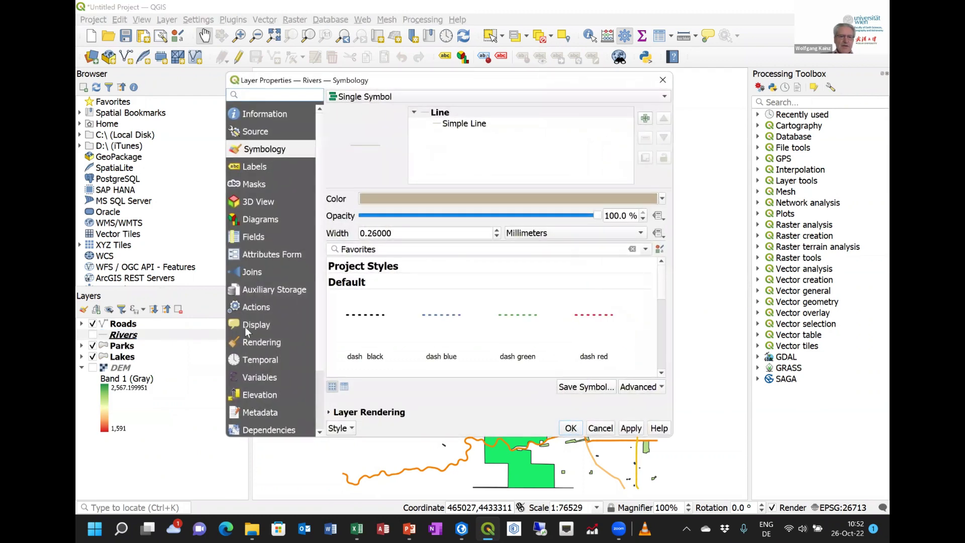
{"action": "left_click", "coordinate": [468, 97]}
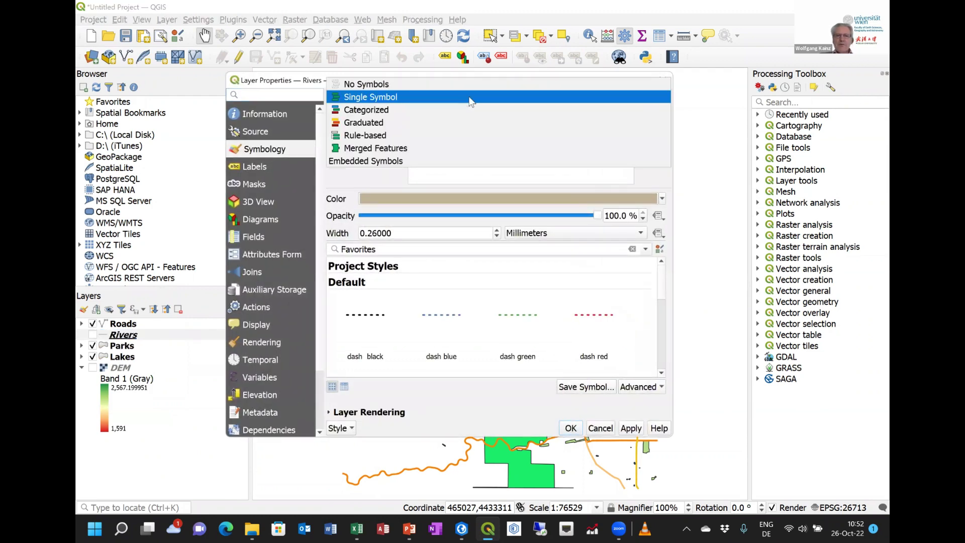
{"action": "left_click", "coordinate": [412, 120]}
{"action": "left_click", "coordinate": [432, 101]}
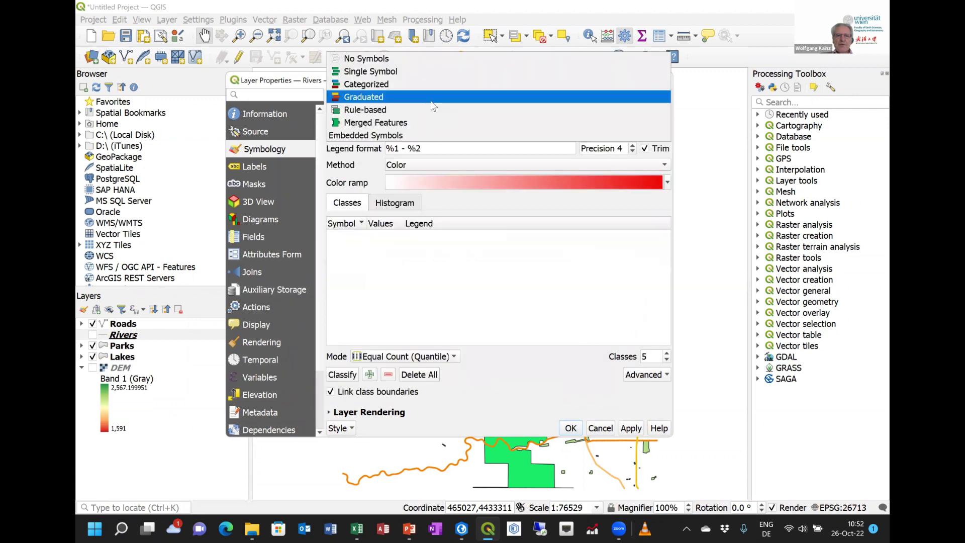
{"action": "left_click", "coordinate": [395, 84]}
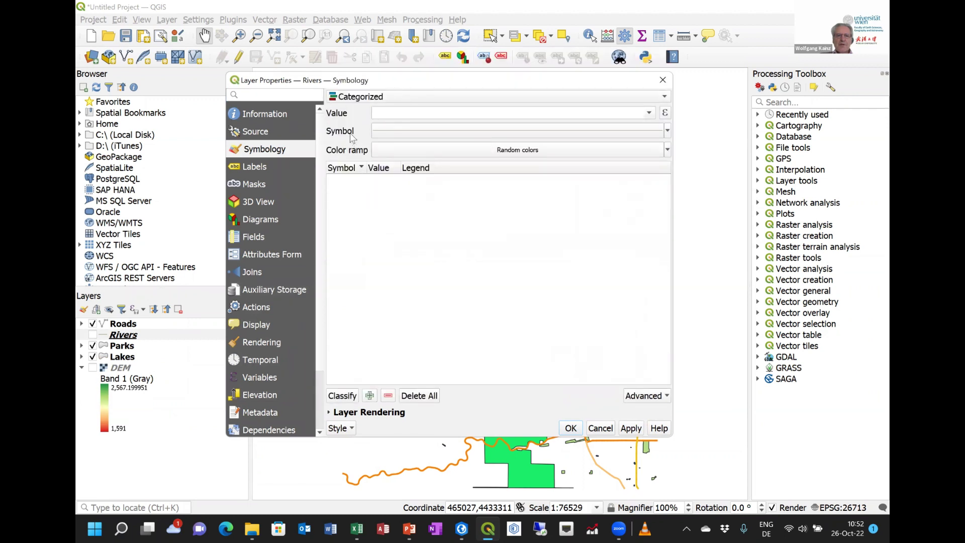
{"action": "left_click", "coordinate": [649, 113]}
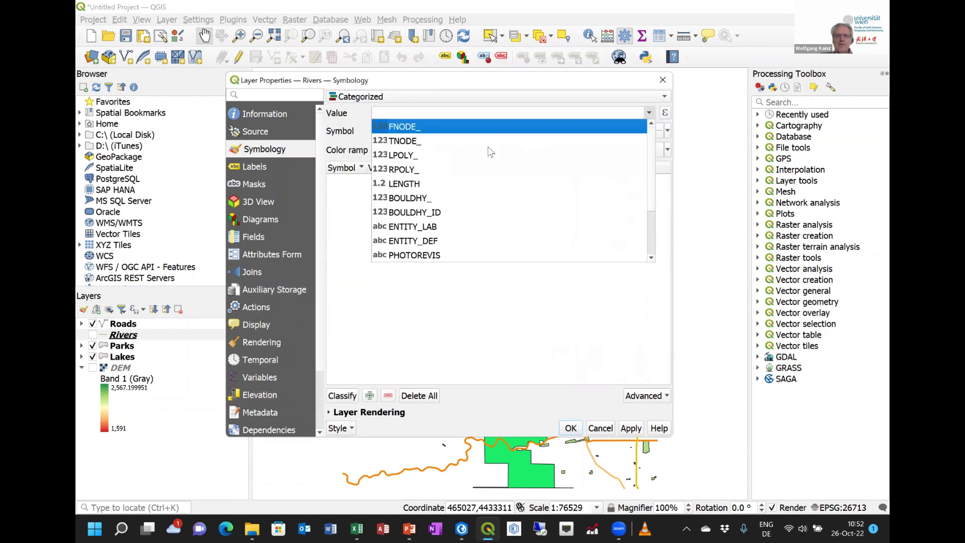
{"action": "left_click", "coordinate": [461, 240]}
{"action": "left_click", "coordinate": [341, 397]}
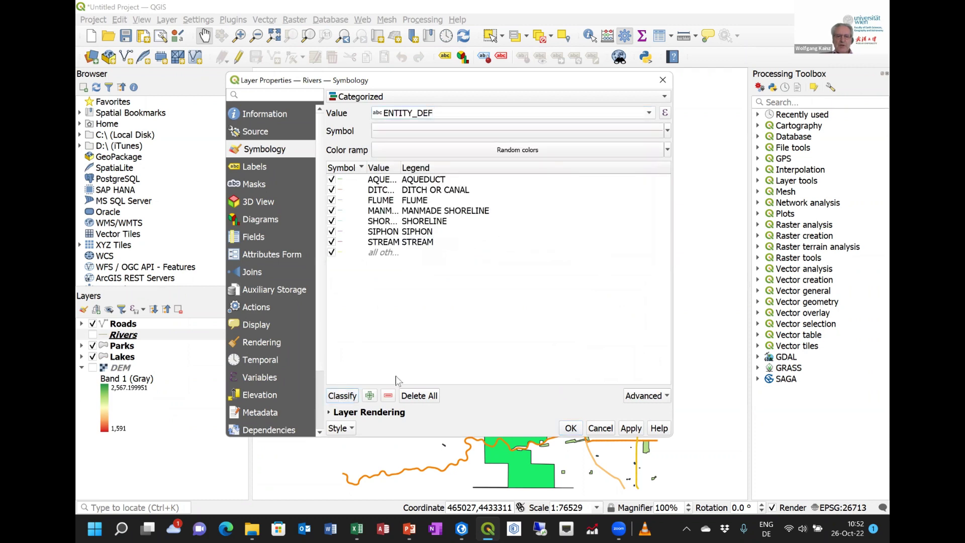
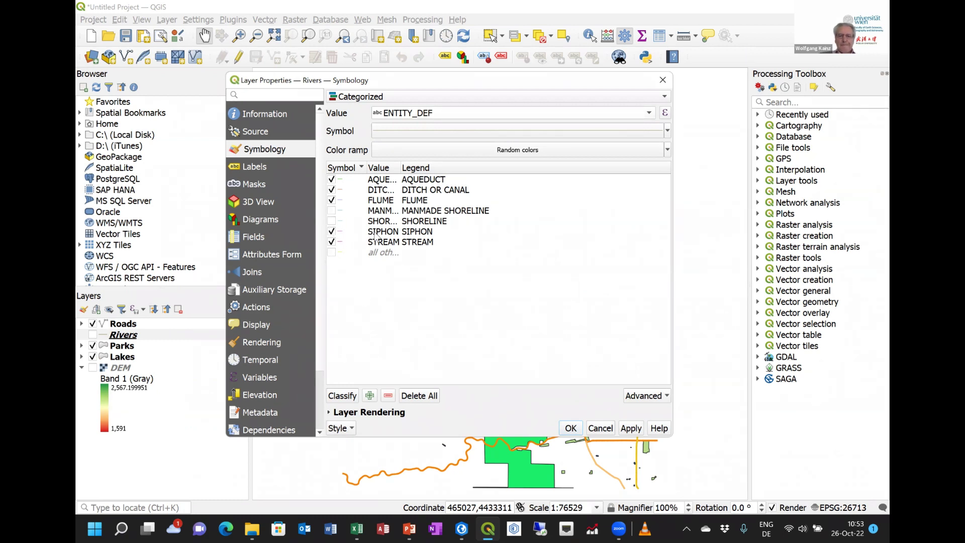
Set the line color of the AQUEDUCT category of Rivers to the standard blue #1f78b4
{"action": "double_click", "coordinate": [346, 183]}
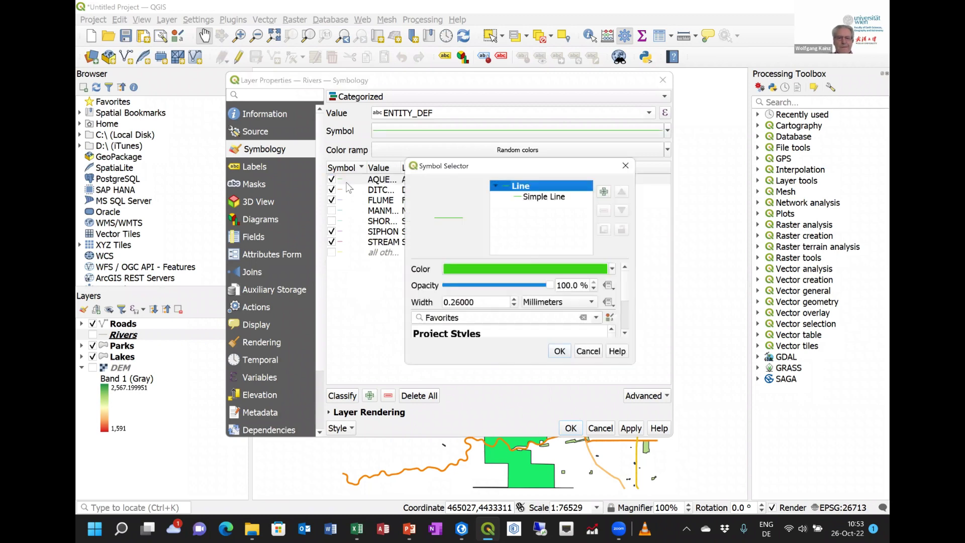
{"action": "left_click", "coordinate": [508, 270]}
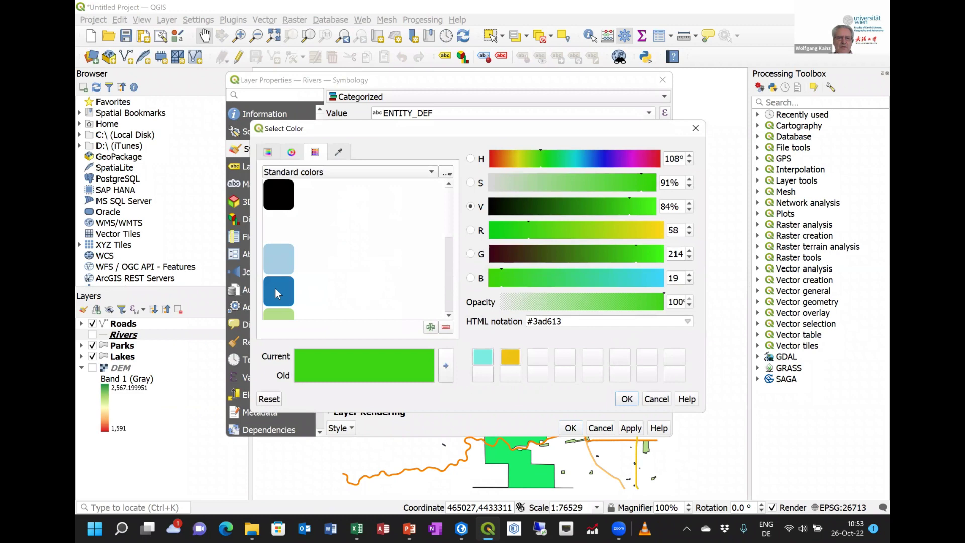
{"action": "left_click", "coordinate": [277, 289]}
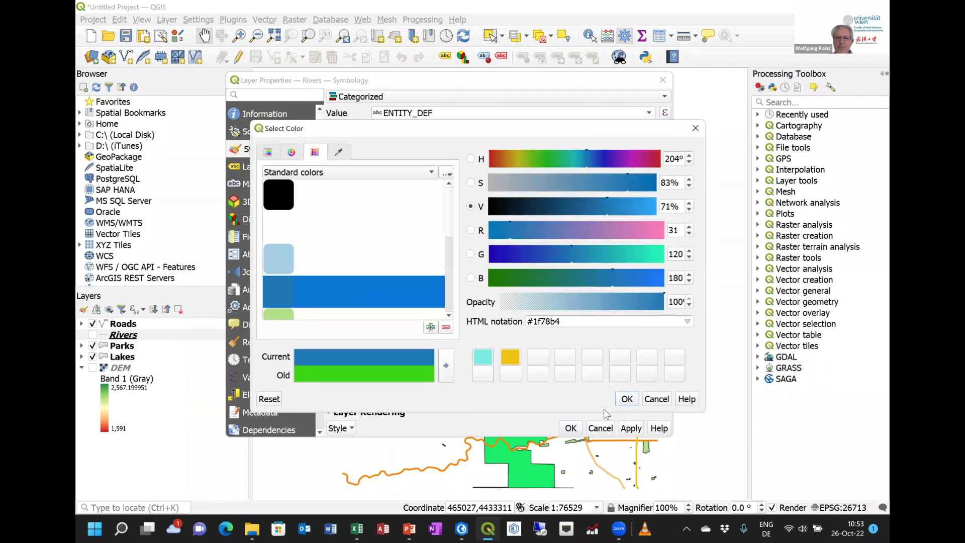
{"action": "left_click", "coordinate": [626, 398]}
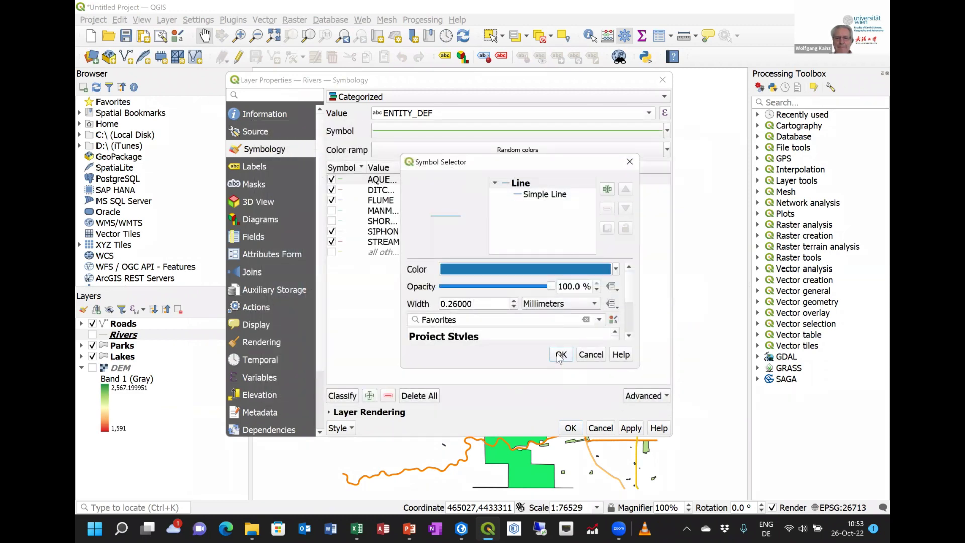
{"action": "left_click", "coordinate": [561, 355]}
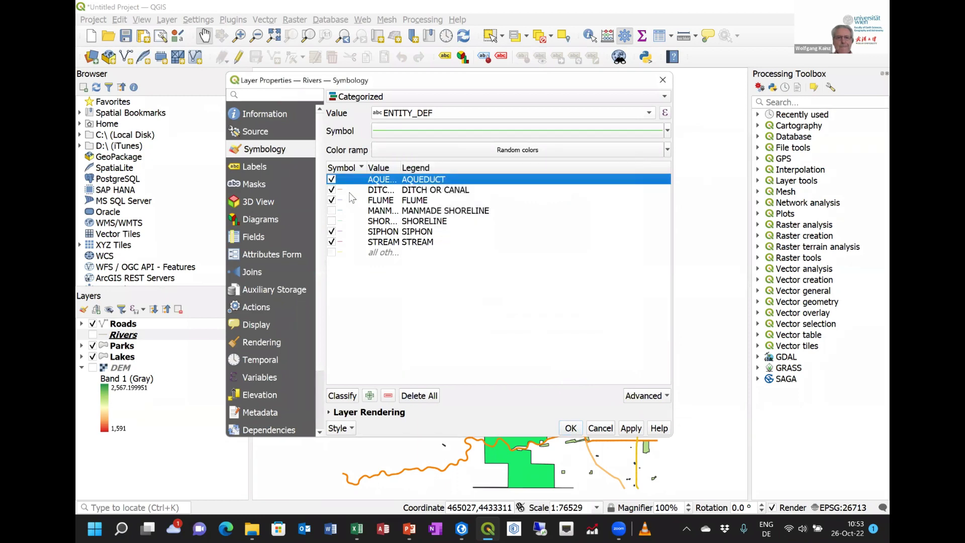
Set the line color of the DITCH OR CANAL category to the standard blue #1f78b4
{"action": "double_click", "coordinate": [348, 191]}
{"action": "left_click", "coordinate": [493, 274]}
{"action": "left_click", "coordinate": [274, 288]}
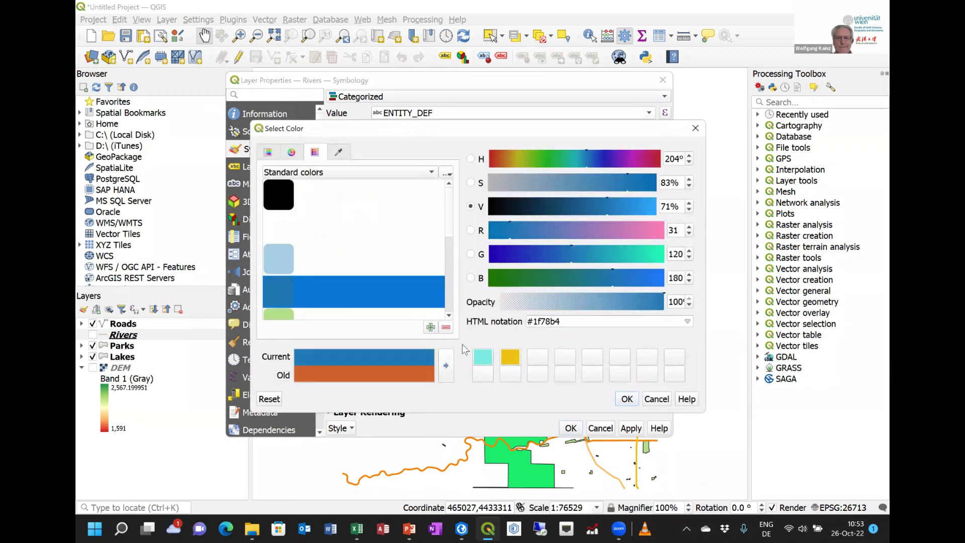
{"action": "left_click", "coordinate": [623, 401]}
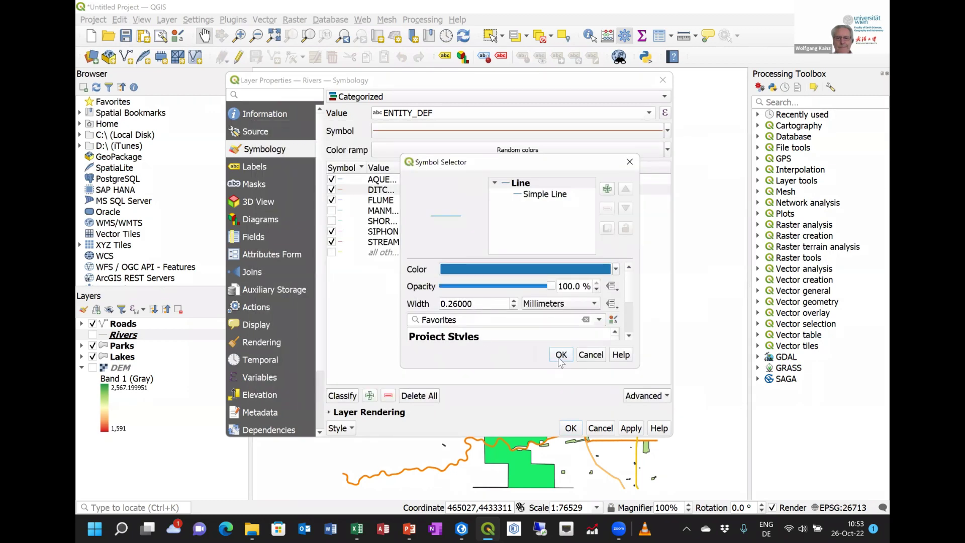
{"action": "left_click", "coordinate": [559, 358]}
Set the line color of the FLUME category to the standard blue #1f78b4
{"action": "double_click", "coordinate": [349, 201]}
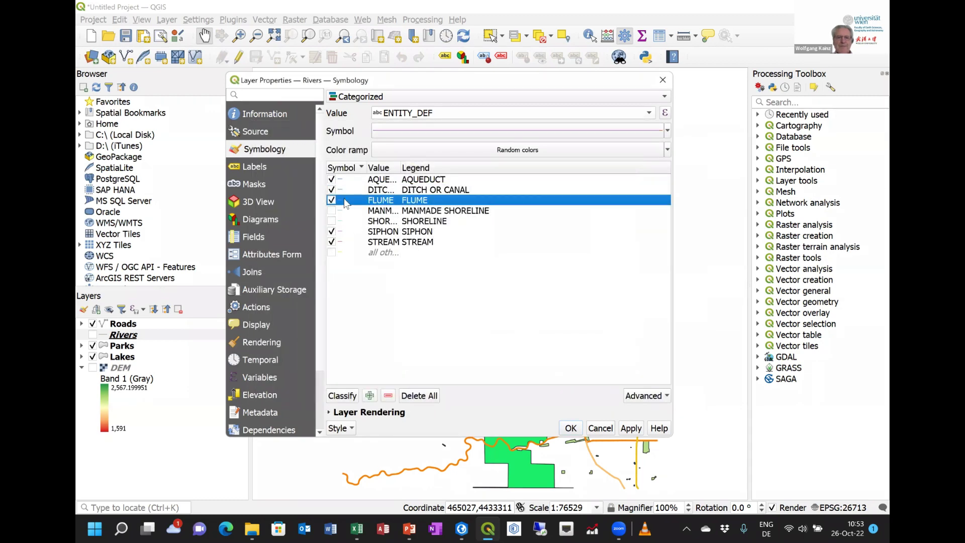
{"action": "left_click", "coordinate": [475, 271]}
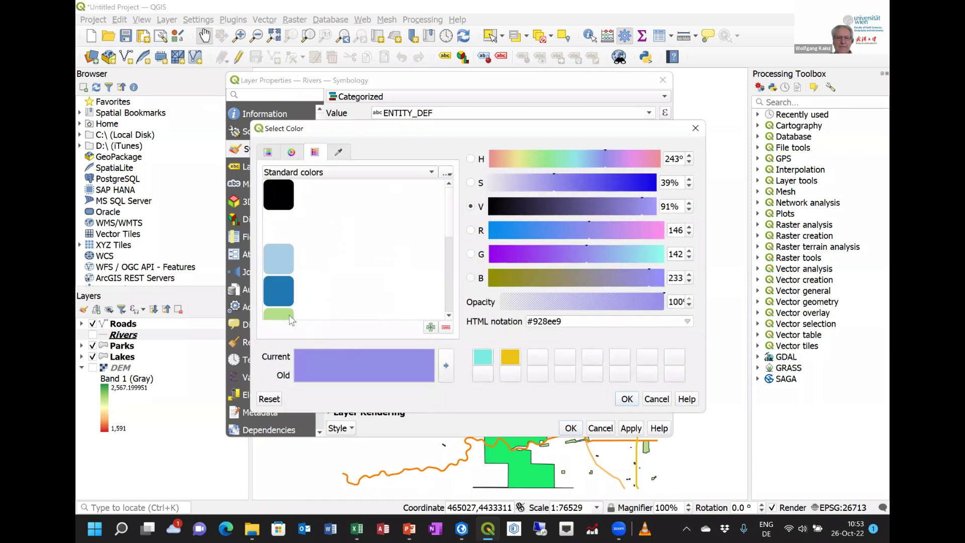
{"action": "left_click", "coordinate": [276, 291]}
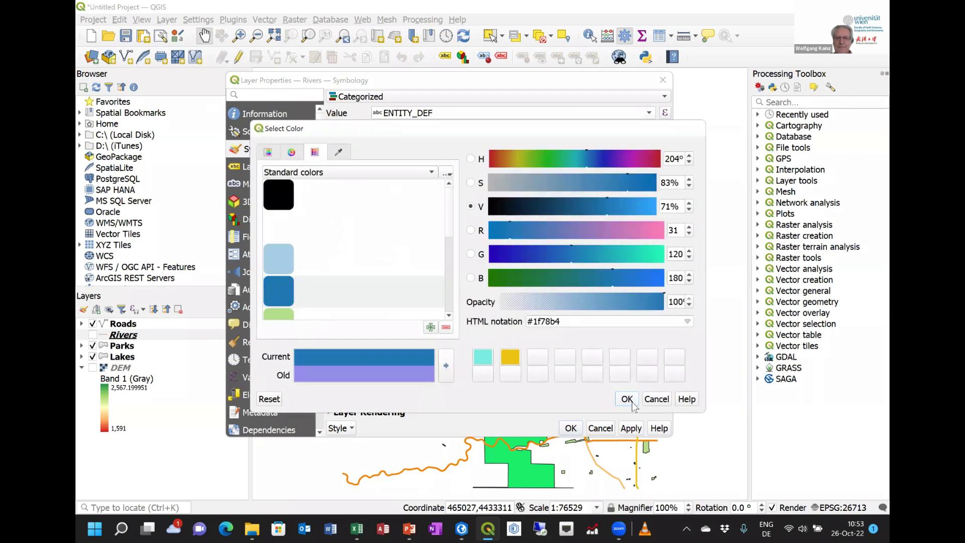
{"action": "left_click", "coordinate": [626, 399]}
{"action": "left_click", "coordinate": [560, 354]}
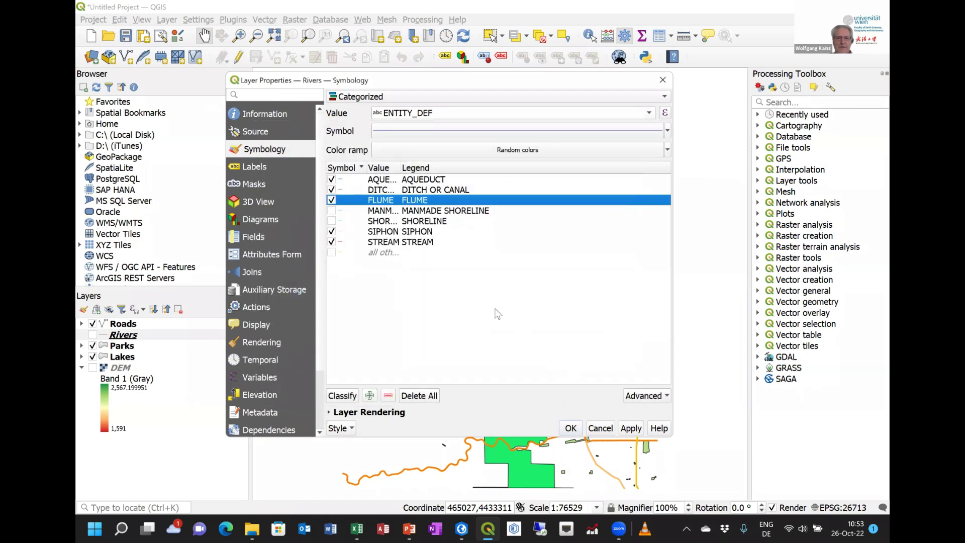
Set the line color of the SIPHON category of Rivers to the standard blue #1f78b4
{"action": "double_click", "coordinate": [351, 232]}
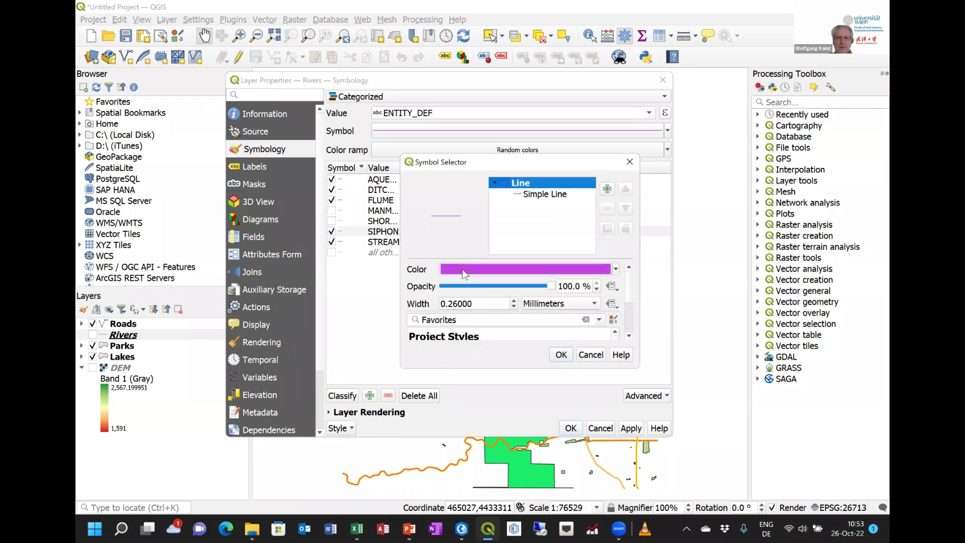
{"action": "left_click", "coordinate": [509, 270]}
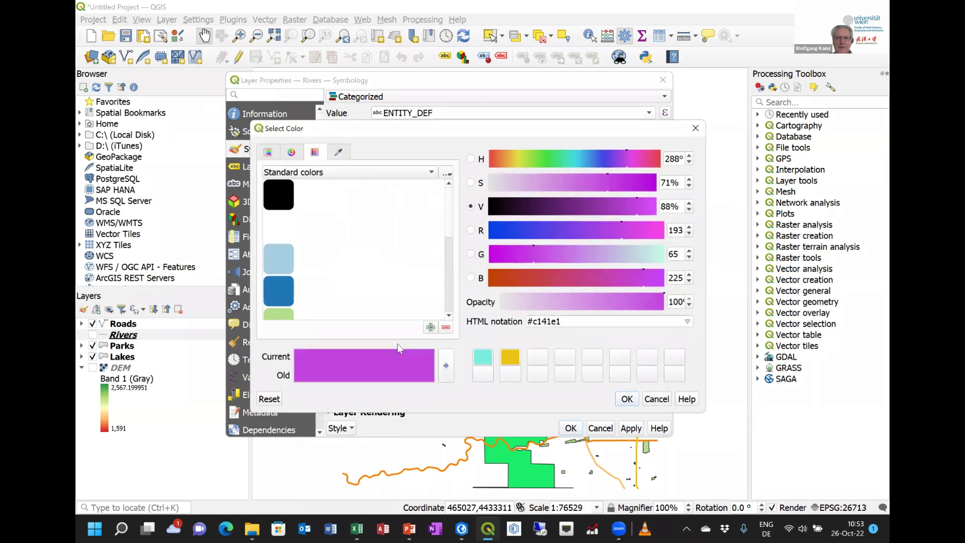
{"action": "left_click", "coordinate": [287, 294]}
{"action": "left_click", "coordinate": [627, 399]}
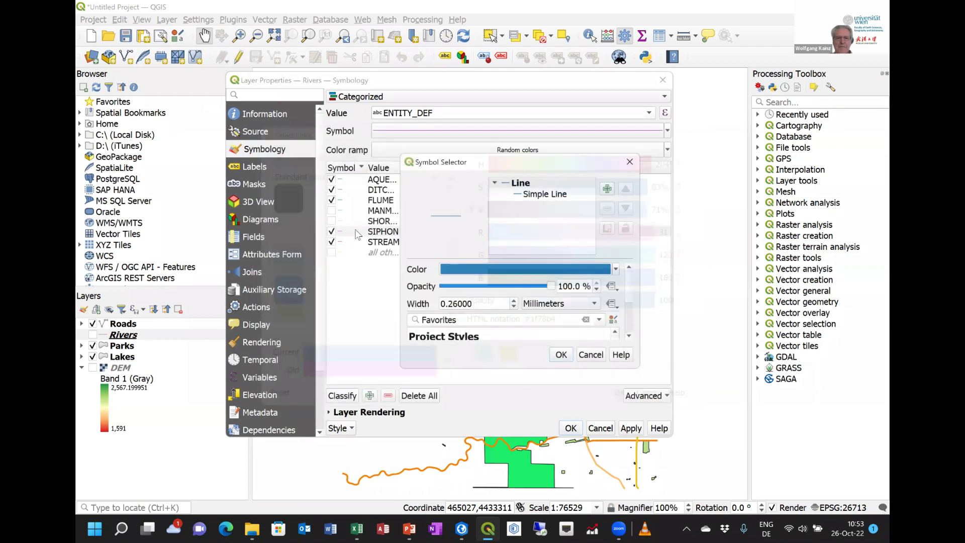
{"action": "left_click", "coordinate": [562, 355]}
Set the STREAM category's line color to the standard blue #1f78b4, apply the Rivers symbology and turn the Rivers layer on
{"action": "double_click", "coordinate": [386, 241]}
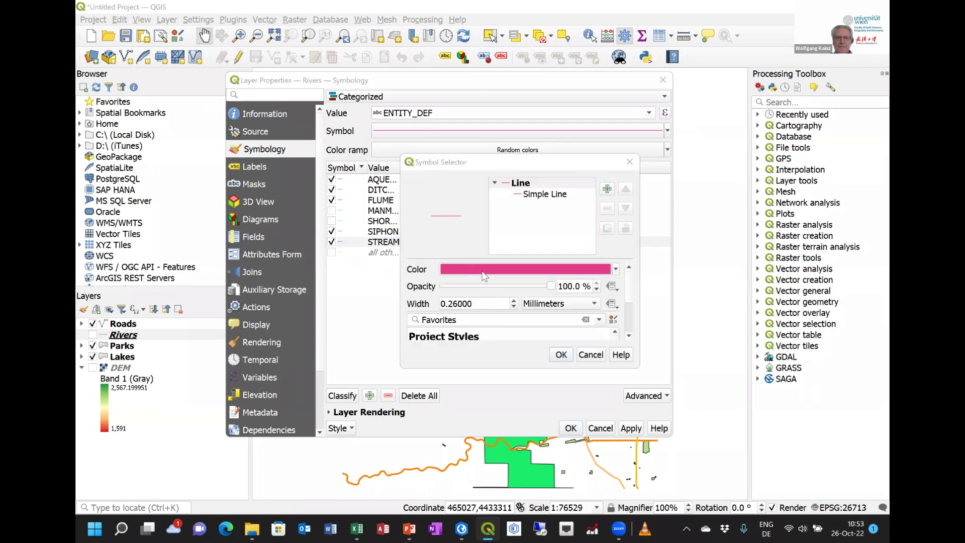
{"action": "left_click", "coordinate": [483, 274]}
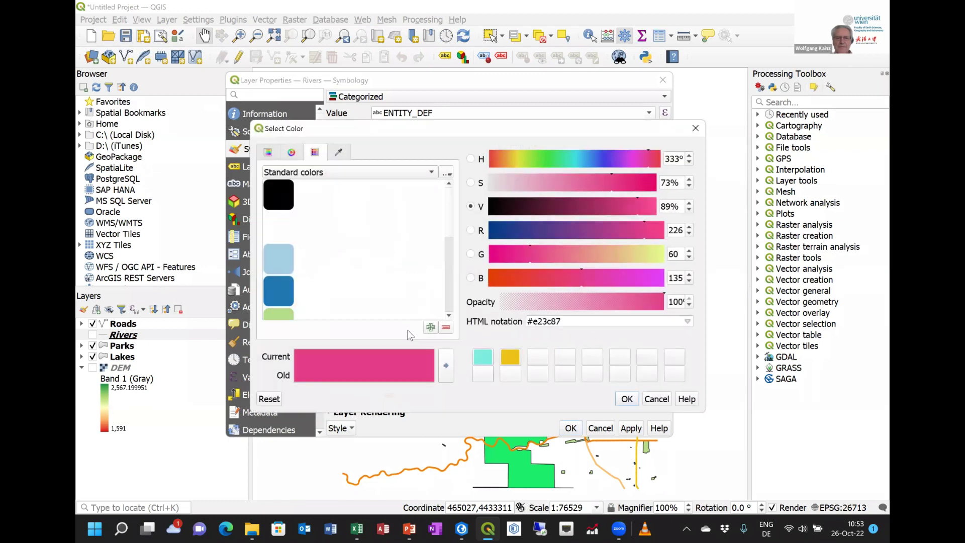
{"action": "left_click", "coordinate": [625, 400]}
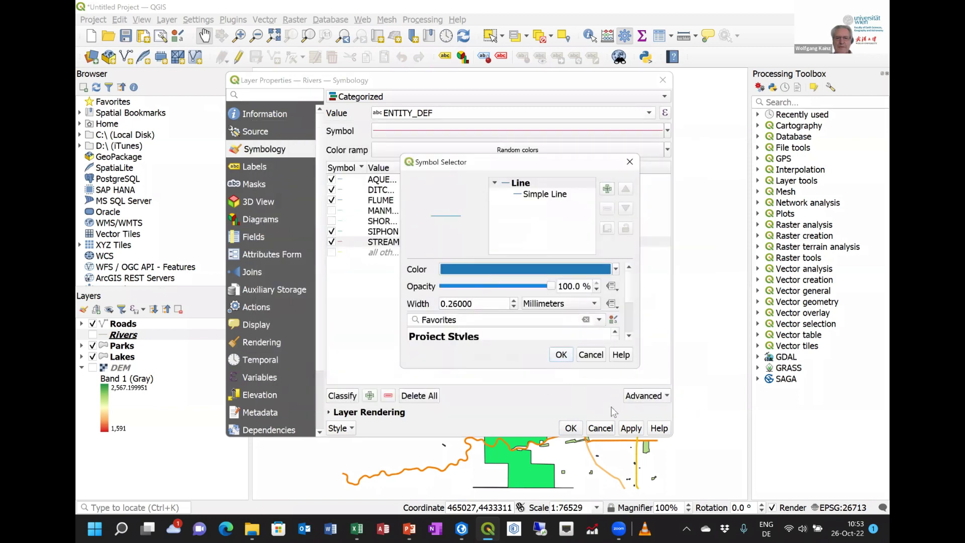
{"action": "left_click", "coordinate": [561, 354]}
{"action": "left_click", "coordinate": [631, 429]}
{"action": "left_click", "coordinate": [570, 428]}
{"action": "left_click", "coordinate": [93, 334]}
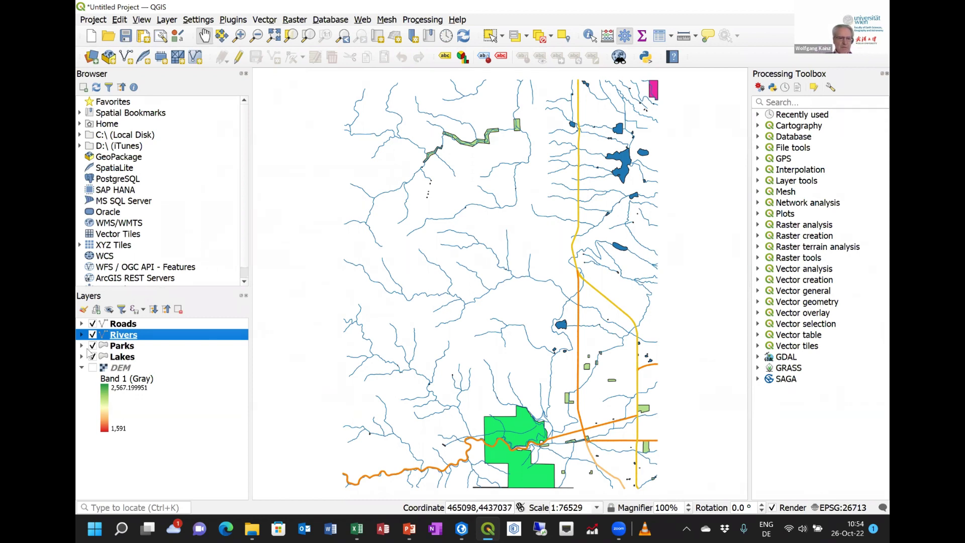
Turn on the DEM layer and change its render type from Singleband pseudocolor to Hillshade
{"action": "double_click", "coordinate": [109, 413]}
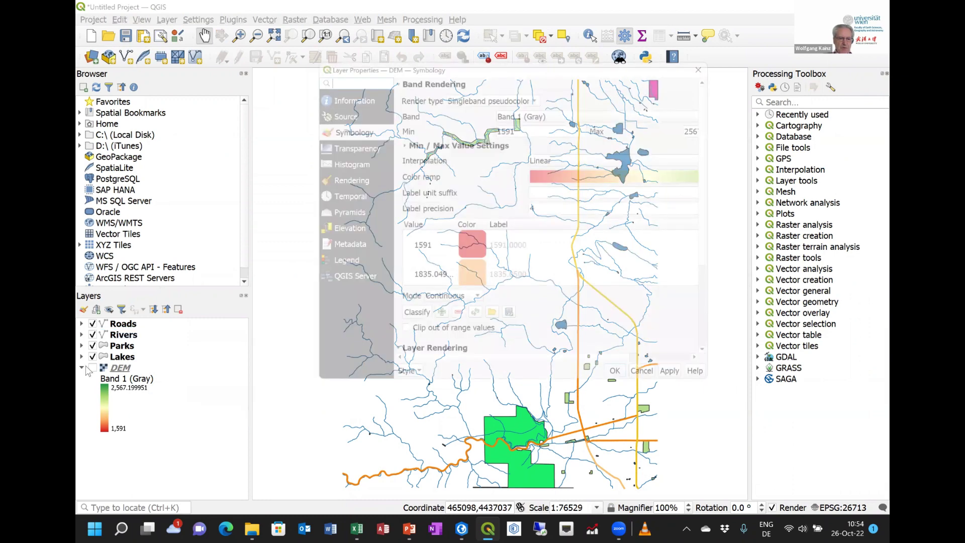
{"action": "left_click", "coordinate": [657, 386]}
{"action": "left_click", "coordinate": [93, 368]}
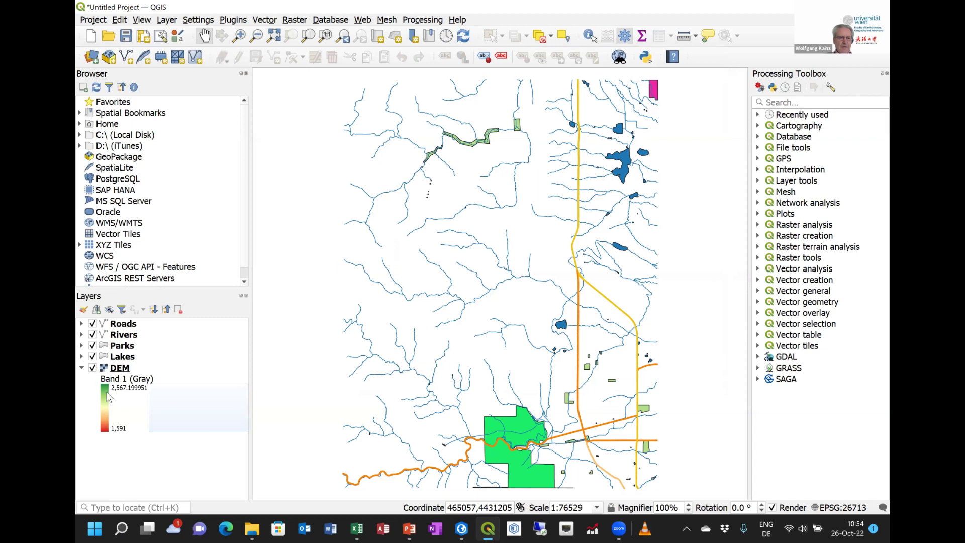
{"action": "double_click", "coordinate": [107, 404]}
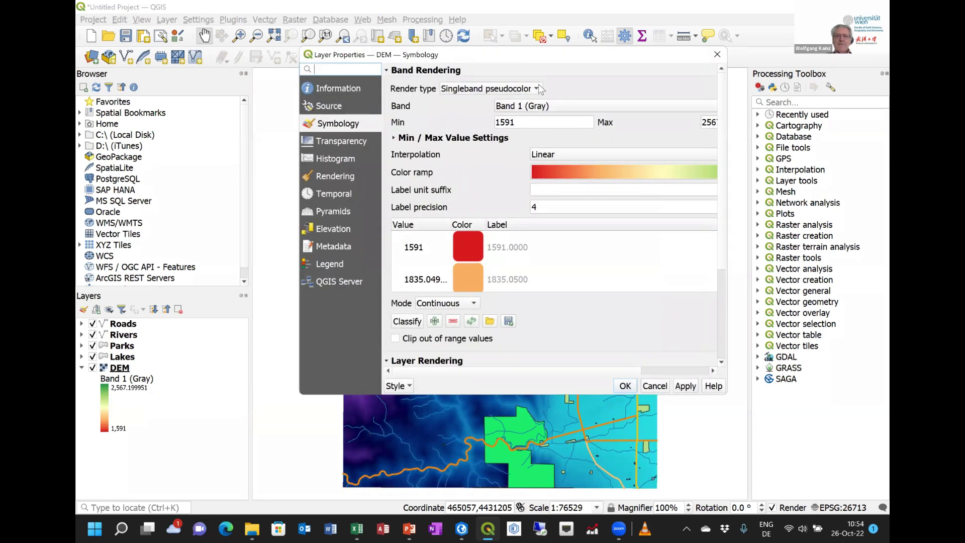
{"action": "left_click", "coordinate": [536, 90]}
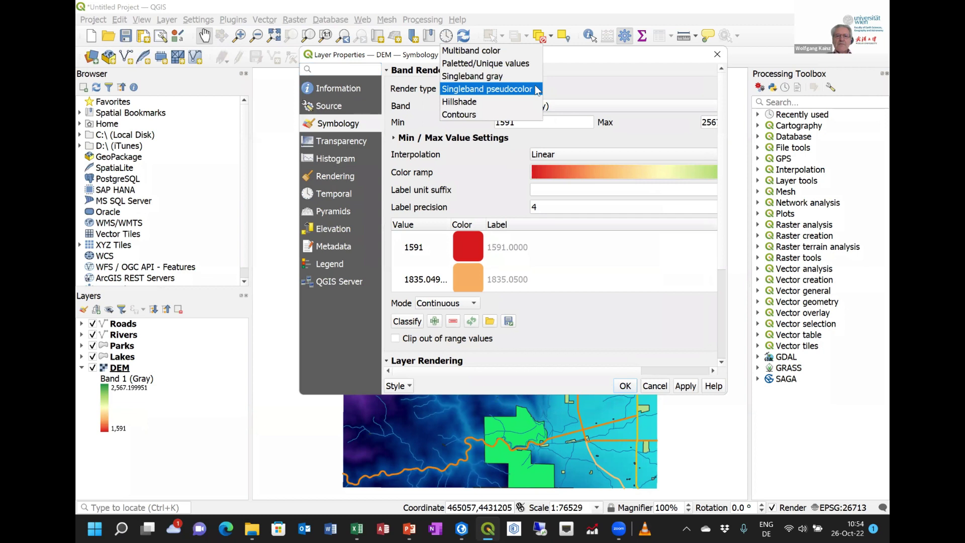
{"action": "left_click", "coordinate": [506, 102]}
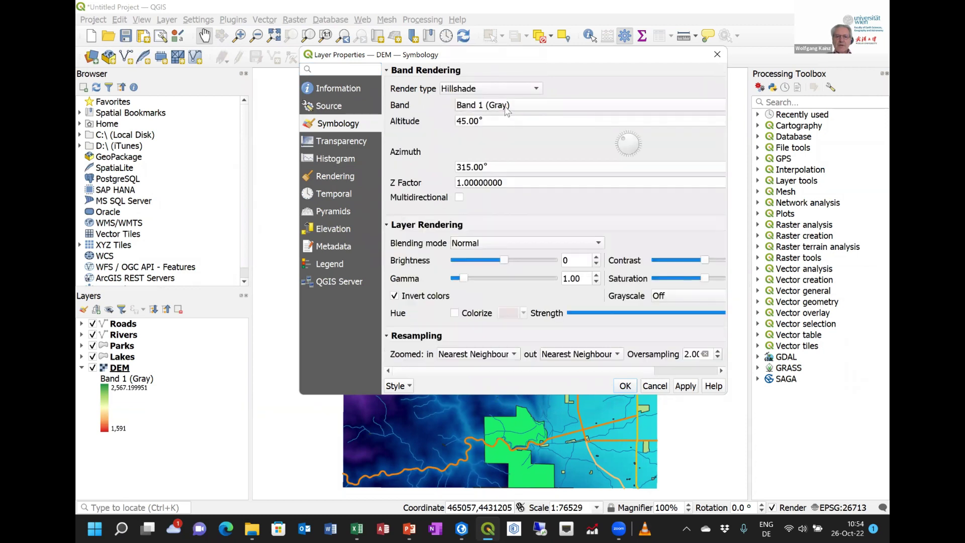
{"action": "left_click", "coordinate": [686, 387]}
{"action": "left_click", "coordinate": [626, 386]}
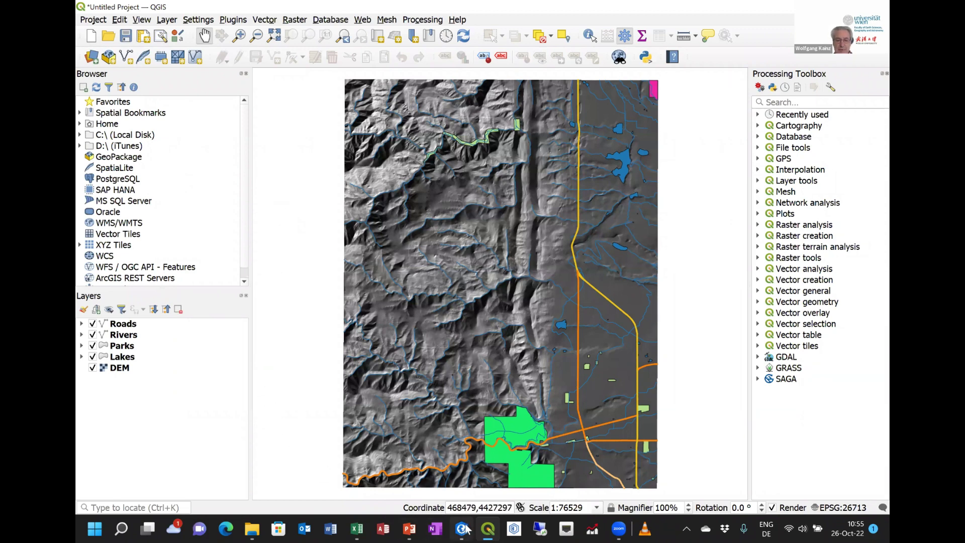
Switch to the Fuzzy Logic in GIS 2022 presentation in PowerPoint, start the slide show at slide 97 and advance to the ArcGIS slide
{"action": "left_click", "coordinate": [410, 528]}
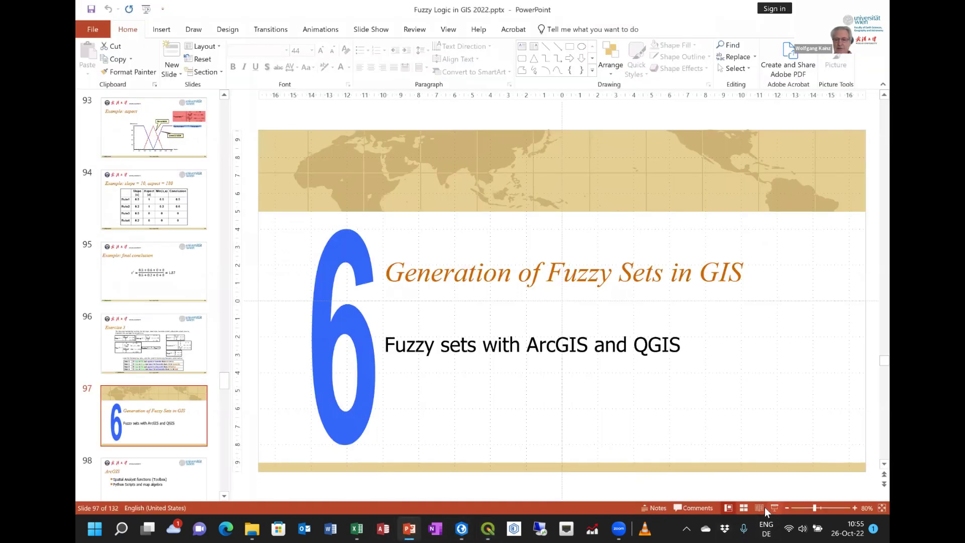
{"action": "left_click", "coordinate": [774, 508]}
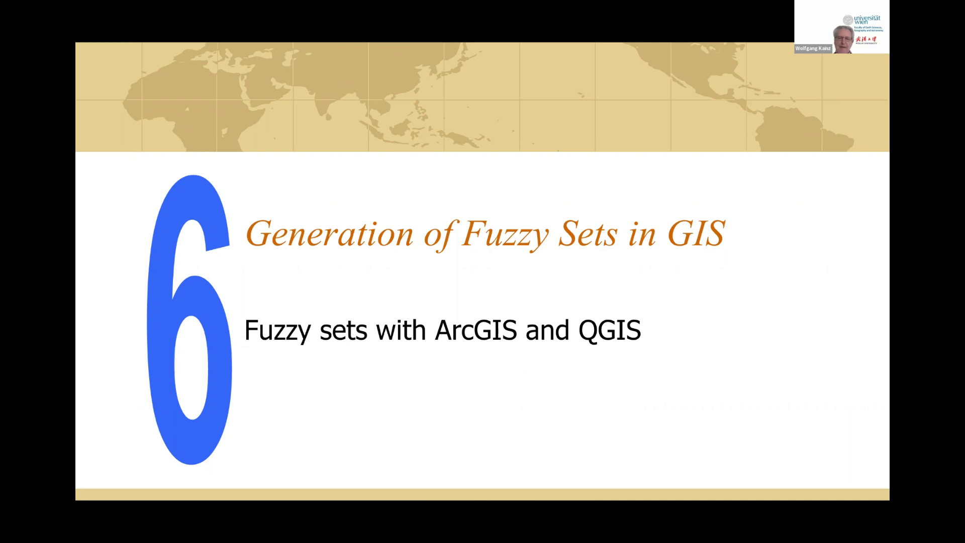
{"action": "key", "text": "Right"}
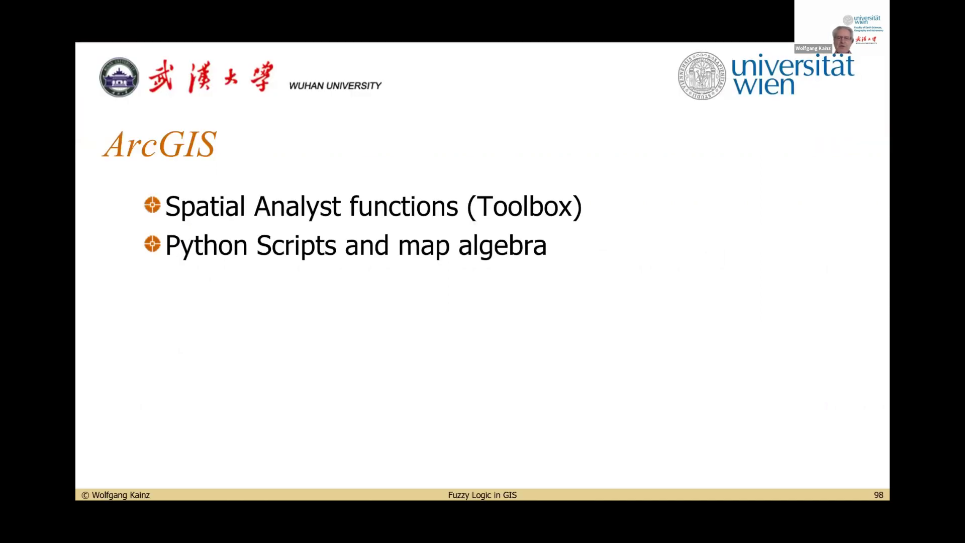